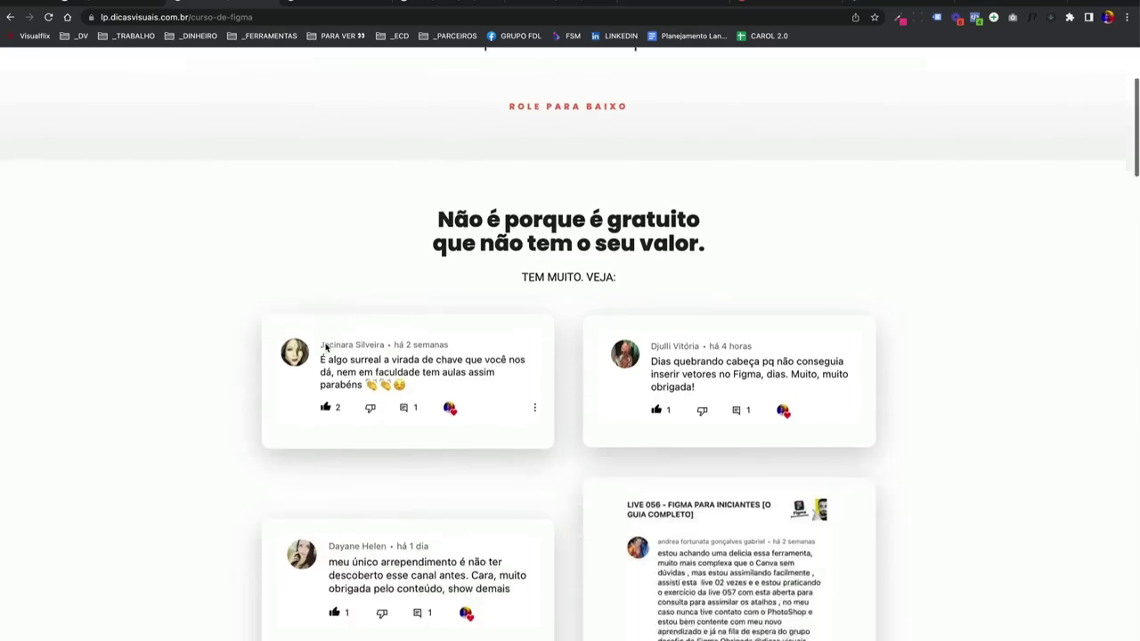
Open the 'Stranger Things' file showing the Bagulhos frame's glowing red 'BAGULHOS SINISTROS' logo
{"action": "scroll", "coordinate": [326, 346], "scroll_direction": "up", "scroll_amount": 2}
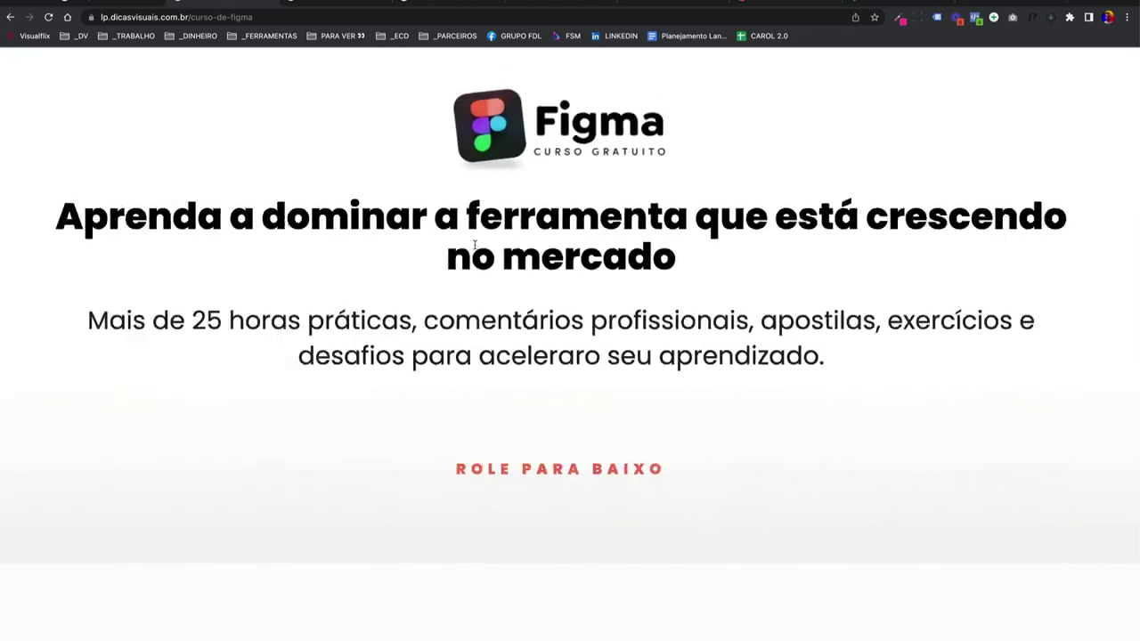
{"action": "scroll", "coordinate": [211, 323], "scroll_direction": "down", "scroll_amount": 10}
{"action": "scroll", "coordinate": [211, 322], "scroll_direction": "down", "scroll_amount": 5}
{"action": "scroll", "coordinate": [211, 322], "scroll_direction": "down", "scroll_amount": 1}
{"action": "scroll", "coordinate": [211, 322], "scroll_direction": "down", "scroll_amount": 5}
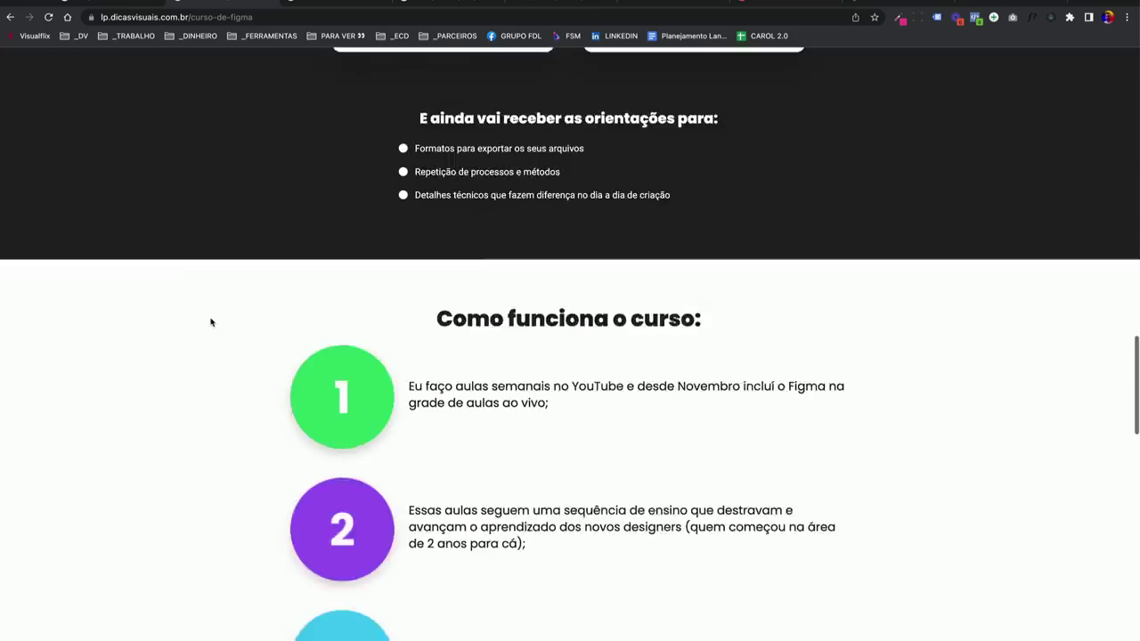
{"action": "scroll", "coordinate": [211, 322], "scroll_direction": "down", "scroll_amount": 10}
{"action": "scroll", "coordinate": [211, 323], "scroll_direction": "down", "scroll_amount": 10}
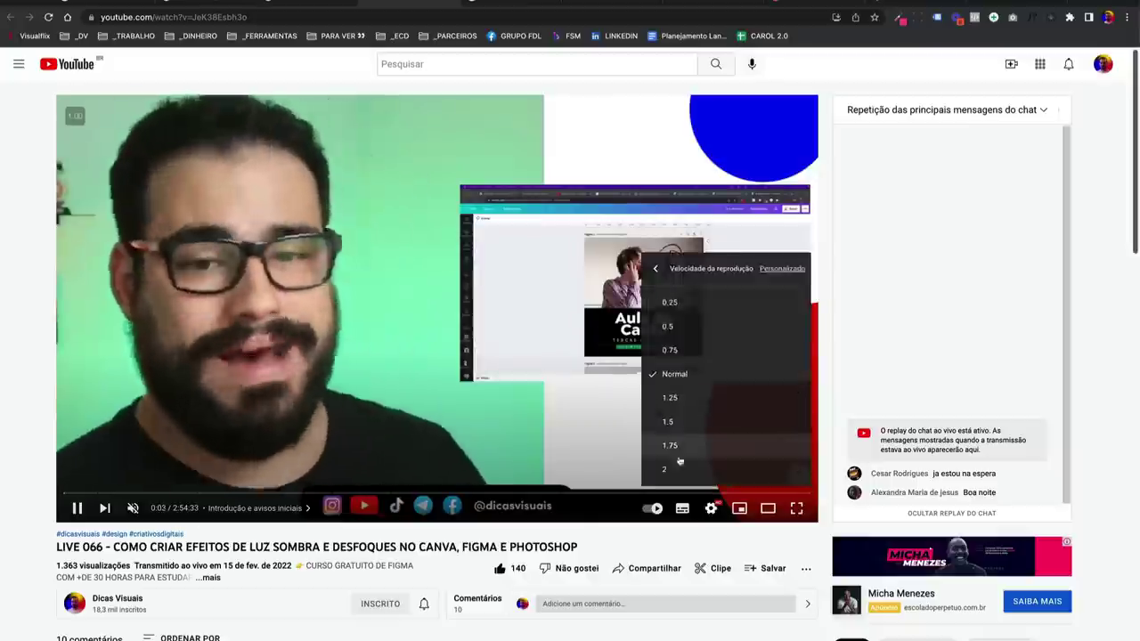
{"action": "left_click", "coordinate": [433, 492]}
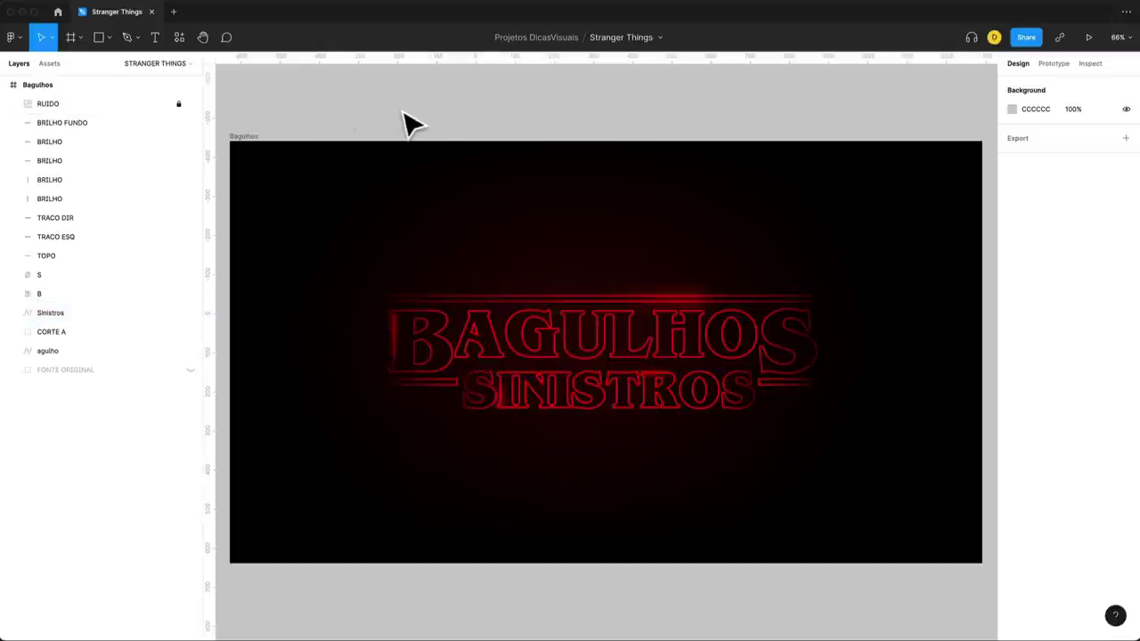
Switch Figma to the dark theme and set the canvas background to 111111
{"action": "left_click", "coordinate": [13, 37]}
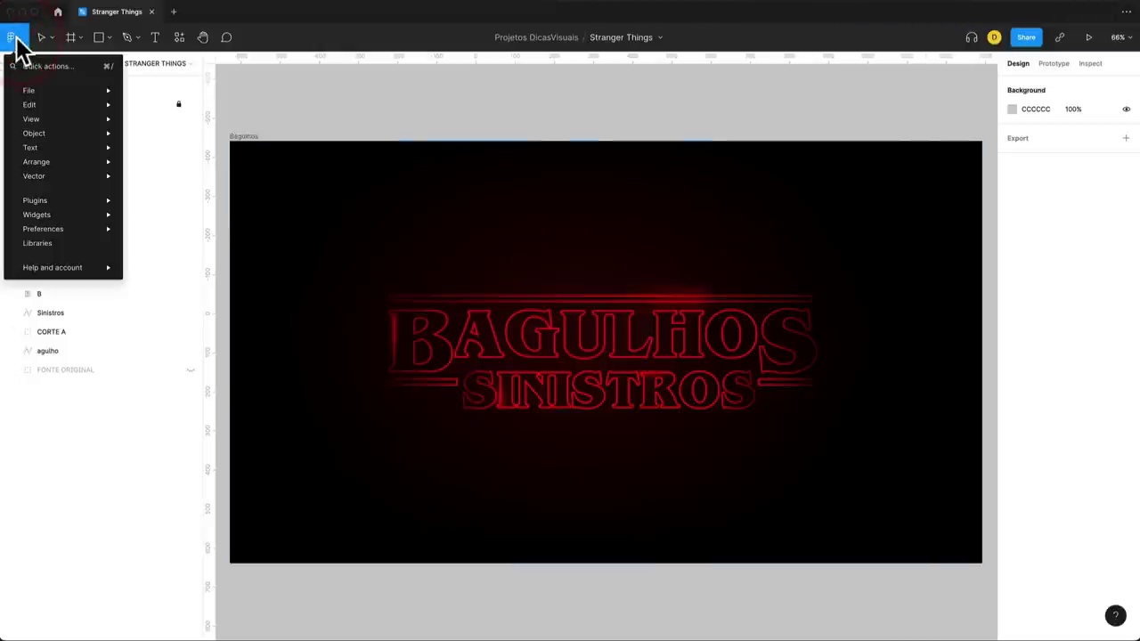
{"action": "mouse_move", "coordinate": [42, 229]}
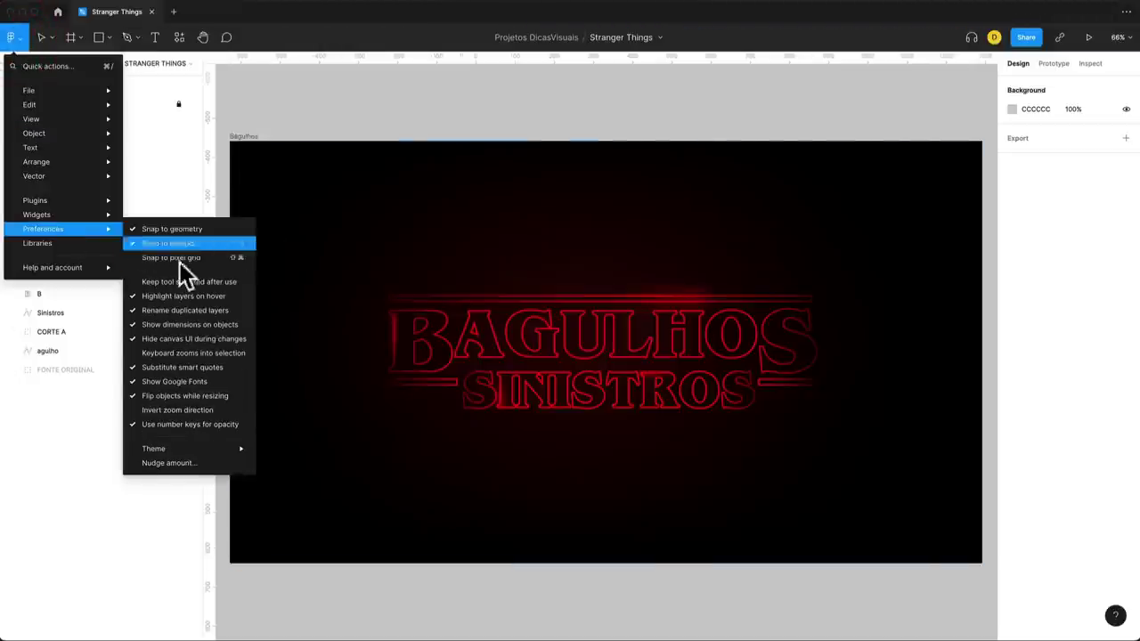
{"action": "mouse_move", "coordinate": [186, 448]}
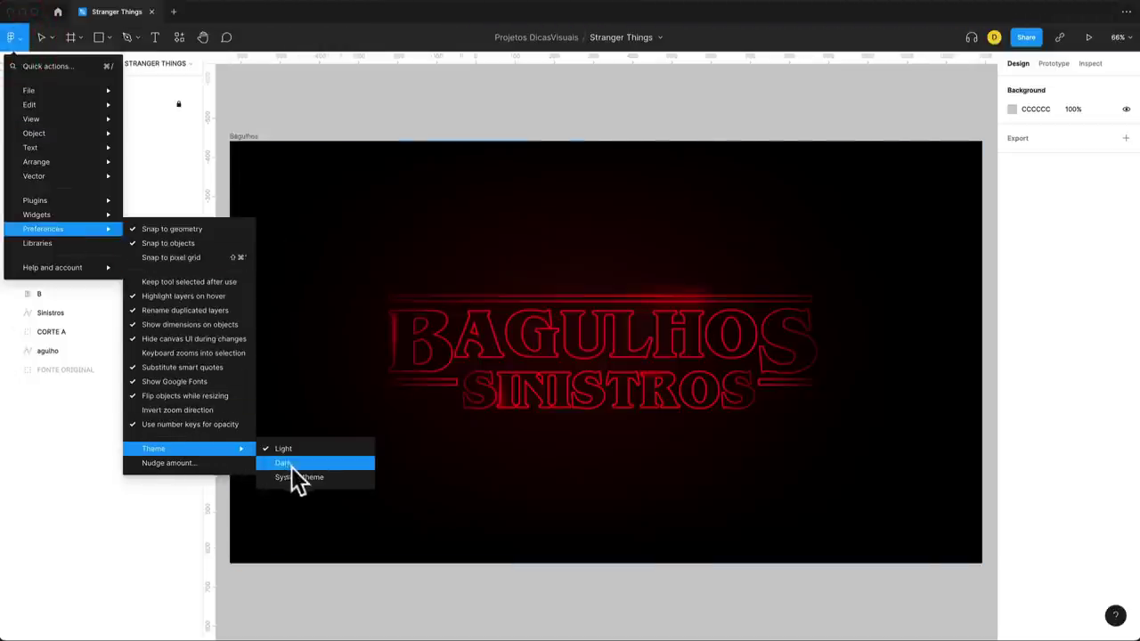
{"action": "left_click", "coordinate": [296, 464]}
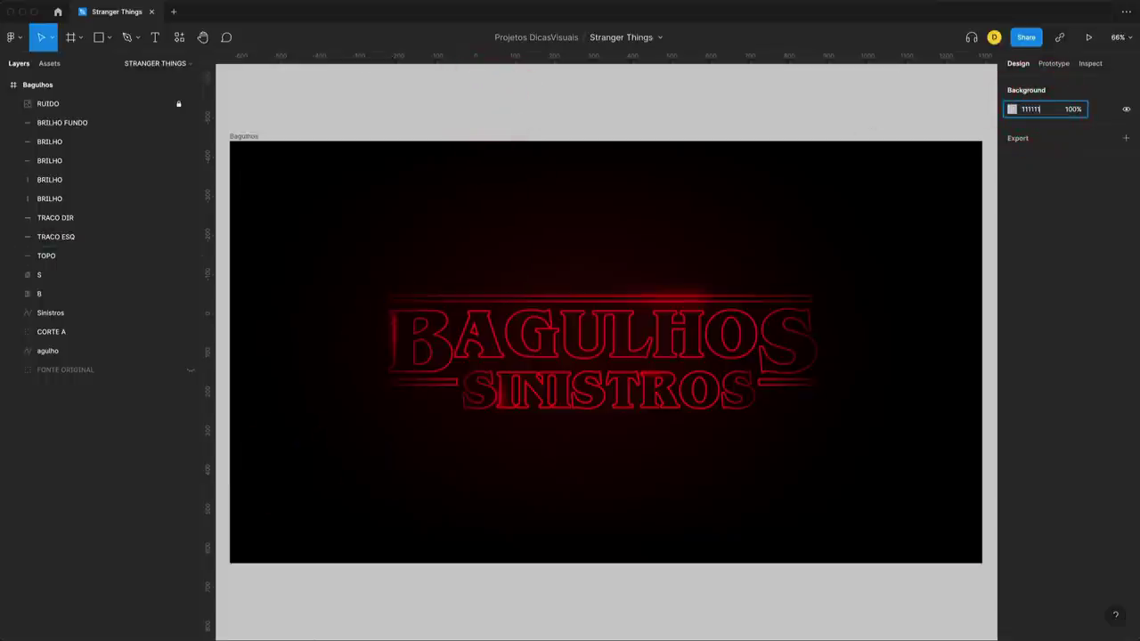
{"action": "key", "text": "Return"}
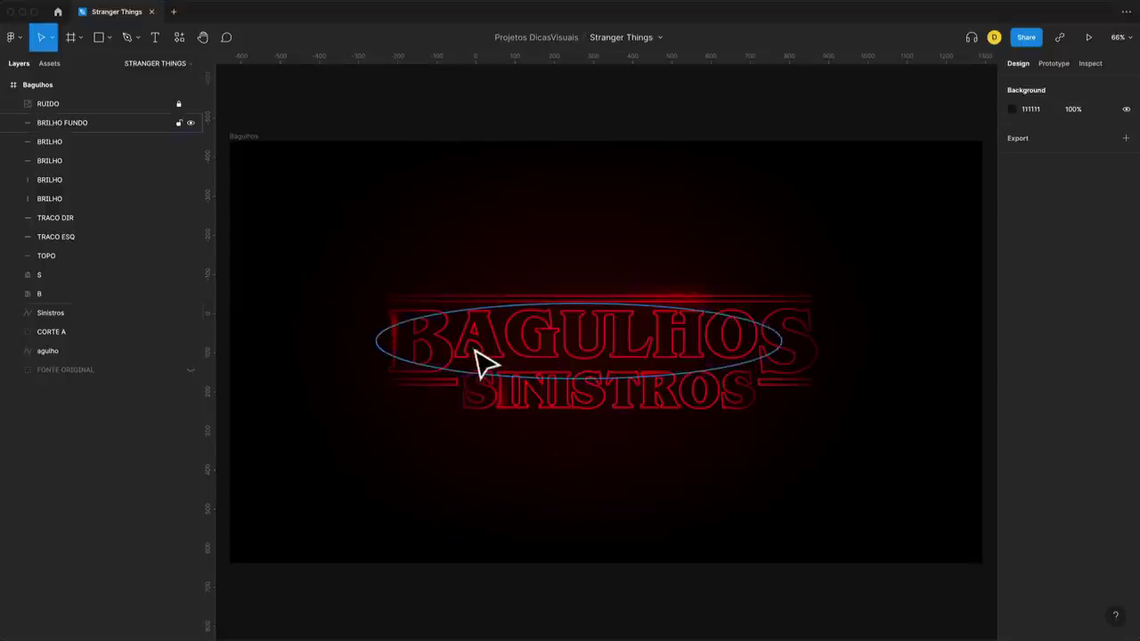
{"action": "scroll", "coordinate": [480, 360], "scroll_direction": "up", "scroll_amount": 5}
{"action": "scroll", "coordinate": [475, 360], "scroll_direction": "up", "scroll_amount": 5}
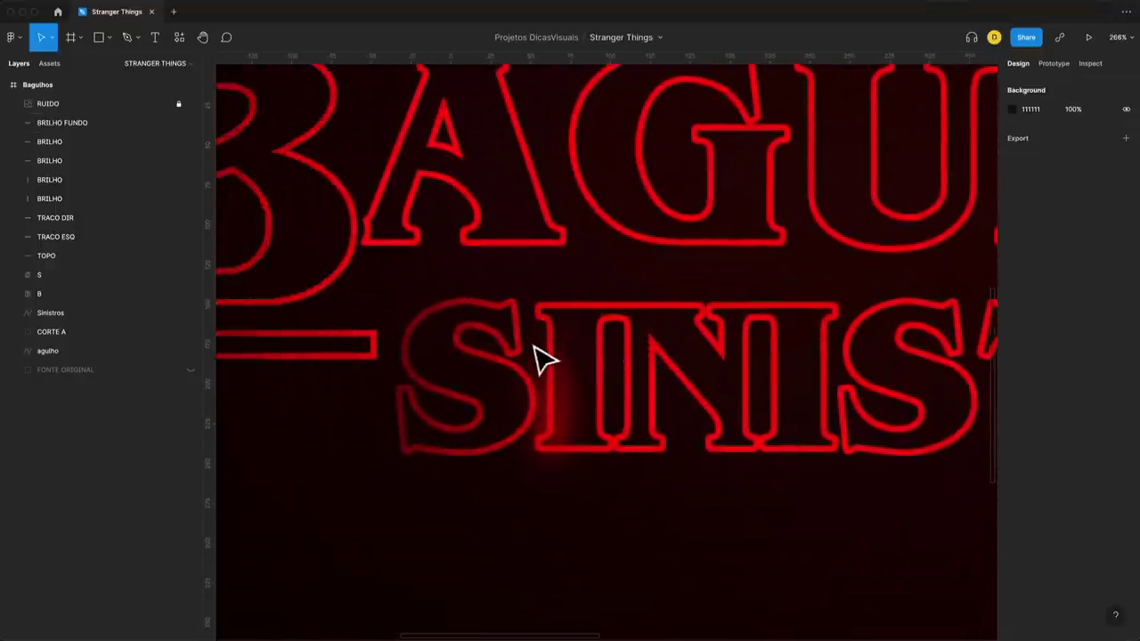
{"action": "scroll", "coordinate": [542, 358], "scroll_direction": "down", "scroll_amount": 5}
{"action": "scroll", "coordinate": [543, 359], "scroll_direction": "down", "scroll_amount": 2}
{"action": "scroll", "coordinate": [542, 359], "scroll_direction": "down", "scroll_amount": 3}
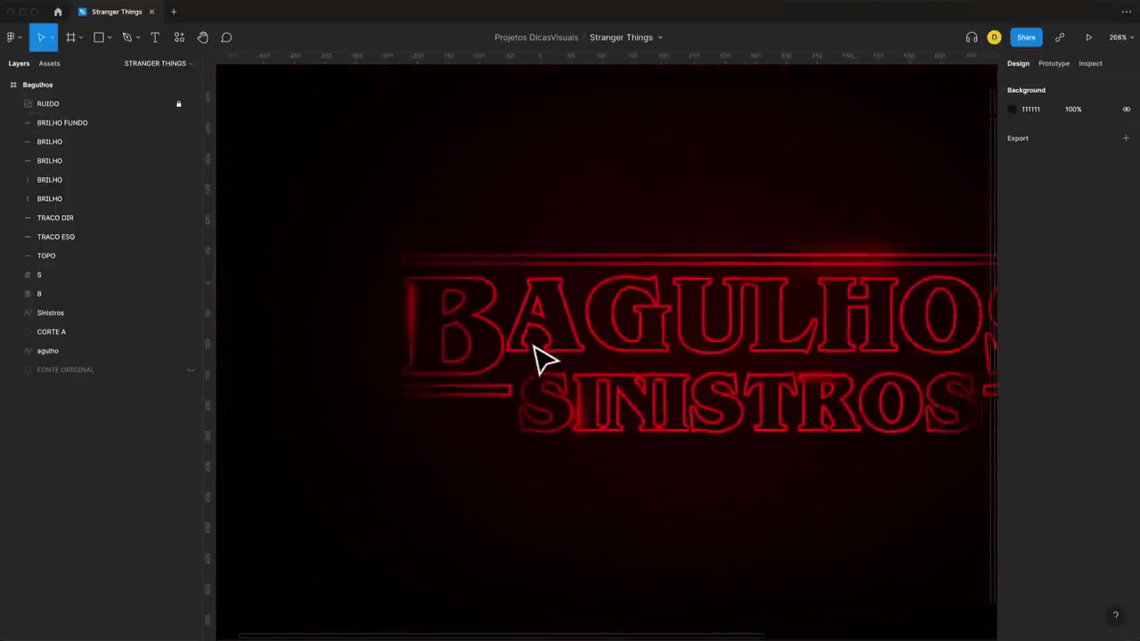
{"action": "scroll", "coordinate": [537, 356], "scroll_direction": "down", "scroll_amount": 2}
Search Google Images for 'stranger things logo' and view the first neon red result full screen
{"action": "key", "text": "super+Tab"}
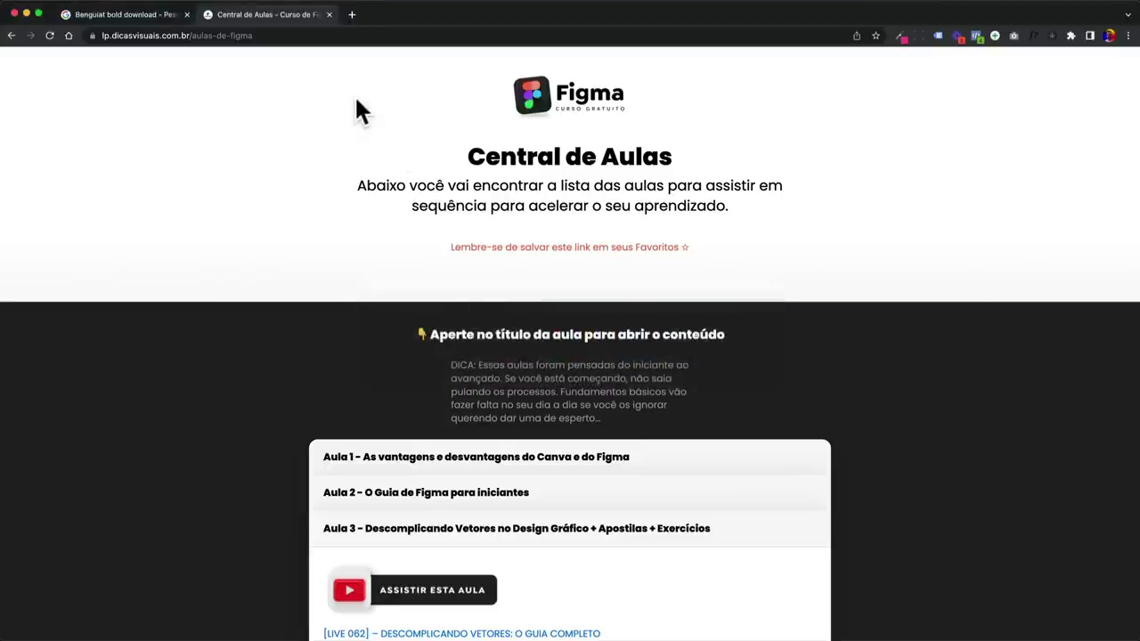
{"action": "key", "text": "super+t"}
{"action": "type", "text": "stranger t"}
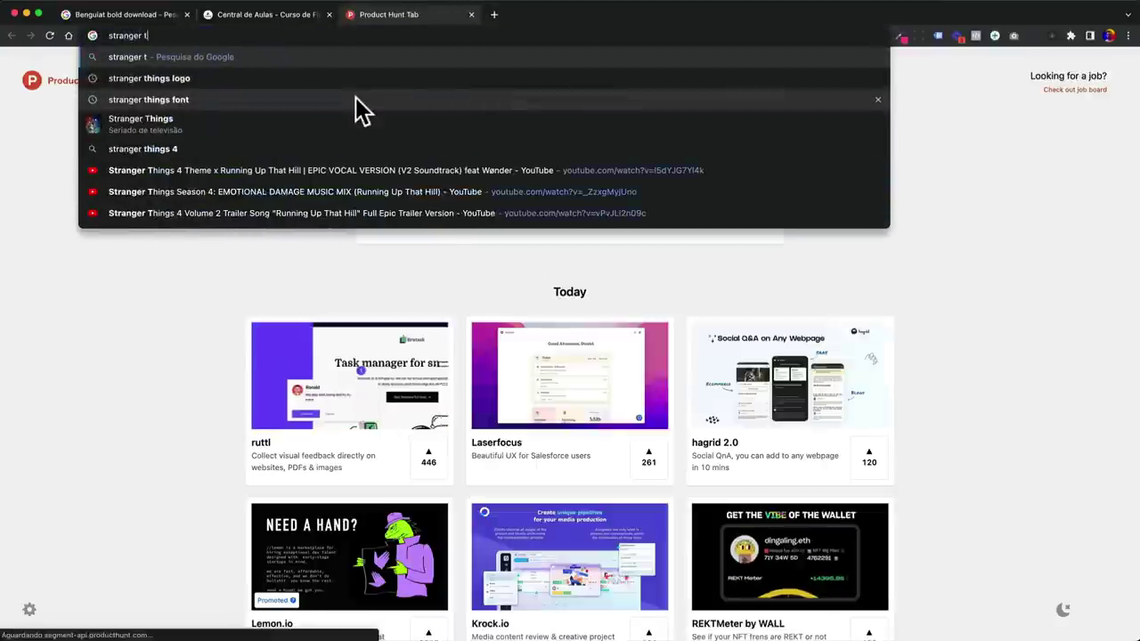
{"action": "type", "text": "hings l"}
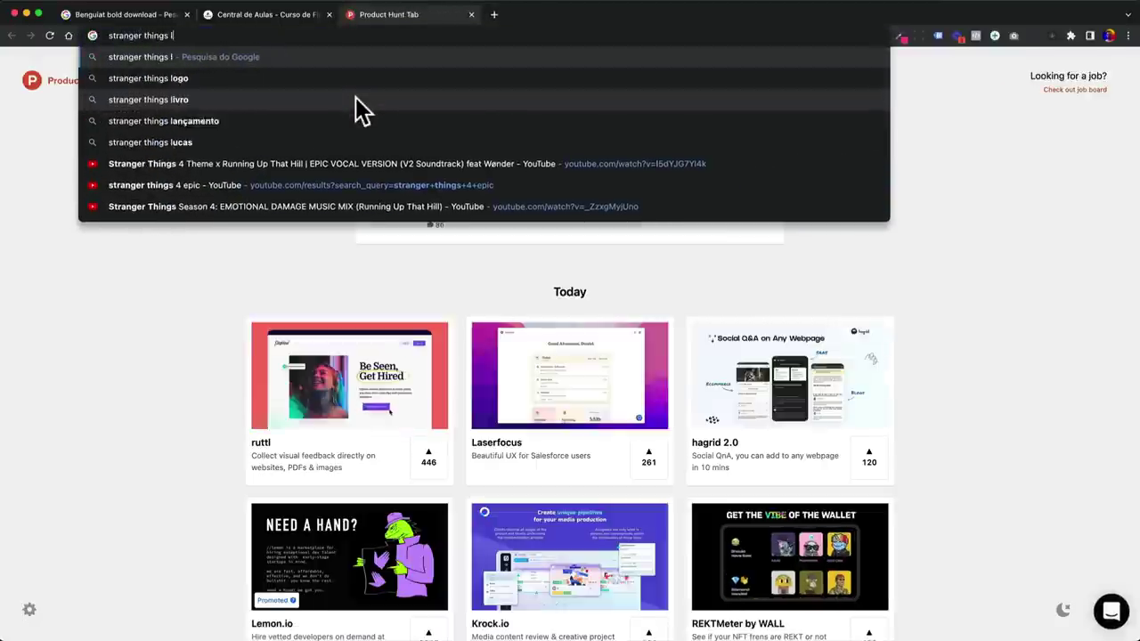
{"action": "type", "text": "ogo"}
{"action": "key", "text": "Return"}
{"action": "left_click", "coordinate": [179, 113]}
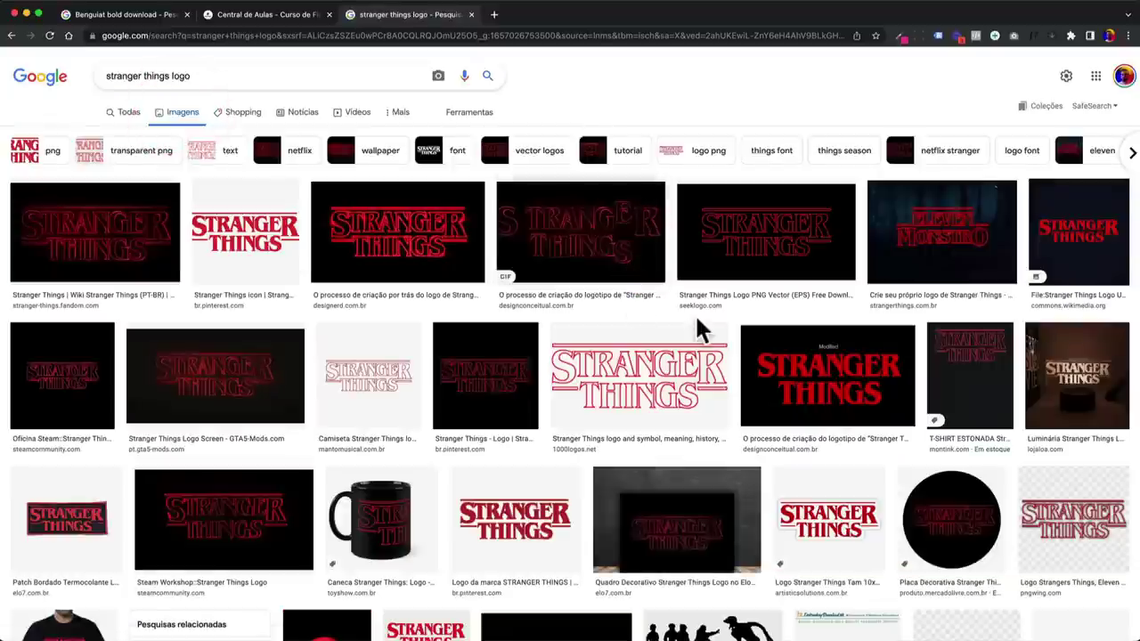
{"action": "left_click", "coordinate": [106, 269]}
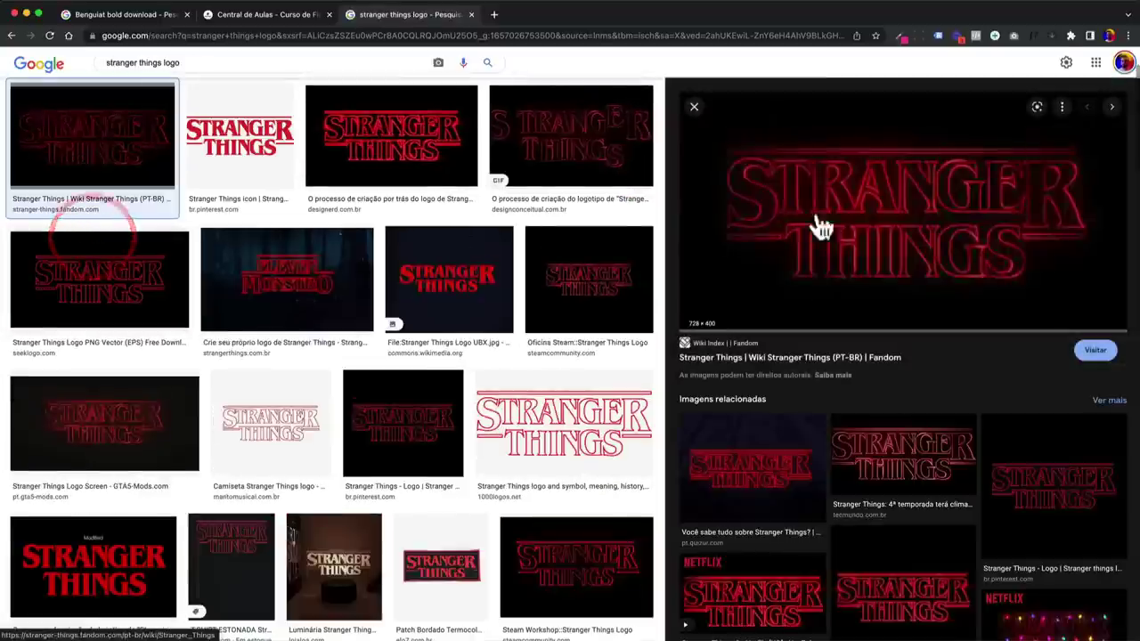
{"action": "left_click", "coordinate": [868, 225]}
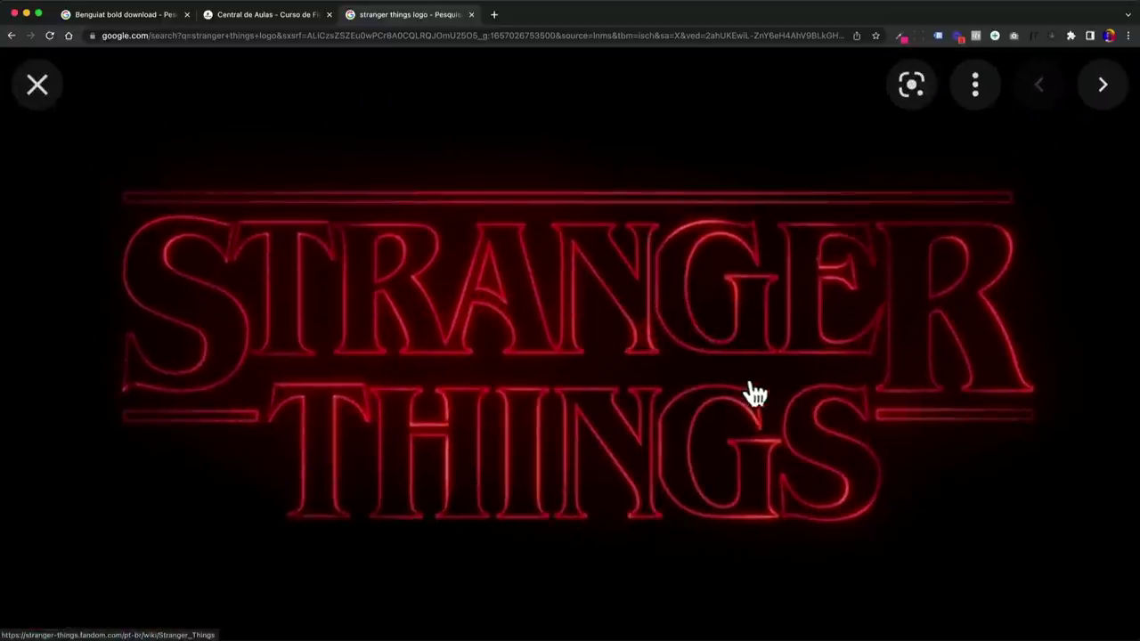
{"action": "key", "text": "Escape"}
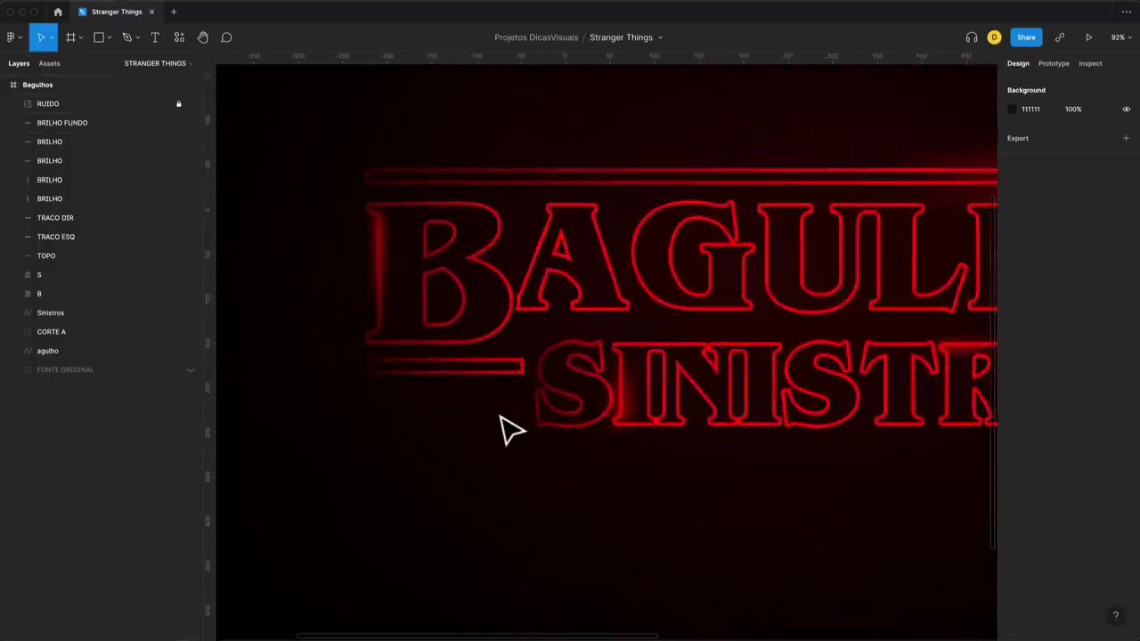
{"action": "scroll", "coordinate": [508, 430], "scroll_direction": "up", "scroll_amount": 5}
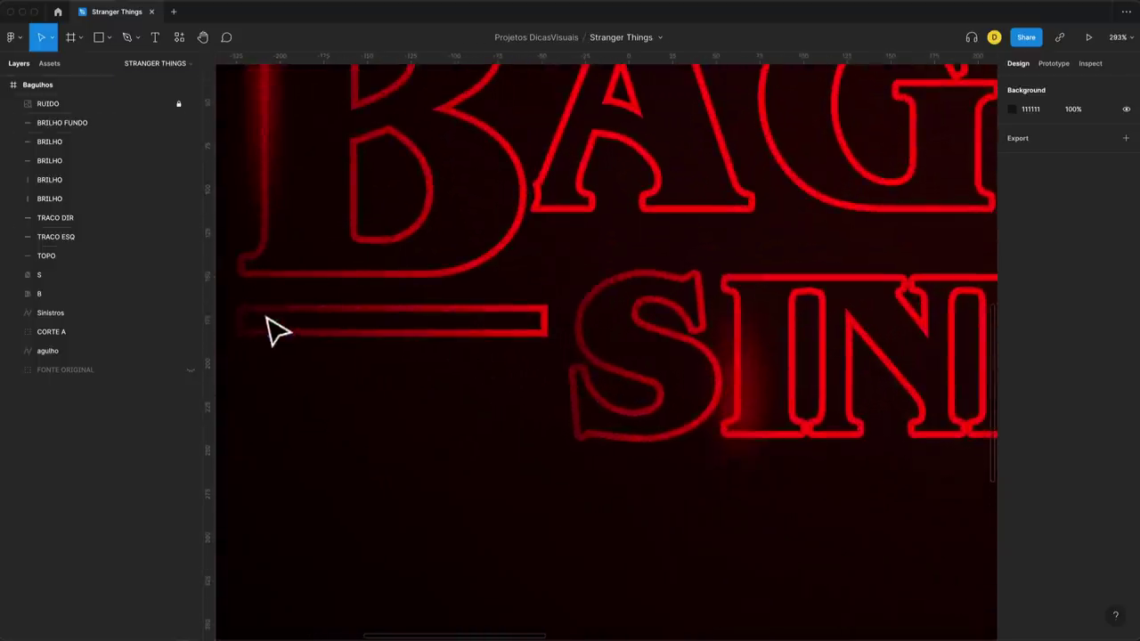
{"action": "scroll", "coordinate": [666, 449], "scroll_direction": "down", "scroll_amount": 10}
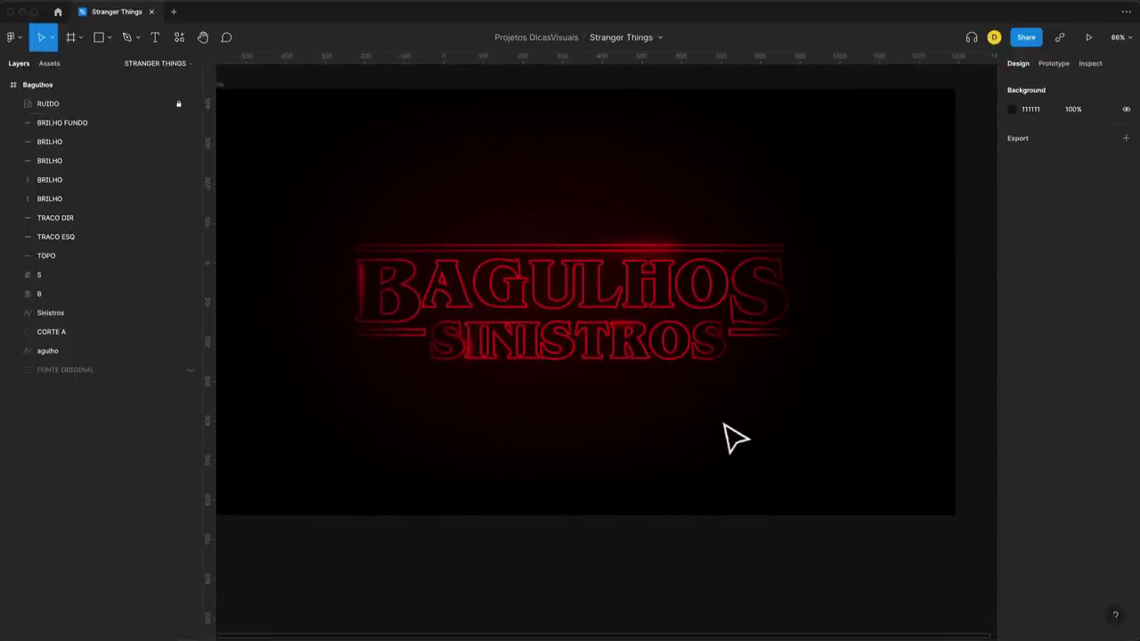
{"action": "scroll", "coordinate": [627, 280], "scroll_direction": "up", "scroll_amount": 3}
{"action": "scroll", "coordinate": [799, 413], "scroll_direction": "down", "scroll_amount": 4}
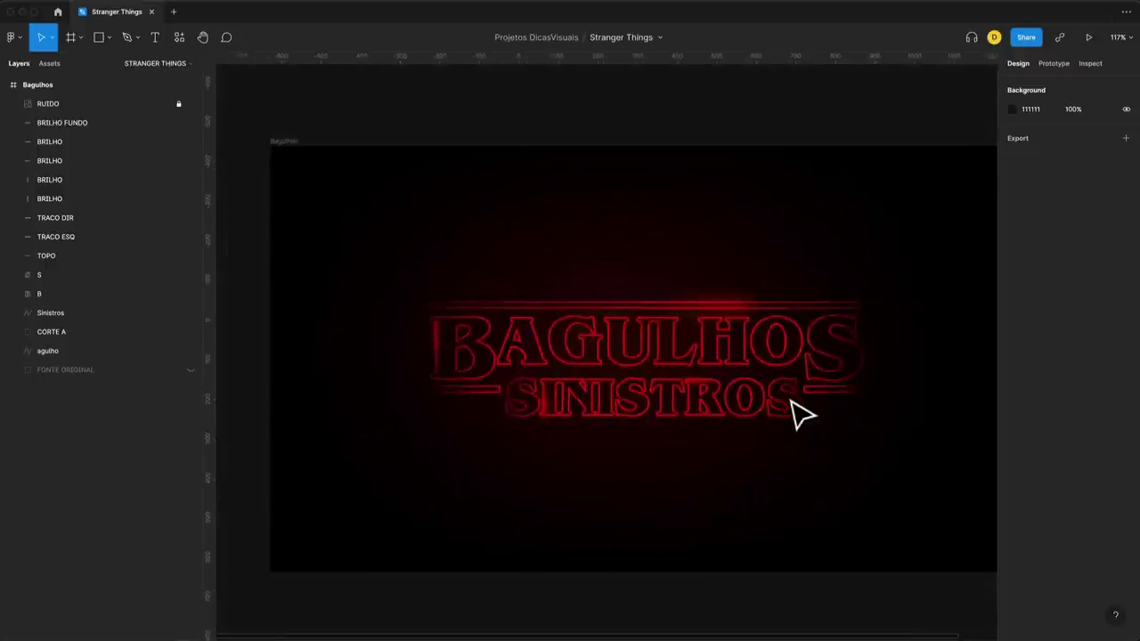
{"action": "scroll", "coordinate": [800, 412], "scroll_direction": "right", "scroll_amount": 2}
{"action": "scroll", "coordinate": [800, 412], "scroll_direction": "left", "scroll_amount": 2}
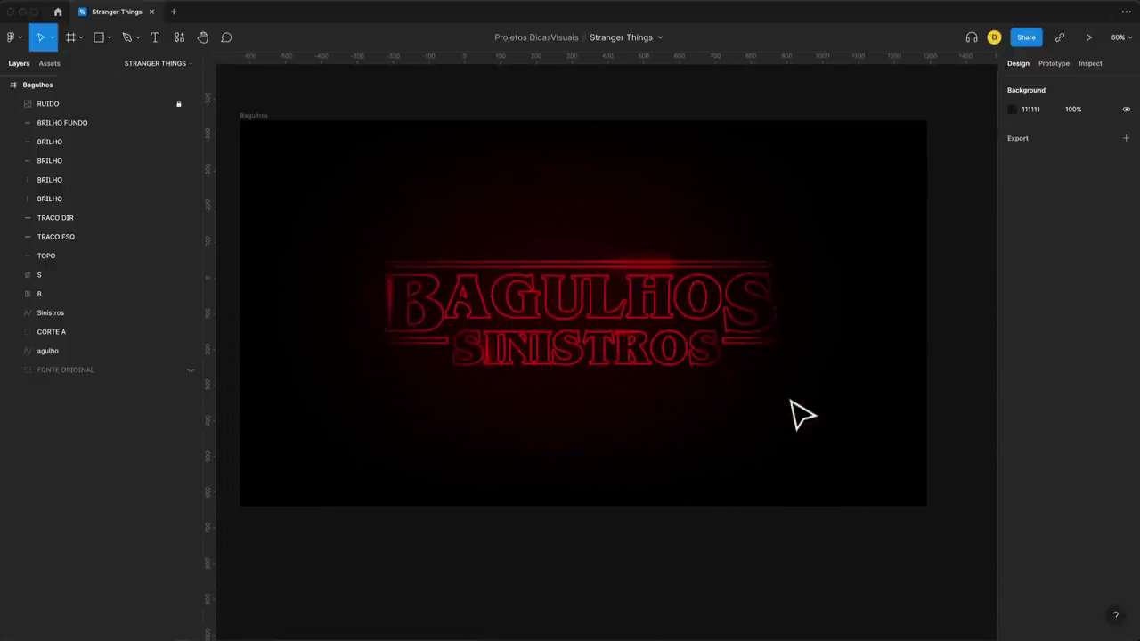
{"action": "scroll", "coordinate": [799, 412], "scroll_direction": "left", "scroll_amount": 1}
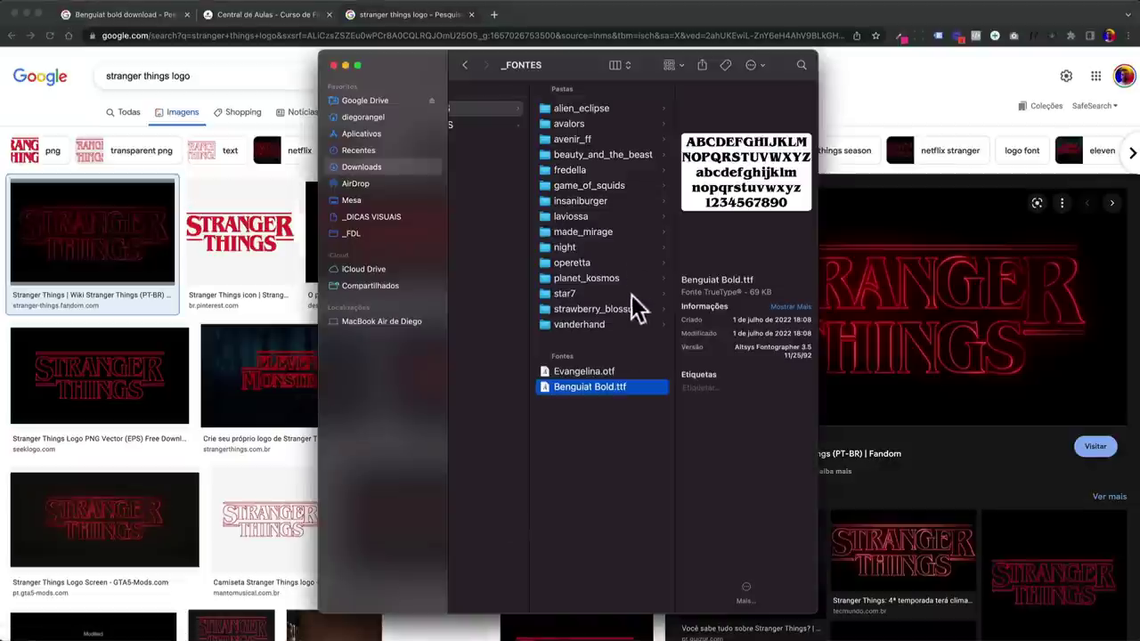
Preview the Benguiat Bold font glyphs and review the Chrome download results
{"action": "key", "text": "space"}
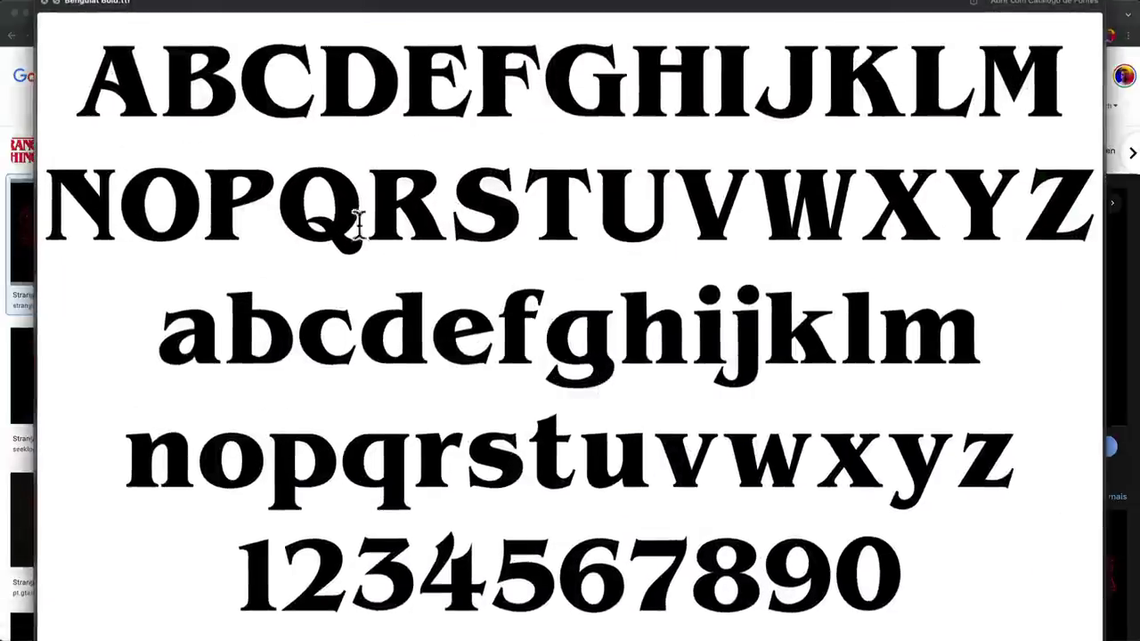
{"action": "key", "text": "space"}
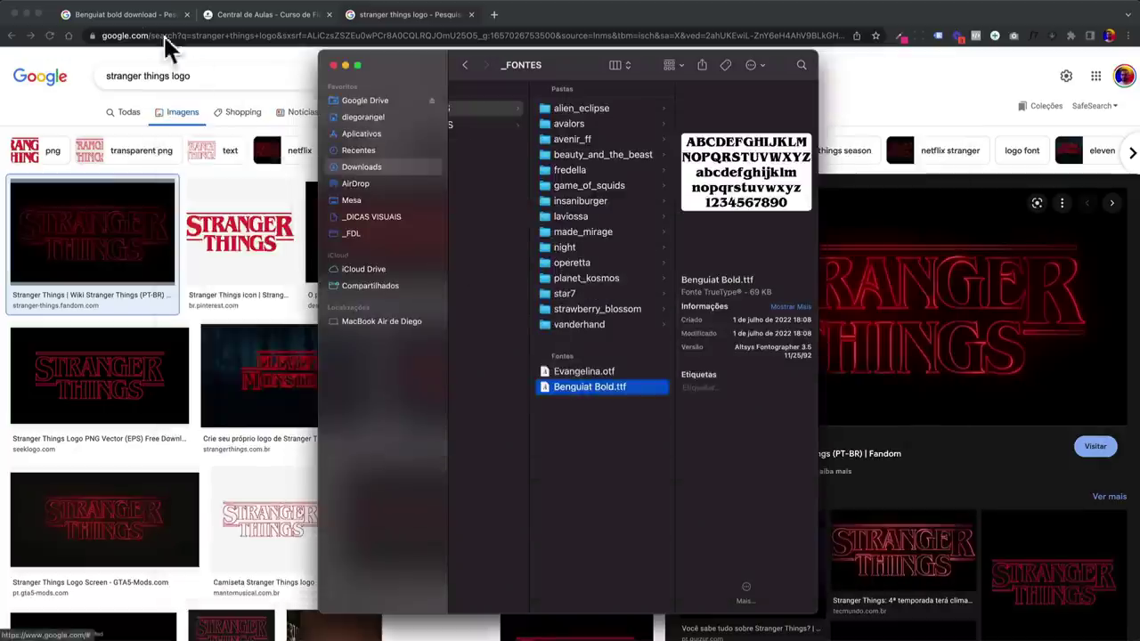
{"action": "left_click", "coordinate": [121, 16]}
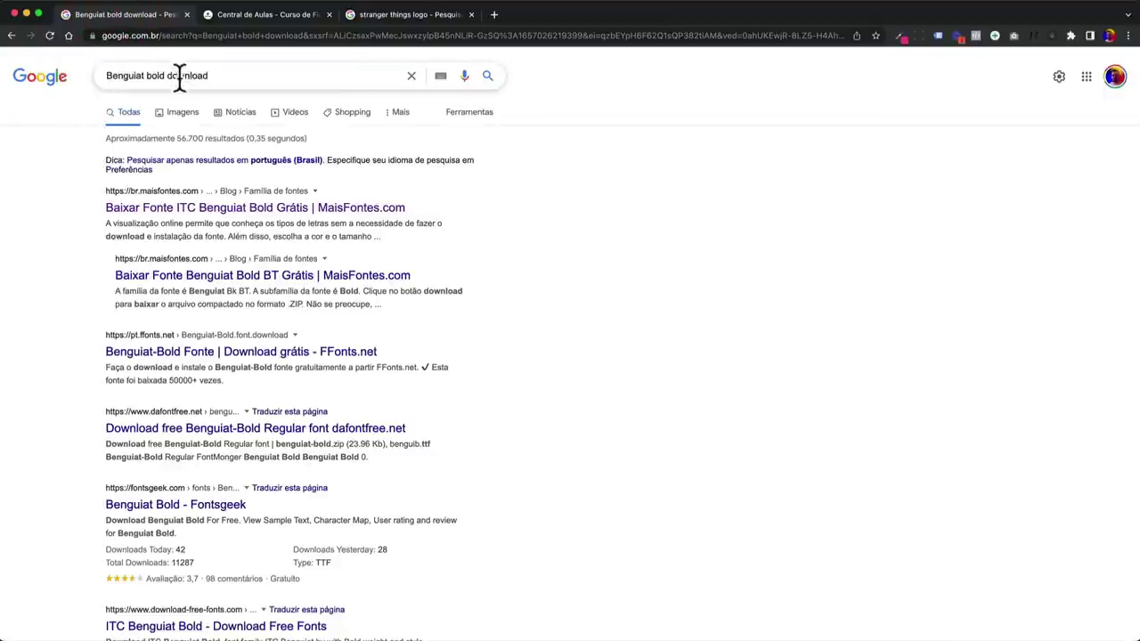
{"action": "scroll", "coordinate": [265, 280], "scroll_direction": "down", "scroll_amount": 1}
{"action": "scroll", "coordinate": [261, 285], "scroll_direction": "down", "scroll_amount": 4}
{"action": "scroll", "coordinate": [261, 285], "scroll_direction": "up", "scroll_amount": 2}
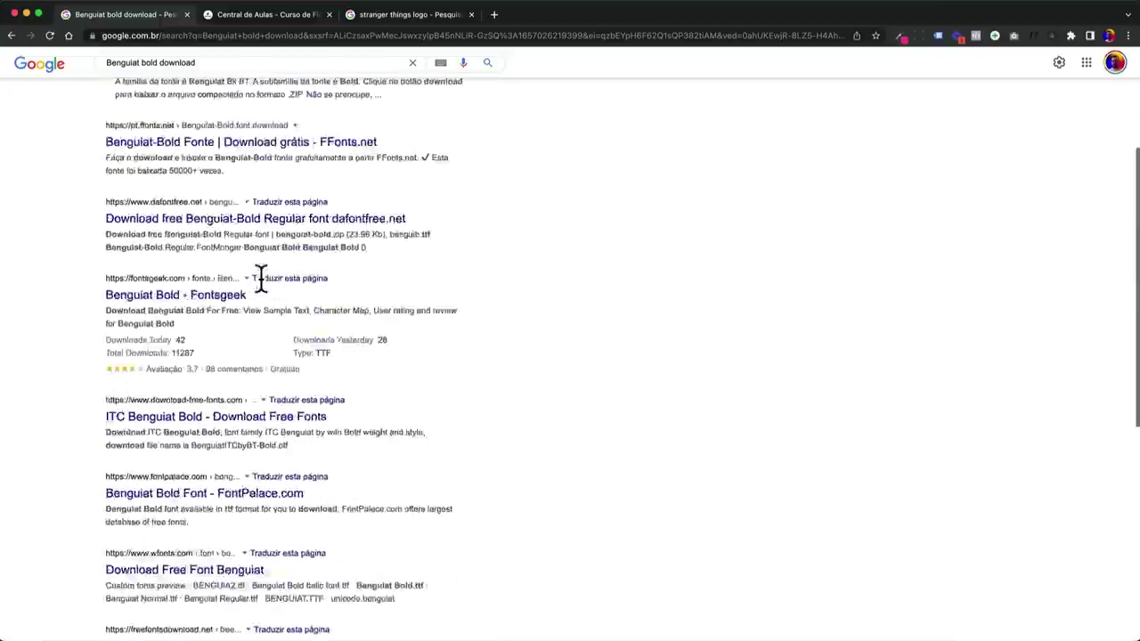
{"action": "scroll", "coordinate": [261, 283], "scroll_direction": "up", "scroll_amount": 3}
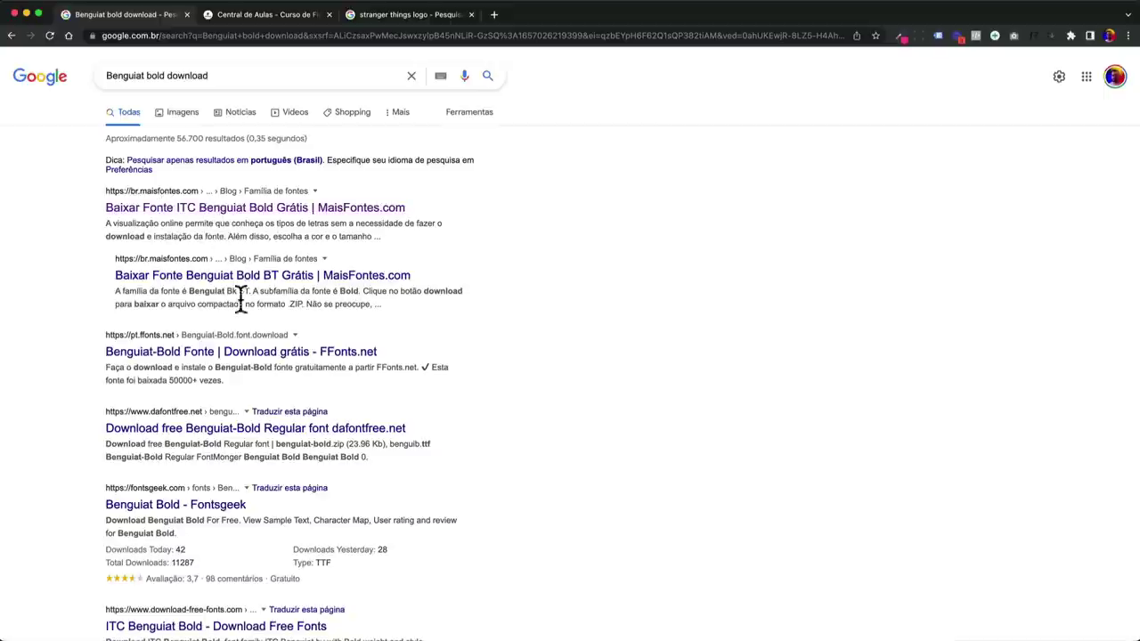
Install the Benguiat Bold font from its file in the fonts folder
{"action": "key", "text": "super+Tab"}
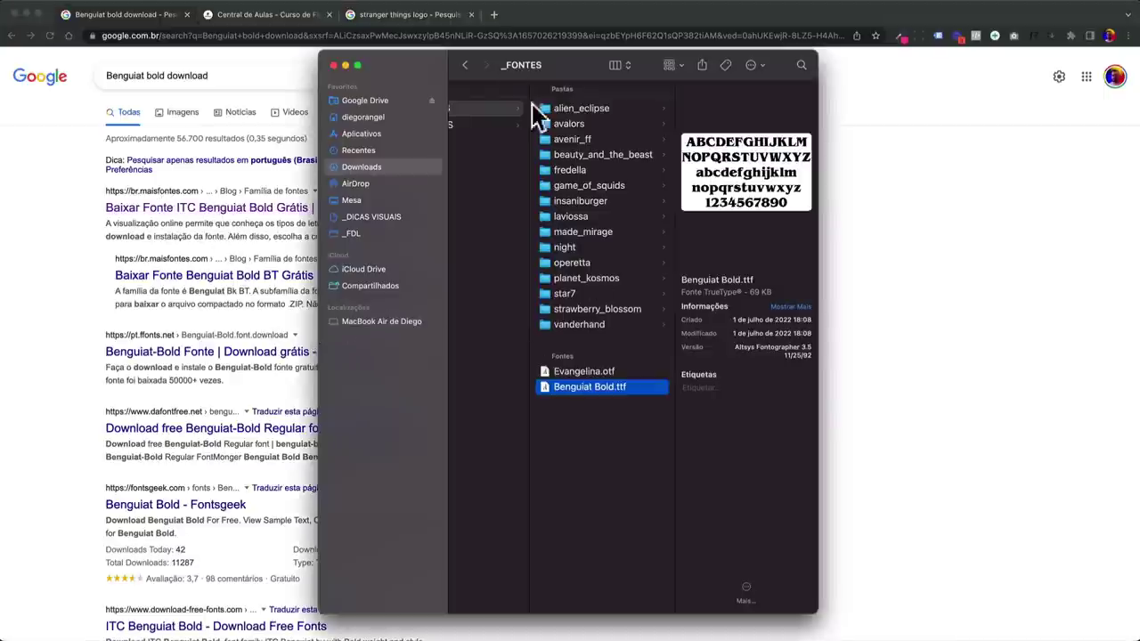
{"action": "scroll", "coordinate": [579, 364], "scroll_direction": "left", "scroll_amount": 3}
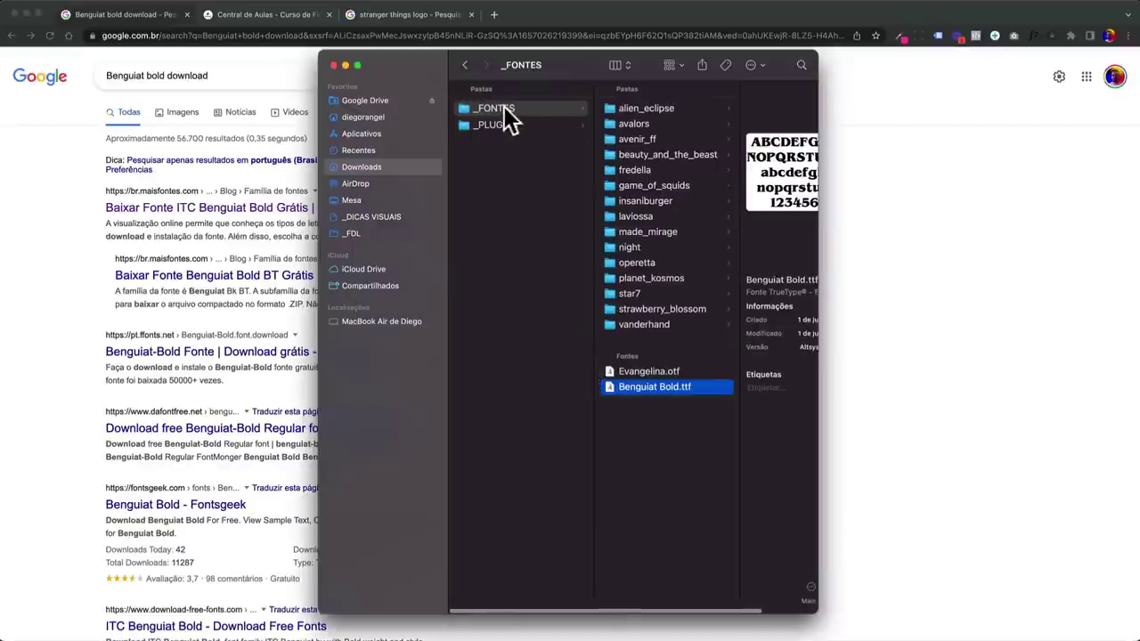
{"action": "scroll", "coordinate": [638, 226], "scroll_direction": "right", "scroll_amount": 3}
{"action": "left_click", "coordinate": [597, 390]}
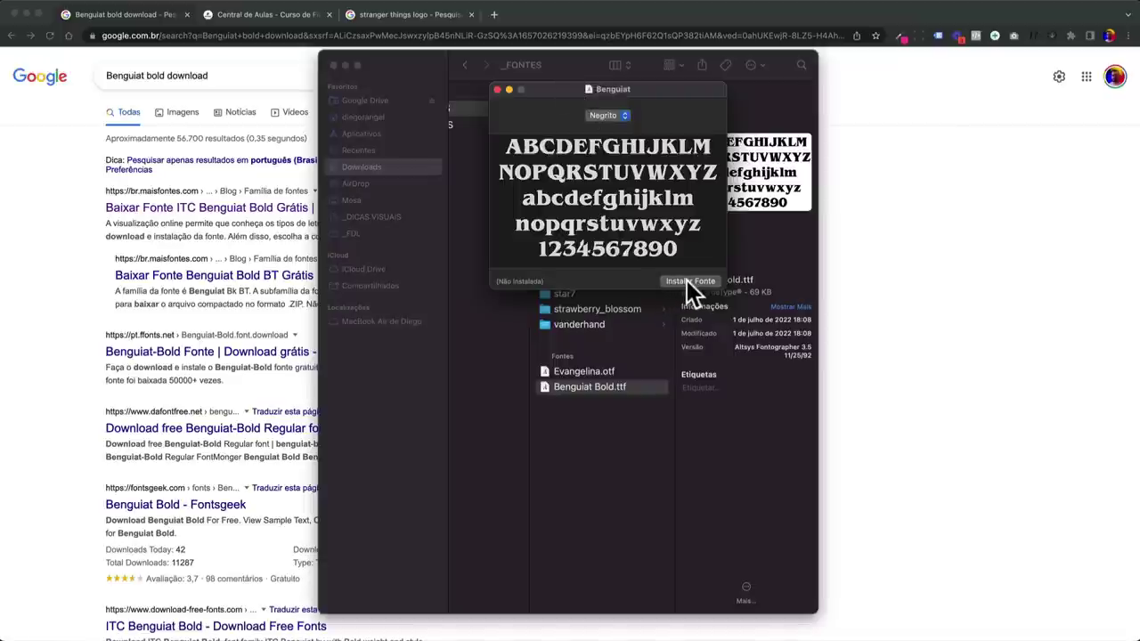
{"action": "left_click", "coordinate": [496, 90]}
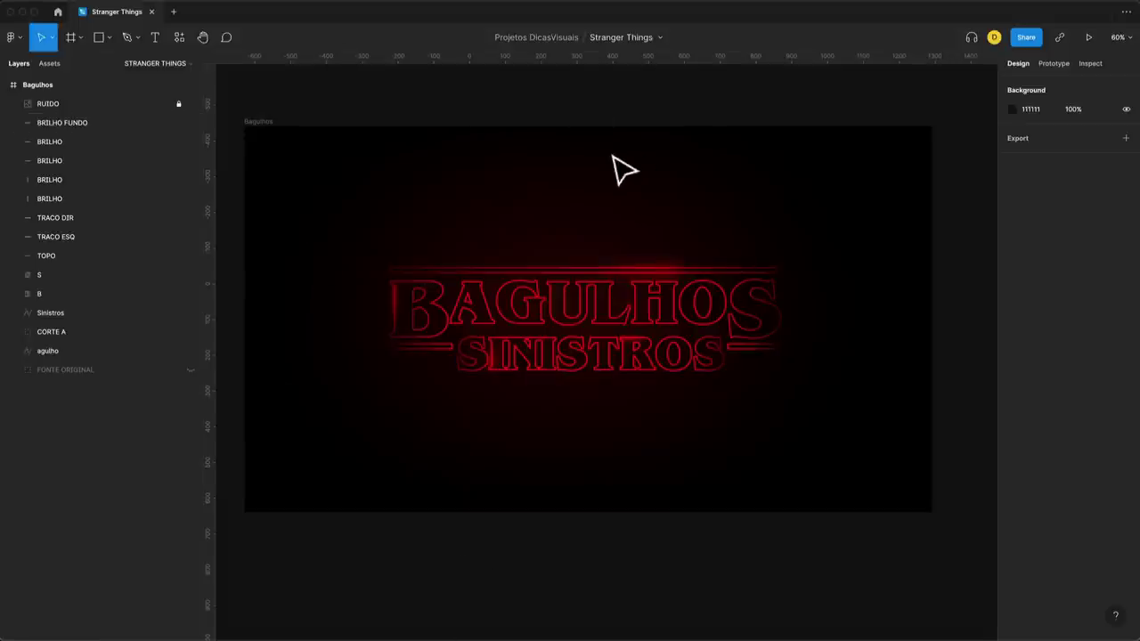
{"action": "scroll", "coordinate": [618, 178], "scroll_direction": "right", "scroll_amount": 3}
{"action": "scroll", "coordinate": [618, 178], "scroll_direction": "right", "scroll_amount": 5}
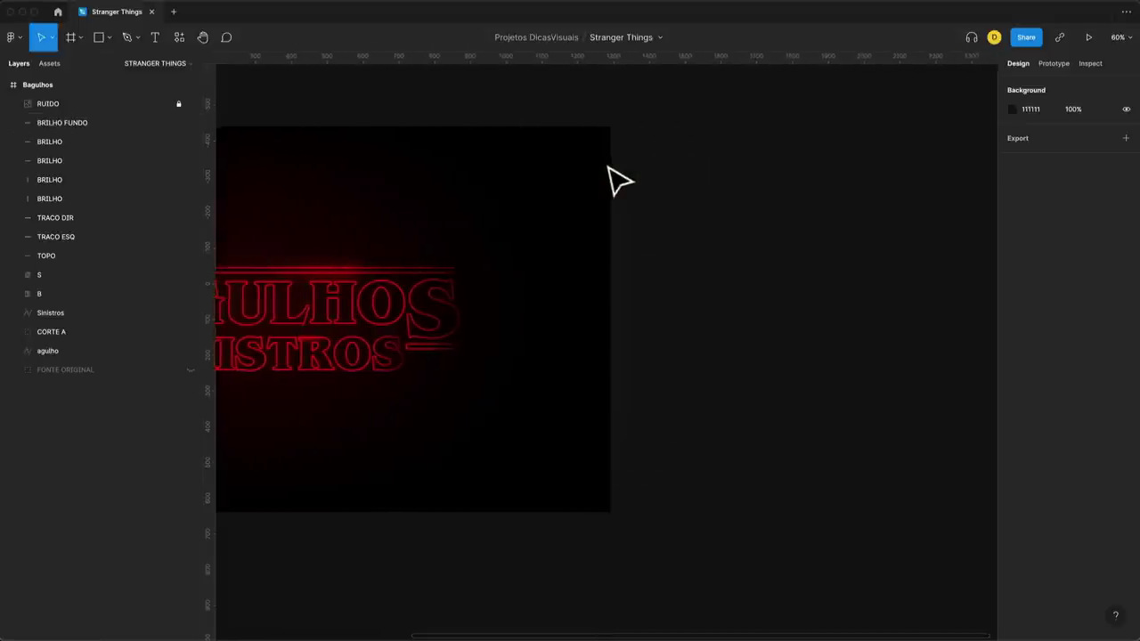
{"action": "scroll", "coordinate": [618, 178], "scroll_direction": "right", "scroll_amount": 2}
{"action": "key", "text": "t"}
{"action": "left_click", "coordinate": [645, 227]}
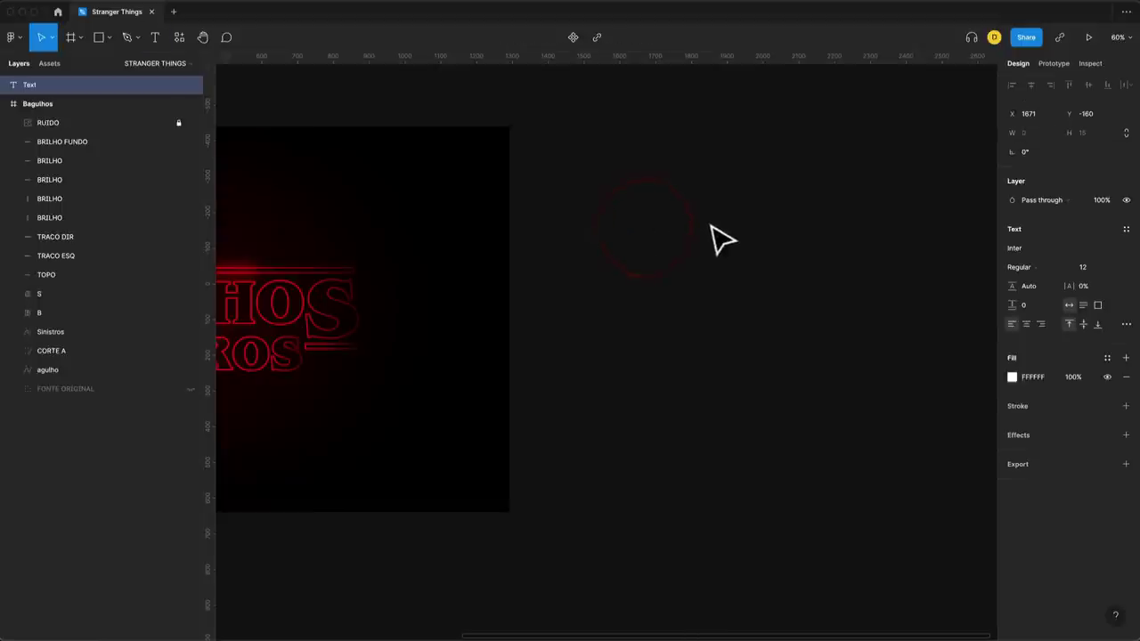
{"action": "left_click", "coordinate": [731, 284]}
{"action": "key", "text": "k"}
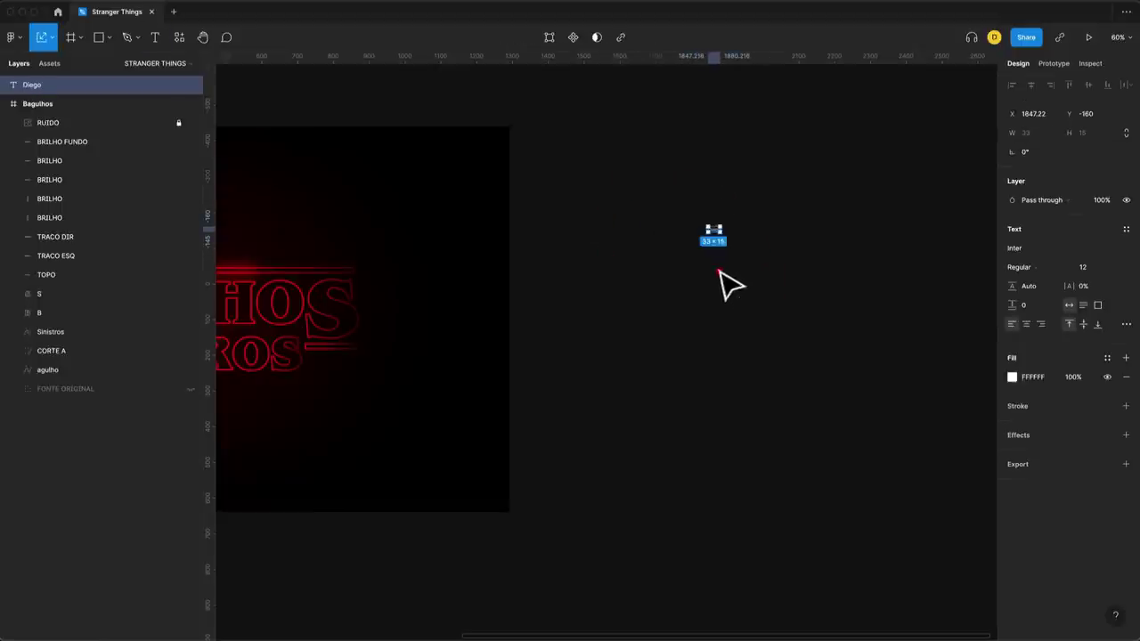
{"action": "left_click_drag", "start_coordinate": [717, 272], "coordinate": [777, 272]}
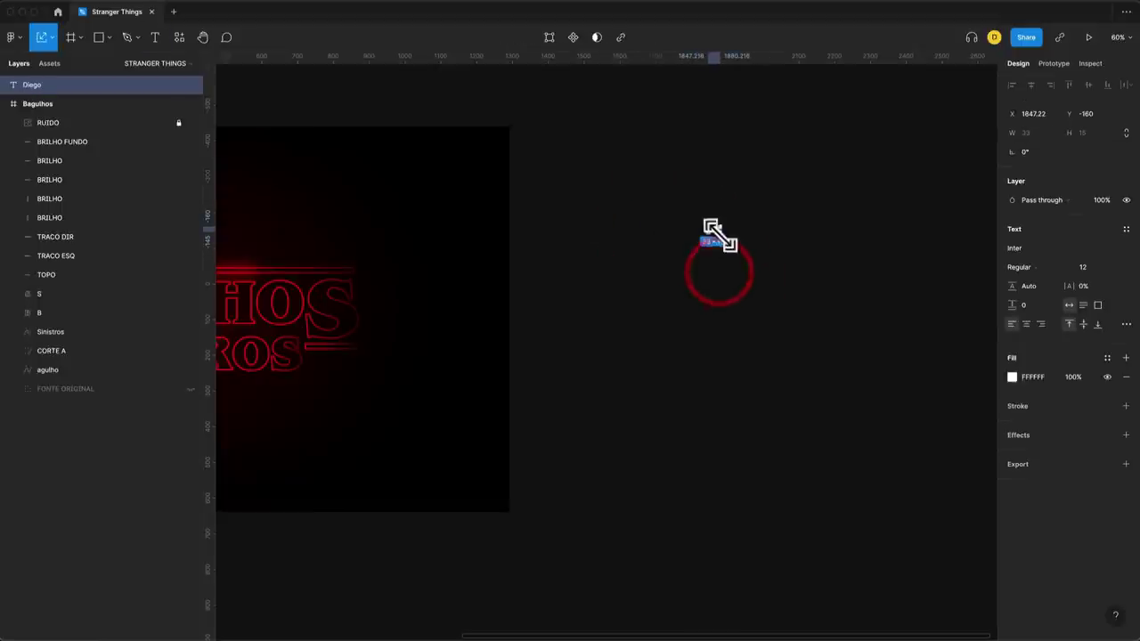
{"action": "left_click", "coordinate": [1045, 252]}
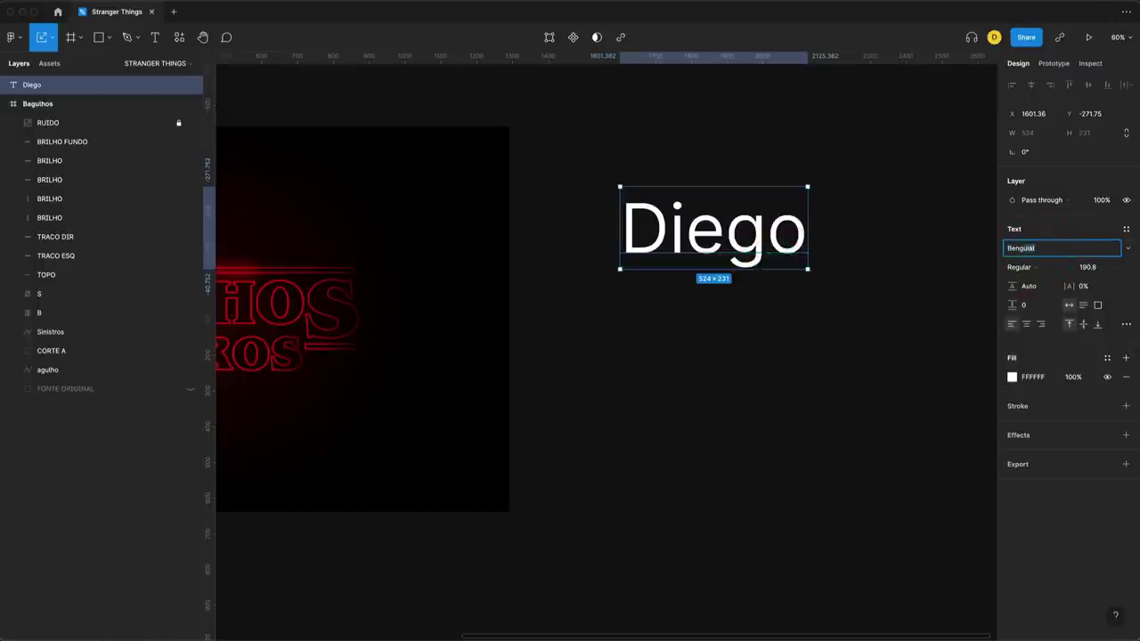
{"action": "key", "text": "Return"}
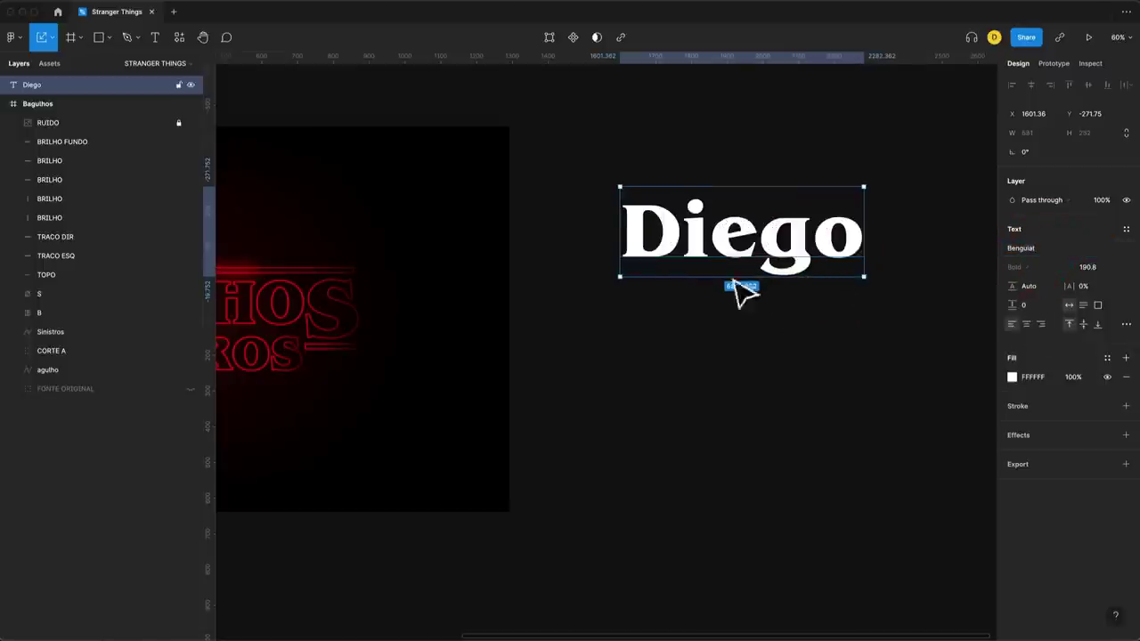
{"action": "key", "text": "Delete"}
{"action": "scroll", "coordinate": [753, 294], "scroll_direction": "left", "scroll_amount": 2}
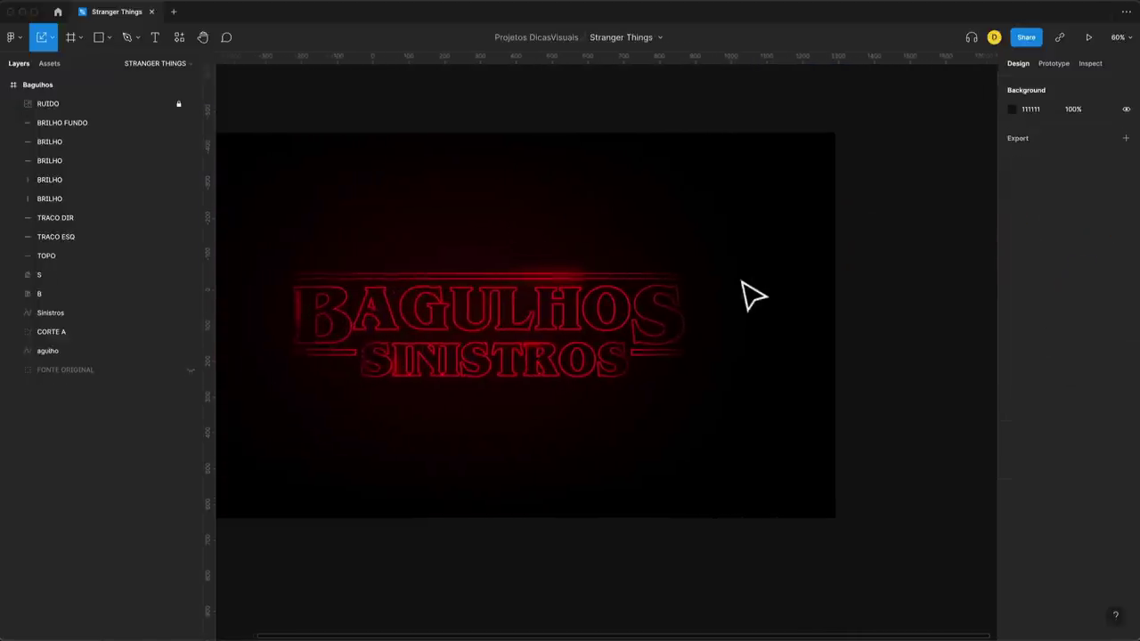
{"action": "scroll", "coordinate": [752, 294], "scroll_direction": "right", "scroll_amount": 5}
{"action": "scroll", "coordinate": [752, 293], "scroll_direction": "right", "scroll_amount": 1}
{"action": "scroll", "coordinate": [752, 295], "scroll_direction": "down", "scroll_amount": 5}
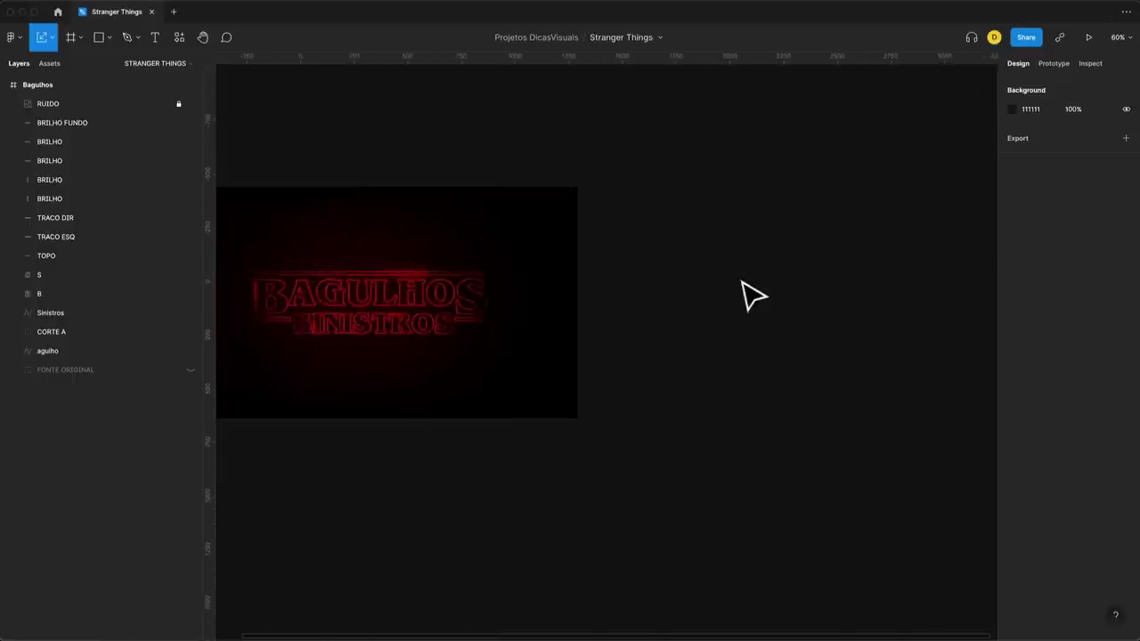
Add a 1920×1080 Slide 16:9 frame level with the Bagulhos artwork
{"action": "left_click", "coordinate": [860, 242]}
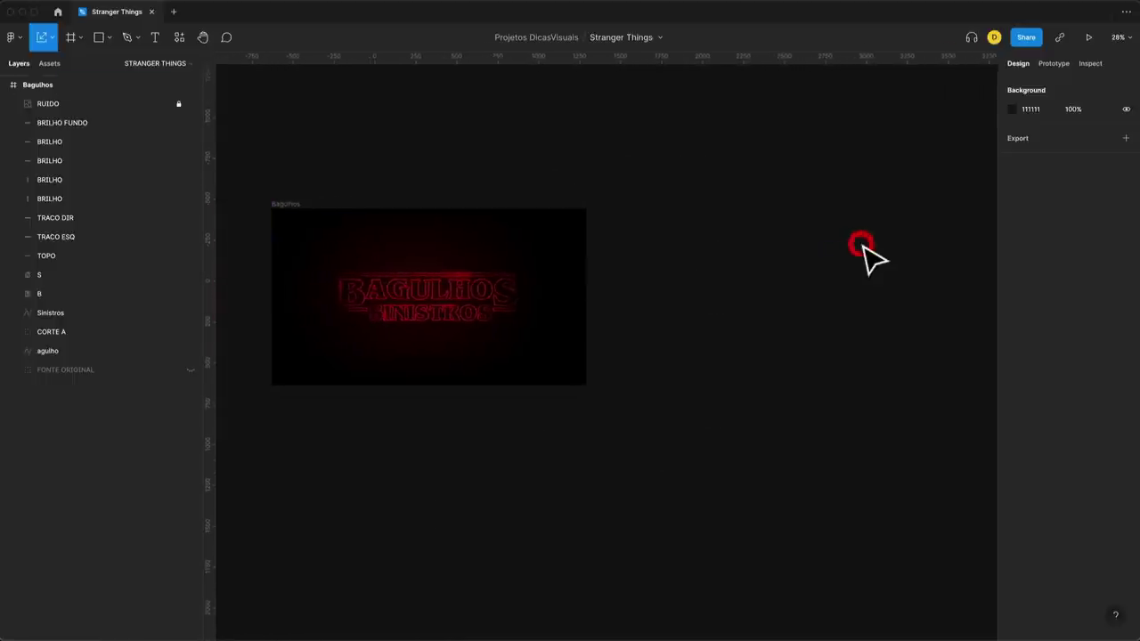
{"action": "key", "text": "f"}
{"action": "scroll", "coordinate": [641, 232], "scroll_direction": "right", "scroll_amount": 3}
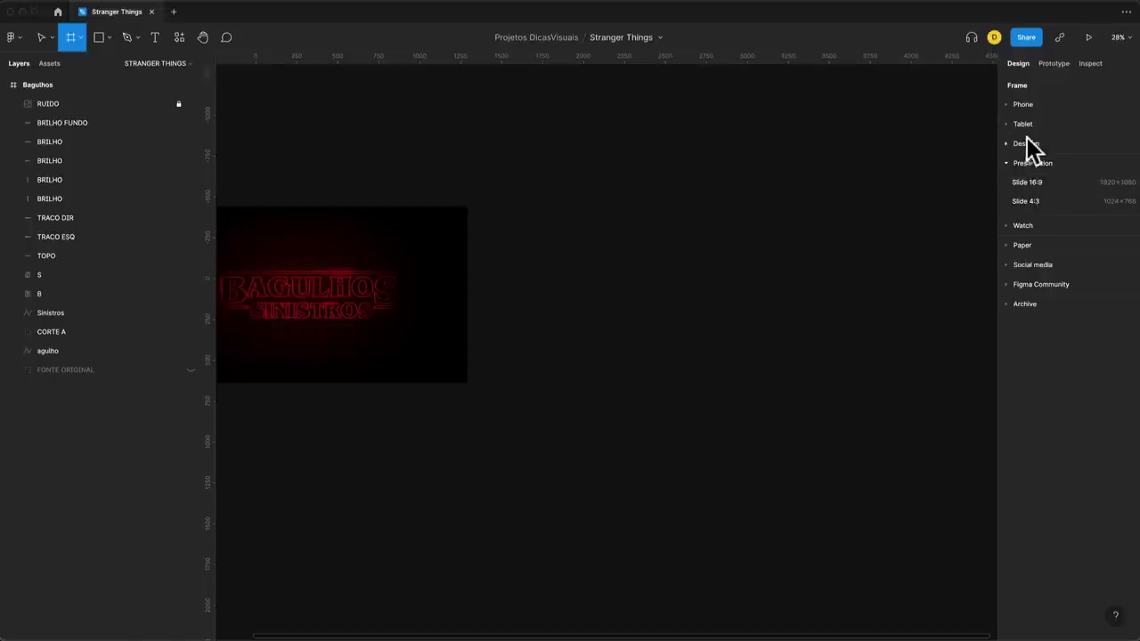
{"action": "left_click", "coordinate": [1012, 169]}
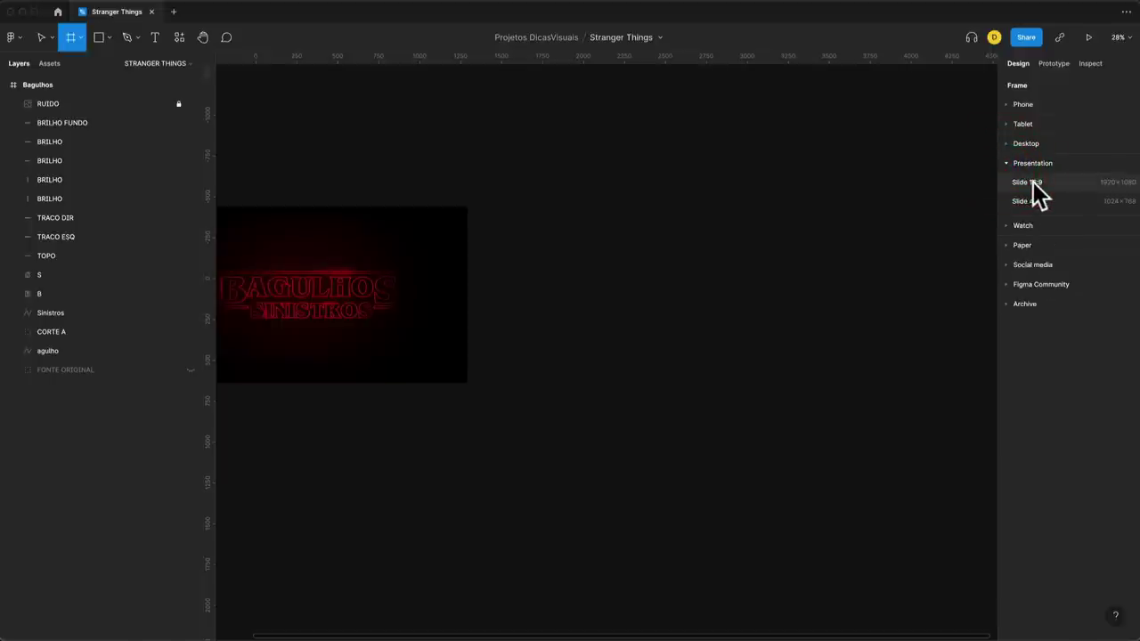
{"action": "left_click", "coordinate": [1095, 183]}
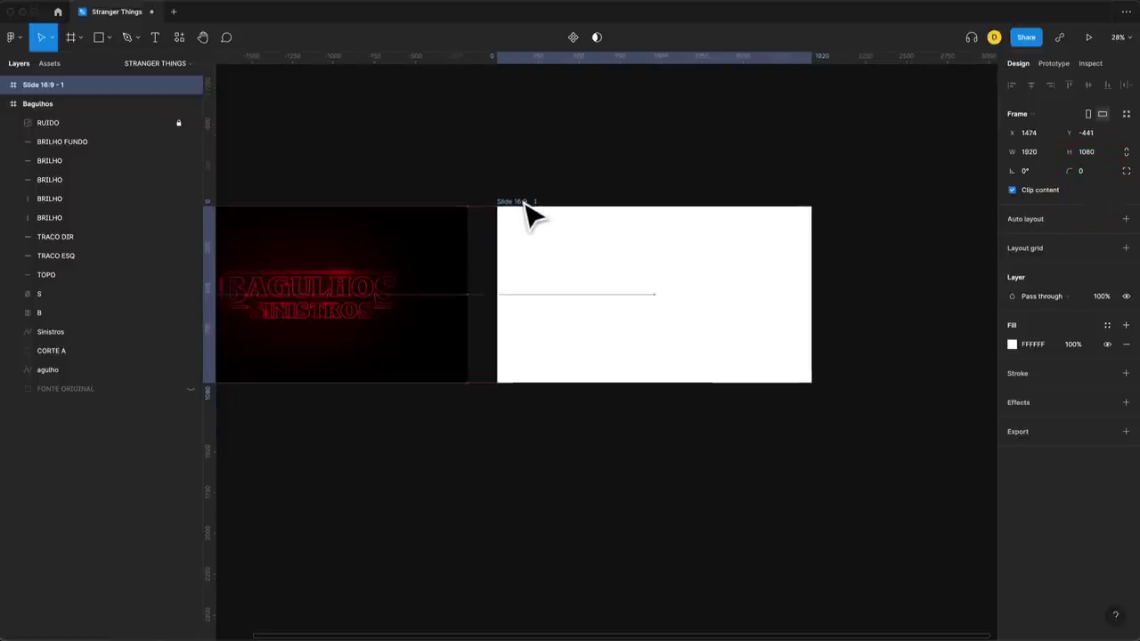
{"action": "left_click_drag", "start_coordinate": [525, 224], "coordinate": [516, 198]}
{"action": "scroll", "coordinate": [517, 197], "scroll_direction": "up", "scroll_amount": 5}
Rename the new frame to 'Stranger Things'
{"action": "double_click", "coordinate": [509, 195]}
{"action": "type", "text": "Stranger Thing"}
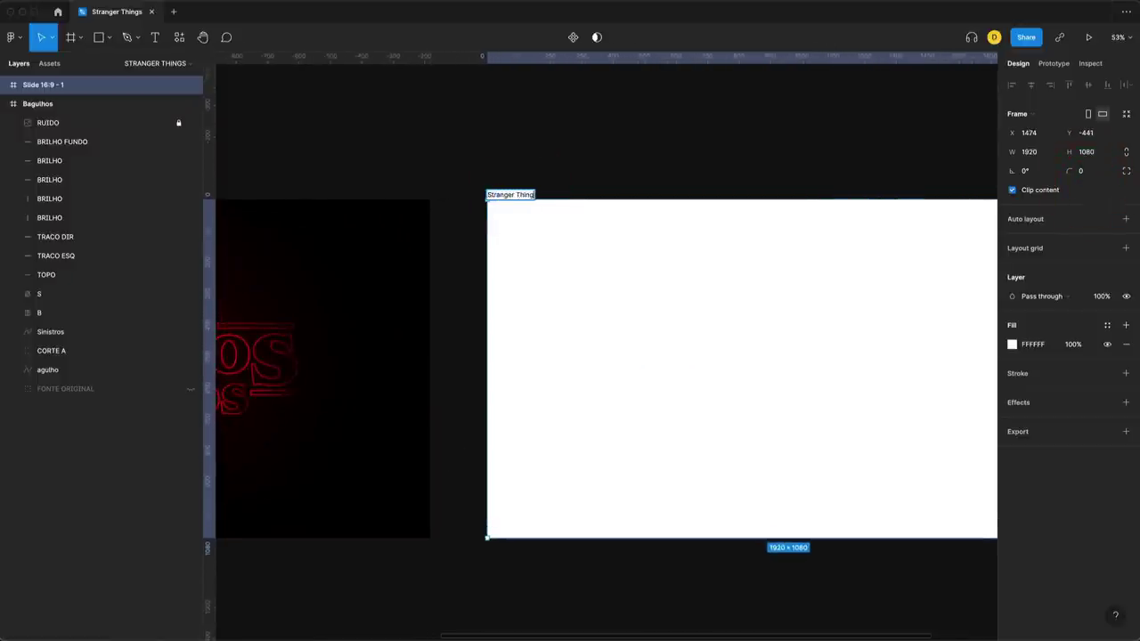
{"action": "type", "text": "s"}
{"action": "key", "text": "Return"}
{"action": "scroll", "coordinate": [534, 205], "scroll_direction": "right", "scroll_amount": 3}
{"action": "scroll", "coordinate": [552, 197], "scroll_direction": "right", "scroll_amount": 2}
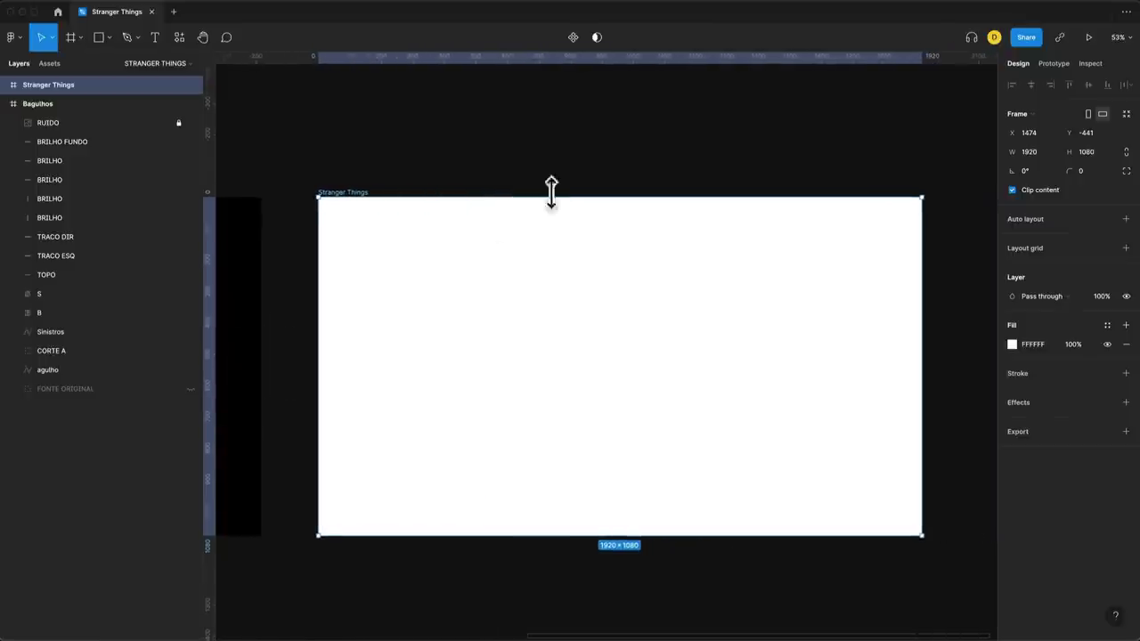
Visit the THOR page, return to STRANGER THINGS, and select the Stranger Things frame
{"action": "left_click", "coordinate": [160, 63]}
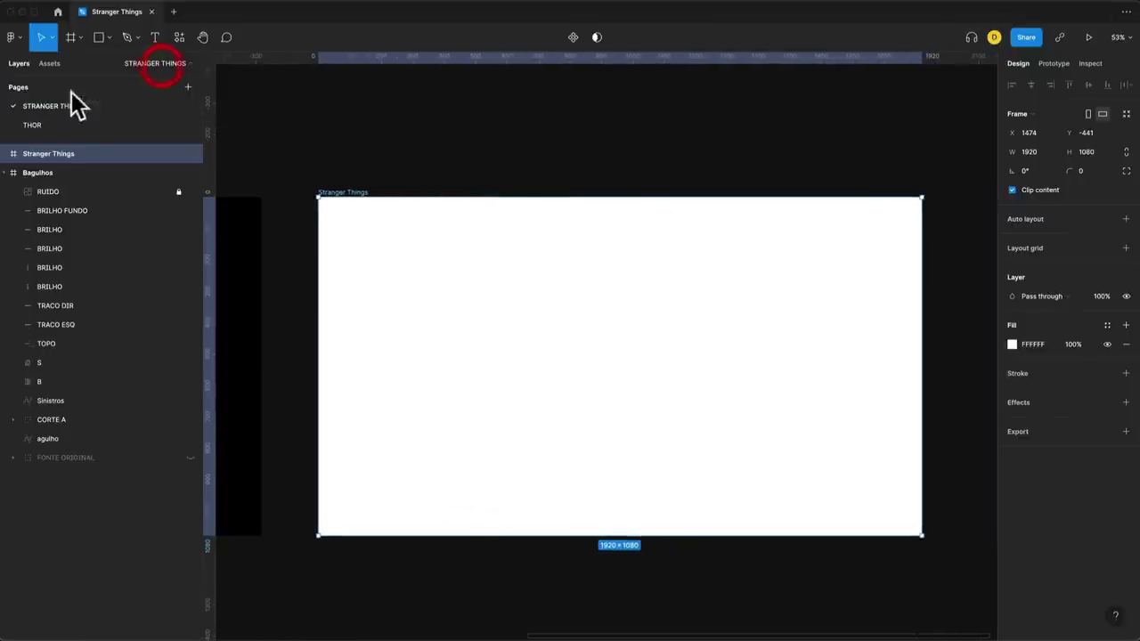
{"action": "left_click", "coordinate": [34, 124]}
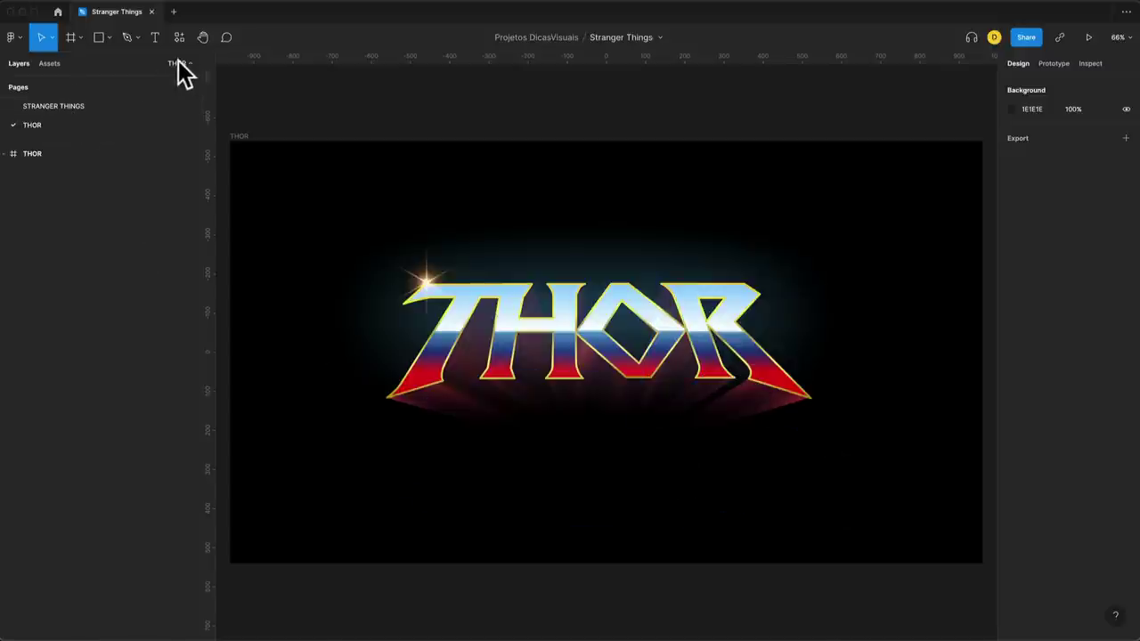
{"action": "left_click", "coordinate": [77, 106]}
{"action": "left_click", "coordinate": [183, 63]}
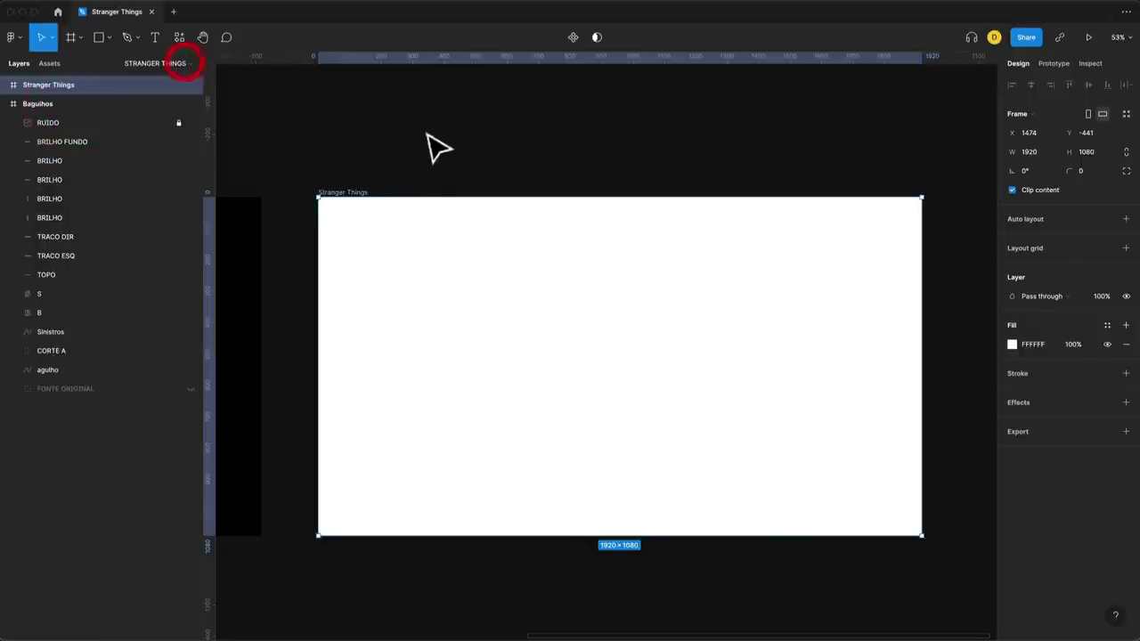
{"action": "left_click", "coordinate": [425, 132]}
{"action": "left_click", "coordinate": [330, 191]}
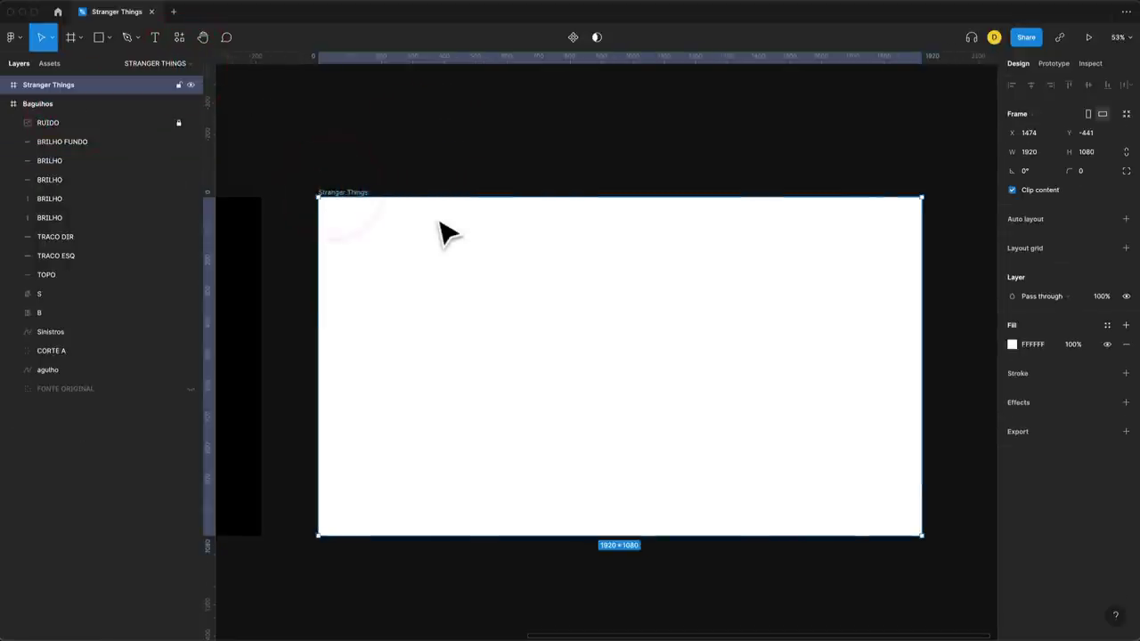
Fill the Stranger Things frame with black 000000
{"action": "scroll", "coordinate": [439, 234], "scroll_direction": "left", "scroll_amount": 5}
{"action": "scroll", "coordinate": [450, 233], "scroll_direction": "right", "scroll_amount": 2}
{"action": "scroll", "coordinate": [450, 233], "scroll_direction": "left", "scroll_amount": 6}
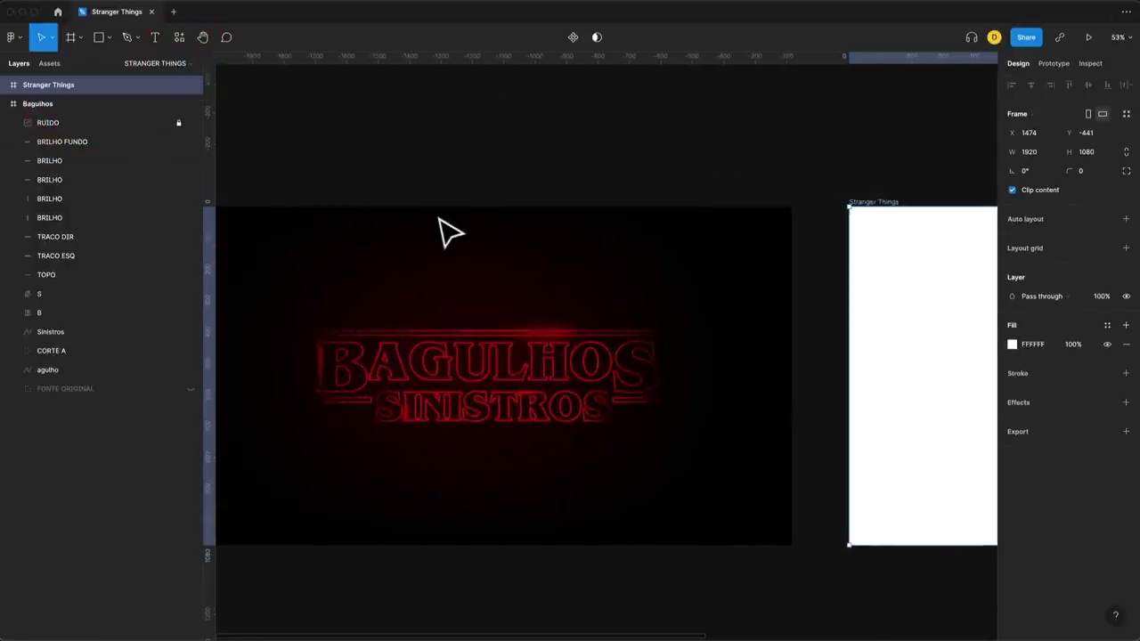
{"action": "scroll", "coordinate": [449, 233], "scroll_direction": "right", "scroll_amount": 5}
{"action": "scroll", "coordinate": [437, 218], "scroll_direction": "right", "scroll_amount": 3}
{"action": "scroll", "coordinate": [454, 223], "scroll_direction": "right", "scroll_amount": 1}
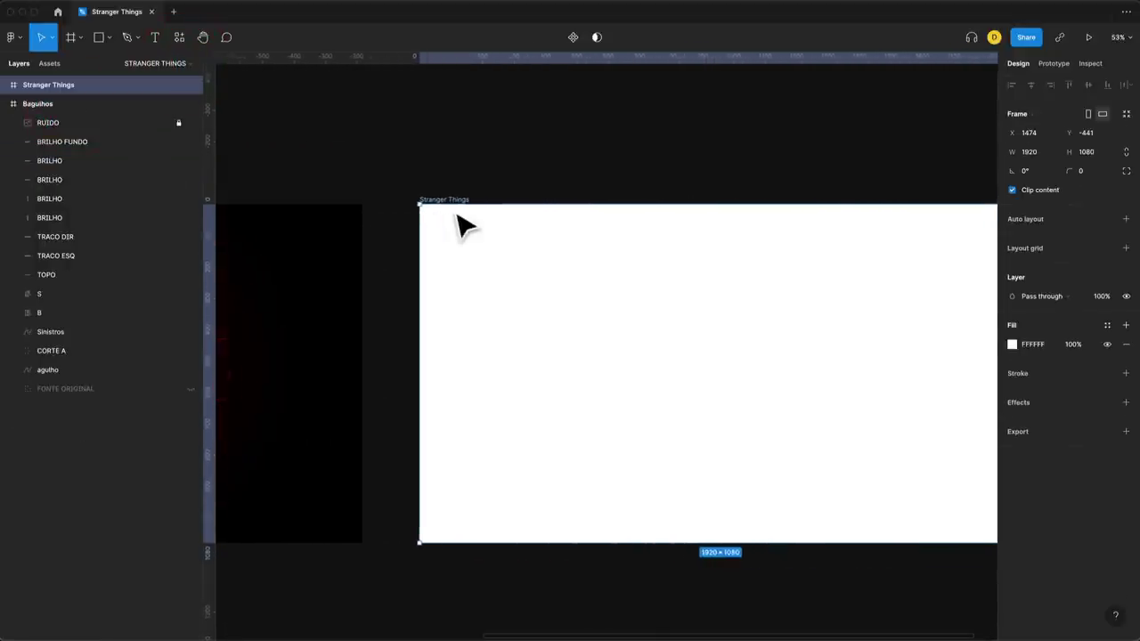
{"action": "scroll", "coordinate": [465, 223], "scroll_direction": "down", "scroll_amount": 1}
{"action": "left_click", "coordinate": [1012, 344]}
{"action": "left_click_drag", "start_coordinate": [936, 365], "coordinate": [828, 542]}
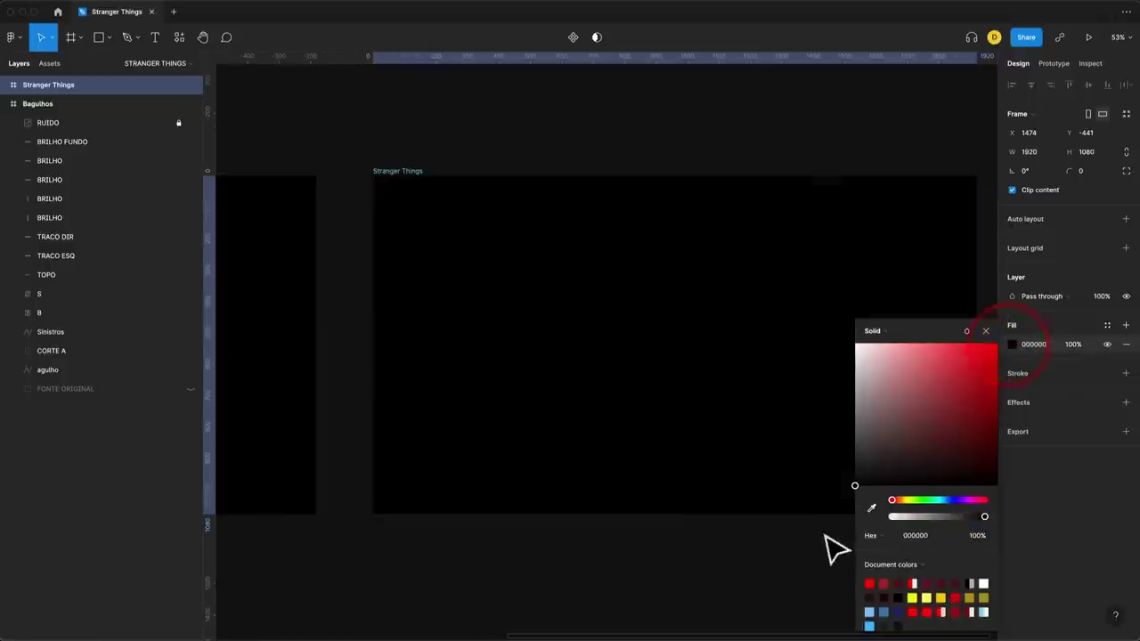
{"action": "left_click", "coordinate": [969, 314]}
{"action": "left_click", "coordinate": [745, 152]}
Add a white letter 'S' text layer in the frame's upper left
{"action": "key", "text": "t"}
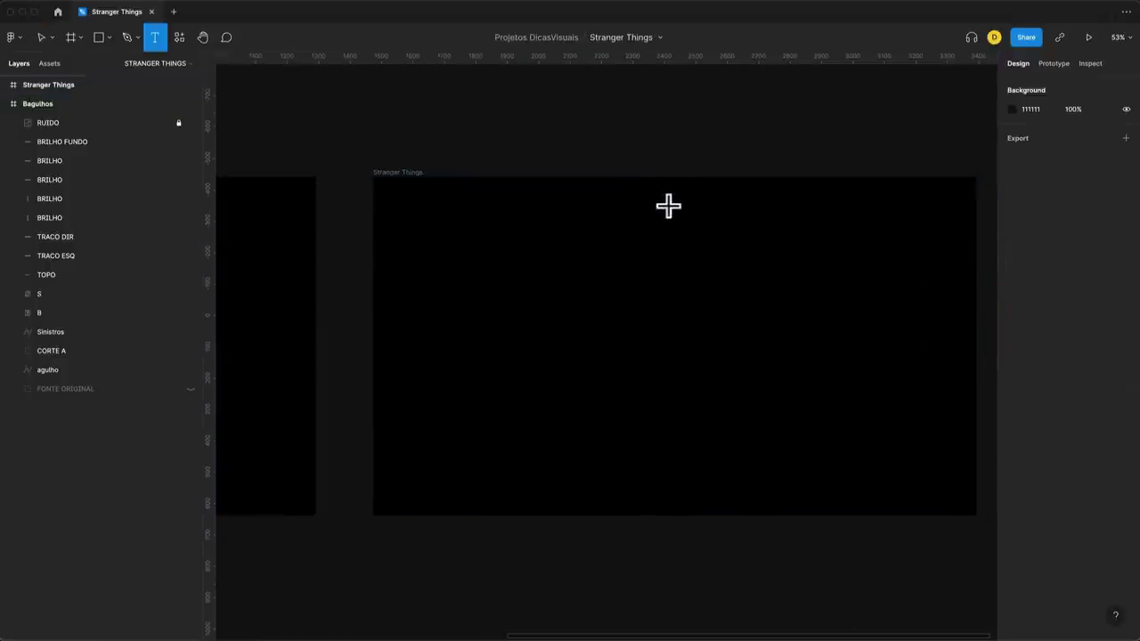
{"action": "left_click", "coordinate": [523, 307]}
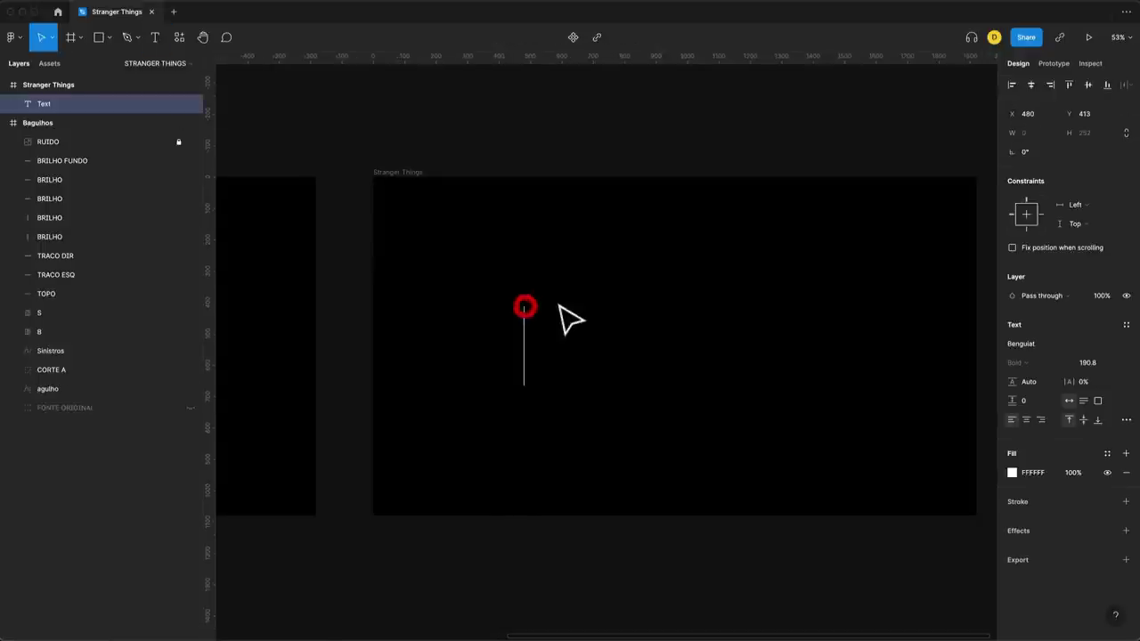
{"action": "type", "text": "S"}
{"action": "key", "text": "Escape"}
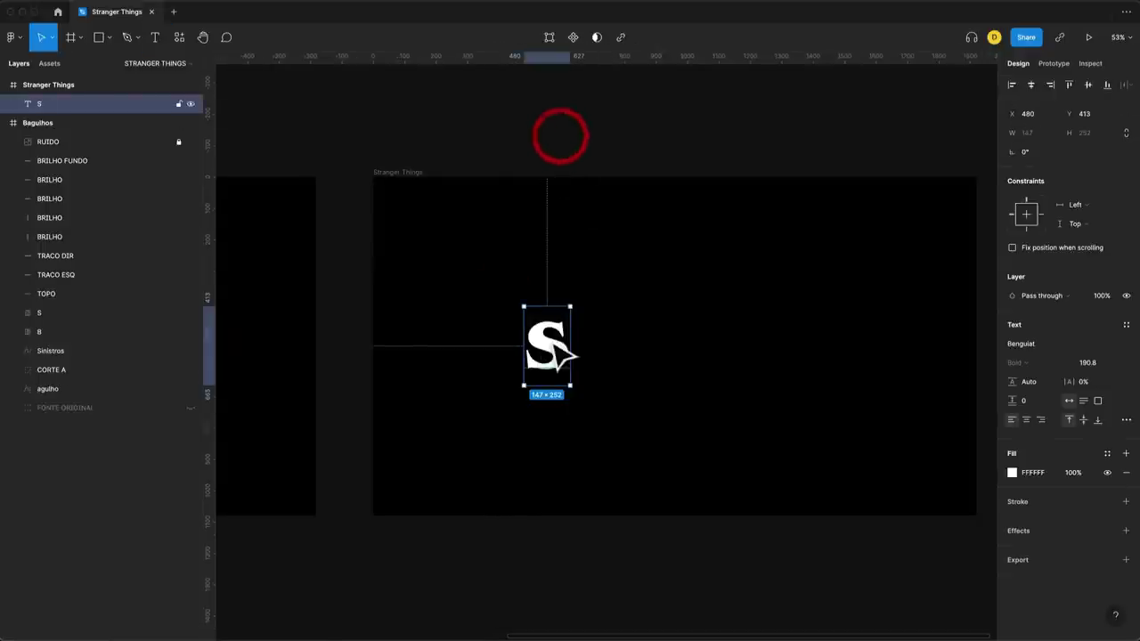
{"action": "left_click_drag", "start_coordinate": [565, 351], "coordinate": [505, 302]}
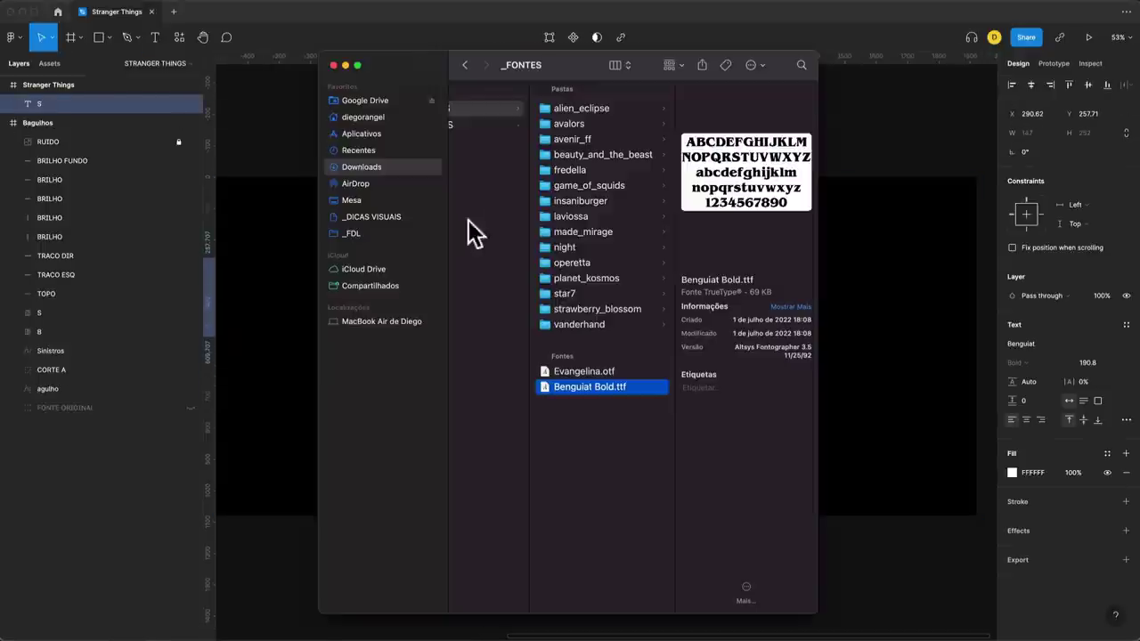
{"action": "key", "text": "super+Tab"}
{"action": "key", "text": "super+Tab"}
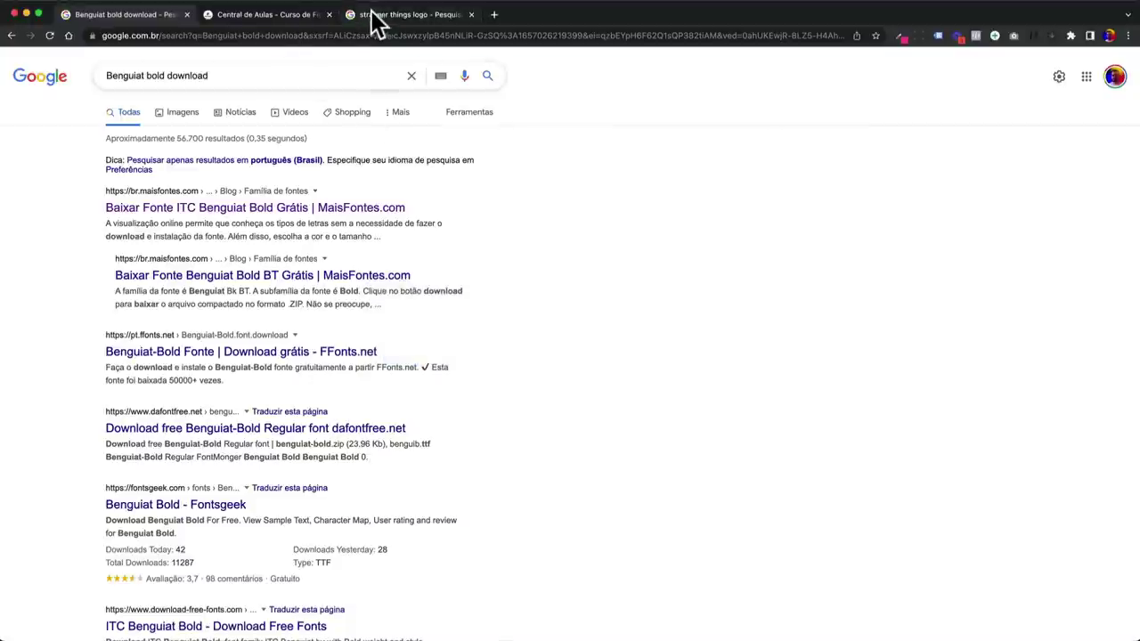
{"action": "left_click", "coordinate": [379, 16]}
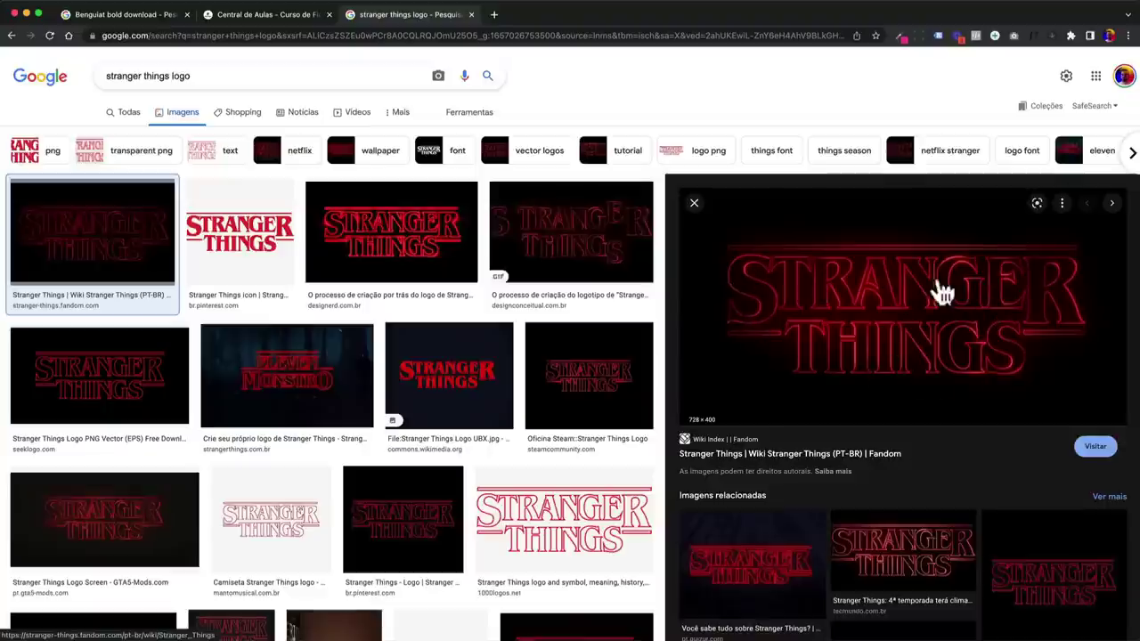
{"action": "key", "text": "super+Tab"}
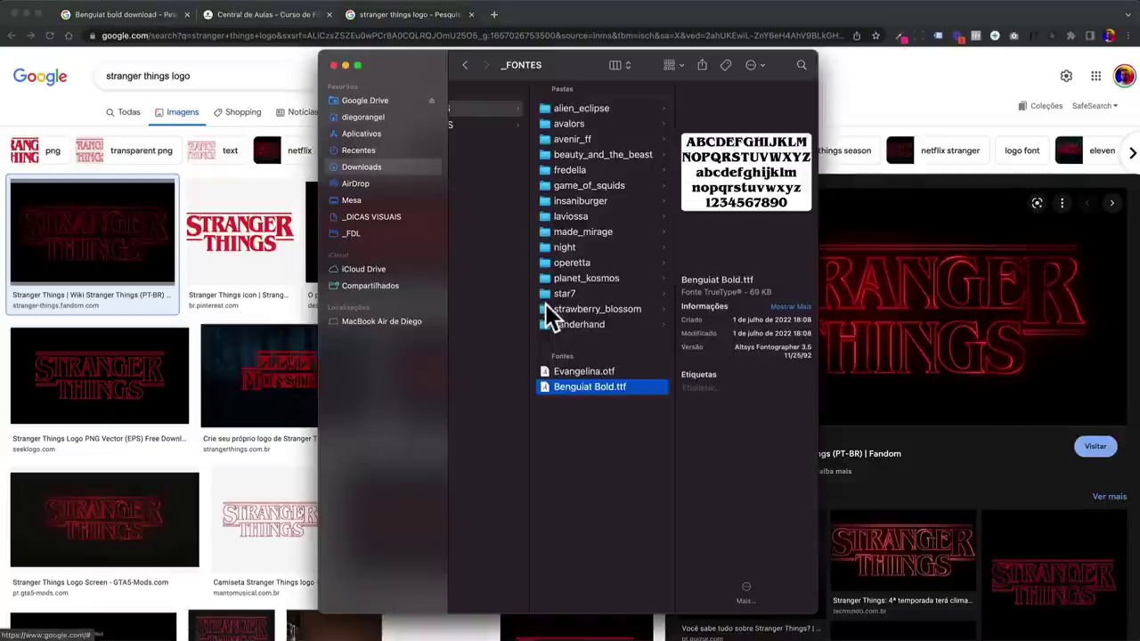
{"action": "key", "text": "super+Tab"}
{"action": "key", "text": "super+Tab"}
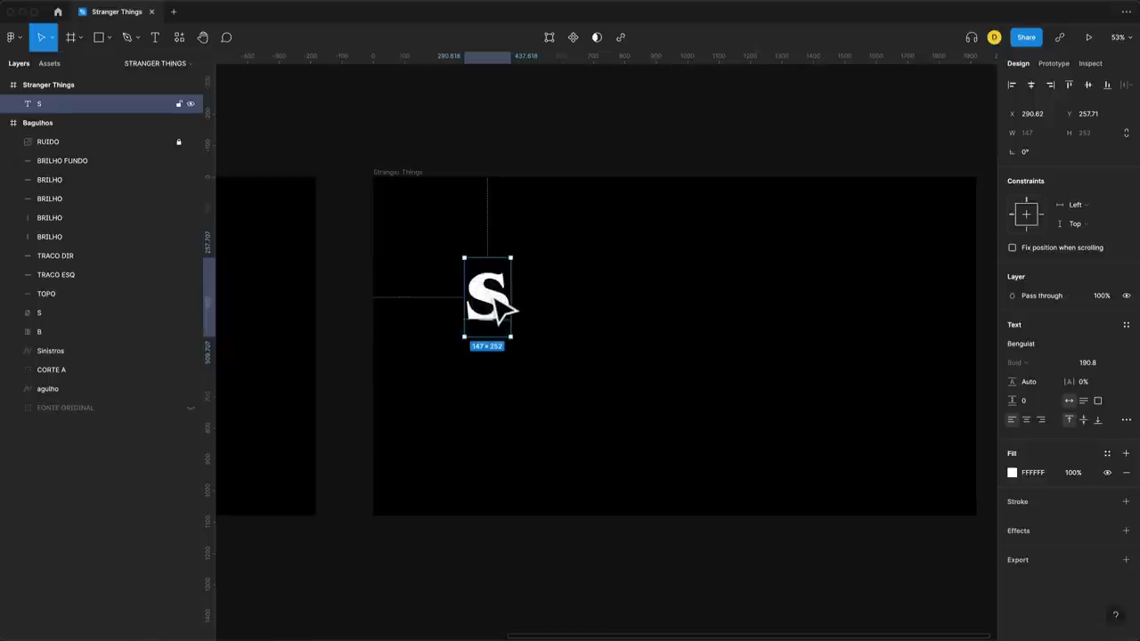
Duplicate the S, retype the copy as 'TRANGE', and place it right after the S
{"action": "left_click_drag", "start_coordinate": [496, 307], "coordinate": [828, 294]}
{"action": "double_click", "coordinate": [828, 293]}
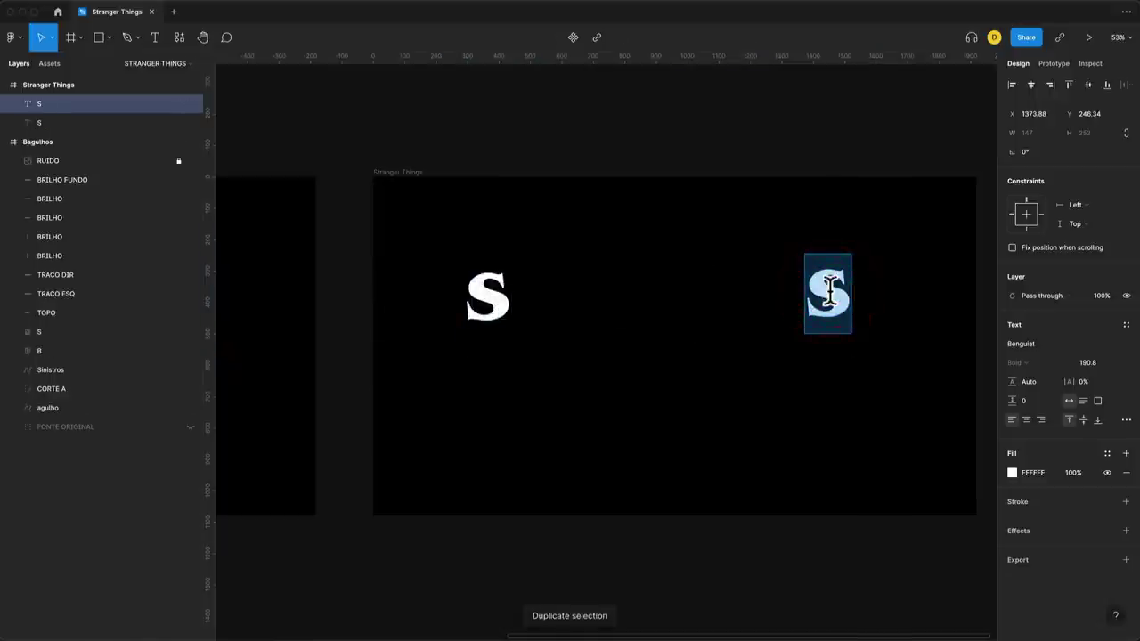
{"action": "type", "text": "tra"}
{"action": "key", "text": "BackSpace"}
{"action": "key", "text": "BackSpace"}
{"action": "key", "text": "BackSpace"}
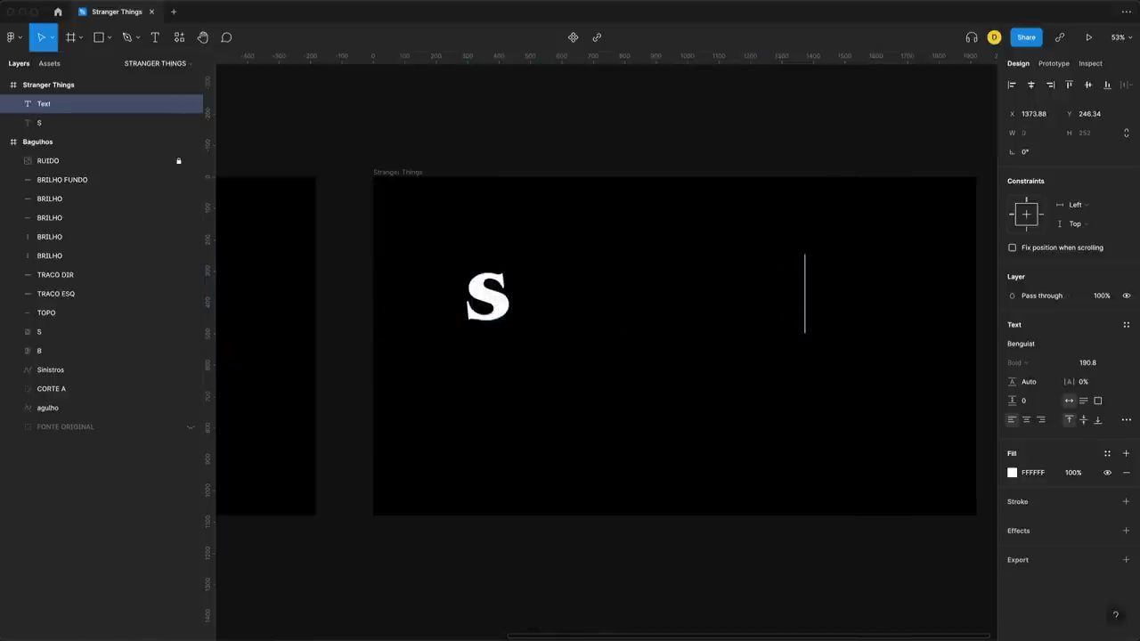
{"action": "type", "text": "TRAN"}
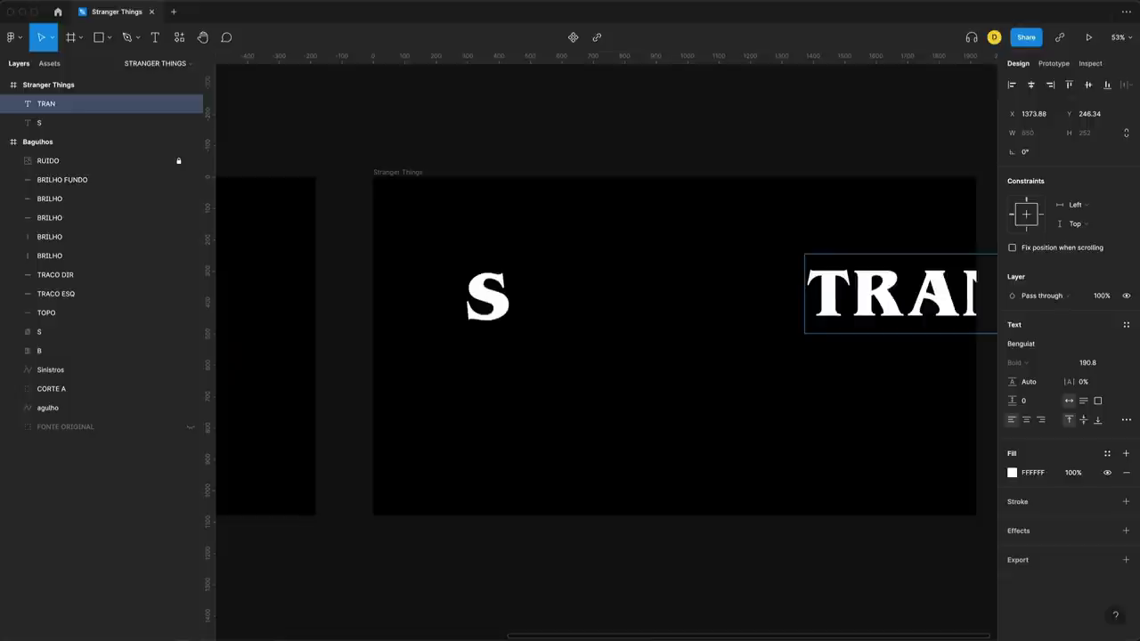
{"action": "type", "text": "GER"}
{"action": "key", "text": "Escape"}
{"action": "mouse_move", "coordinate": [860, 318]}
{"action": "left_mouse_down"}
{"action": "mouse_move", "coordinate": [579, 322]}
{"action": "mouse_move", "coordinate": [598, 316]}
{"action": "left_mouse_up"}
{"action": "double_click", "coordinate": [814, 294]}
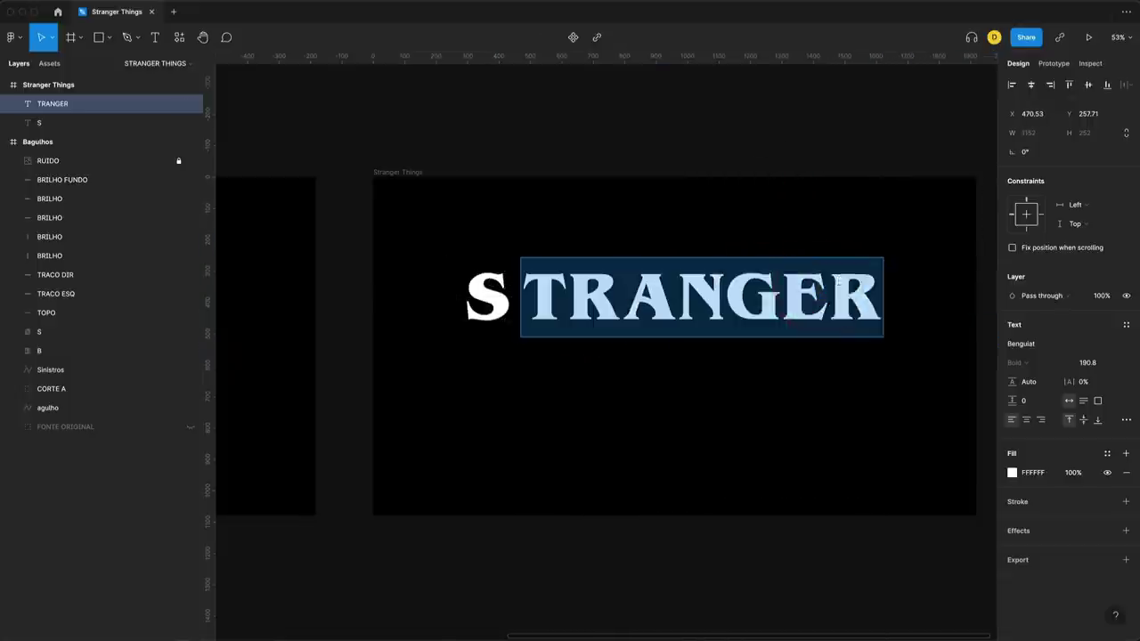
{"action": "left_click", "coordinate": [841, 293]}
{"action": "key", "text": "BackSpace"}
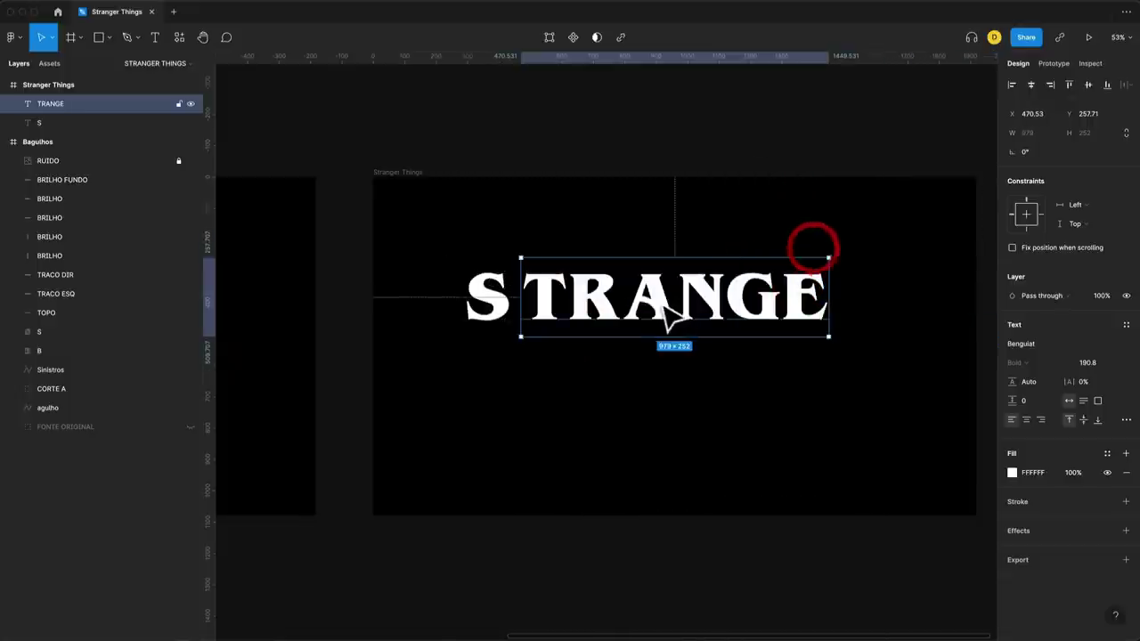
Copy TRANGE into a separate 'R' text layer beside STRANGE
{"action": "left_click_drag", "start_coordinate": [659, 310], "coordinate": [682, 383]}
{"action": "double_click", "coordinate": [670, 365]}
{"action": "type", "text": "R"}
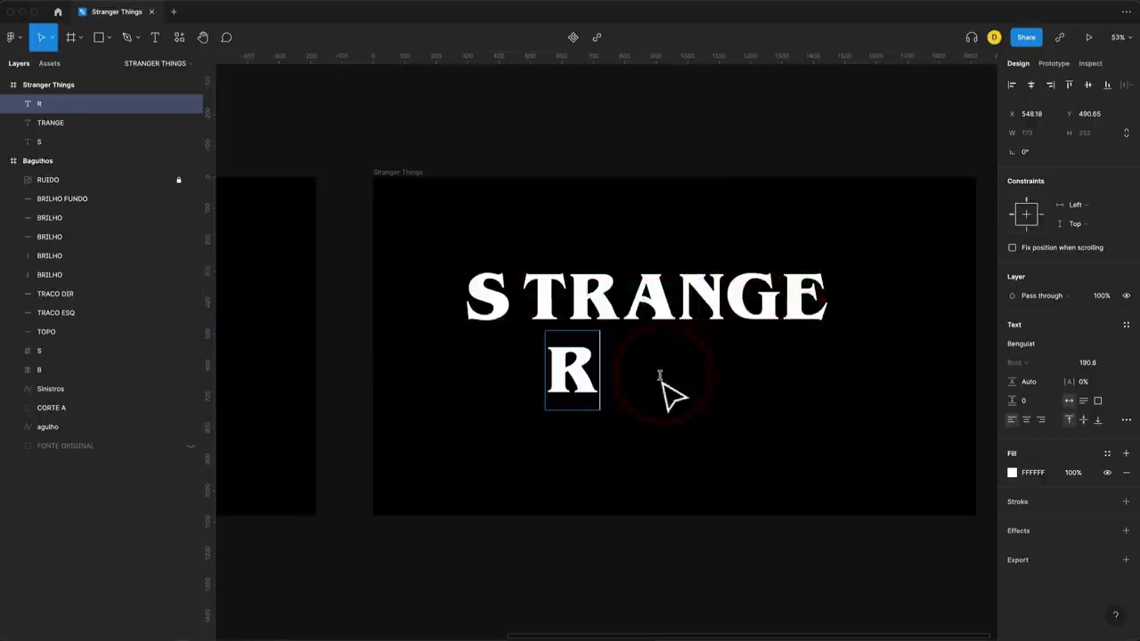
{"action": "key", "text": "Escape"}
{"action": "left_click_drag", "start_coordinate": [590, 407], "coordinate": [877, 316]}
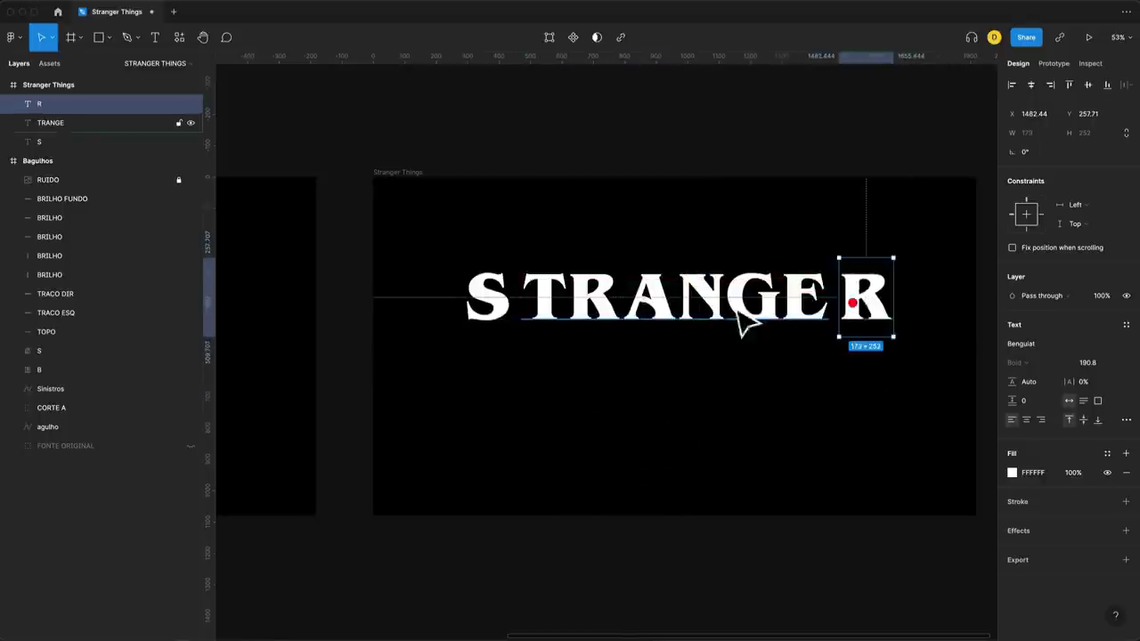
Create 'THINGS' on a second line below STRANGE R and select all four pieces
{"action": "left_click", "coordinate": [631, 305]}
{"action": "left_click_drag", "start_coordinate": [657, 307], "coordinate": [656, 386]}
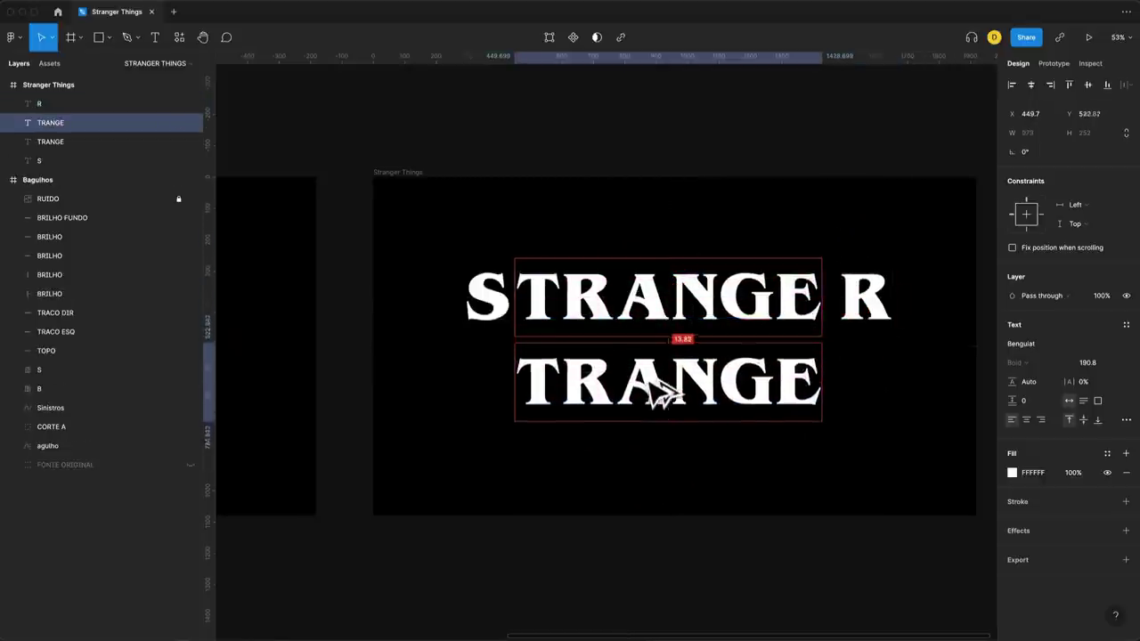
{"action": "double_click", "coordinate": [636, 382]}
{"action": "type", "text": "THI"}
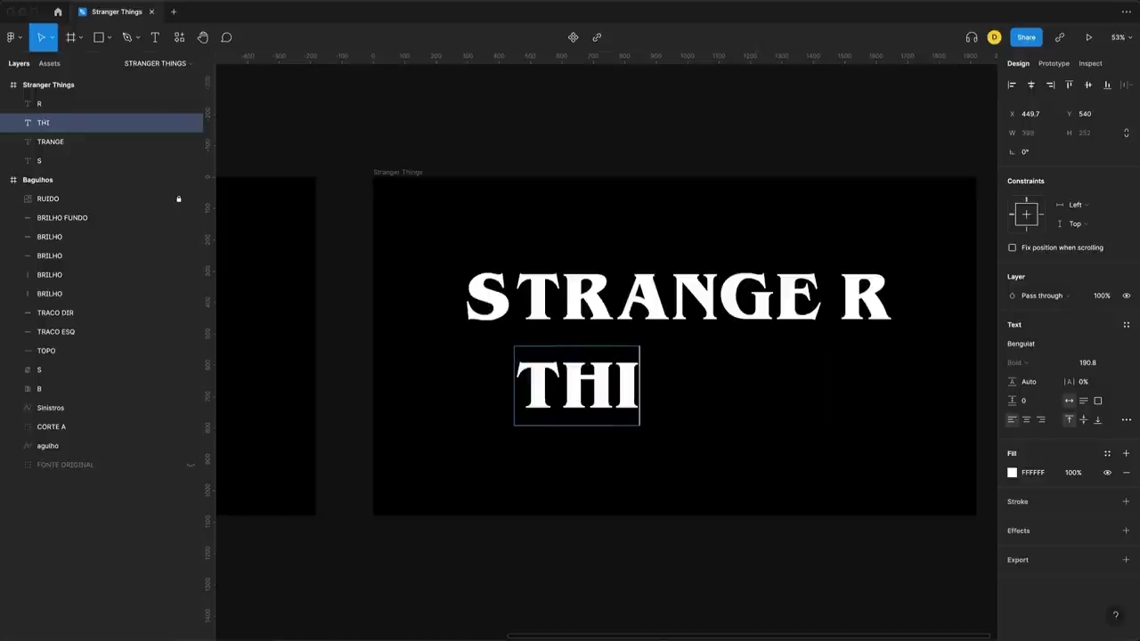
{"action": "type", "text": "NGS"}
{"action": "left_click", "coordinate": [681, 433]}
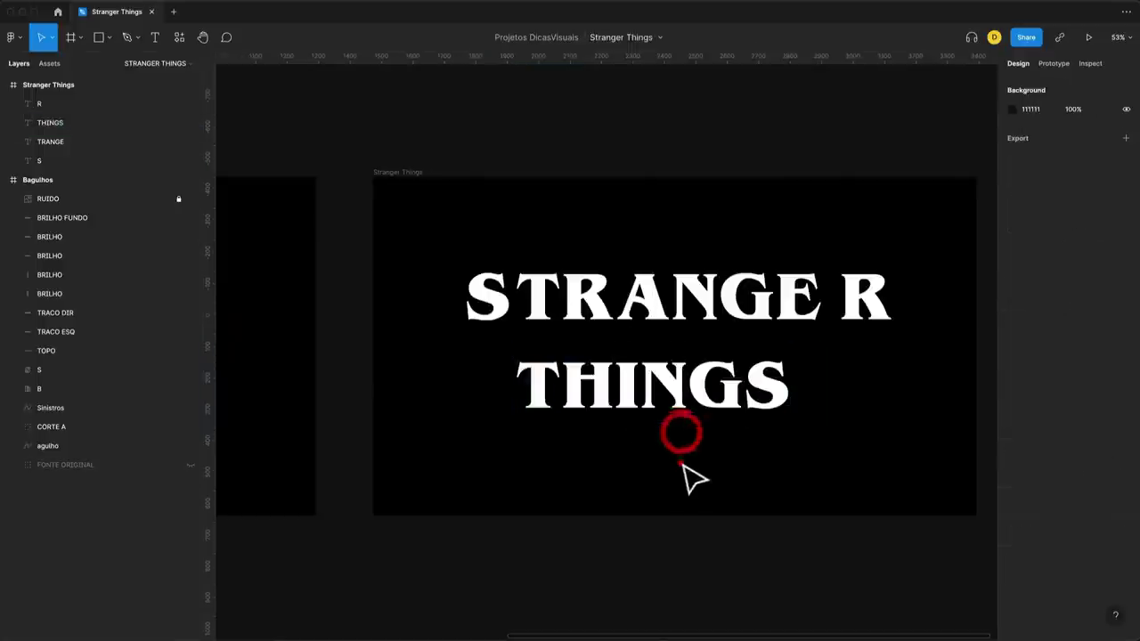
{"action": "left_click", "coordinate": [471, 305]}
{"action": "mouse_move", "coordinate": [611, 401]}
{"action": "left_mouse_down"}
{"action": "mouse_move", "coordinate": [618, 386]}
{"action": "mouse_move", "coordinate": [604, 365]}
{"action": "left_mouse_up"}
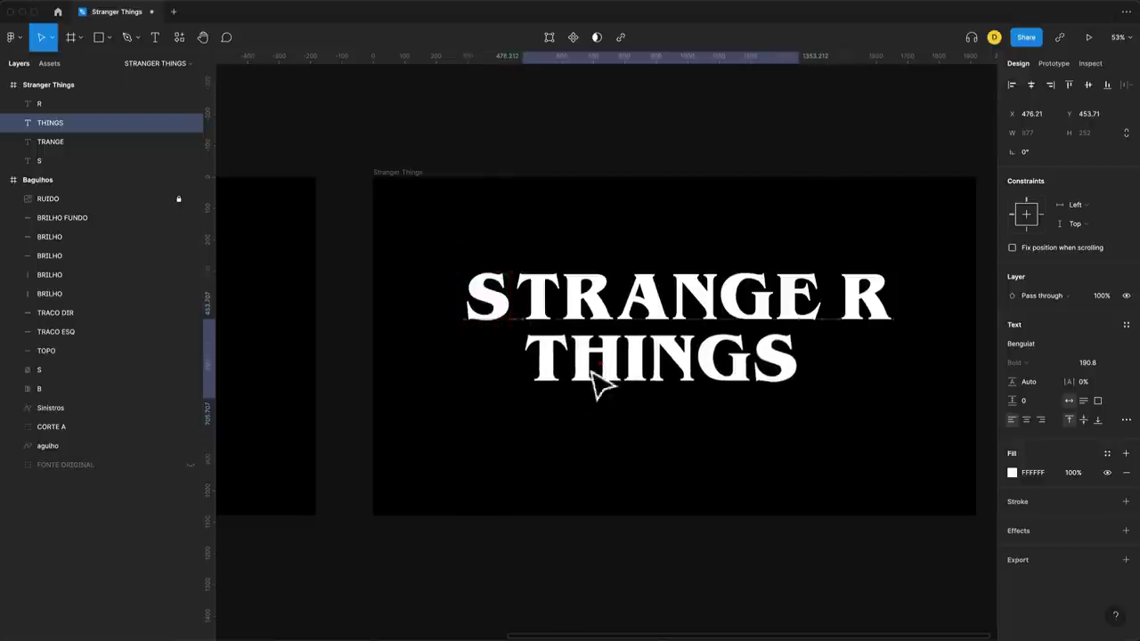
{"action": "left_click_drag", "start_coordinate": [465, 427], "coordinate": [901, 254]}
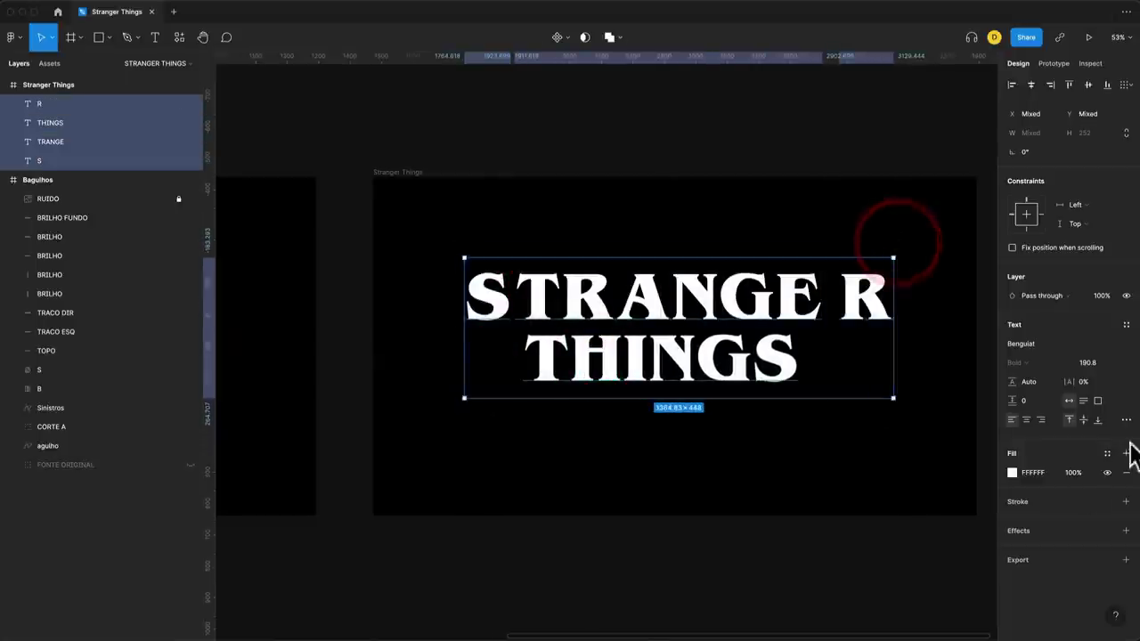
Change the S, TRANGE, R and THINGS fill from white to deep red CF0C0C
{"action": "left_click", "coordinate": [1012, 473]}
{"action": "left_click_drag", "start_coordinate": [965, 423], "coordinate": [998, 342]}
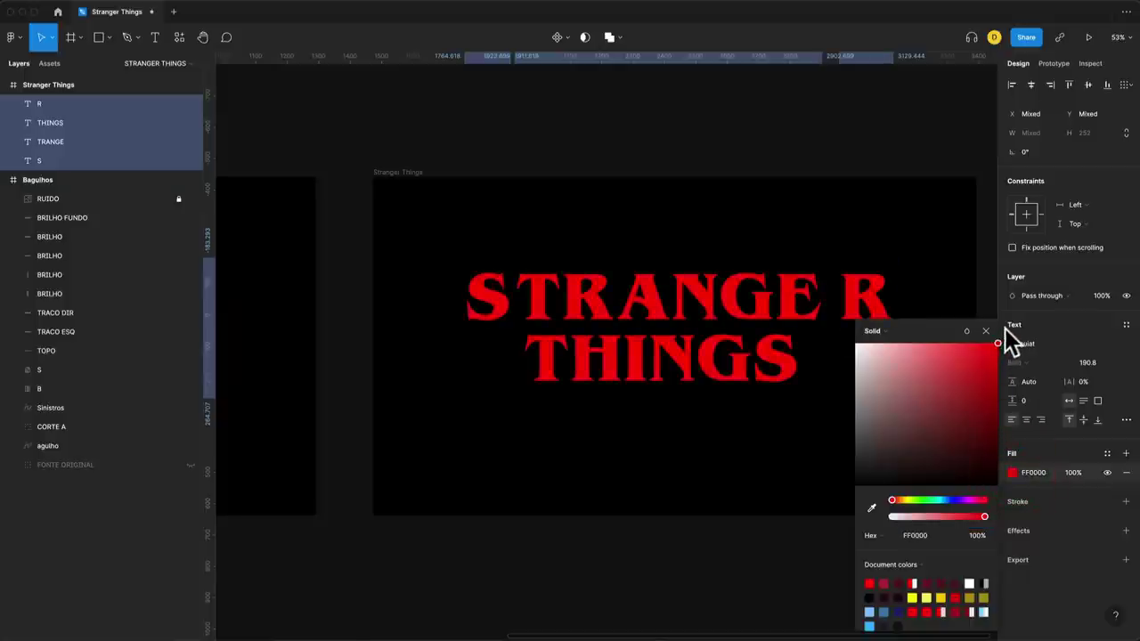
{"action": "left_click", "coordinate": [998, 343]}
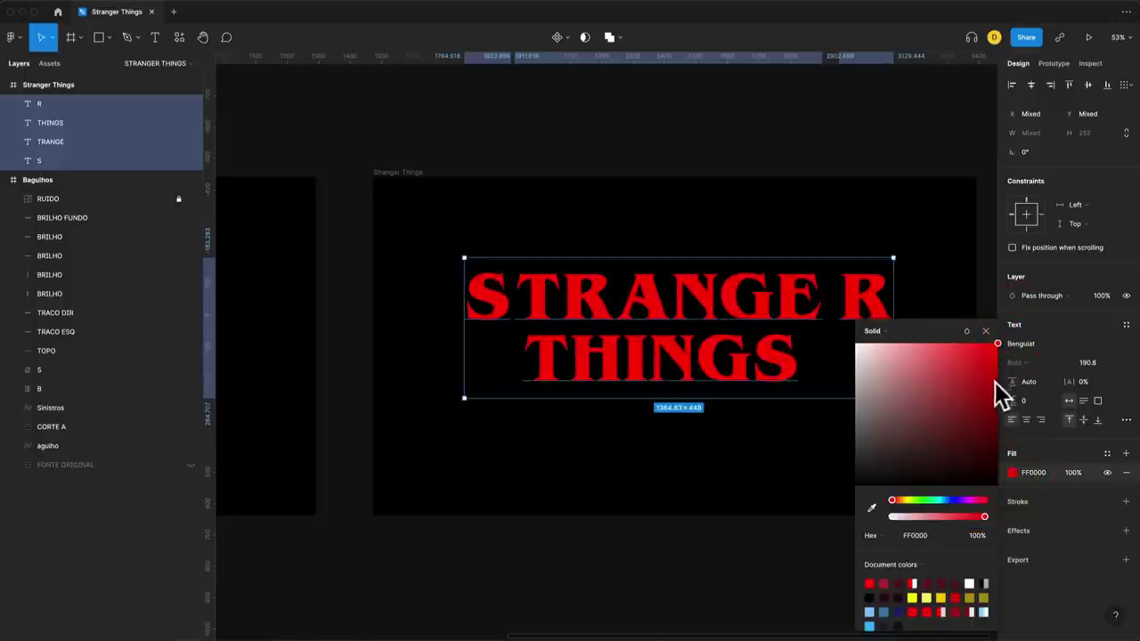
{"action": "left_click_drag", "start_coordinate": [995, 345], "coordinate": [989, 366]}
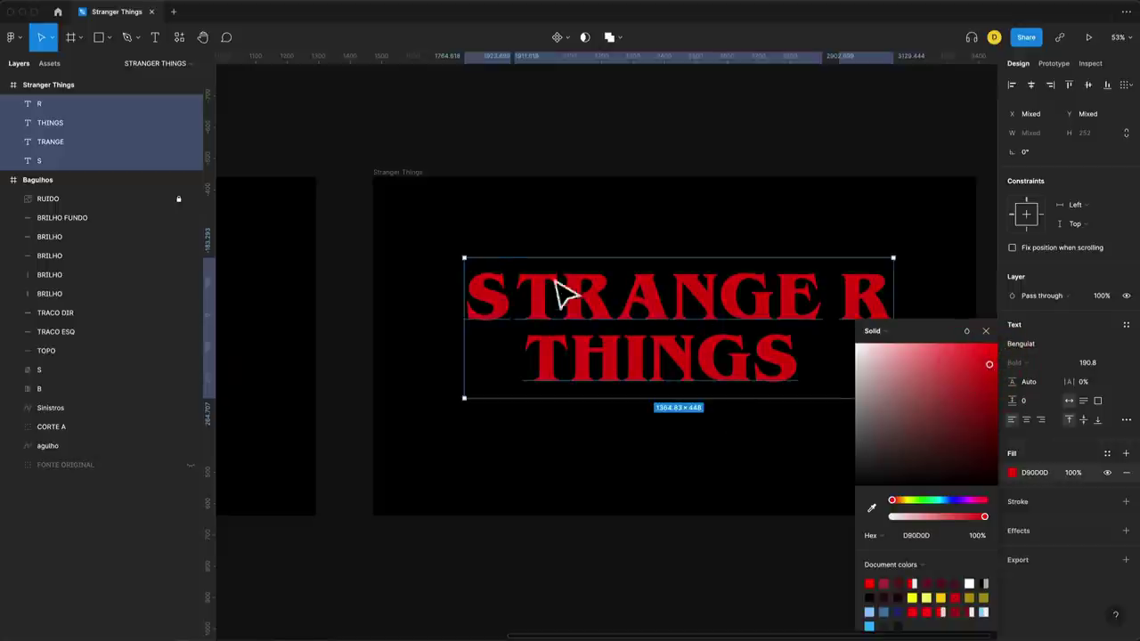
{"action": "scroll", "coordinate": [522, 288], "scroll_direction": "left", "scroll_amount": 2}
{"action": "scroll", "coordinate": [521, 287], "scroll_direction": "left", "scroll_amount": 10}
{"action": "scroll", "coordinate": [522, 348], "scroll_direction": "up", "scroll_amount": 2}
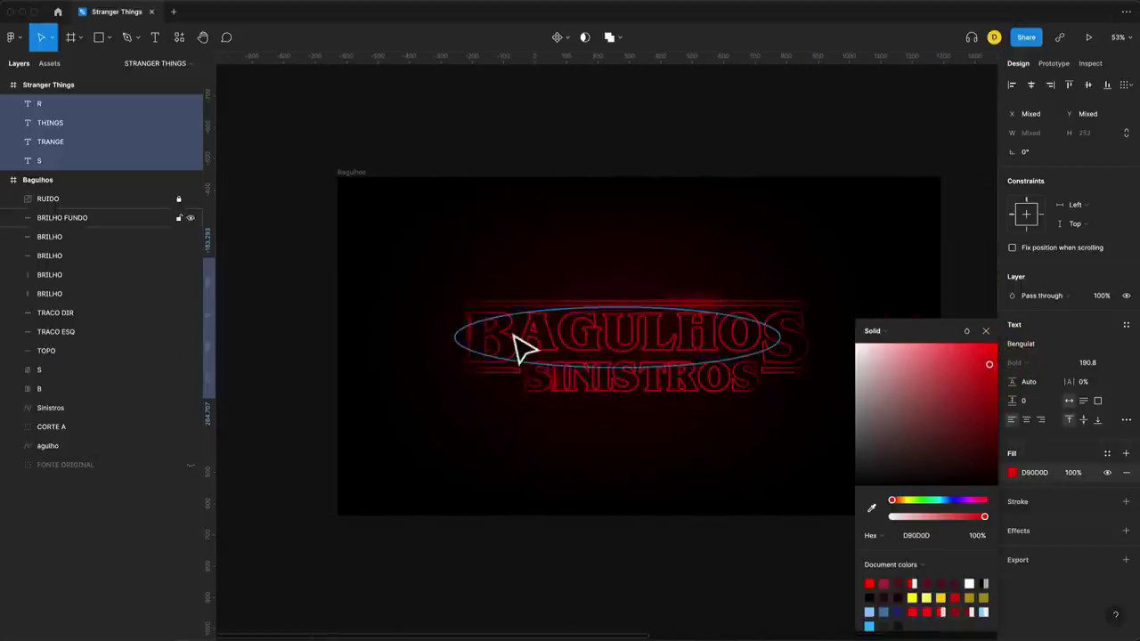
{"action": "scroll", "coordinate": [521, 348], "scroll_direction": "up", "scroll_amount": 5}
{"action": "scroll", "coordinate": [508, 351], "scroll_direction": "down", "scroll_amount": 2}
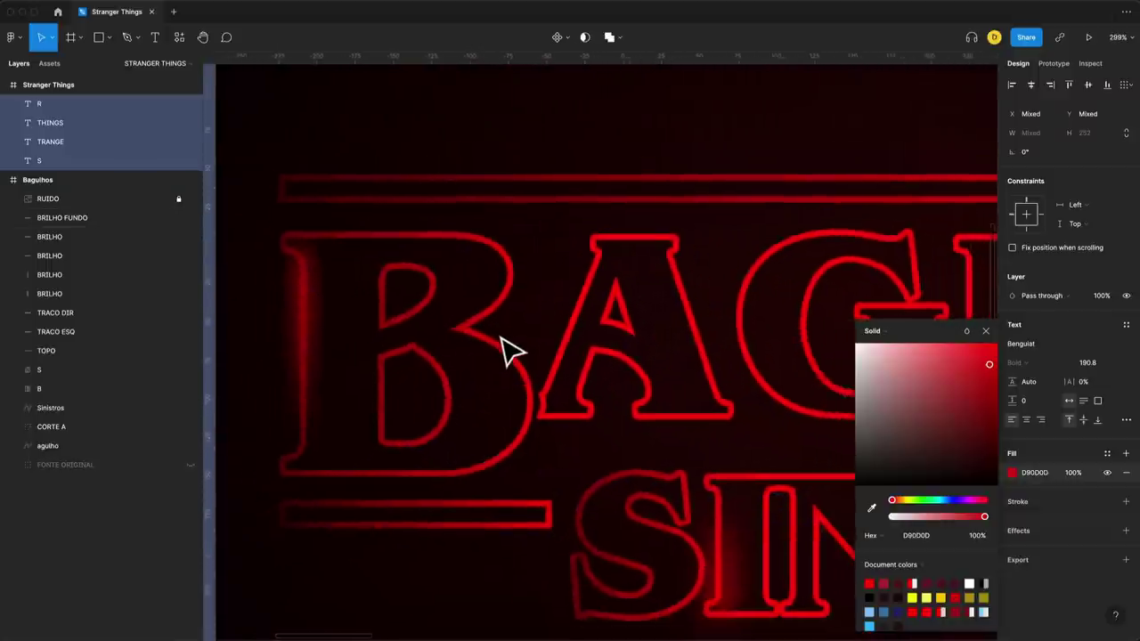
{"action": "scroll", "coordinate": [510, 350], "scroll_direction": "down", "scroll_amount": 4}
{"action": "scroll", "coordinate": [509, 350], "scroll_direction": "right", "scroll_amount": 2}
{"action": "scroll", "coordinate": [509, 350], "scroll_direction": "right", "scroll_amount": 5}
{"action": "scroll", "coordinate": [509, 350], "scroll_direction": "right", "scroll_amount": 5}
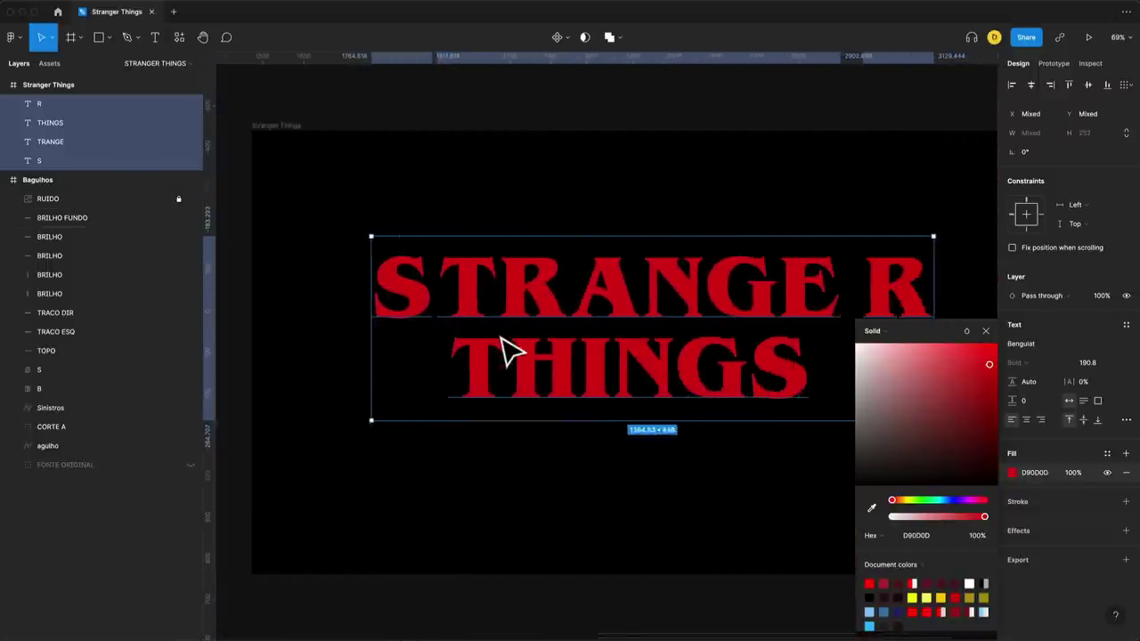
{"action": "scroll", "coordinate": [509, 350], "scroll_direction": "right", "scroll_amount": 2}
{"action": "left_click_drag", "start_coordinate": [988, 362], "coordinate": [989, 372]}
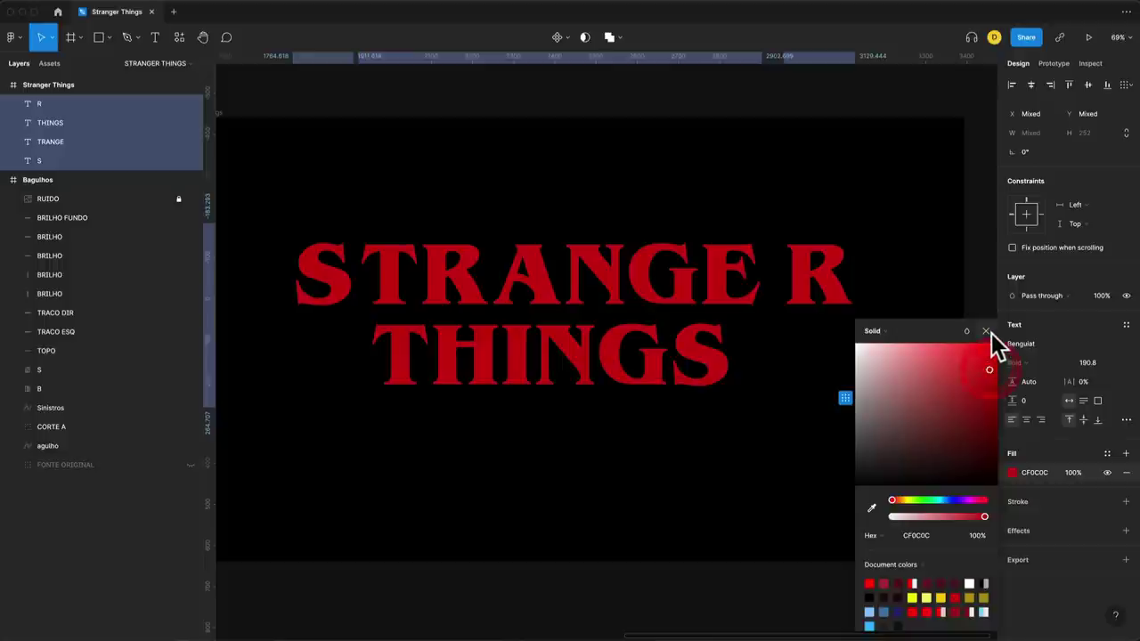
{"action": "left_click", "coordinate": [986, 331]}
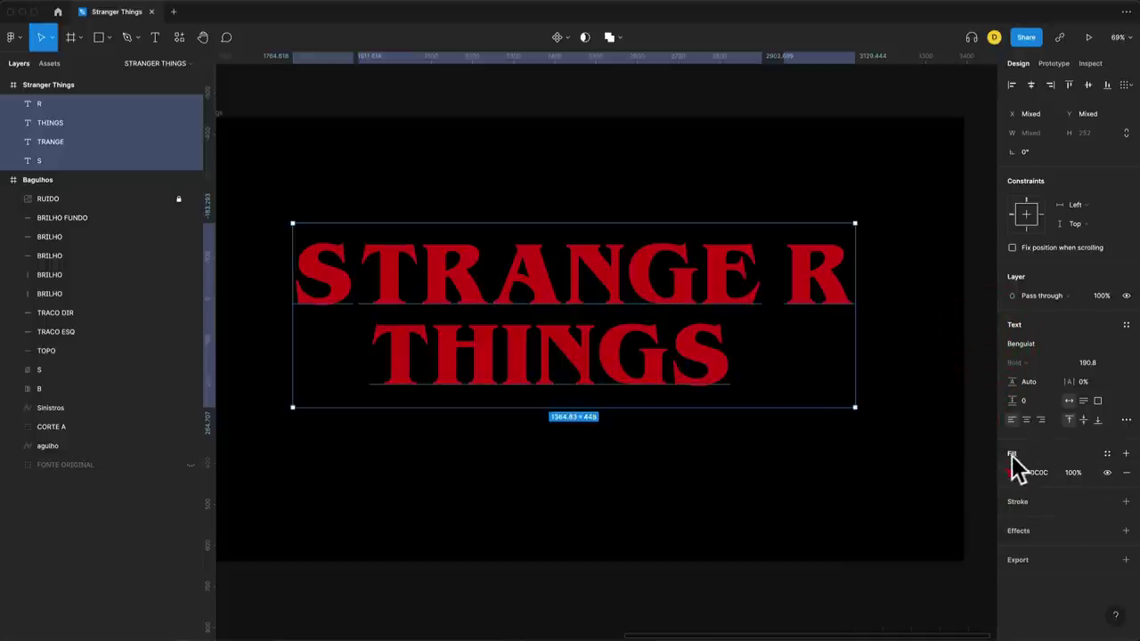
Swap the letters' red fill to a CF0C0C outside stroke of weight 4
{"action": "key", "text": "shift+x"}
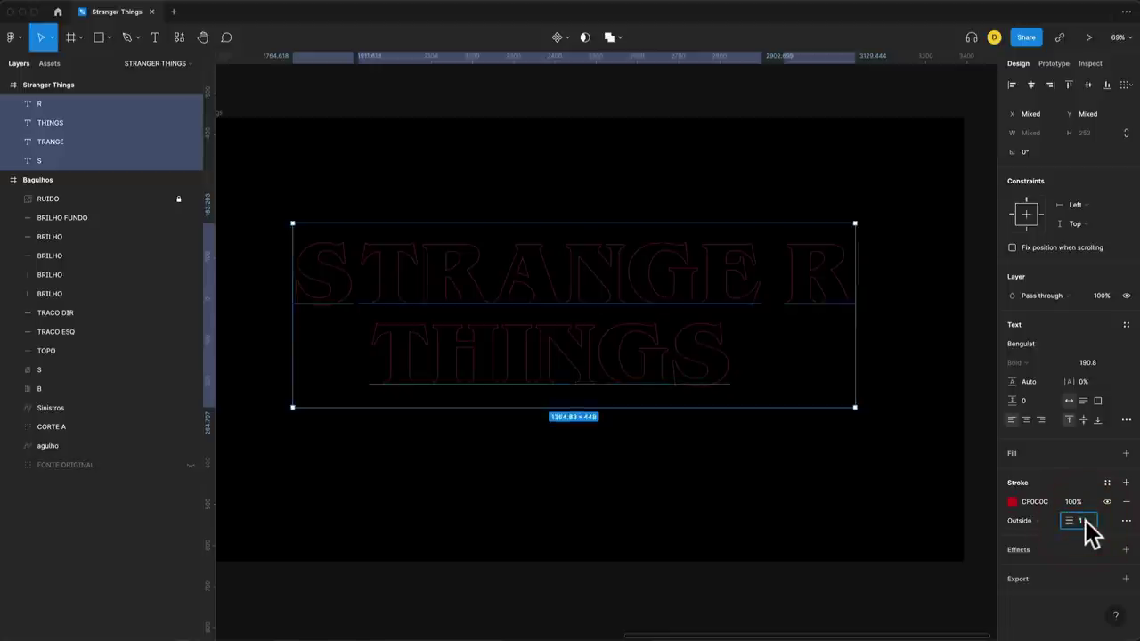
{"action": "type", "text": "4"}
{"action": "key", "text": "Return"}
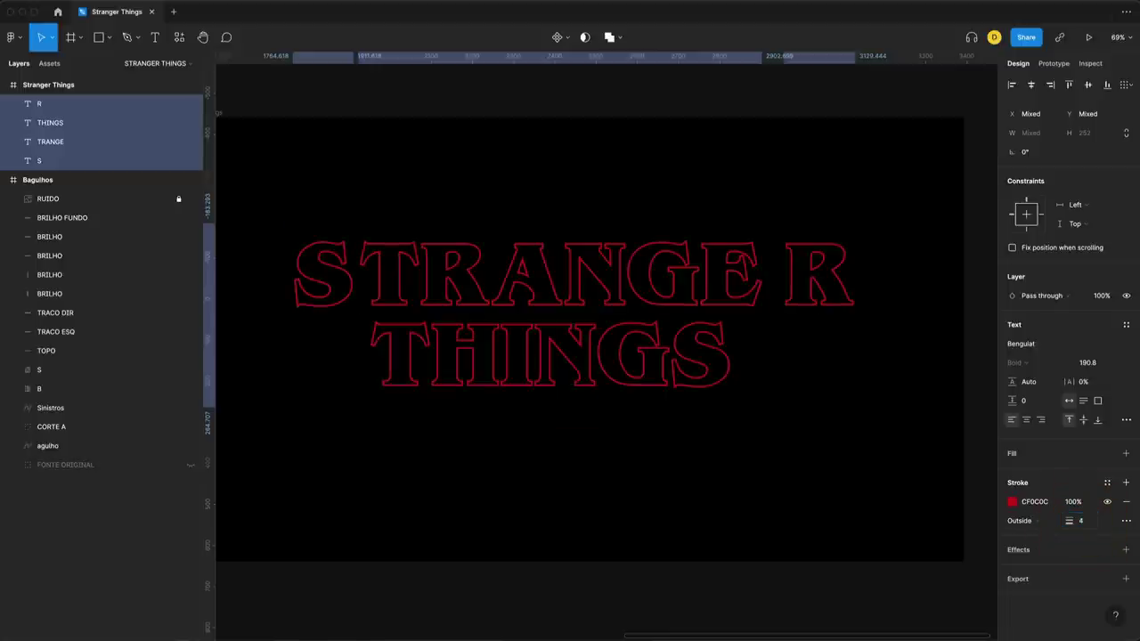
{"action": "type", "text": "3"}
{"action": "key", "text": "Return"}
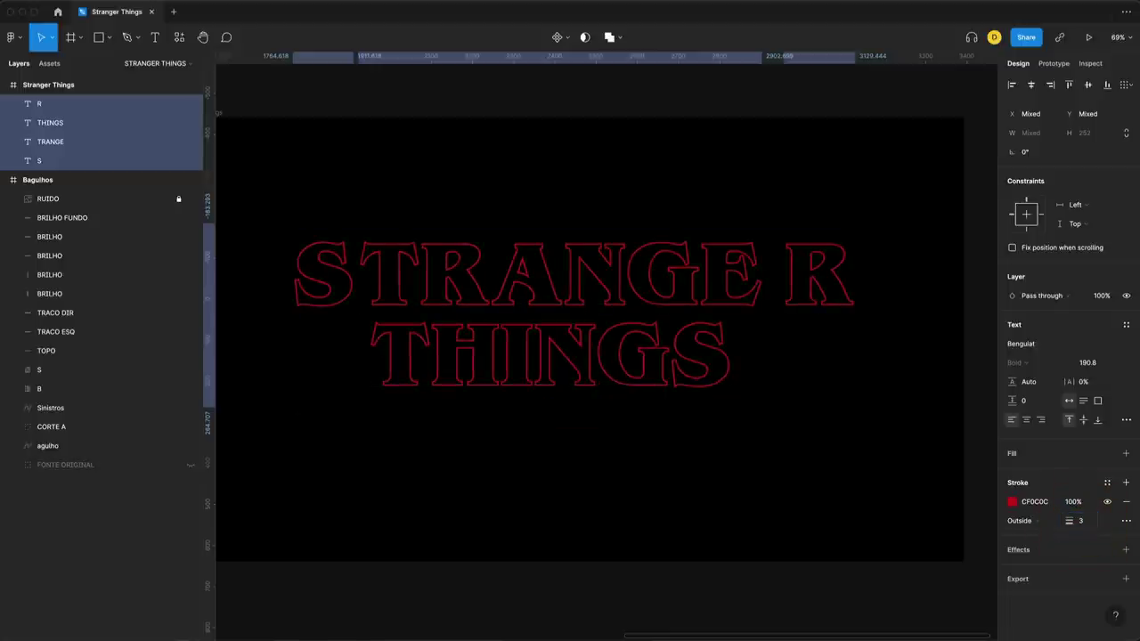
{"action": "type", "text": "4"}
{"action": "key", "text": "Return"}
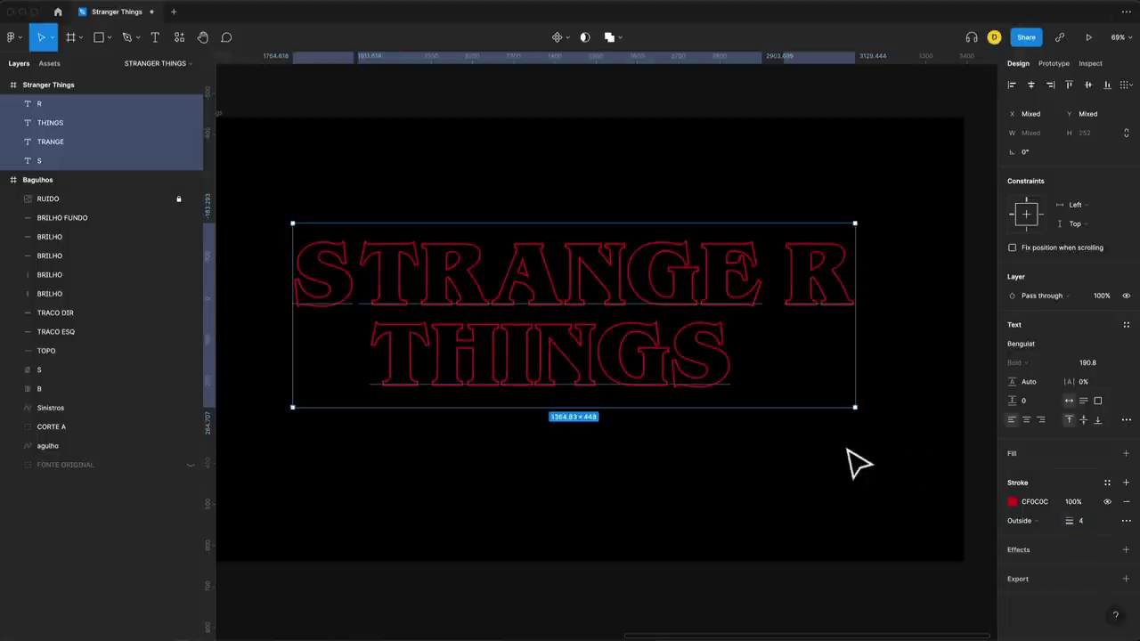
{"action": "scroll", "coordinate": [846, 459], "scroll_direction": "left", "scroll_amount": 5}
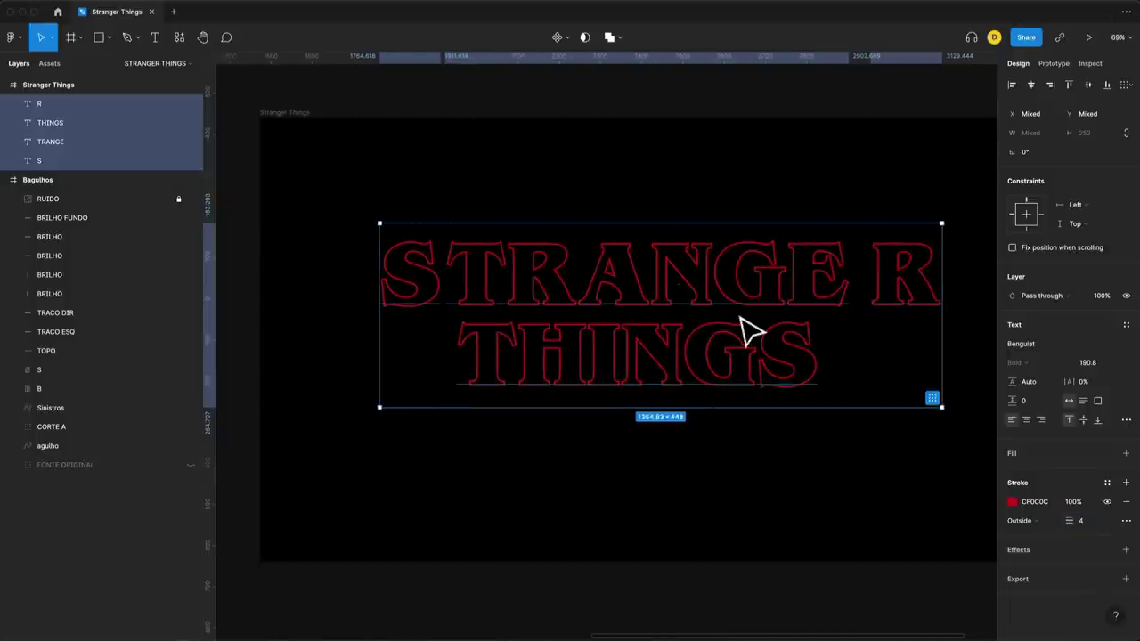
{"action": "scroll", "coordinate": [748, 331], "scroll_direction": "right", "scroll_amount": 3}
{"action": "scroll", "coordinate": [748, 331], "scroll_direction": "down", "scroll_amount": 2}
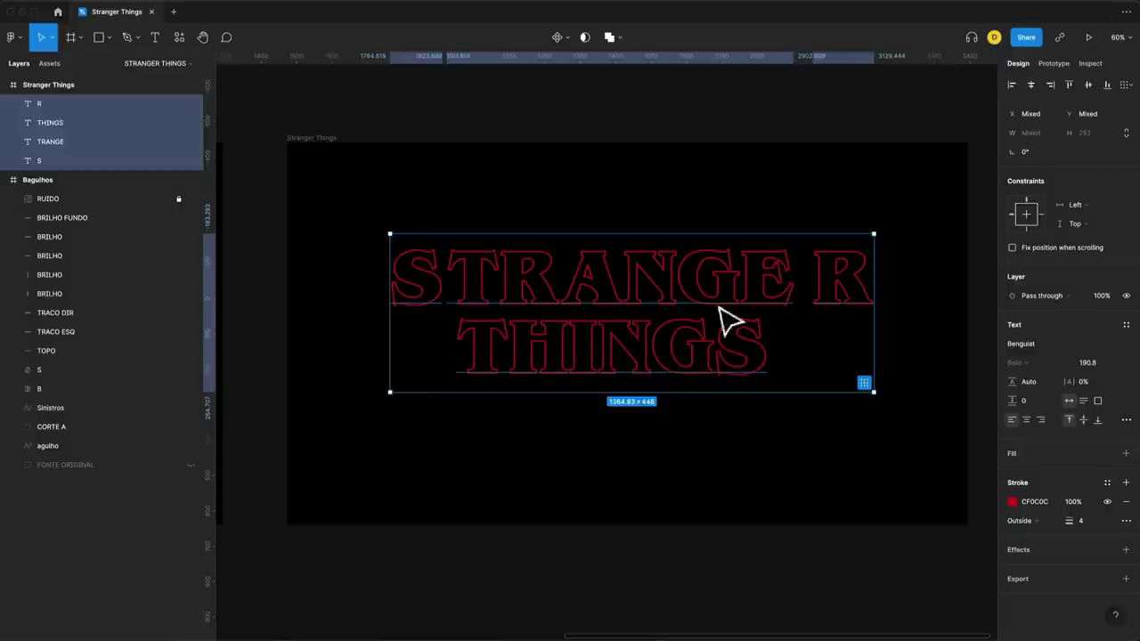
{"action": "mouse_move", "coordinate": [50, 142]}
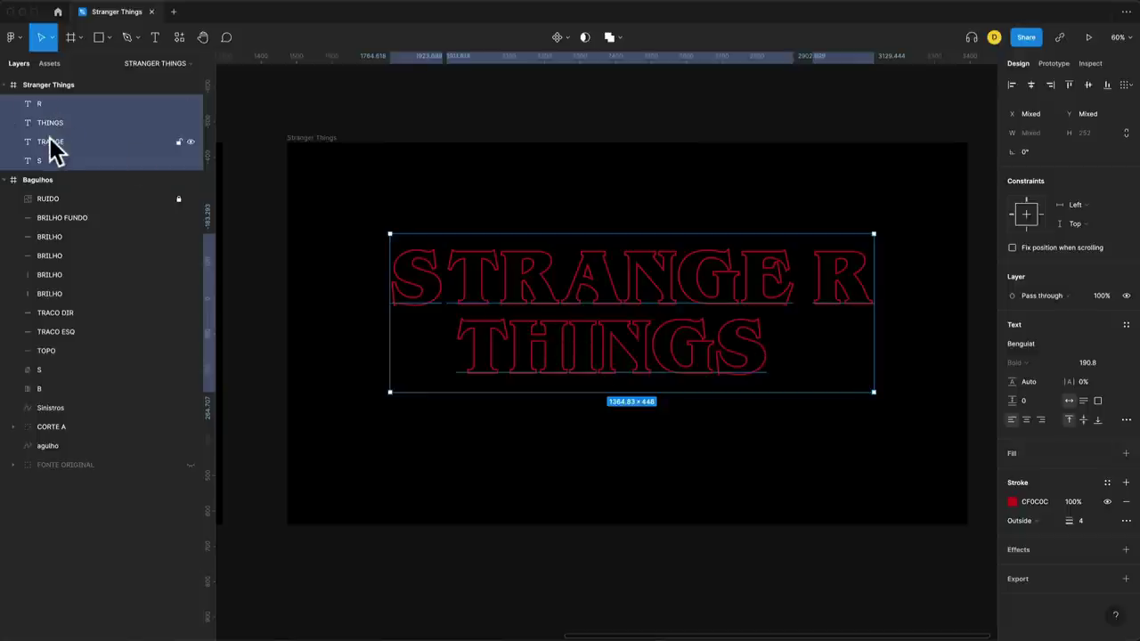
Group the four letter layers as 'FONTES ORIGINAIS', then duplicate the group and hide the copy
{"action": "key", "text": "ctrl+g"}
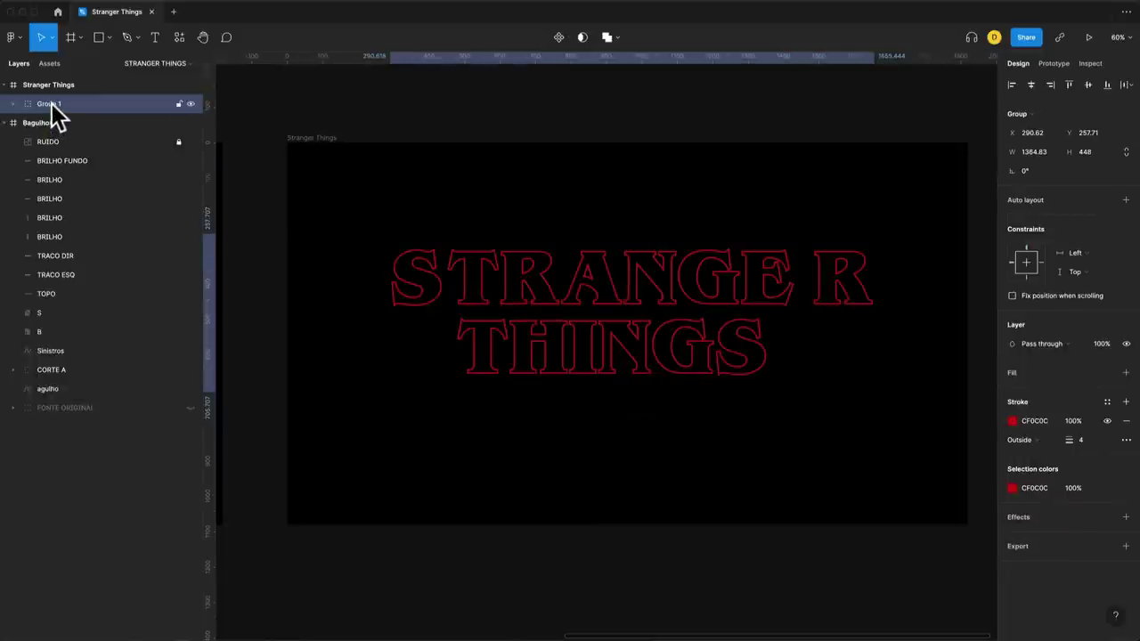
{"action": "double_click", "coordinate": [53, 105]}
{"action": "type", "text": "FONTES ORIGINA"}
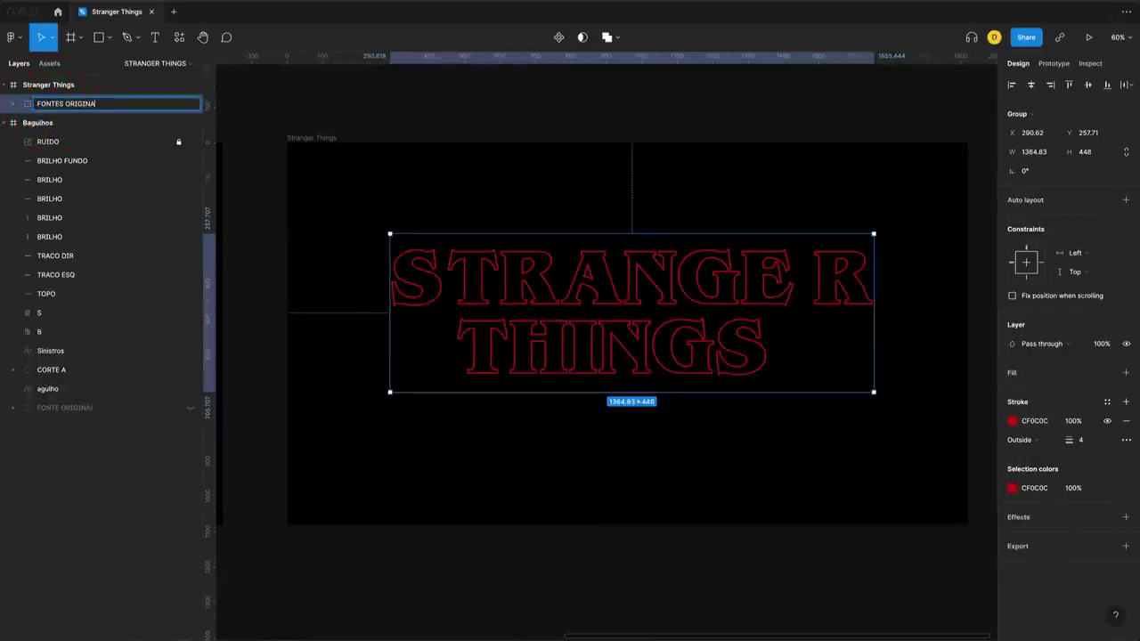
{"action": "type", "text": "IS"}
{"action": "key", "text": "Return"}
{"action": "key", "text": "ctrl+d"}
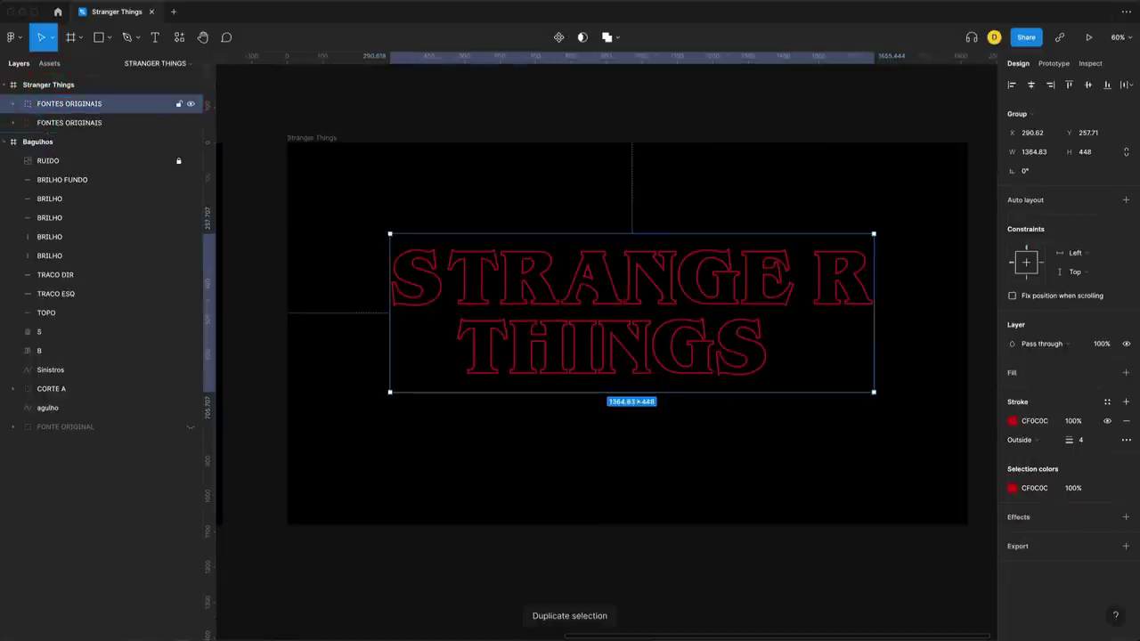
{"action": "left_click", "coordinate": [118, 127]}
{"action": "left_click", "coordinate": [191, 122]}
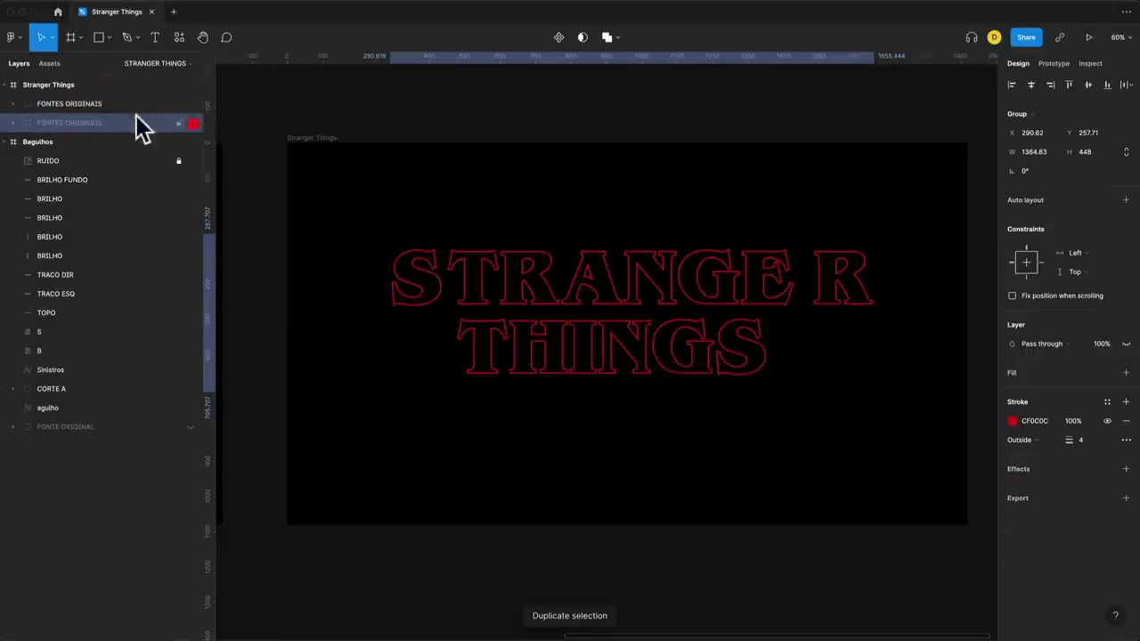
Ungroup the visible FONTES ORIGINAIS group and select its four letter layers
{"action": "left_click", "coordinate": [82, 104]}
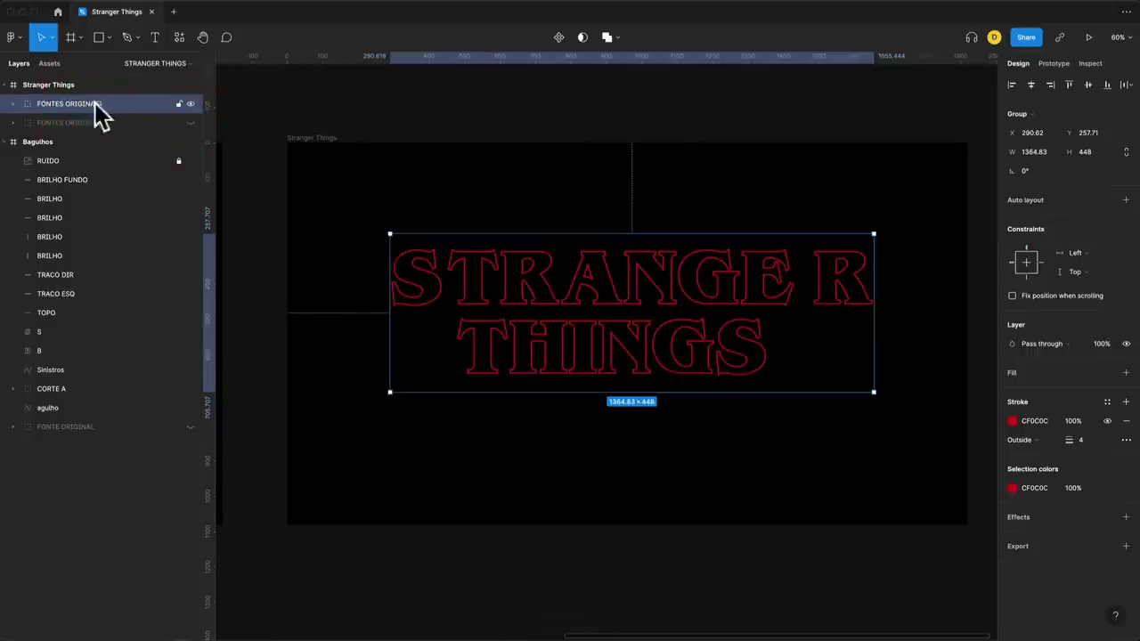
{"action": "right_click", "coordinate": [73, 103]}
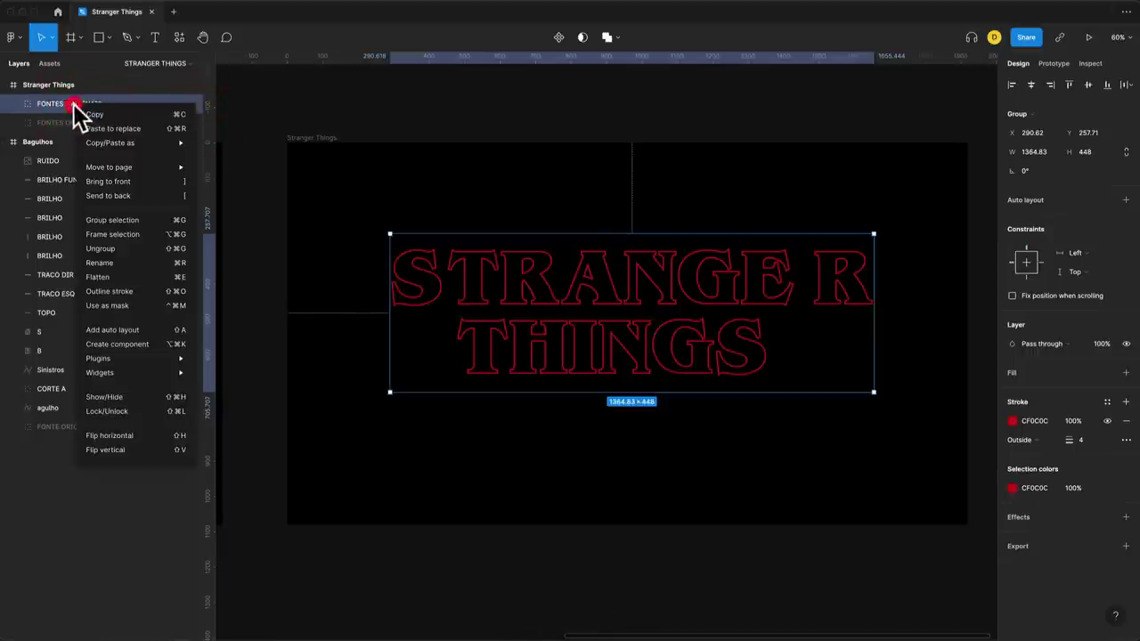
{"action": "left_click", "coordinate": [135, 249]}
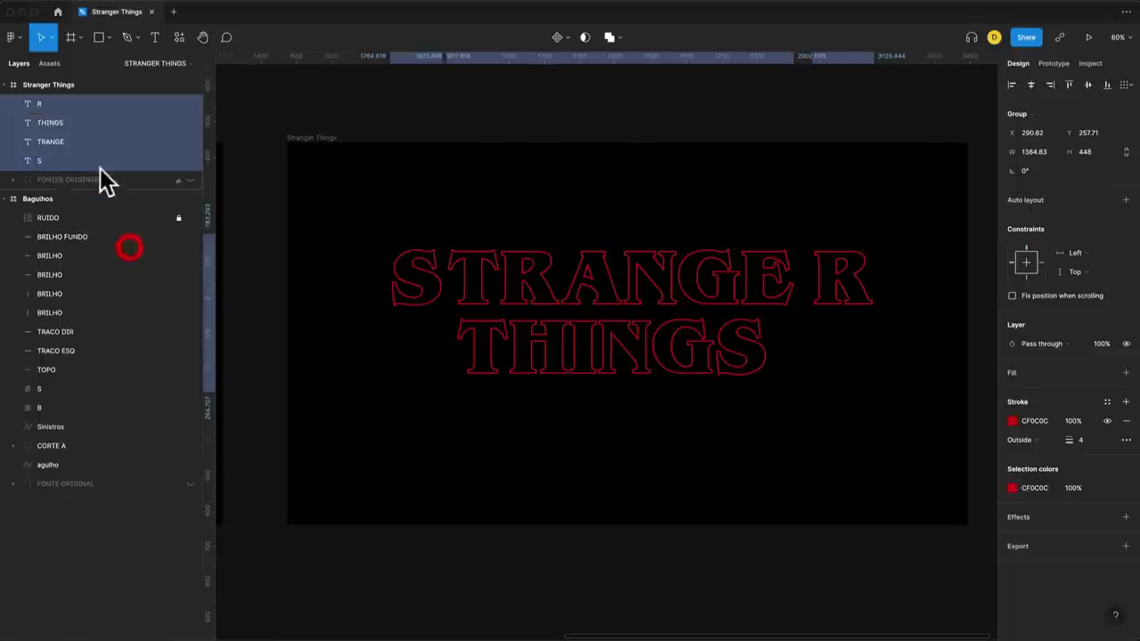
{"action": "left_click", "coordinate": [52, 154]}
{"action": "left_click", "coordinate": [55, 105], "text": "shift"}
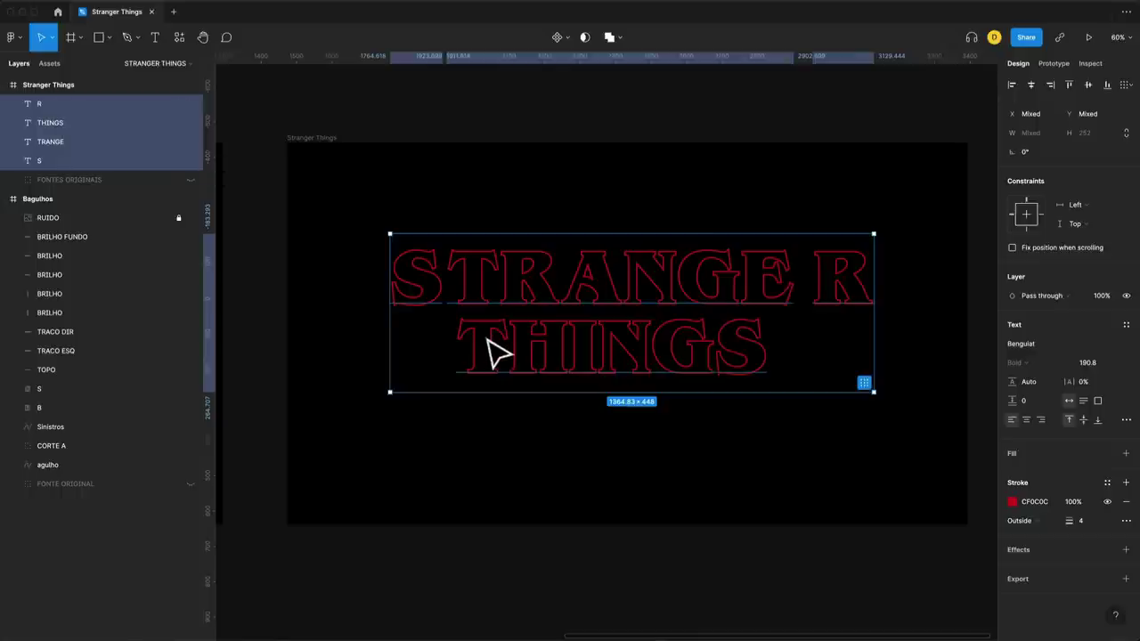
{"action": "scroll", "coordinate": [489, 352], "scroll_direction": "left", "scroll_amount": 10}
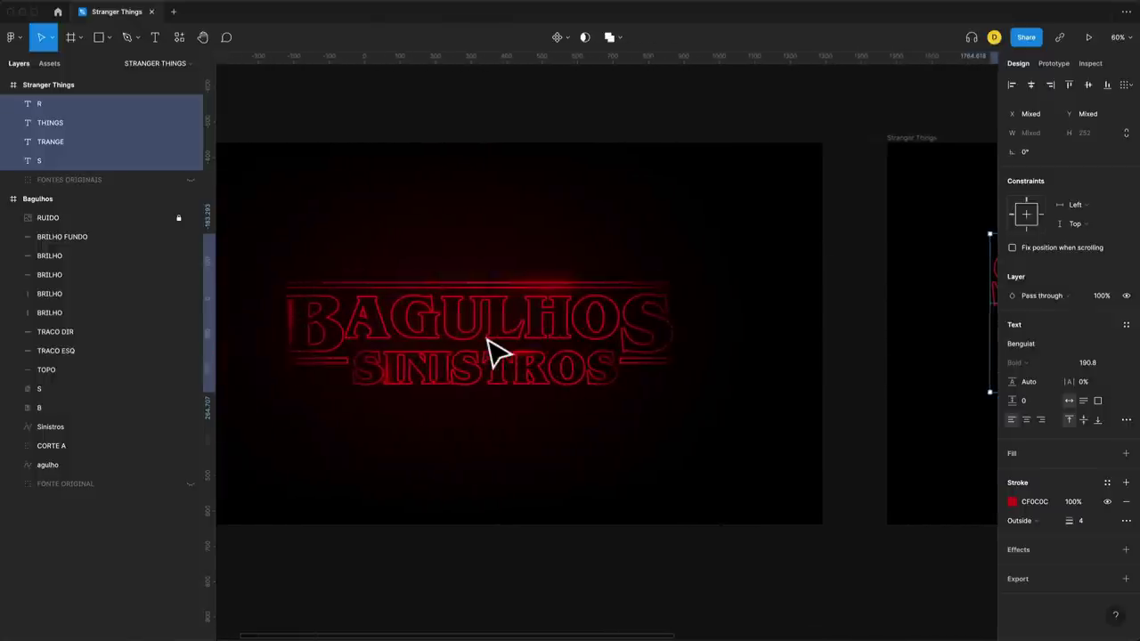
{"action": "scroll", "coordinate": [489, 352], "scroll_direction": "left", "scroll_amount": 3}
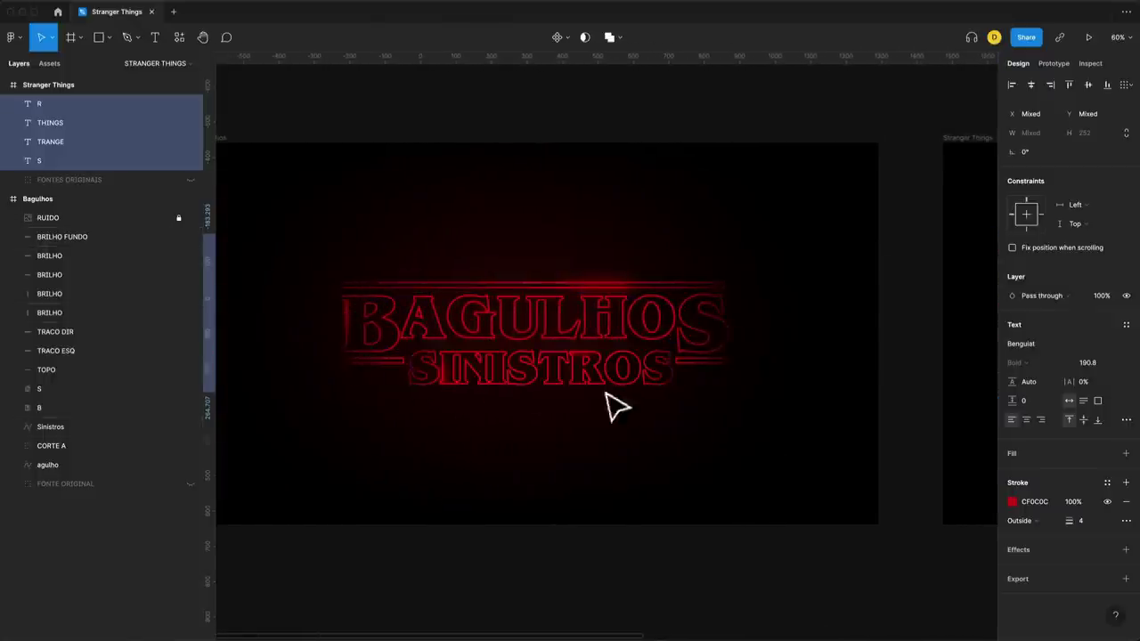
{"action": "scroll", "coordinate": [396, 345], "scroll_direction": "up", "scroll_amount": 5}
Zoom and pan across the neon BAGULHOS letters, then switch to the Stranger Things logo images
{"action": "scroll", "coordinate": [396, 345], "scroll_direction": "up", "scroll_amount": 3}
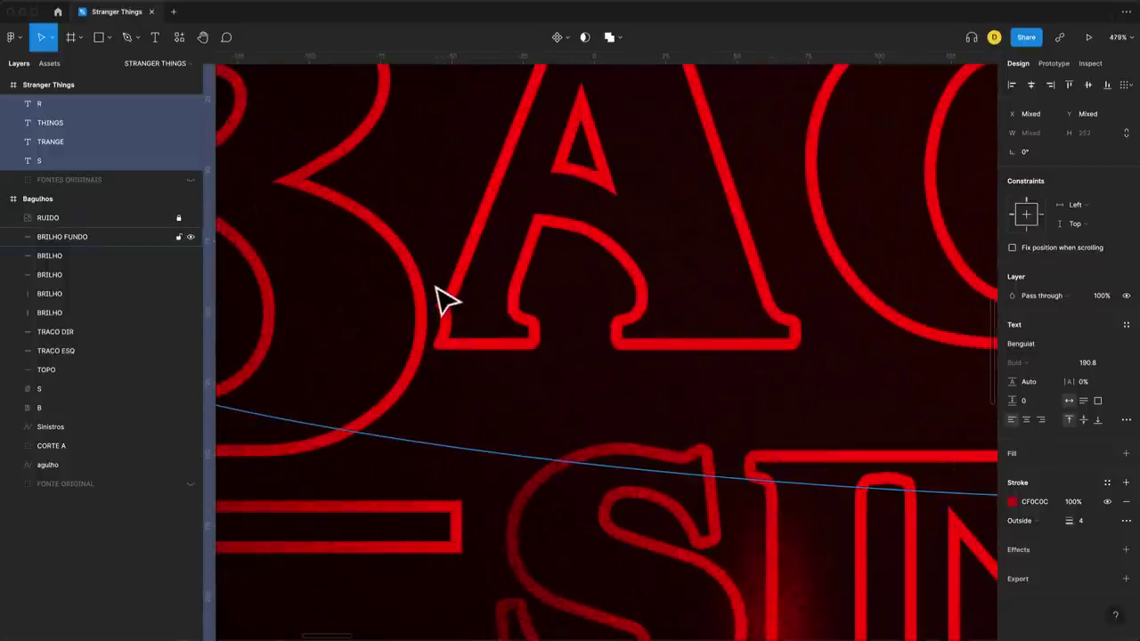
{"action": "scroll", "coordinate": [449, 347], "scroll_direction": "right", "scroll_amount": 3}
{"action": "scroll", "coordinate": [449, 347], "scroll_direction": "right", "scroll_amount": 3}
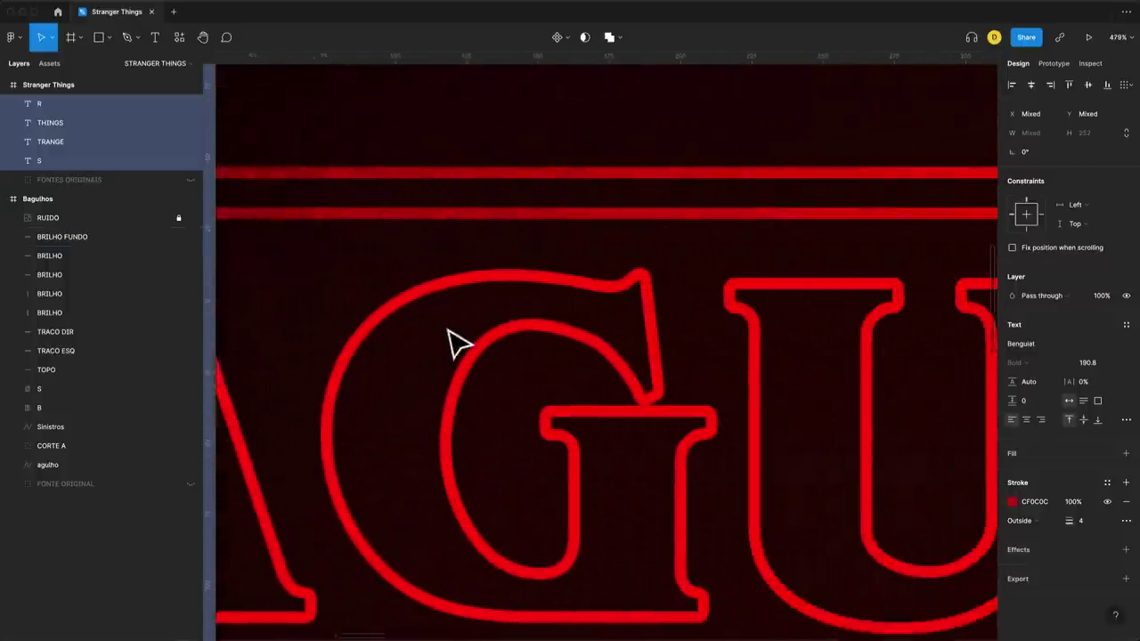
{"action": "scroll", "coordinate": [454, 346], "scroll_direction": "right", "scroll_amount": 3}
{"action": "scroll", "coordinate": [458, 343], "scroll_direction": "right", "scroll_amount": 3}
{"action": "scroll", "coordinate": [450, 343], "scroll_direction": "right", "scroll_amount": 5}
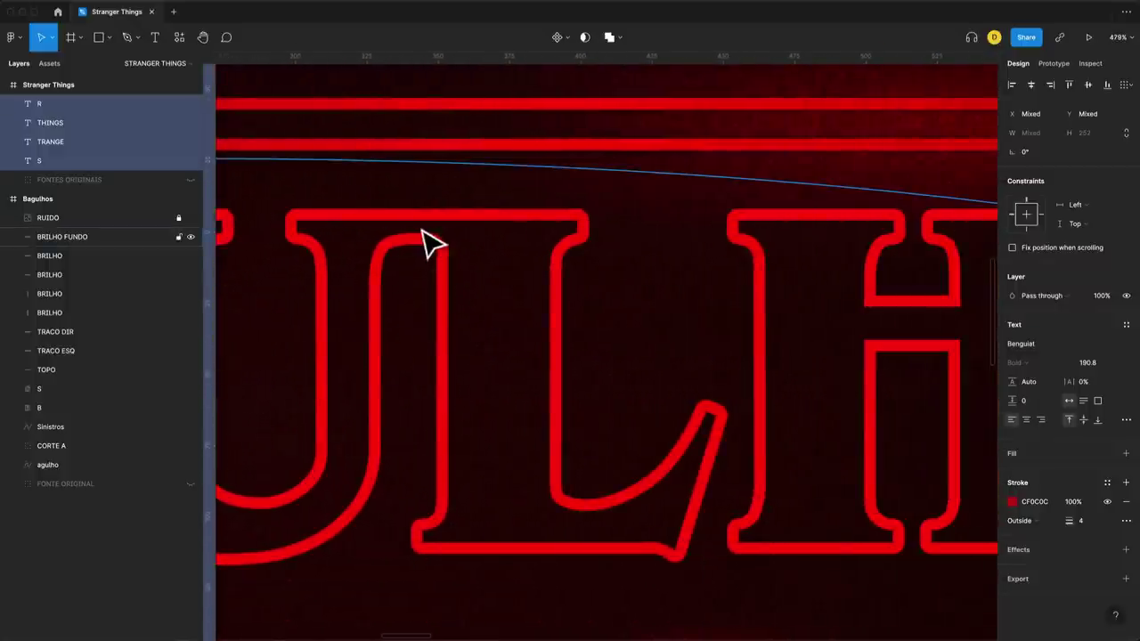
{"action": "key", "text": "super+Tab"}
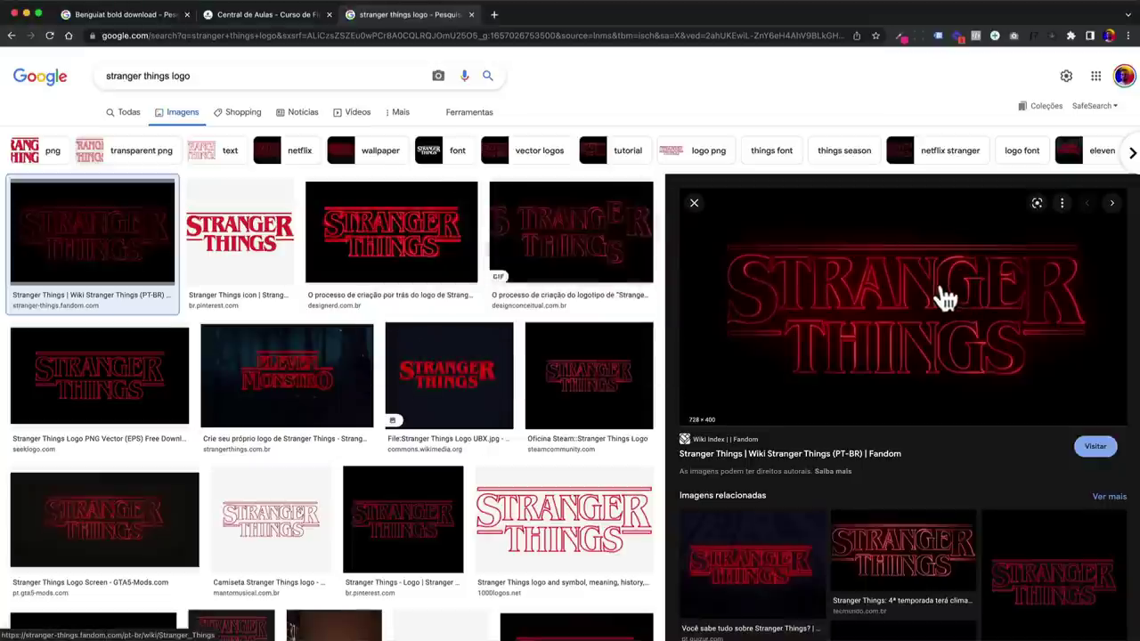
Magnify the logo preview, check the Benguiat Bold.ttf font file, then return to Figma
{"action": "key", "text": "alt+super+8"}
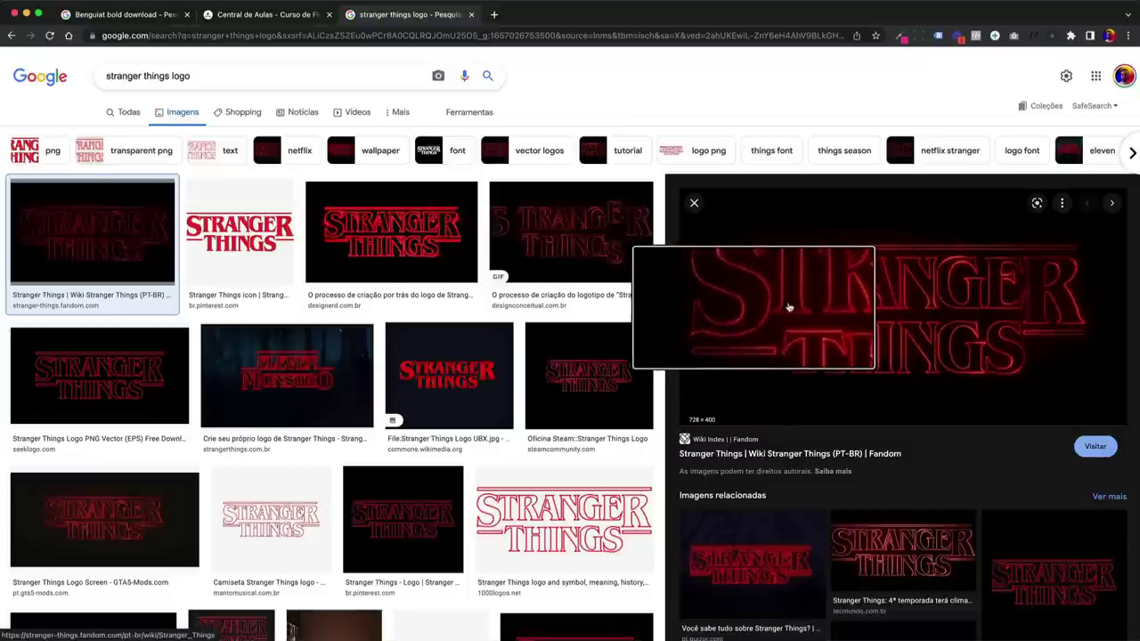
{"action": "key", "text": "super+Tab"}
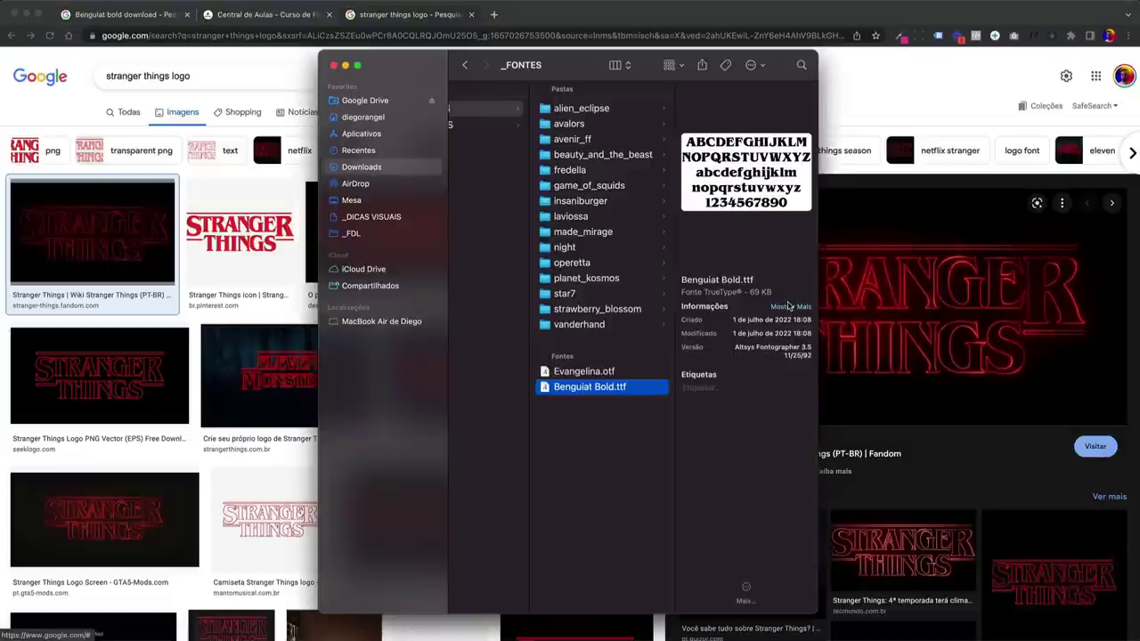
{"action": "key", "text": "super+Tab"}
{"action": "key", "text": "super+Tab"}
Flatten the S letter into a vector, reorder its layer, then switch to the course page
{"action": "scroll", "coordinate": [712, 449], "scroll_direction": "down", "scroll_amount": 3}
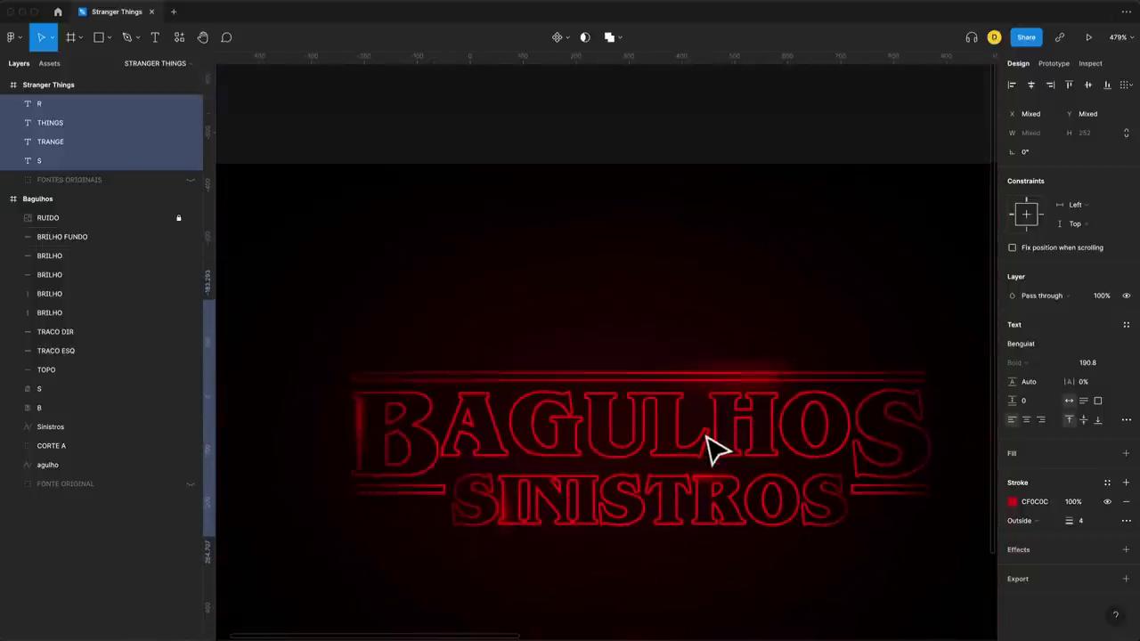
{"action": "key", "text": "shift+2"}
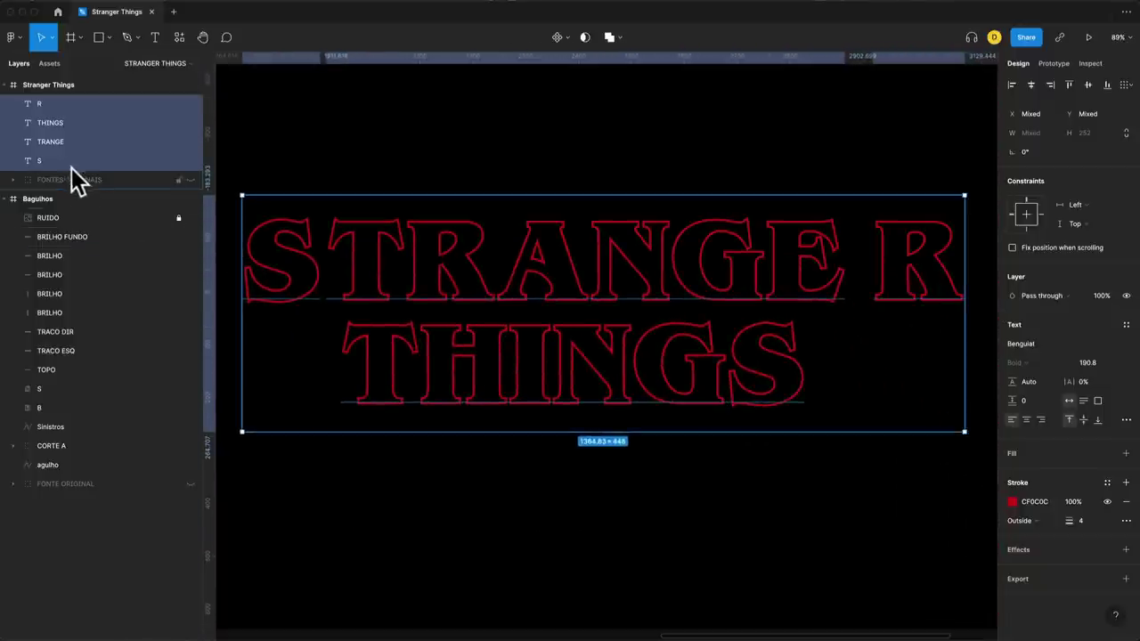
{"action": "left_click", "coordinate": [49, 160]}
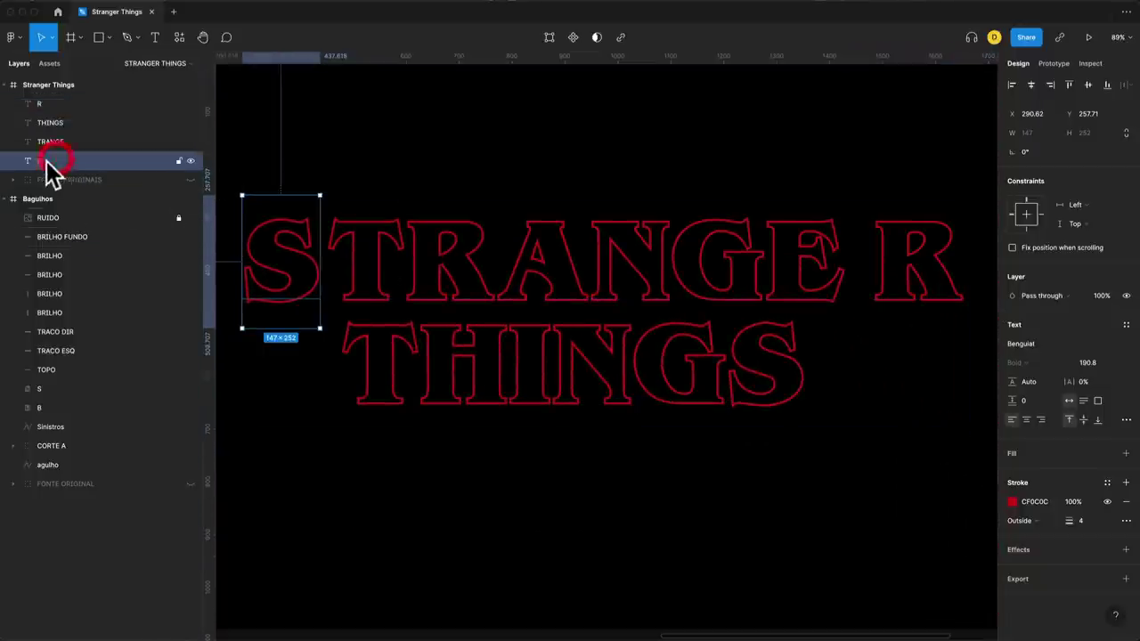
{"action": "right_click", "coordinate": [53, 159]}
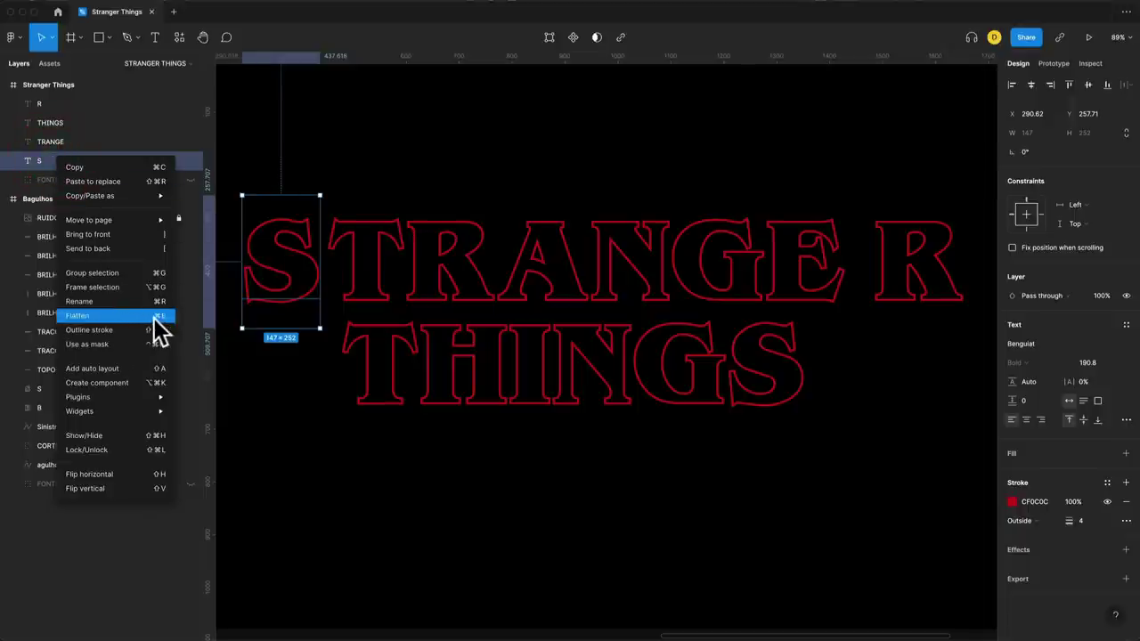
{"action": "left_click", "coordinate": [134, 317]}
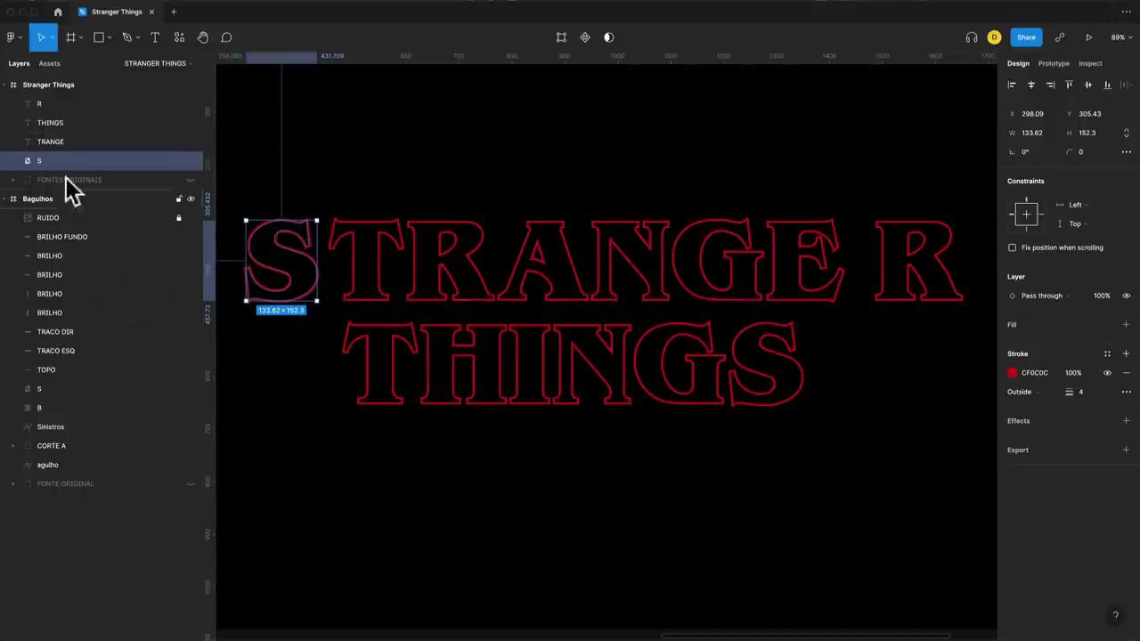
{"action": "mouse_move", "coordinate": [27, 159]}
{"action": "left_mouse_down"}
{"action": "mouse_move", "coordinate": [28, 108]}
{"action": "mouse_move", "coordinate": [32, 162]}
{"action": "left_mouse_up"}
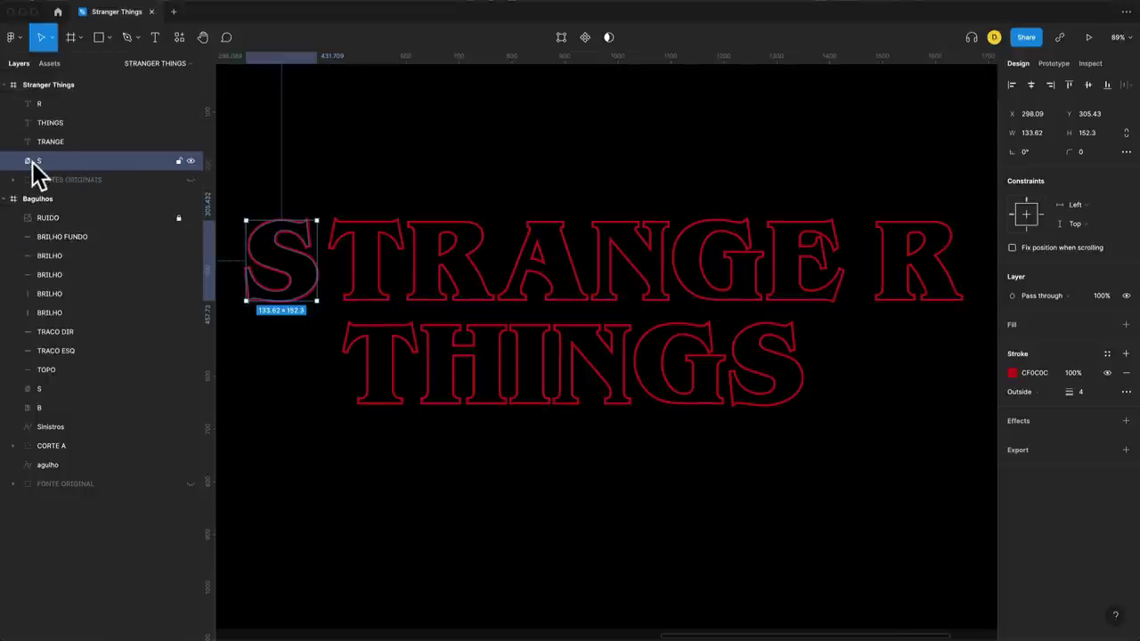
{"action": "key", "text": "super+Tab"}
{"action": "key", "text": "super+Tab"}
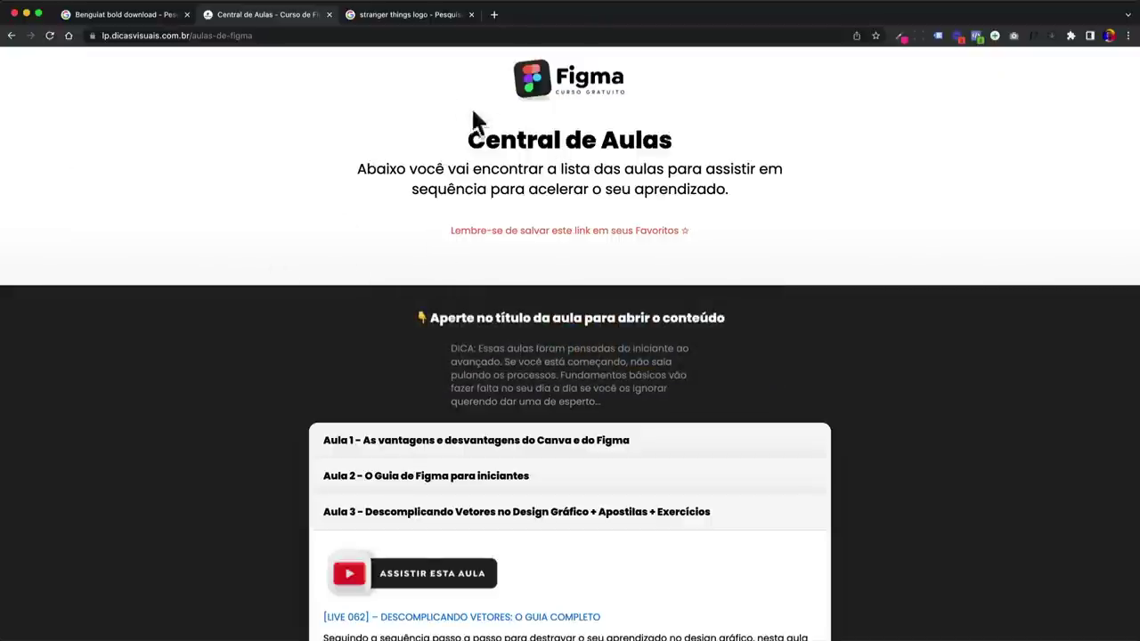
Scroll through the Central de Aulas Figma lesson list, then return to the Figma design
{"action": "scroll", "coordinate": [528, 153], "scroll_direction": "down", "scroll_amount": 5}
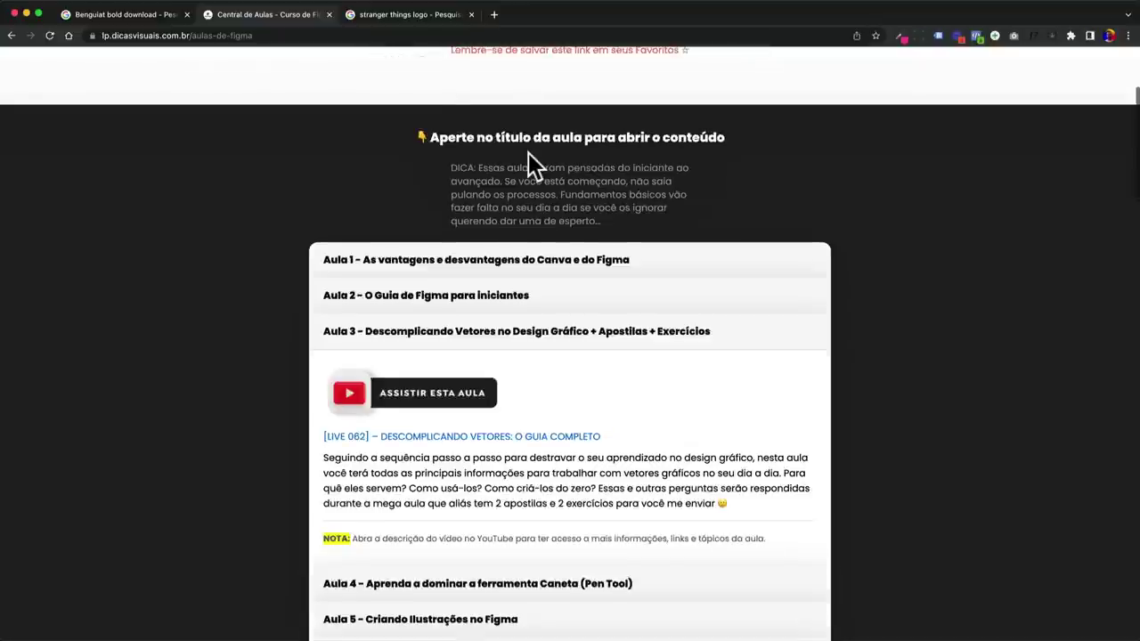
{"action": "scroll", "coordinate": [528, 153], "scroll_direction": "down", "scroll_amount": 2}
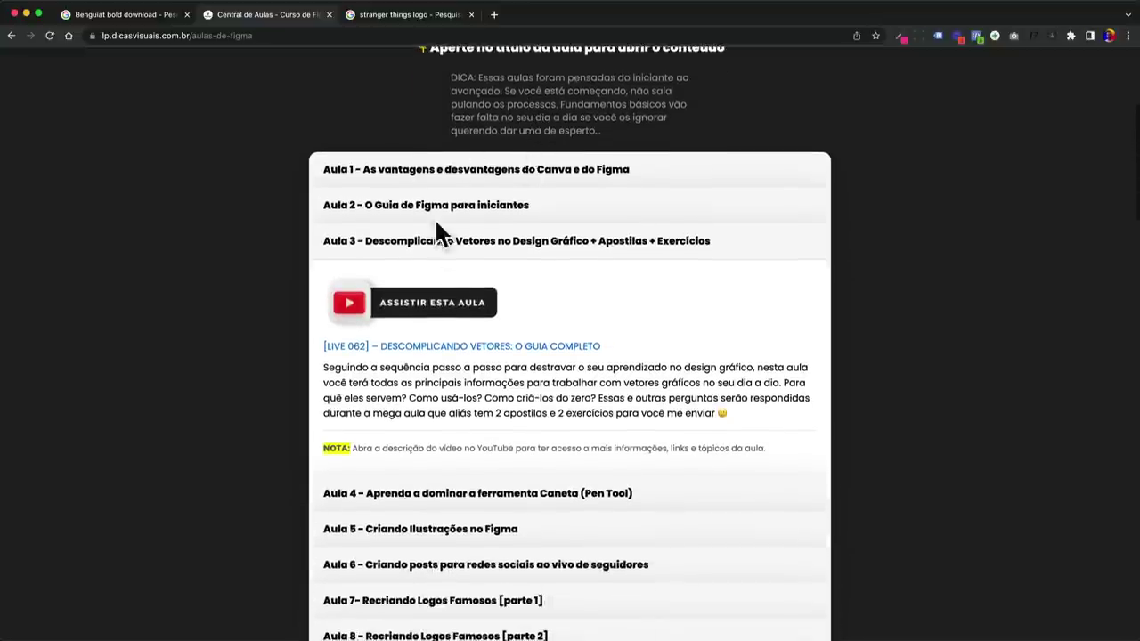
{"action": "scroll", "coordinate": [436, 249], "scroll_direction": "down", "scroll_amount": 4}
{"action": "scroll", "coordinate": [438, 274], "scroll_direction": "up", "scroll_amount": 2}
{"action": "scroll", "coordinate": [439, 274], "scroll_direction": "up", "scroll_amount": 1}
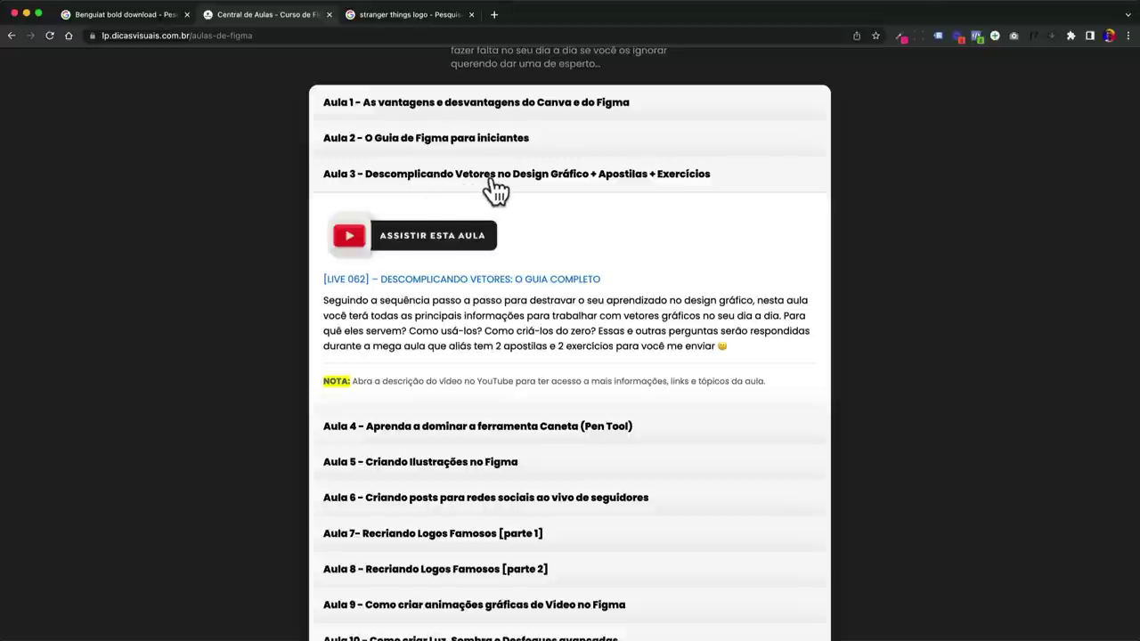
{"action": "key", "text": "super+Tab"}
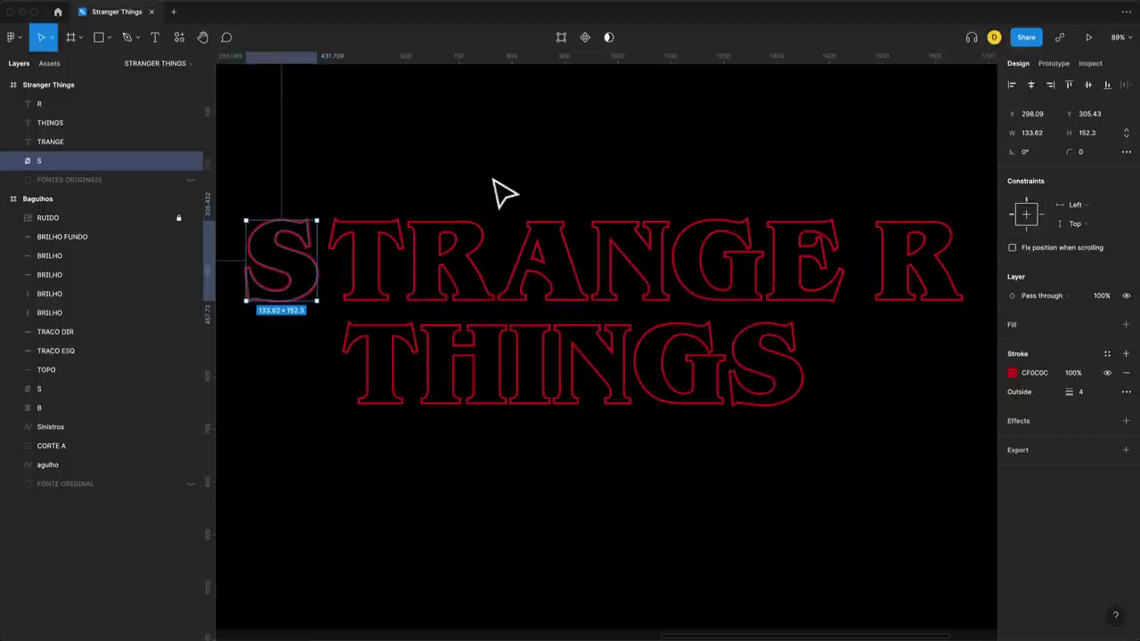
{"action": "double_click", "coordinate": [283, 252]}
{"action": "mouse_move", "coordinate": [254, 185]}
{"action": "left_mouse_down"}
{"action": "mouse_move", "coordinate": [310, 245]}
{"action": "mouse_move", "coordinate": [316, 156]}
{"action": "left_mouse_up"}
{"action": "left_click", "coordinate": [256, 167]}
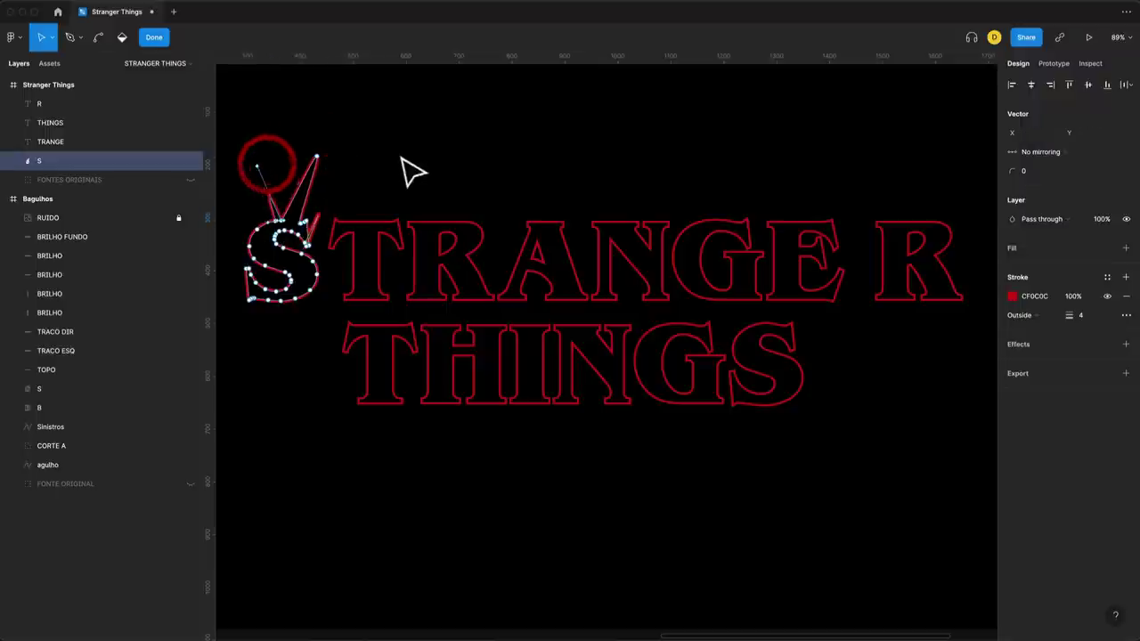
{"action": "left_click", "coordinate": [407, 171]}
{"action": "left_click", "coordinate": [407, 171]}
{"action": "key", "text": "ctrl+z"}
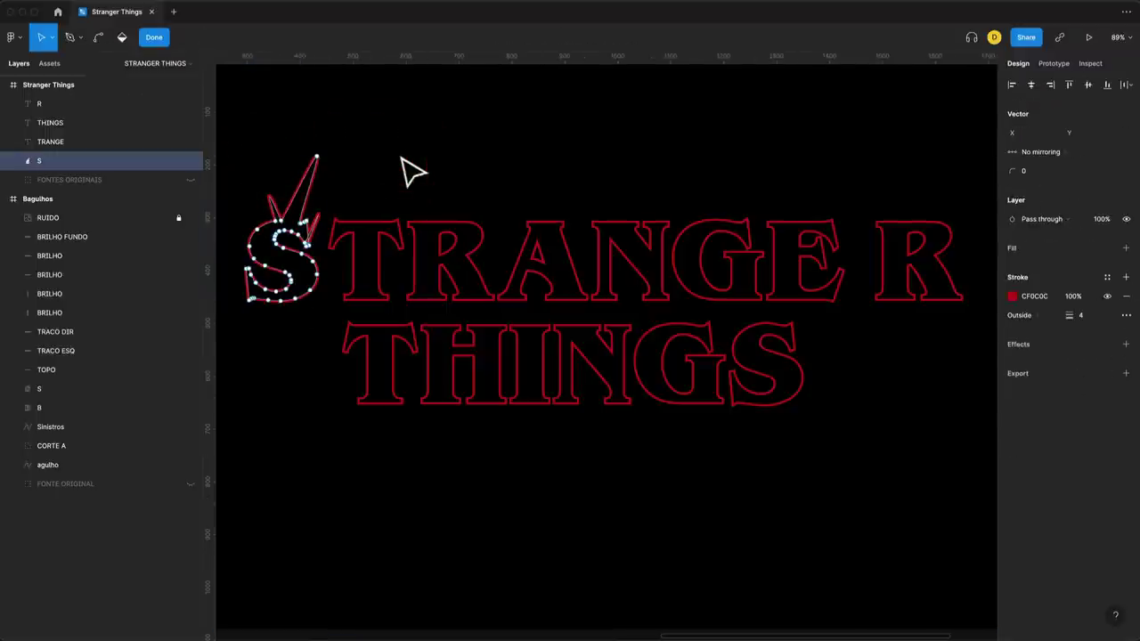
{"action": "key", "text": "ctrl+z"}
{"action": "left_click", "coordinate": [398, 153]}
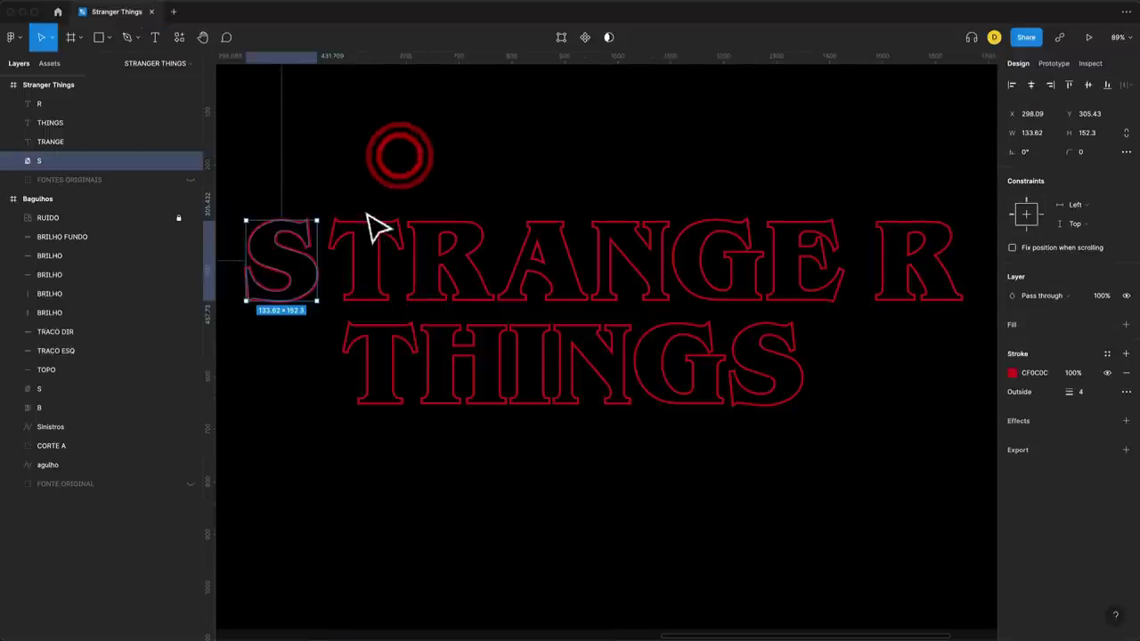
{"action": "left_click", "coordinate": [366, 225]}
Flatten the TRANGE and R text layers into vector shapes
{"action": "right_click", "coordinate": [368, 223]}
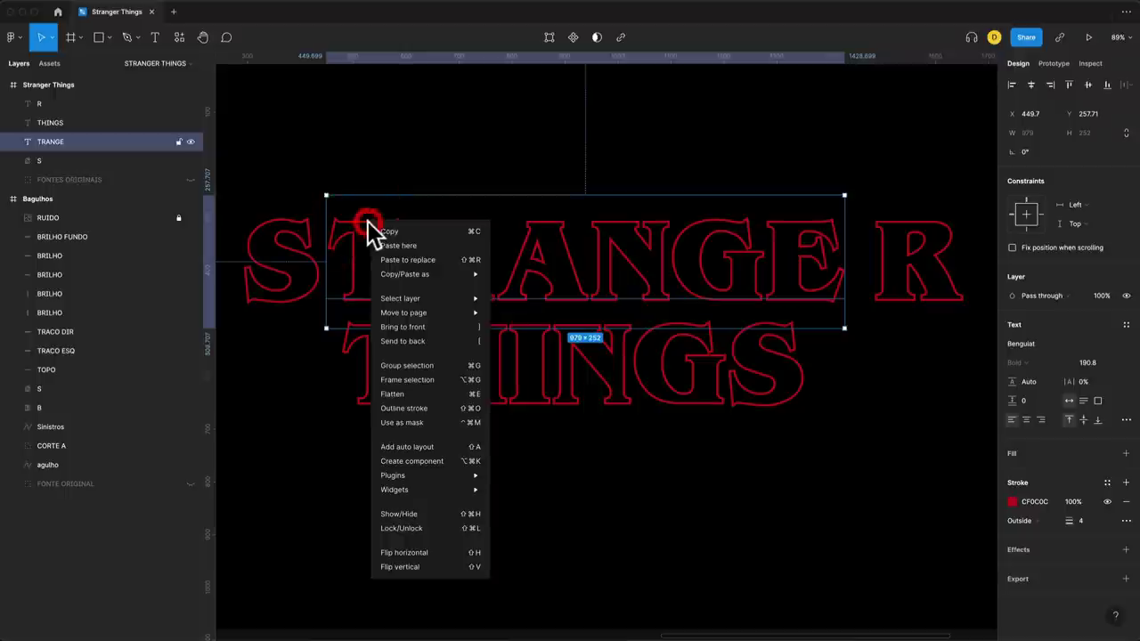
{"action": "left_click", "coordinate": [398, 393]}
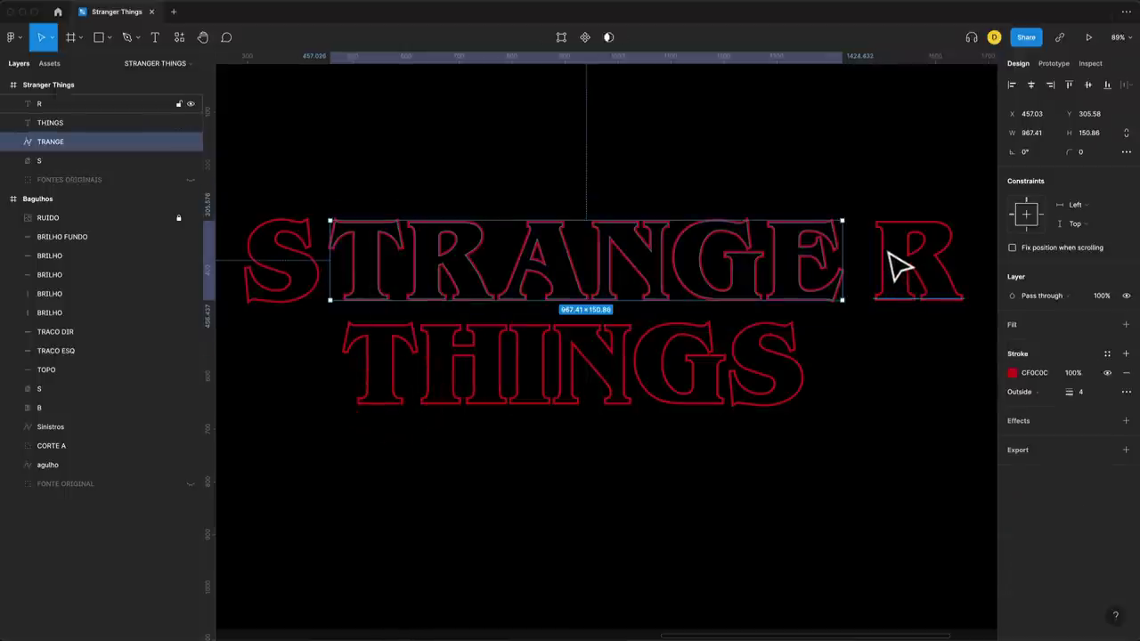
{"action": "left_click", "coordinate": [883, 281]}
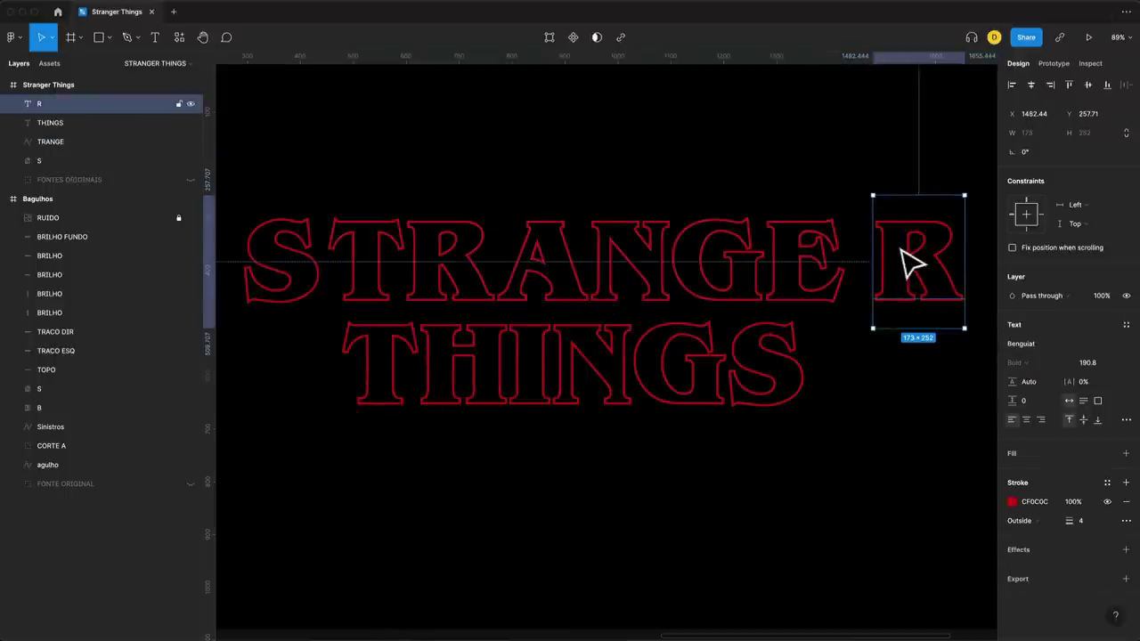
{"action": "key", "text": "ctrl+e"}
Flatten THINGS into a vector, marquee-select all letter layers, then clear the selection
{"action": "left_click", "coordinate": [432, 351]}
{"action": "right_click", "coordinate": [445, 334]}
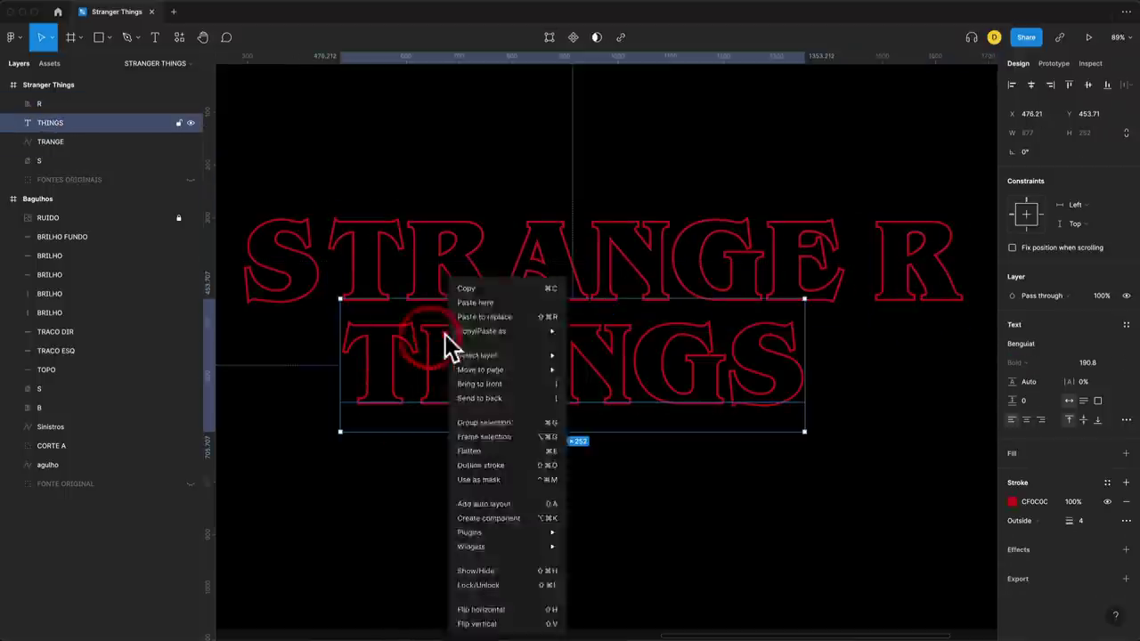
{"action": "left_click", "coordinate": [494, 450]}
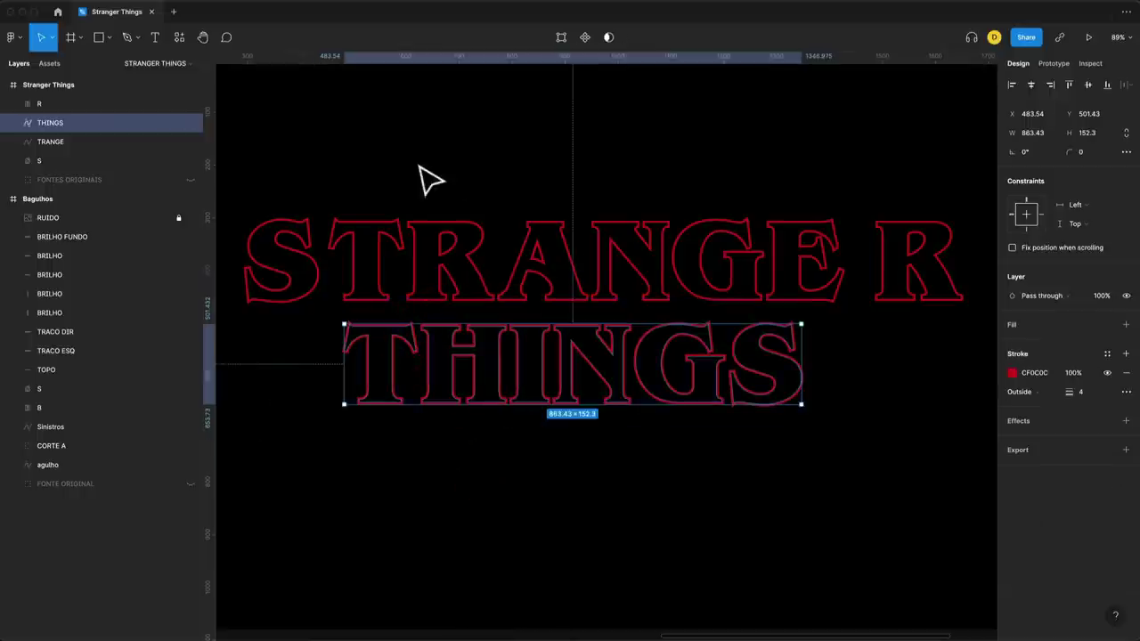
{"action": "left_click", "coordinate": [386, 160]}
{"action": "left_click_drag", "start_coordinate": [249, 158], "coordinate": [897, 454]}
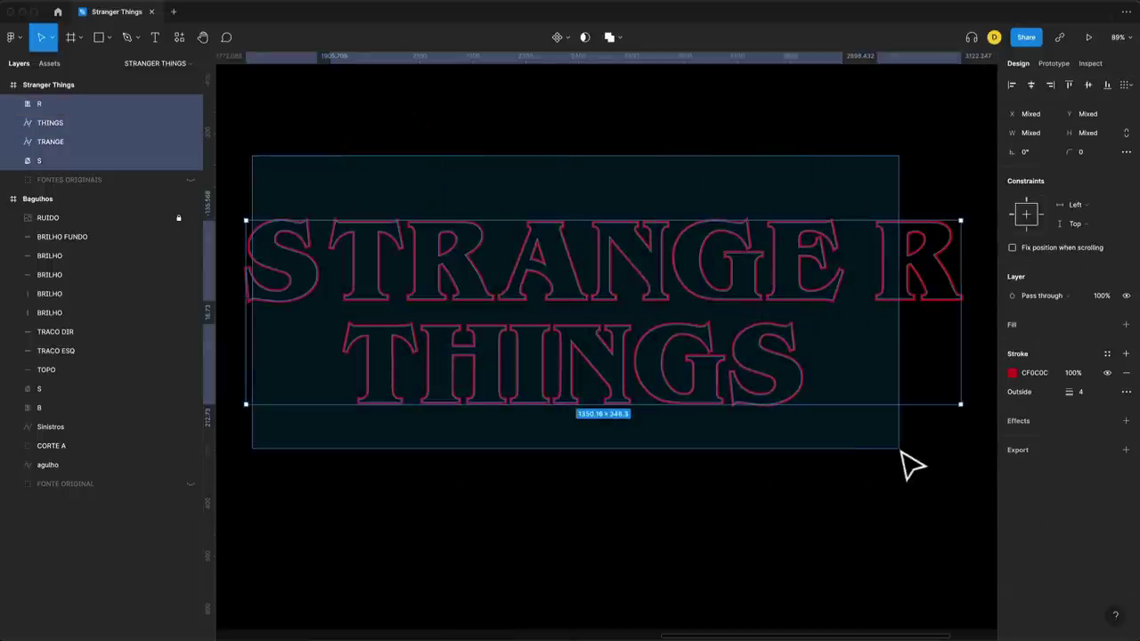
{"action": "left_click", "coordinate": [900, 450]}
Enlarge the S by its corner handle and nudge it toward the T
{"action": "scroll", "coordinate": [678, 413], "scroll_direction": "down", "scroll_amount": 3}
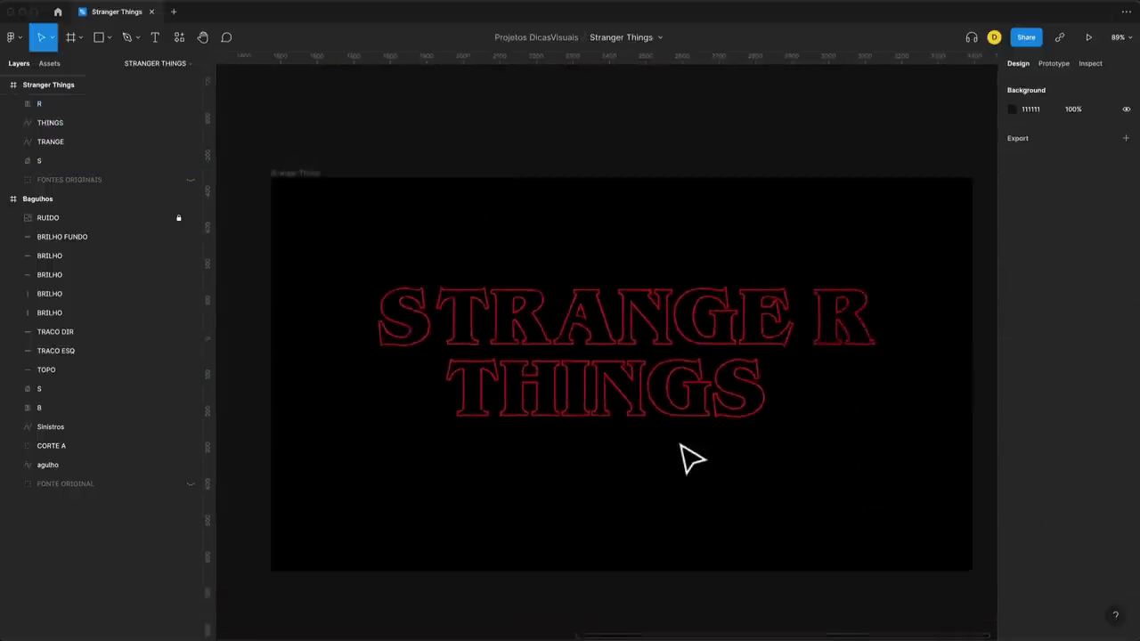
{"action": "left_click", "coordinate": [427, 347]}
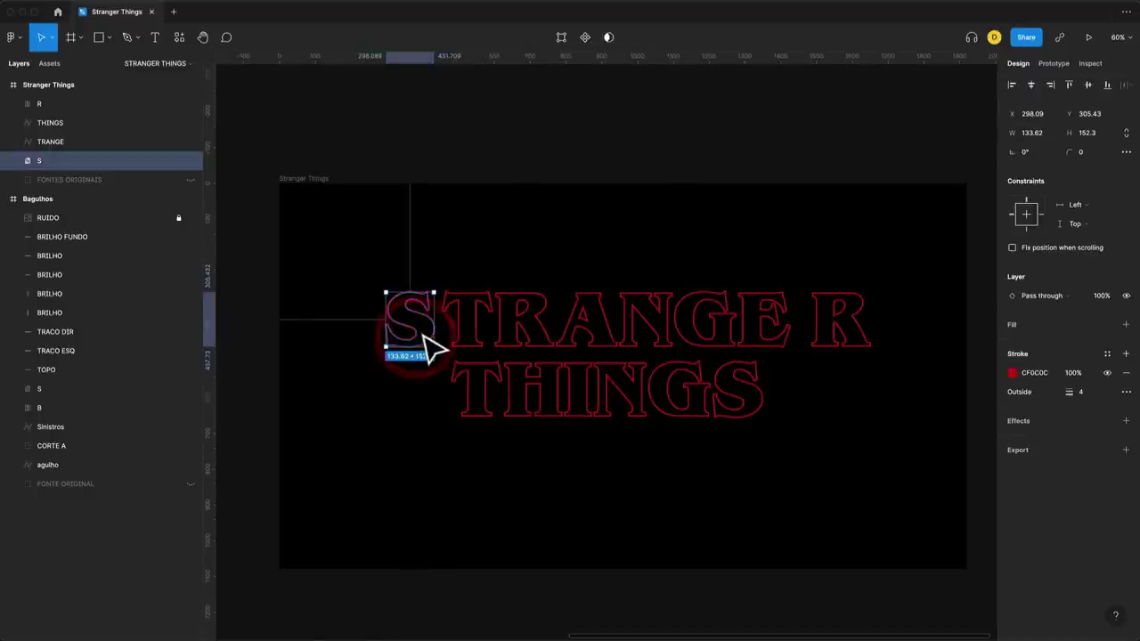
{"action": "left_click_drag", "start_coordinate": [385, 347], "coordinate": [361, 373]}
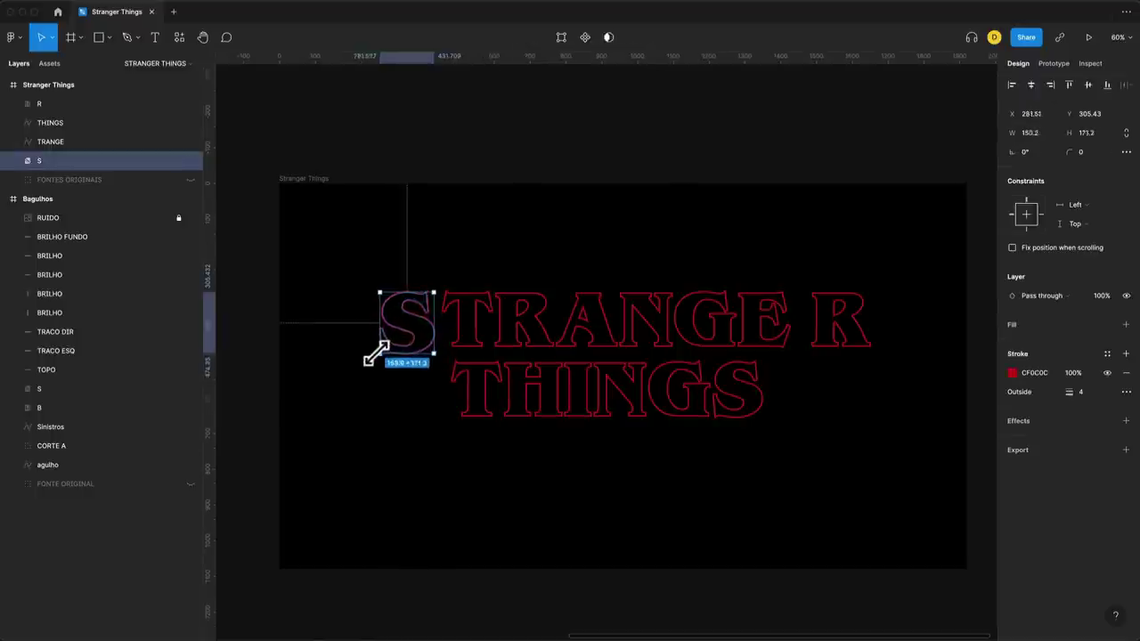
{"action": "key", "text": "ctrl+z"}
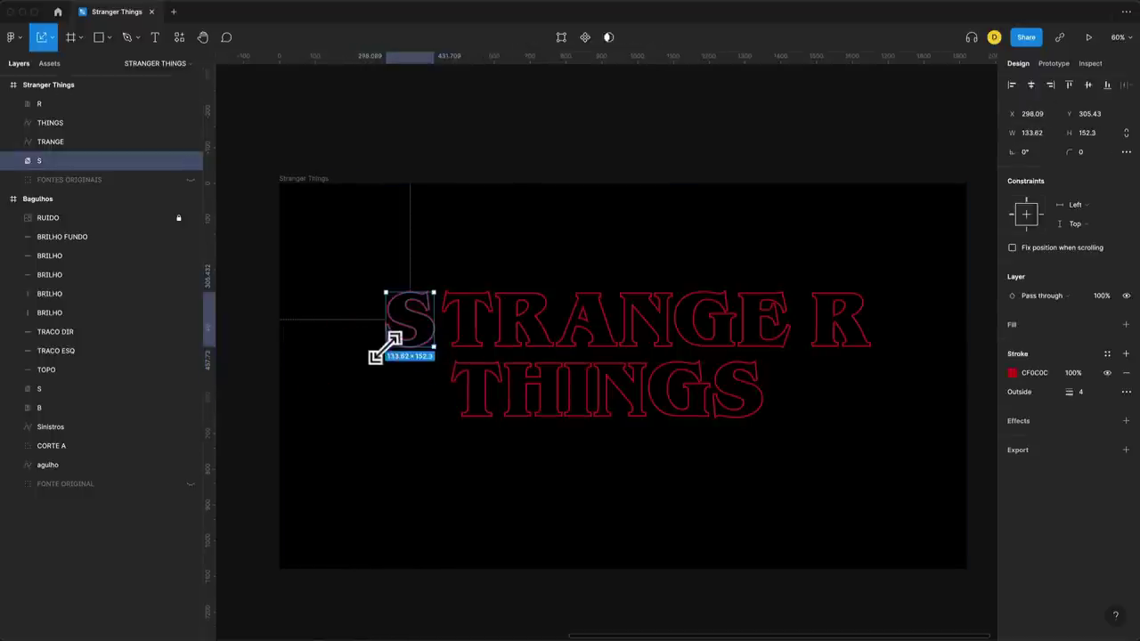
{"action": "left_click_drag", "start_coordinate": [386, 347], "coordinate": [362, 370]}
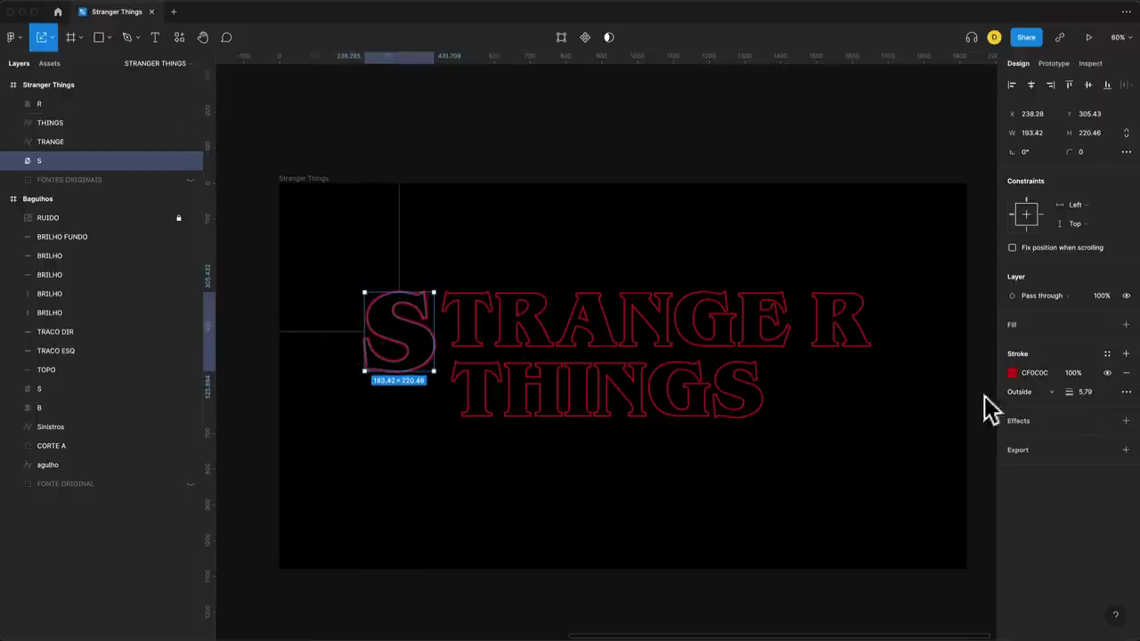
{"action": "left_click_drag", "start_coordinate": [415, 344], "coordinate": [410, 340]}
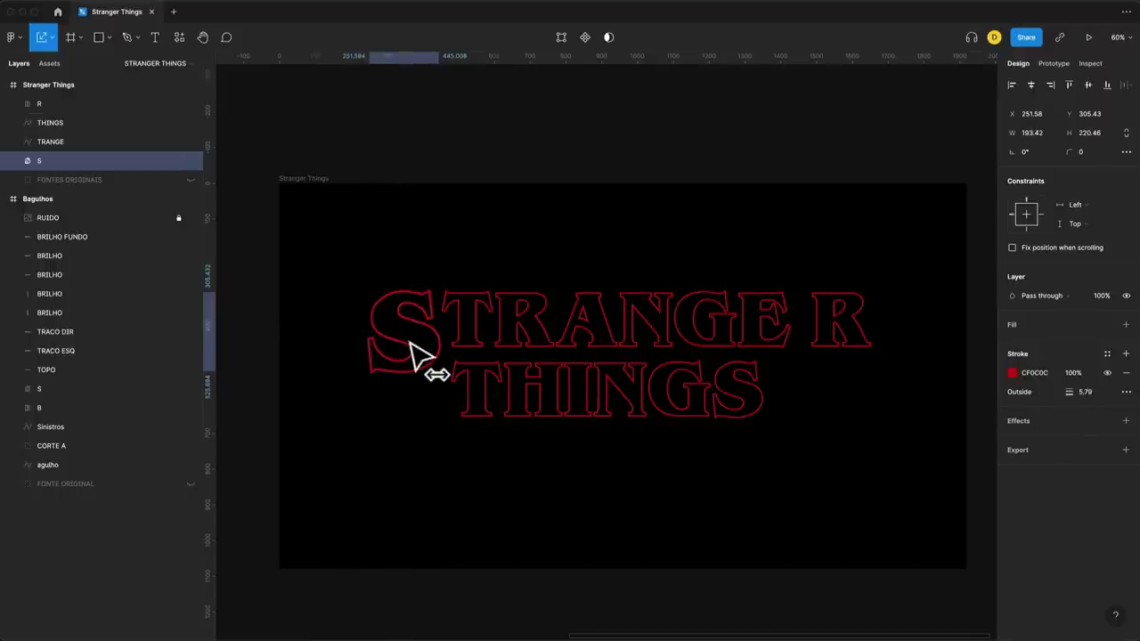
{"action": "left_click", "coordinate": [833, 343]}
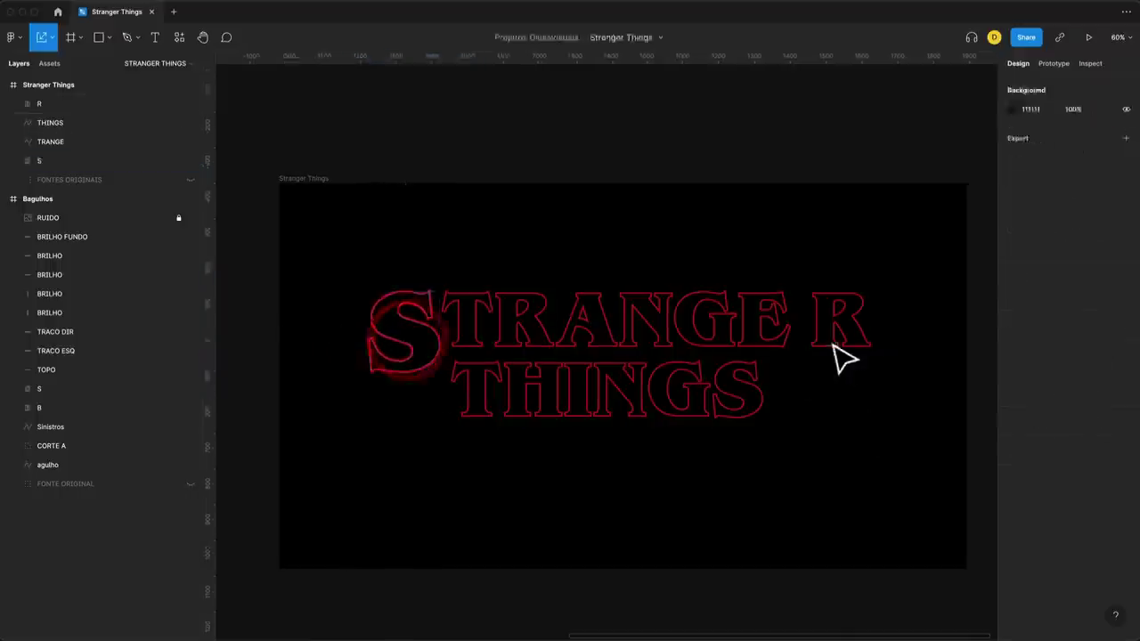
Set the S letter's height to 220 in the Design panel
{"action": "left_click", "coordinate": [398, 379]}
{"action": "left_click", "coordinate": [1100, 134]}
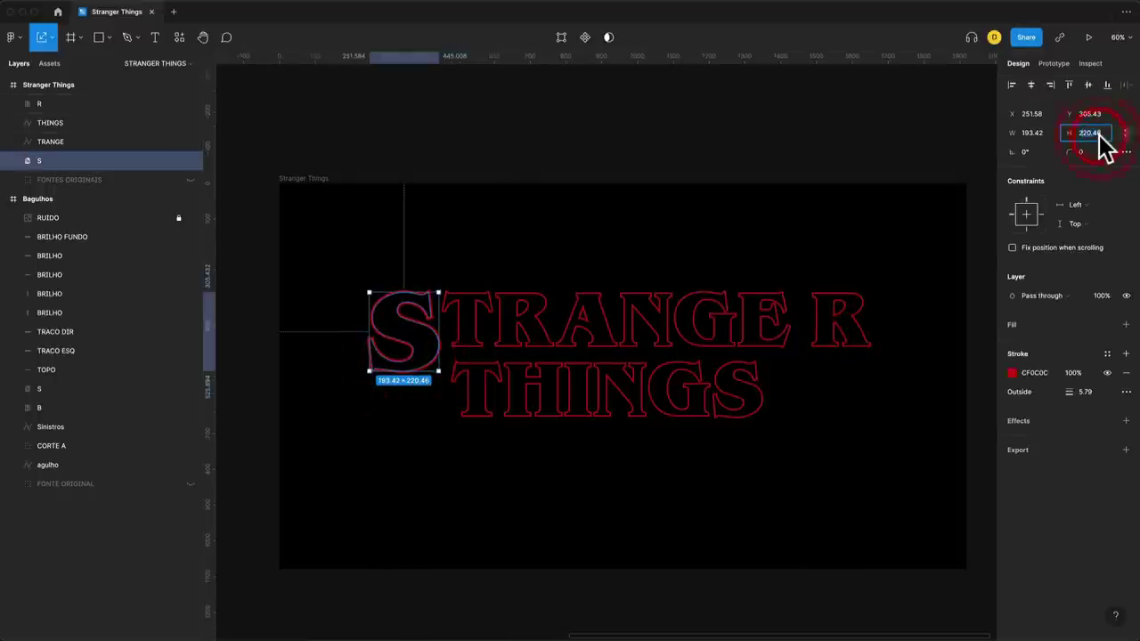
{"action": "type", "text": "220"}
{"action": "key", "text": "Return"}
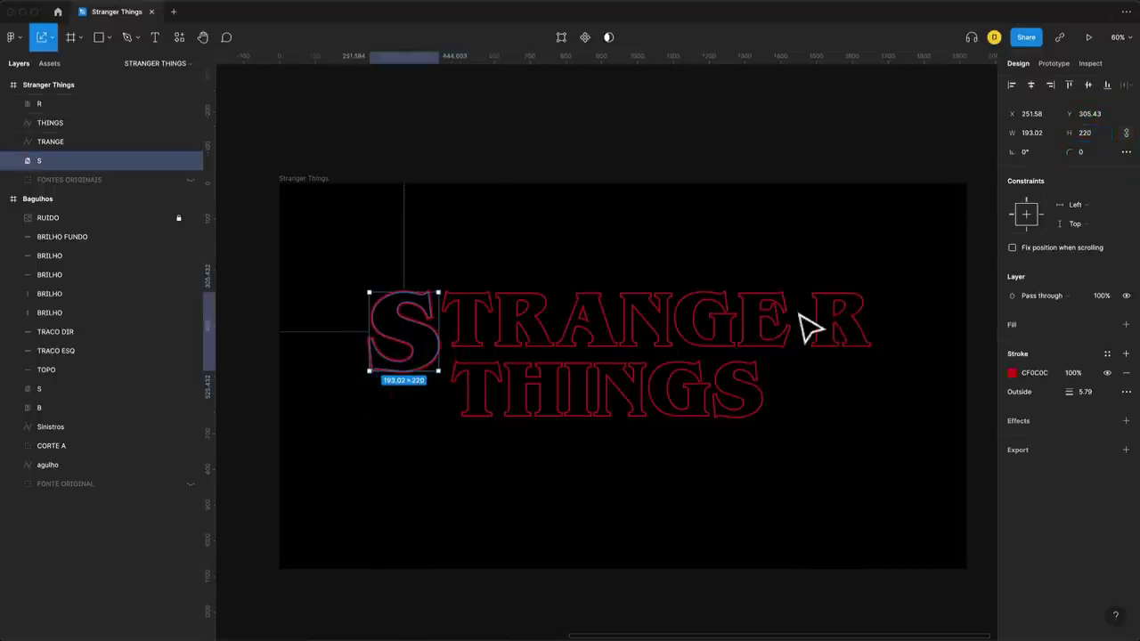
{"action": "left_click", "coordinate": [819, 303]}
Set the R height to 220, move it beside the E, and add a top guide
{"action": "left_click", "coordinate": [857, 323]}
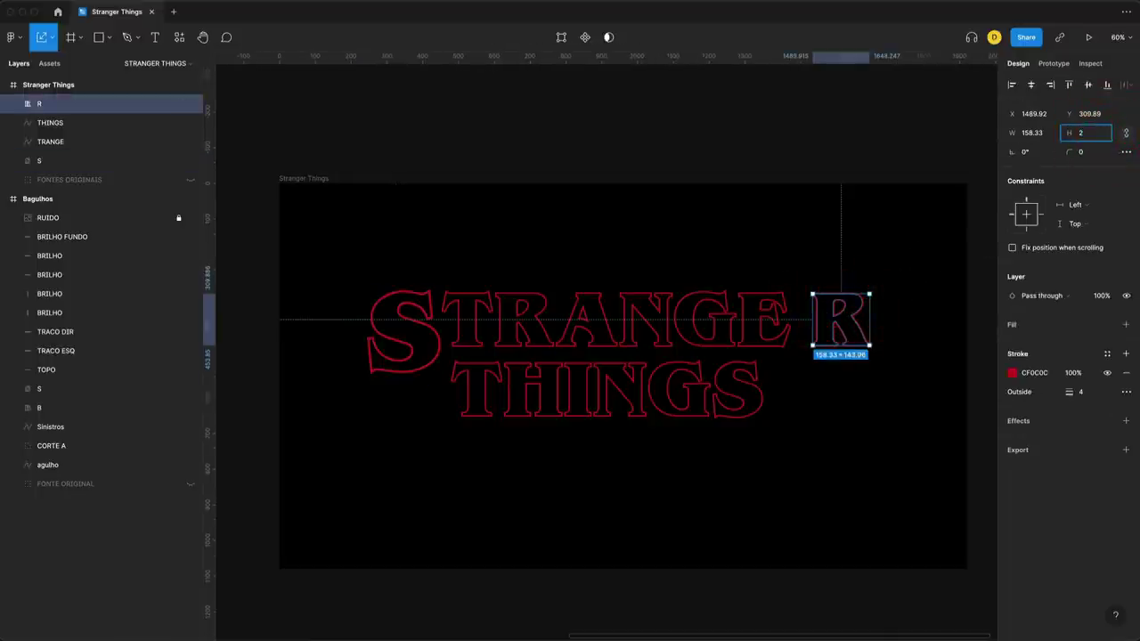
{"action": "key", "text": "Return"}
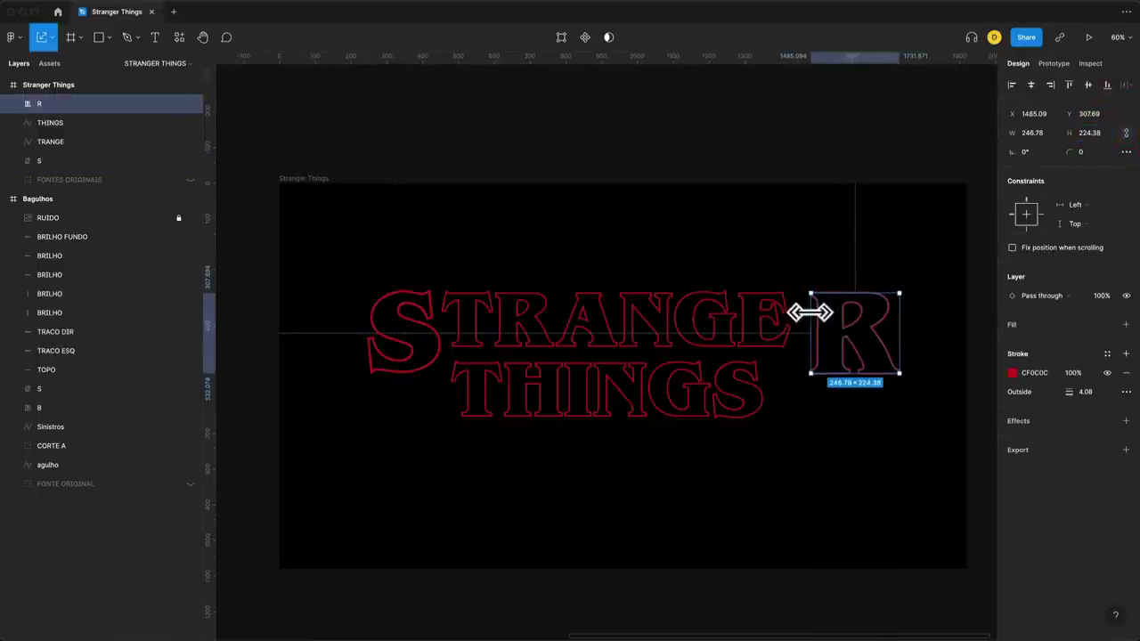
{"action": "left_click_drag", "start_coordinate": [819, 318], "coordinate": [805, 313]}
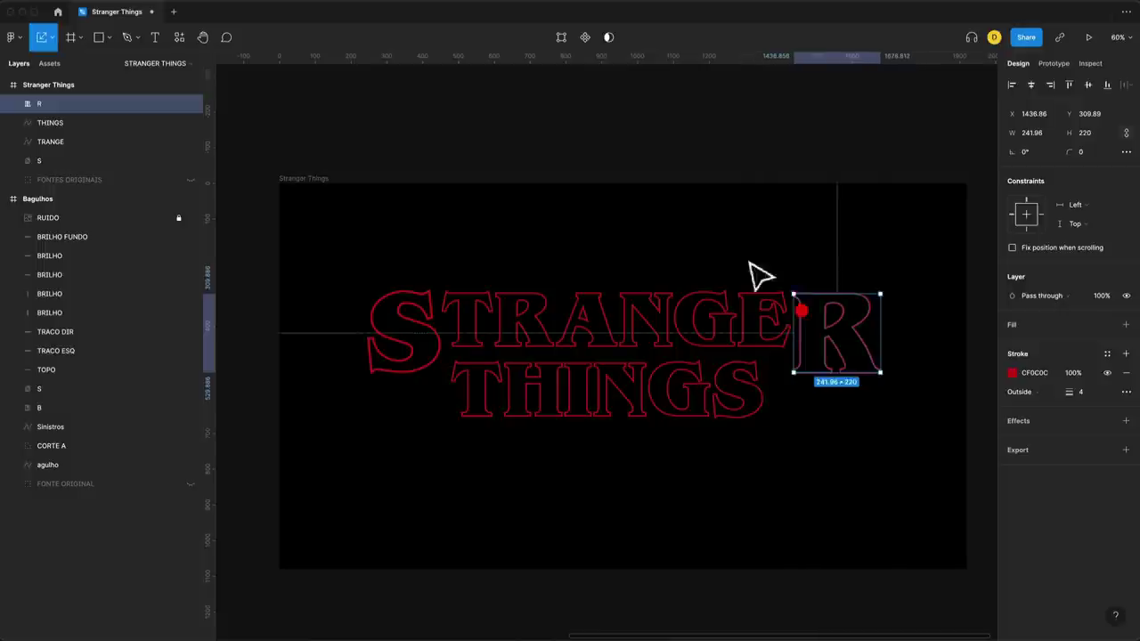
{"action": "key", "text": "shift+r"}
{"action": "key", "text": "shift+r"}
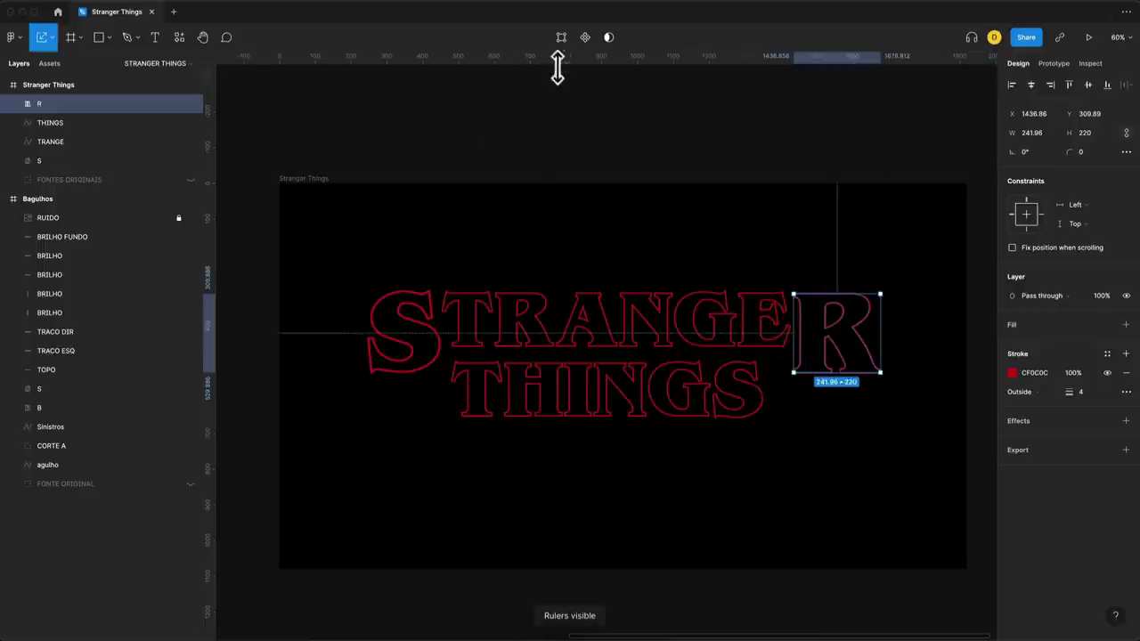
{"action": "left_click_drag", "start_coordinate": [557, 67], "coordinate": [467, 288]}
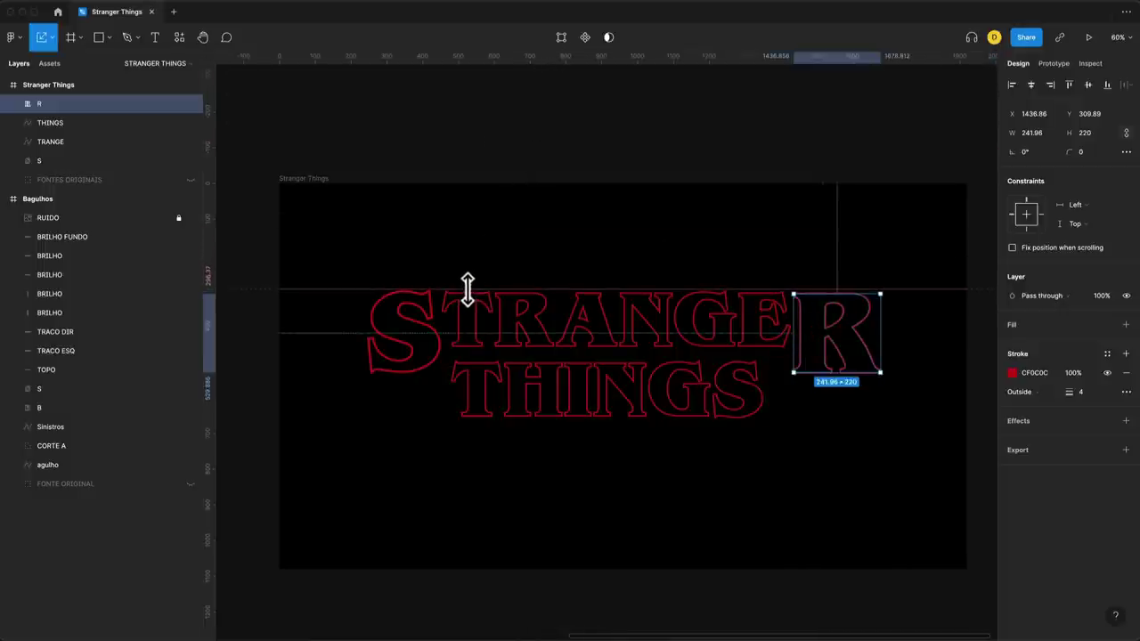
Align the top of the S to the guide and lower the bottom guide slightly
{"action": "scroll", "coordinate": [503, 384], "scroll_direction": "up", "scroll_amount": 8}
{"action": "scroll", "coordinate": [504, 362], "scroll_direction": "right", "scroll_amount": 4}
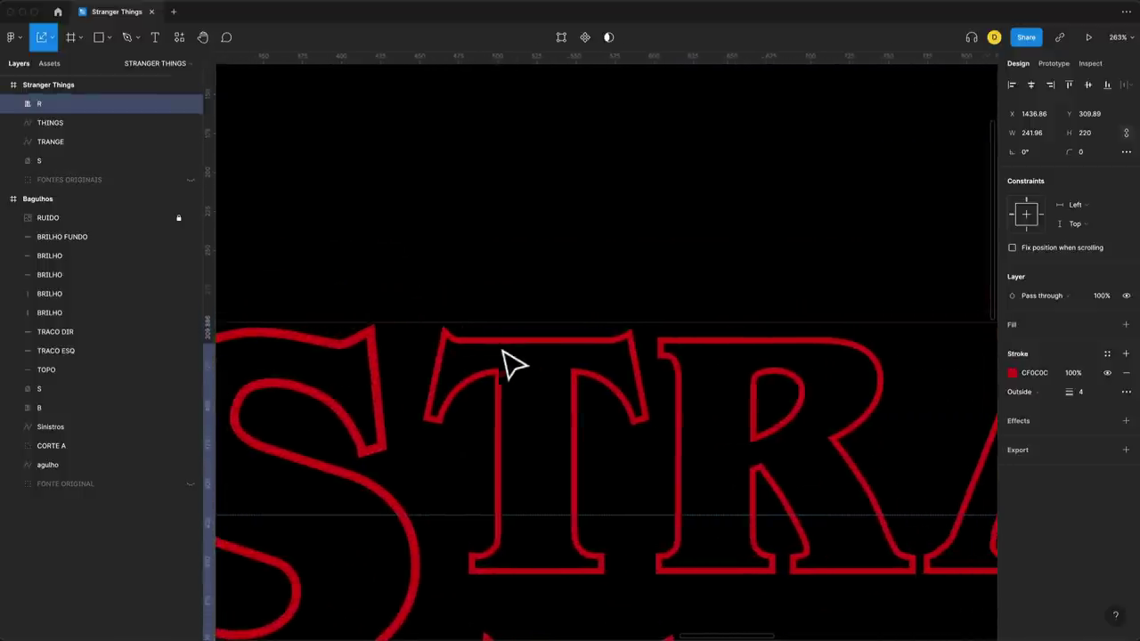
{"action": "left_click", "coordinate": [349, 338]}
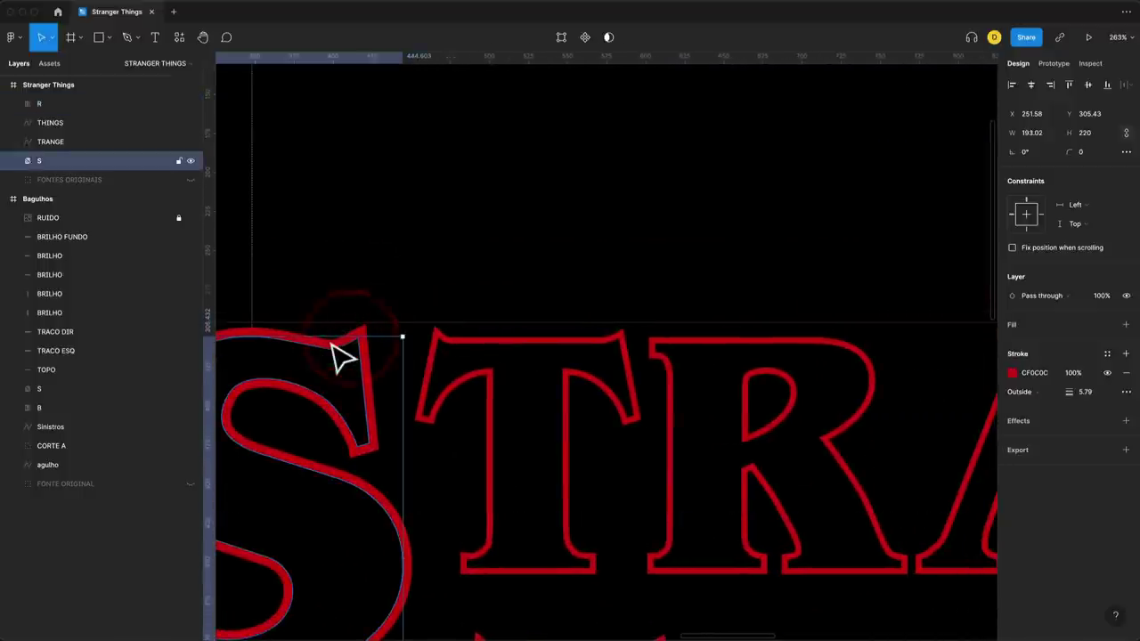
{"action": "left_click_drag", "start_coordinate": [344, 338], "coordinate": [343, 369]}
{"action": "left_click_drag", "start_coordinate": [390, 323], "coordinate": [388, 327]}
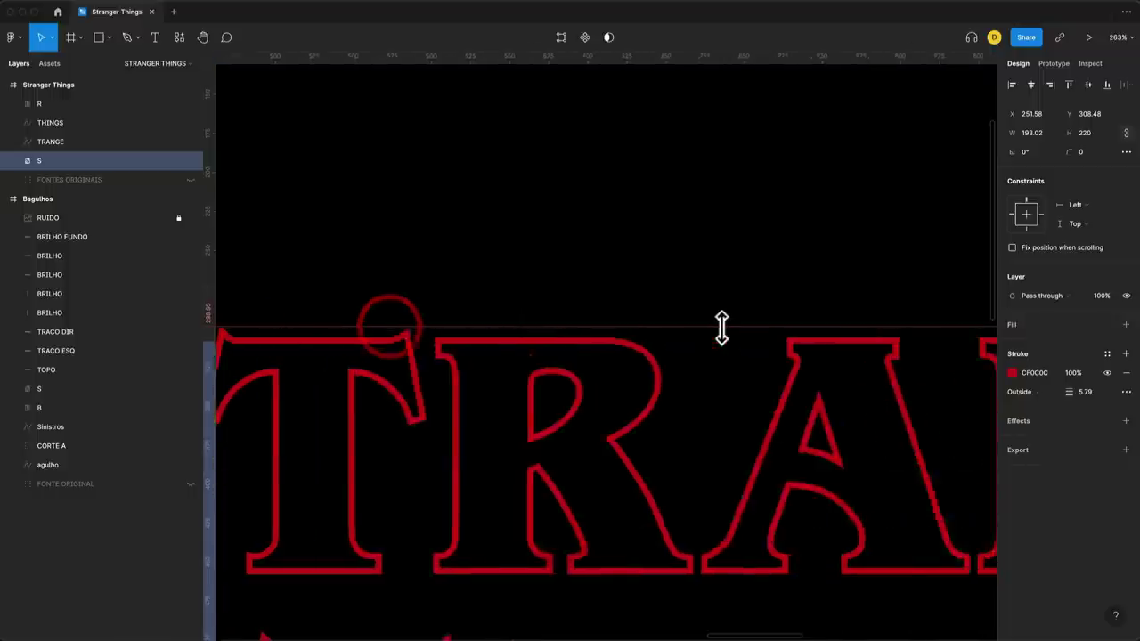
Raise the R to the top guide and nudge it slightly left
{"action": "scroll", "coordinate": [722, 326], "scroll_direction": "right", "scroll_amount": 15}
{"action": "left_click", "coordinate": [463, 338]}
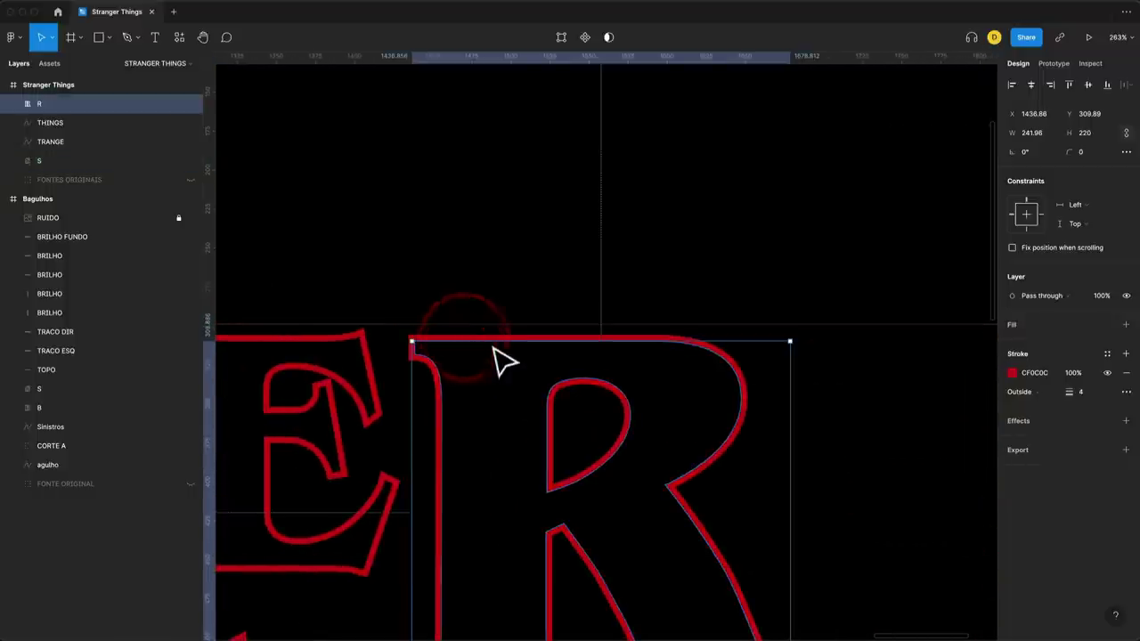
{"action": "left_click_drag", "start_coordinate": [501, 364], "coordinate": [491, 333]}
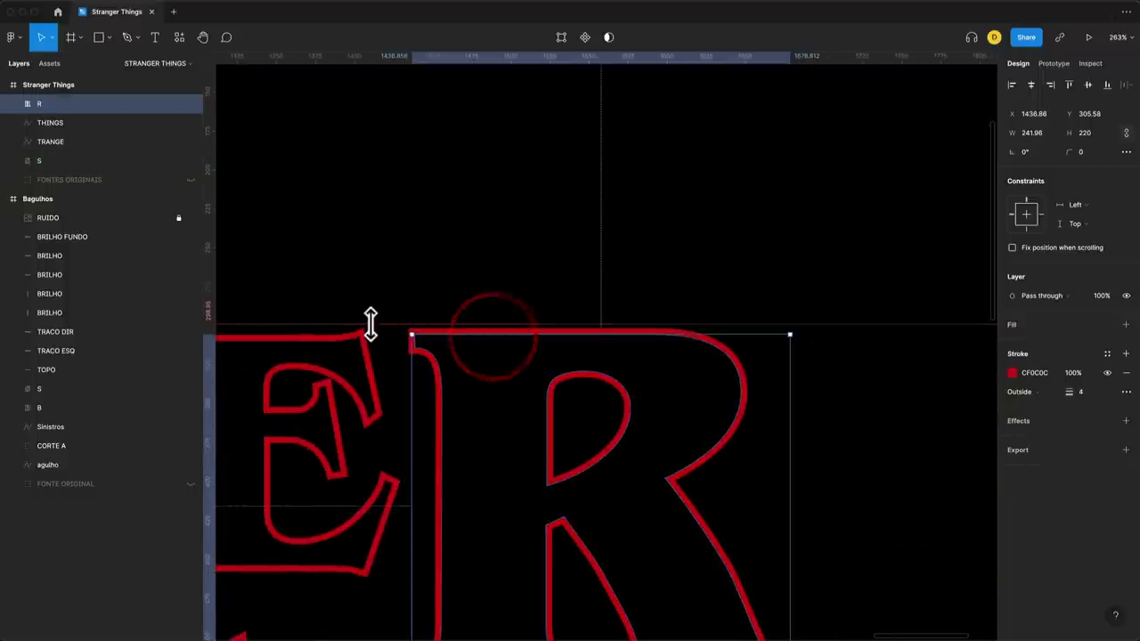
{"action": "scroll", "coordinate": [484, 381], "scroll_direction": "down", "scroll_amount": 5}
{"action": "scroll", "coordinate": [496, 374], "scroll_direction": "down", "scroll_amount": 3}
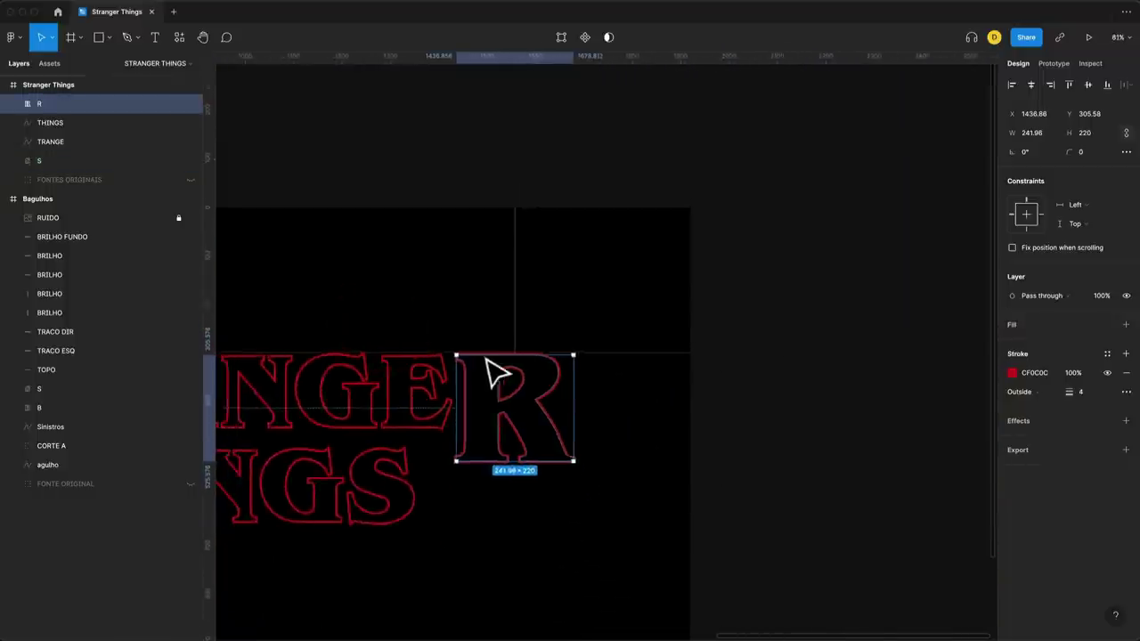
{"action": "scroll", "coordinate": [488, 351], "scroll_direction": "down", "scroll_amount": 2}
{"action": "scroll", "coordinate": [488, 351], "scroll_direction": "left", "scroll_amount": 2}
{"action": "left_click_drag", "start_coordinate": [864, 407], "coordinate": [853, 405]}
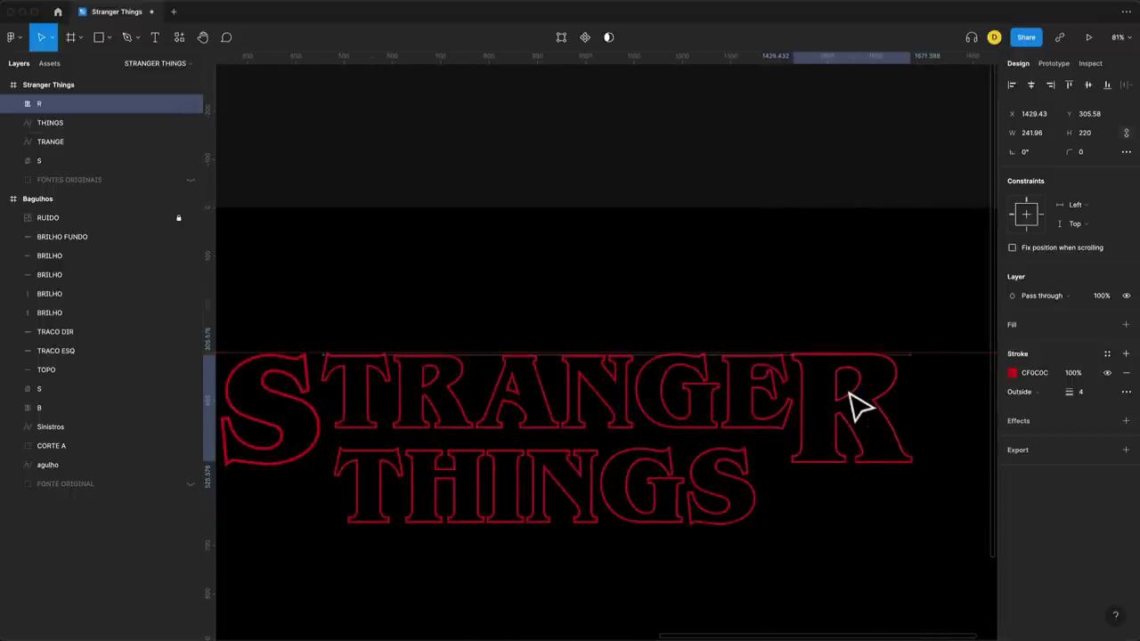
{"action": "scroll", "coordinate": [336, 450], "scroll_direction": "left", "scroll_amount": 2}
Select the S, then all letter layers, then THINGS, clearing the selection between
{"action": "left_click", "coordinate": [374, 436]}
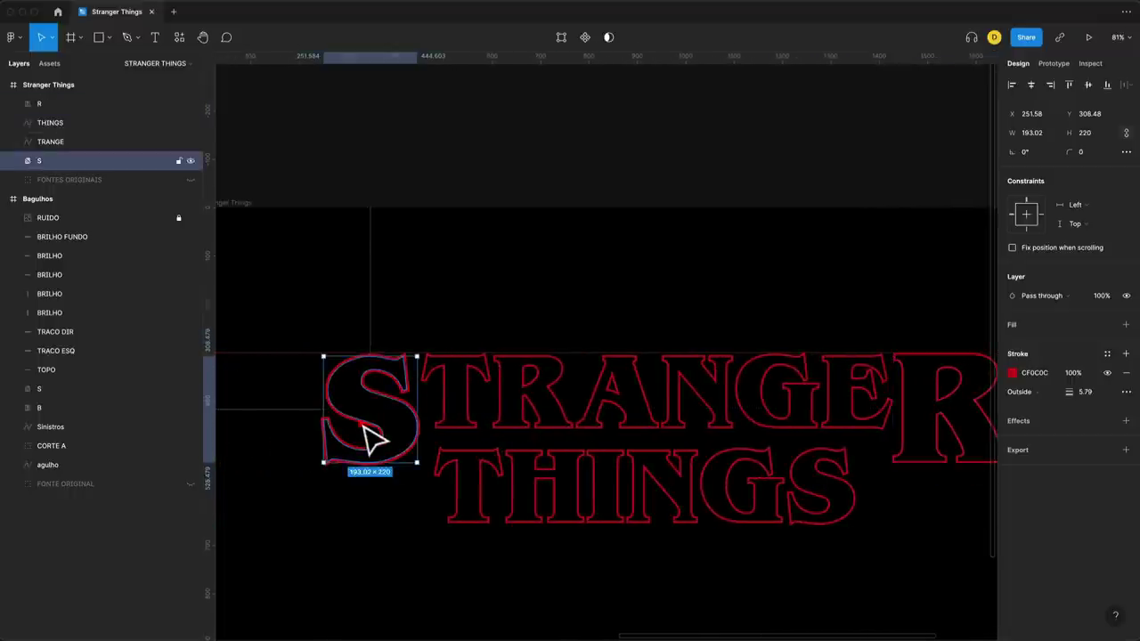
{"action": "scroll", "coordinate": [370, 436], "scroll_direction": "down", "scroll_amount": 2}
{"action": "scroll", "coordinate": [365, 445], "scroll_direction": "down", "scroll_amount": 1}
{"action": "left_click", "coordinate": [356, 485]}
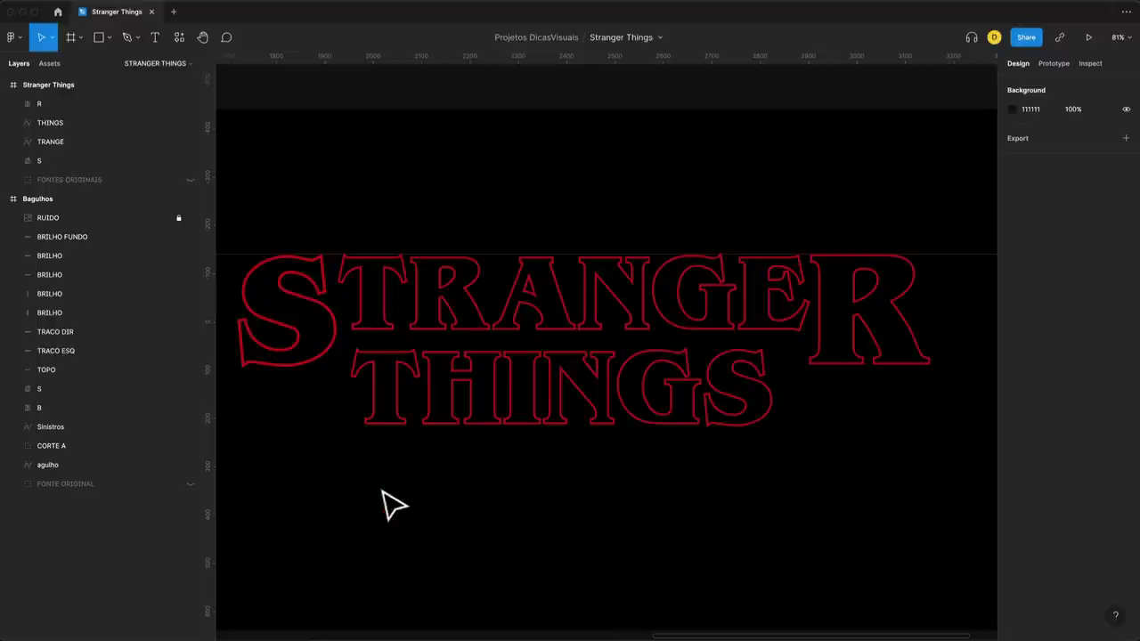
{"action": "scroll", "coordinate": [392, 505], "scroll_direction": "down", "scroll_amount": 3}
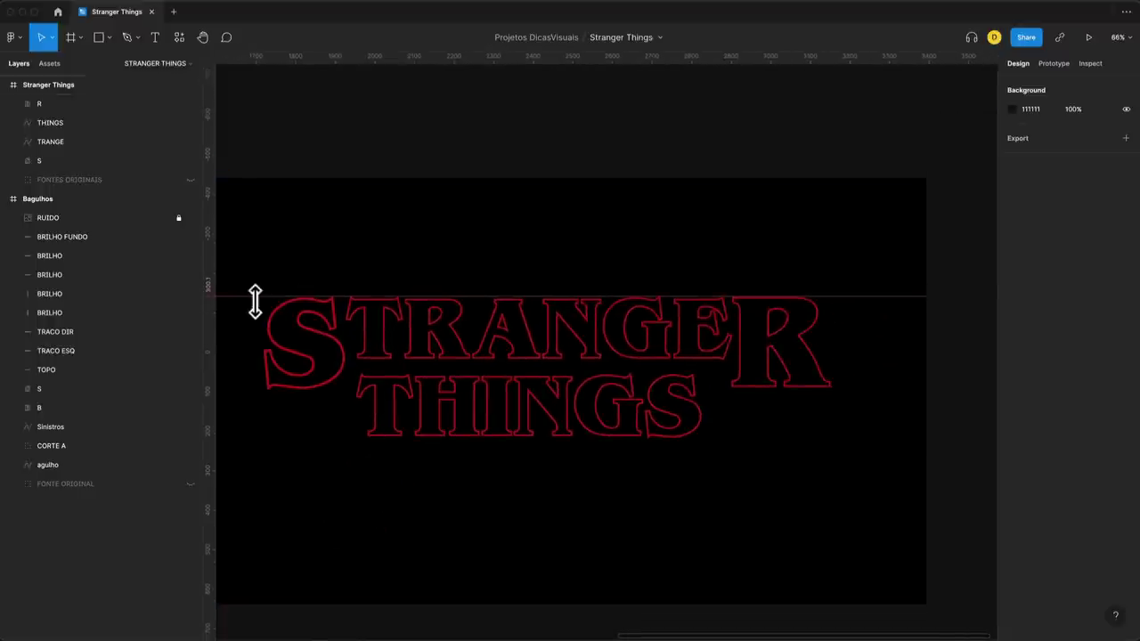
{"action": "scroll", "coordinate": [437, 279], "scroll_direction": "down", "scroll_amount": 2}
{"action": "scroll", "coordinate": [436, 280], "scroll_direction": "left", "scroll_amount": 2}
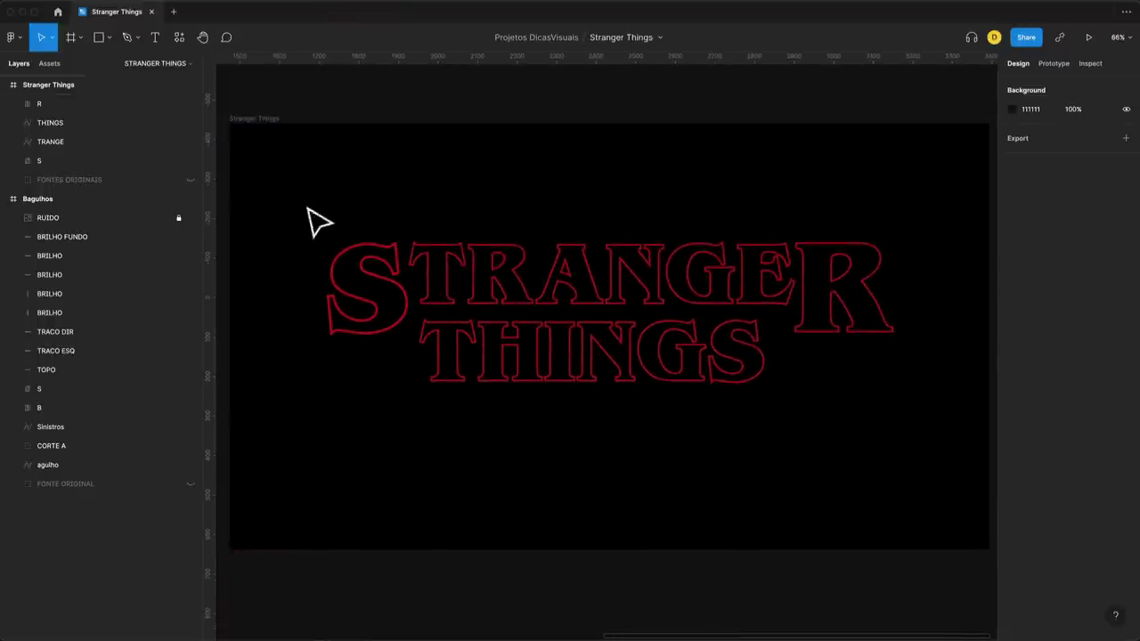
{"action": "left_click_drag", "start_coordinate": [289, 191], "coordinate": [978, 532]}
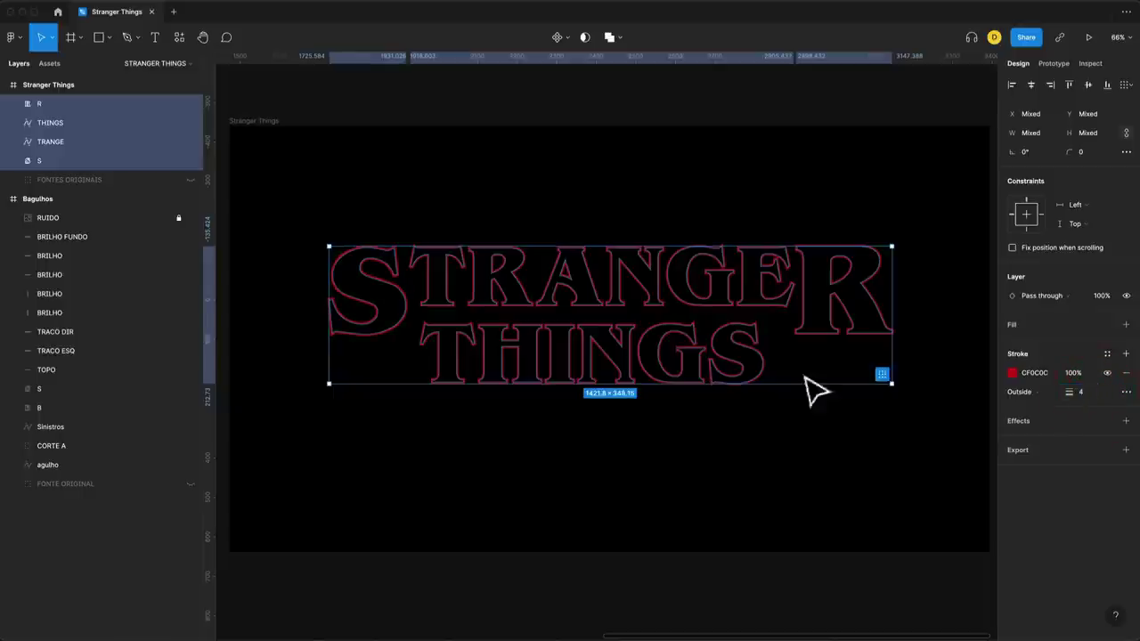
{"action": "left_click", "coordinate": [692, 369]}
{"action": "left_click", "coordinate": [689, 422]}
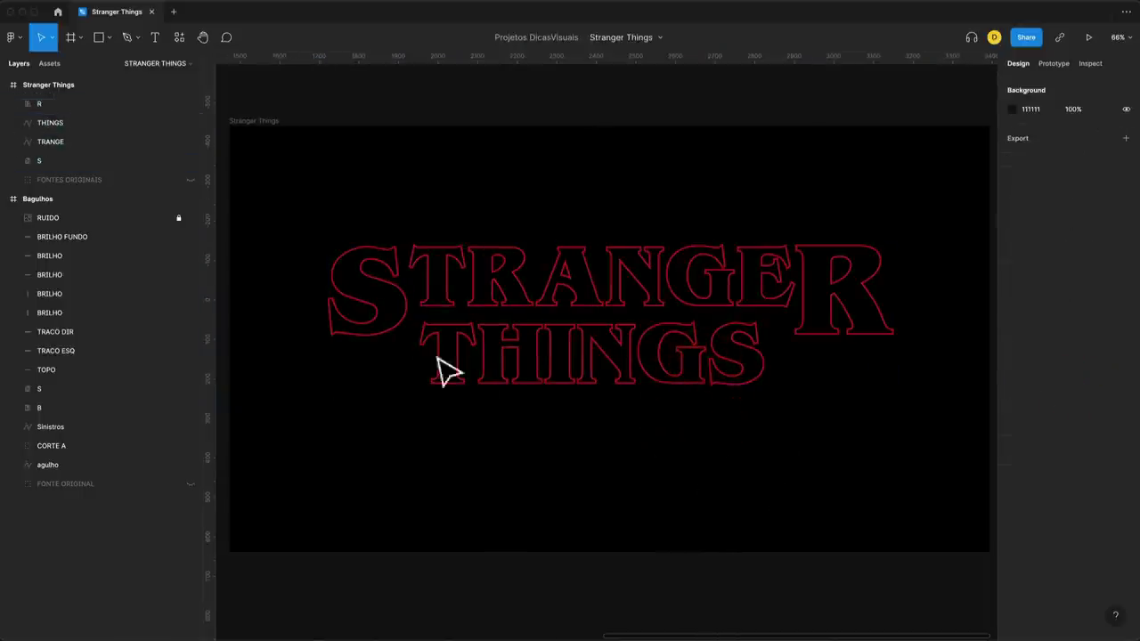
Shift the S slightly right toward the T and deselect it
{"action": "left_click_drag", "start_coordinate": [389, 275], "coordinate": [392, 275]}
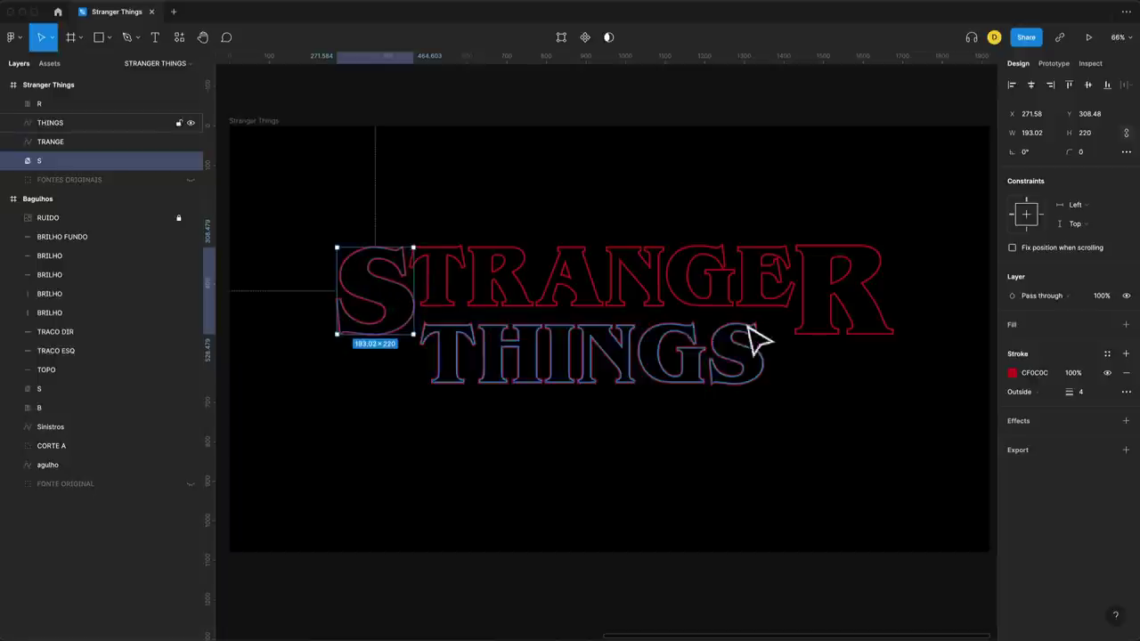
{"action": "left_click", "coordinate": [796, 308]}
{"action": "left_click", "coordinate": [496, 361]}
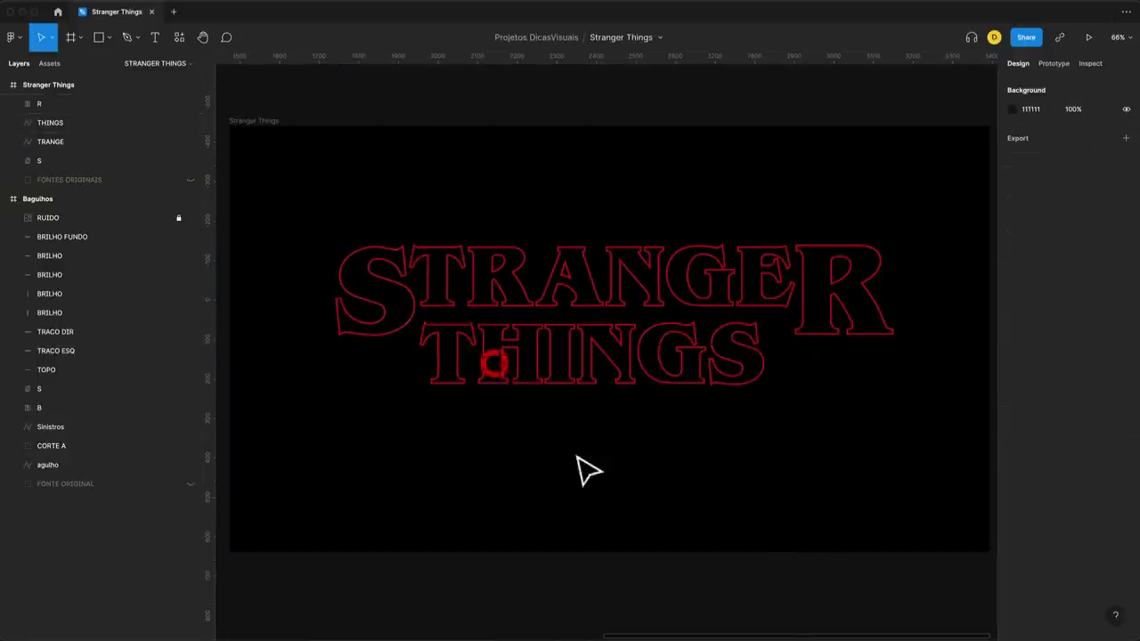
{"action": "left_click", "coordinate": [599, 452]}
Adjust the top joint points of the THINGS outline with arrow-key nudges
{"action": "scroll", "coordinate": [598, 403], "scroll_direction": "up", "scroll_amount": 5, "text": "ctrl"}
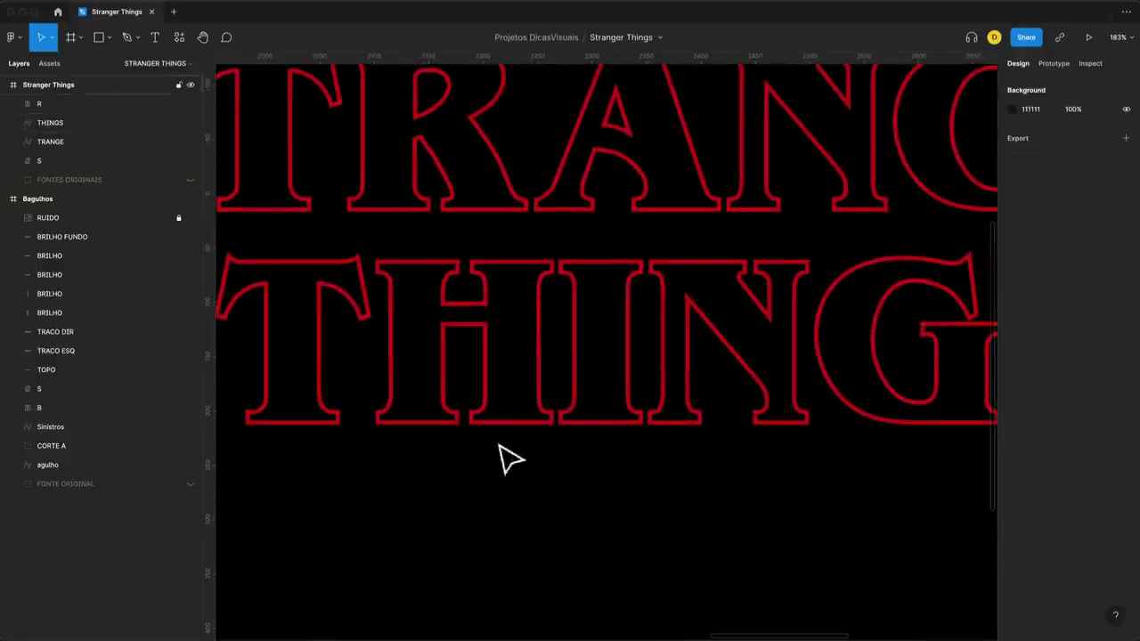
{"action": "scroll", "coordinate": [656, 300], "scroll_direction": "left", "scroll_amount": 2}
{"action": "scroll", "coordinate": [618, 288], "scroll_direction": "up", "scroll_amount": 3, "text": "ctrl"}
{"action": "scroll", "coordinate": [596, 273], "scroll_direction": "up", "scroll_amount": 3, "text": "ctrl"}
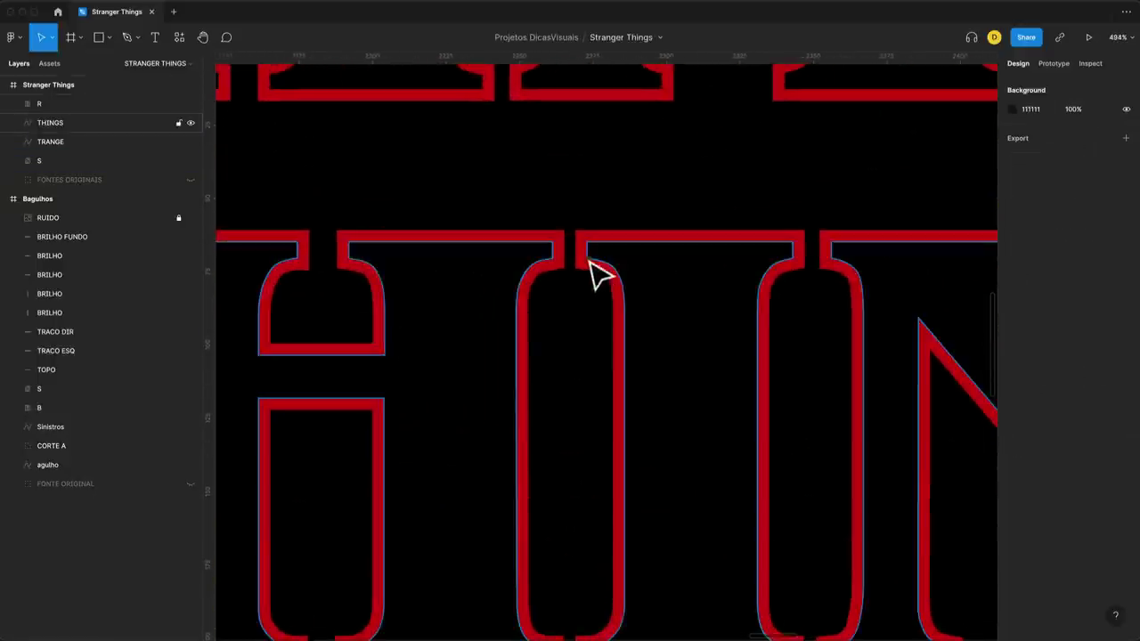
{"action": "double_click", "coordinate": [554, 240]}
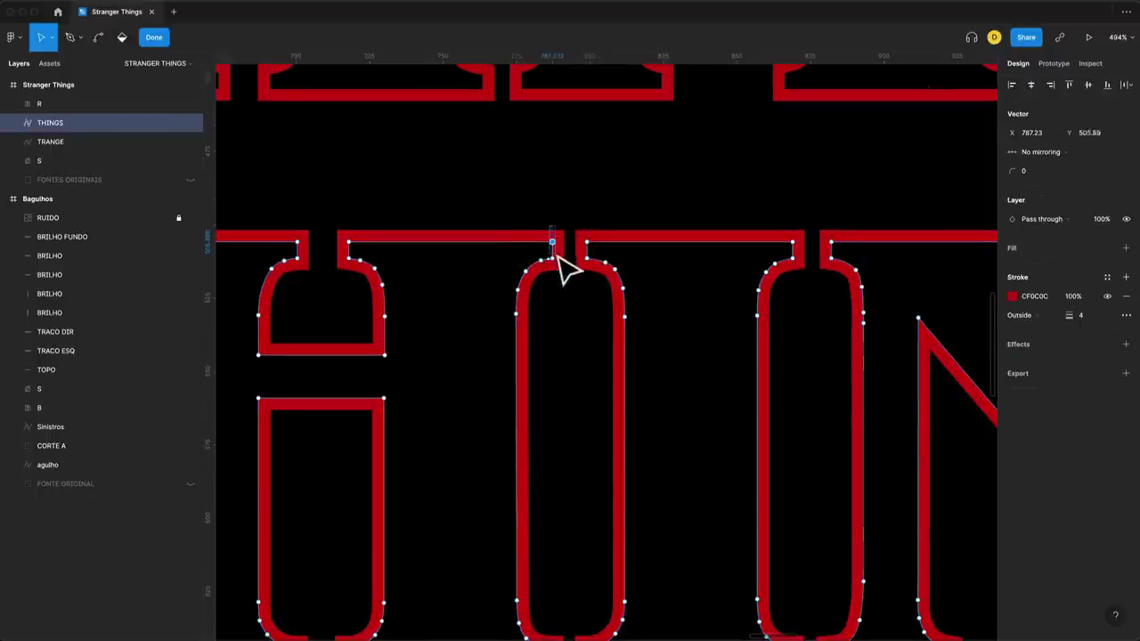
{"action": "scroll", "coordinate": [570, 287], "scroll_direction": "left", "scroll_amount": 1}
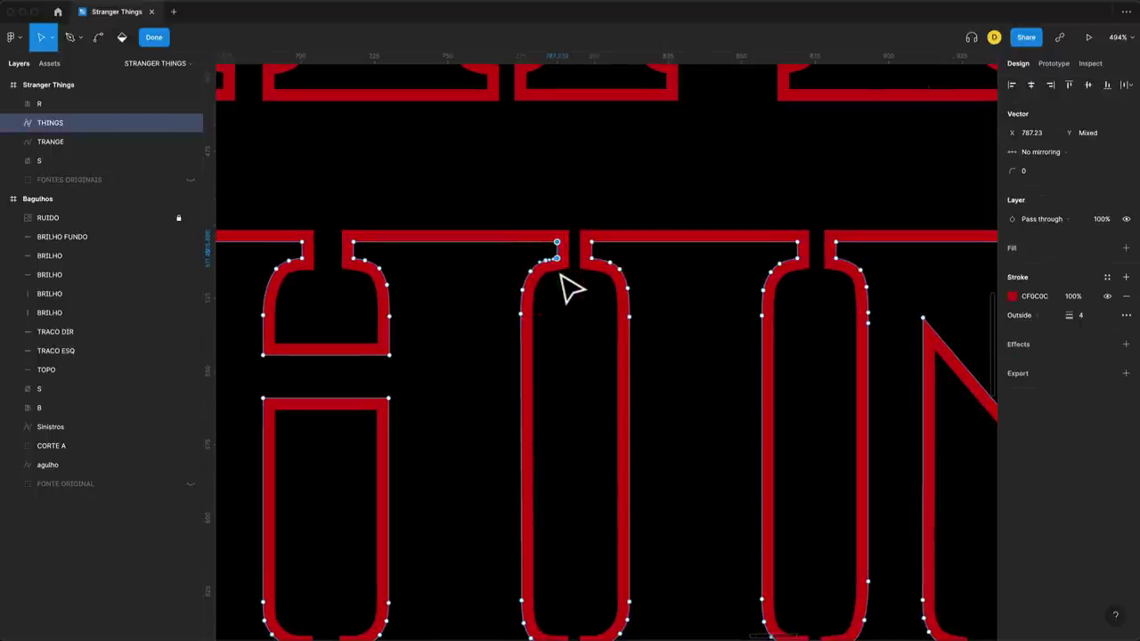
{"action": "key", "text": "Right"}
{"action": "key", "text": "Right"}
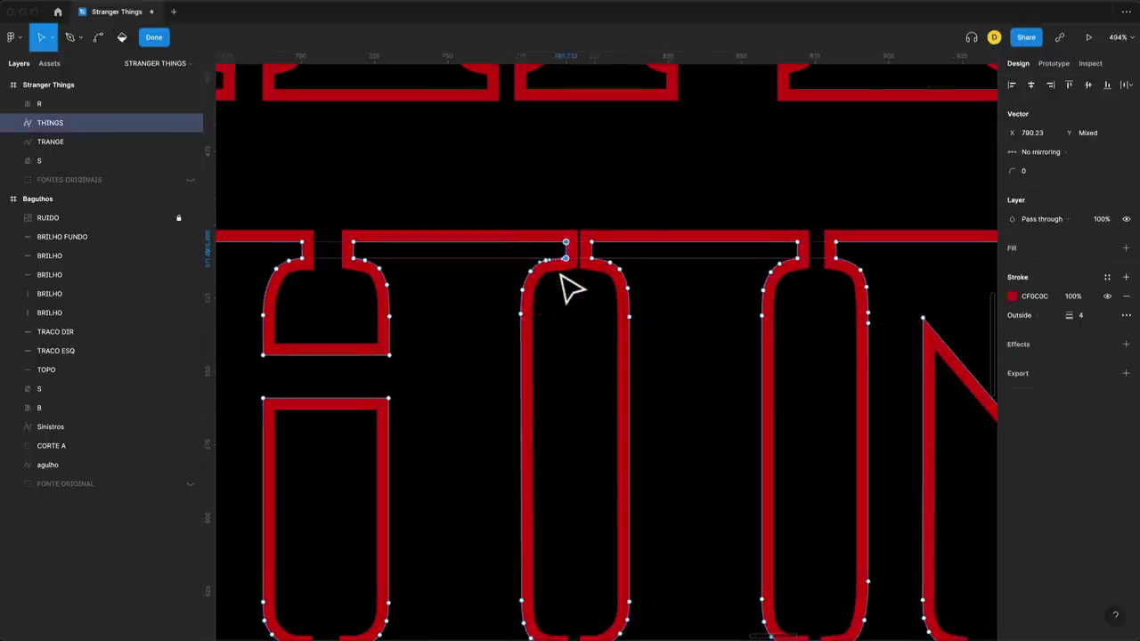
{"action": "left_click_drag", "start_coordinate": [580, 198], "coordinate": [605, 285]}
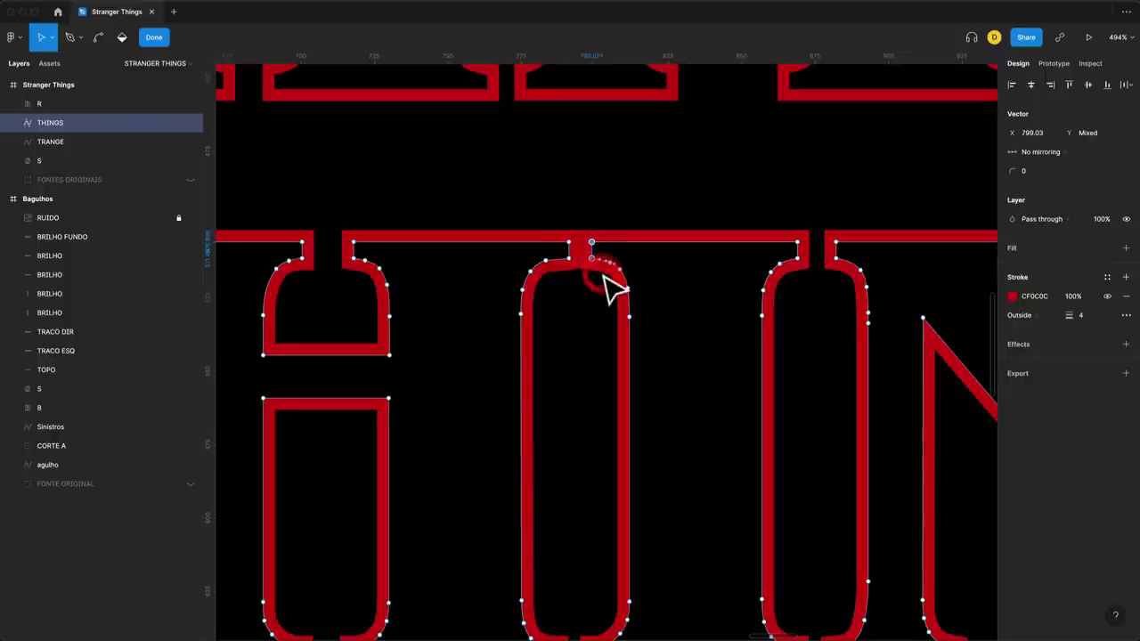
{"action": "key", "text": "Left"}
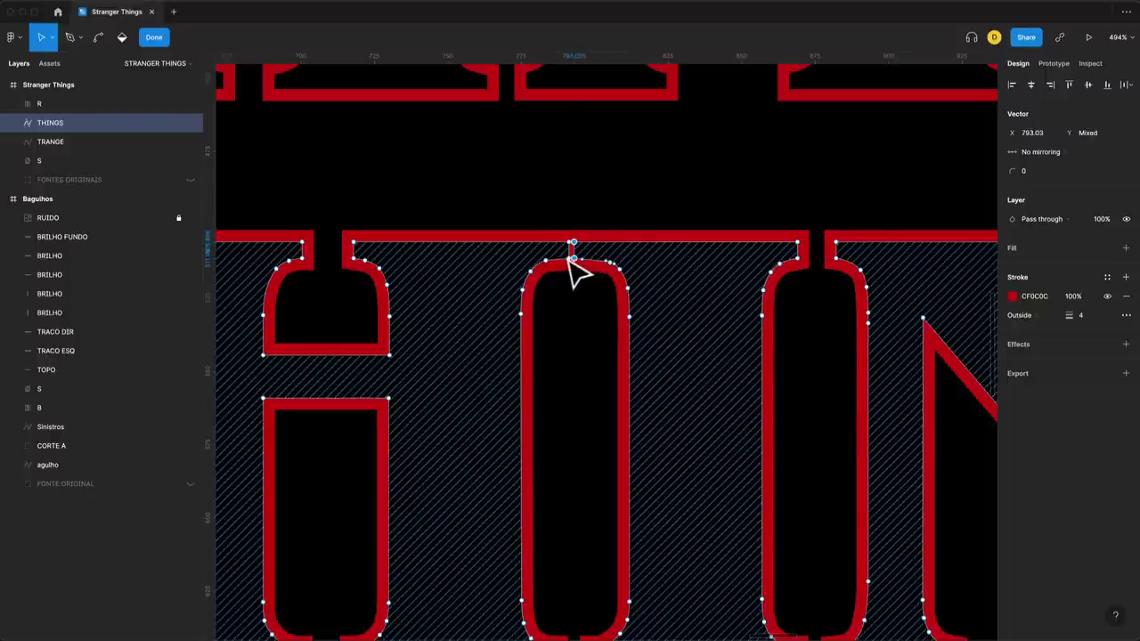
{"action": "left_click", "coordinate": [571, 251]}
{"action": "key", "text": "Right"}
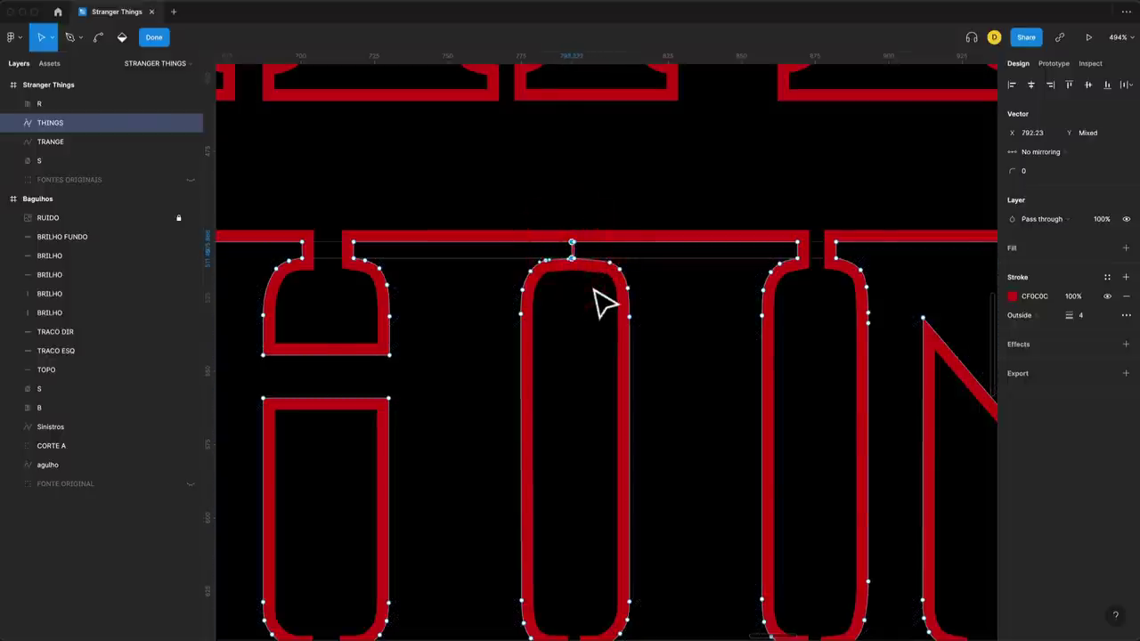
{"action": "left_click", "coordinate": [603, 198]}
Adjust the bottom joint points of the THINGS outline with arrow-key nudges
{"action": "scroll", "coordinate": [580, 300], "scroll_direction": "down", "scroll_amount": 5}
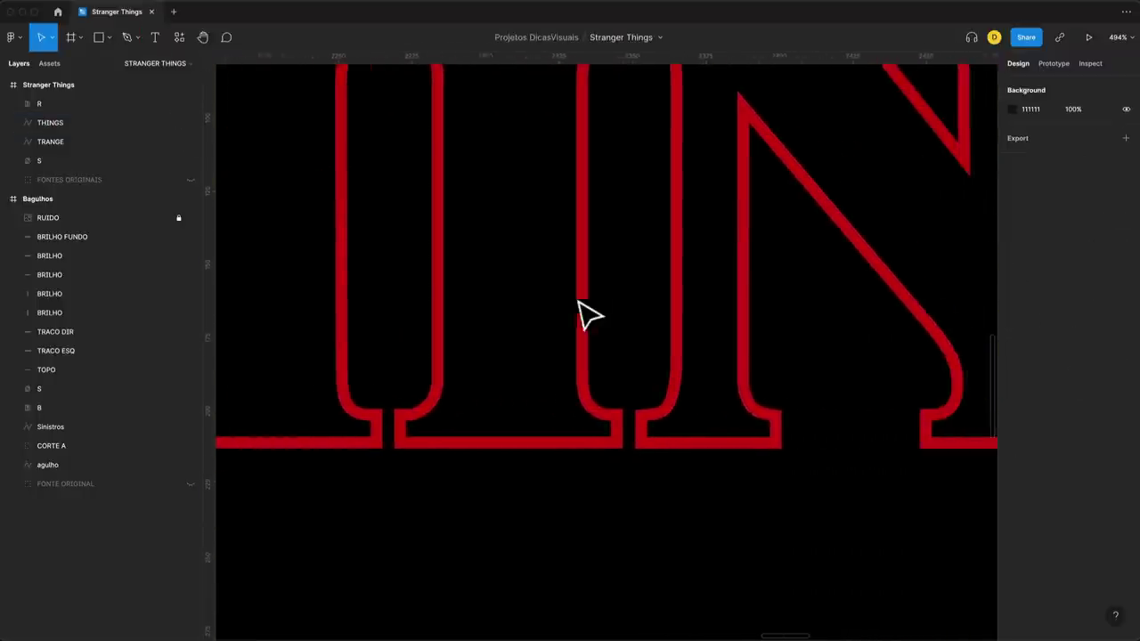
{"action": "scroll", "coordinate": [583, 313], "scroll_direction": "right", "scroll_amount": 5}
{"action": "scroll", "coordinate": [578, 312], "scroll_direction": "up", "scroll_amount": 1}
{"action": "scroll", "coordinate": [587, 366], "scroll_direction": "left", "scroll_amount": 4}
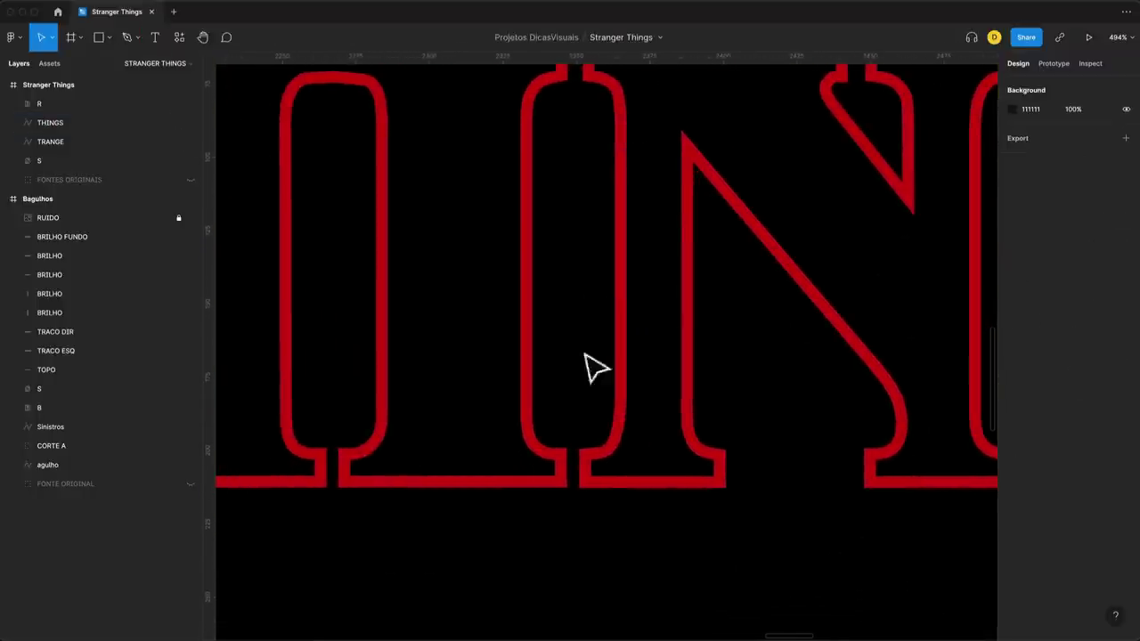
{"action": "left_click", "coordinate": [566, 477]}
{"action": "double_click", "coordinate": [566, 476]}
{"action": "left_click", "coordinate": [556, 463]}
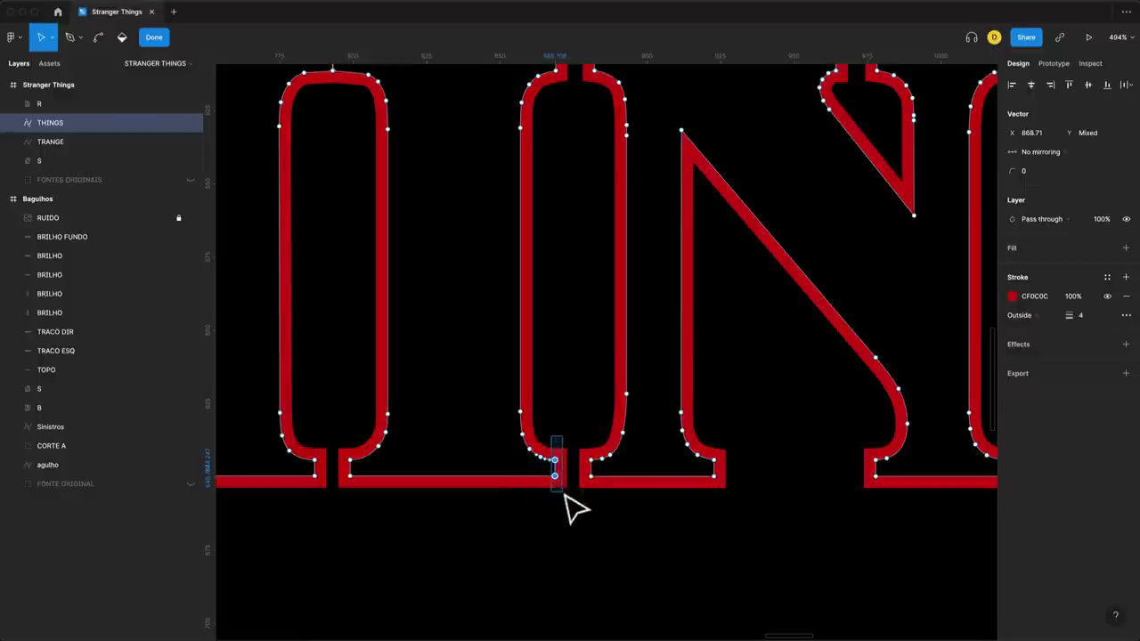
{"action": "key", "text": "Right"}
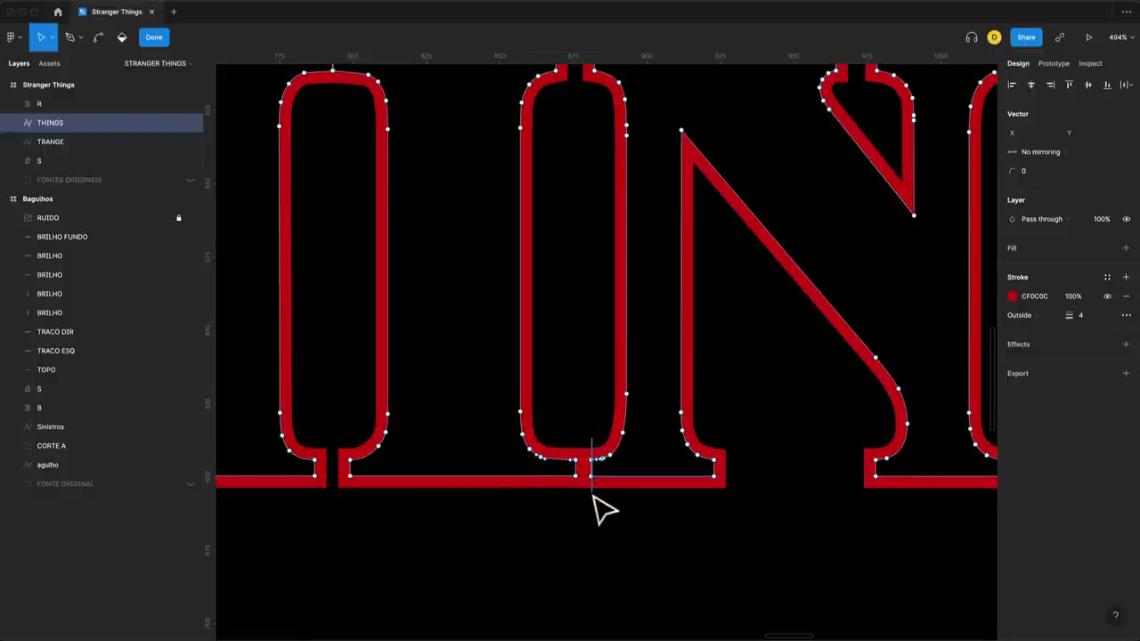
{"action": "key", "text": "Left"}
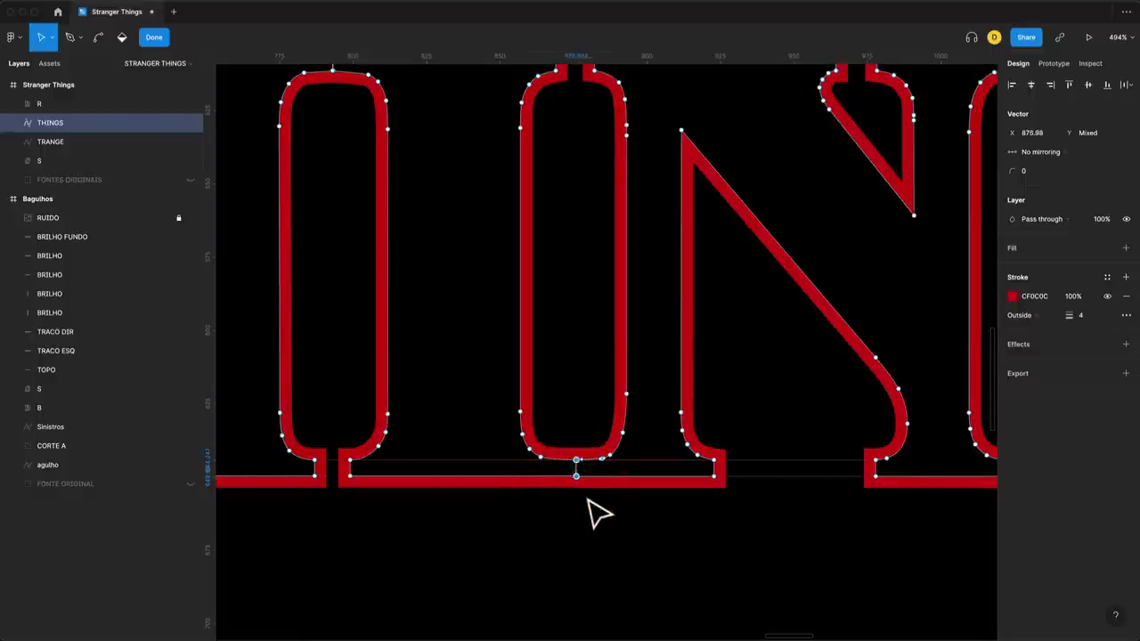
{"action": "left_click", "coordinate": [587, 512]}
Edit the TRANGE outline points to merge its baseline joints
{"action": "scroll", "coordinate": [605, 516], "scroll_direction": "down", "scroll_amount": 10}
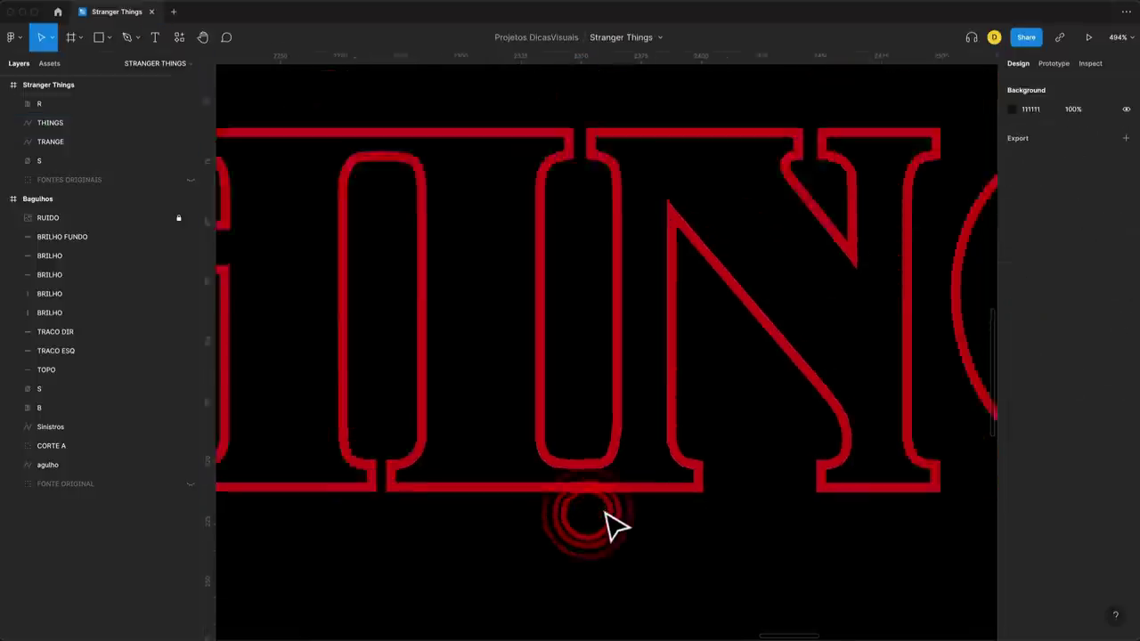
{"action": "scroll", "coordinate": [610, 427], "scroll_direction": "up", "scroll_amount": 3}
{"action": "scroll", "coordinate": [685, 436], "scroll_direction": "up", "scroll_amount": 3}
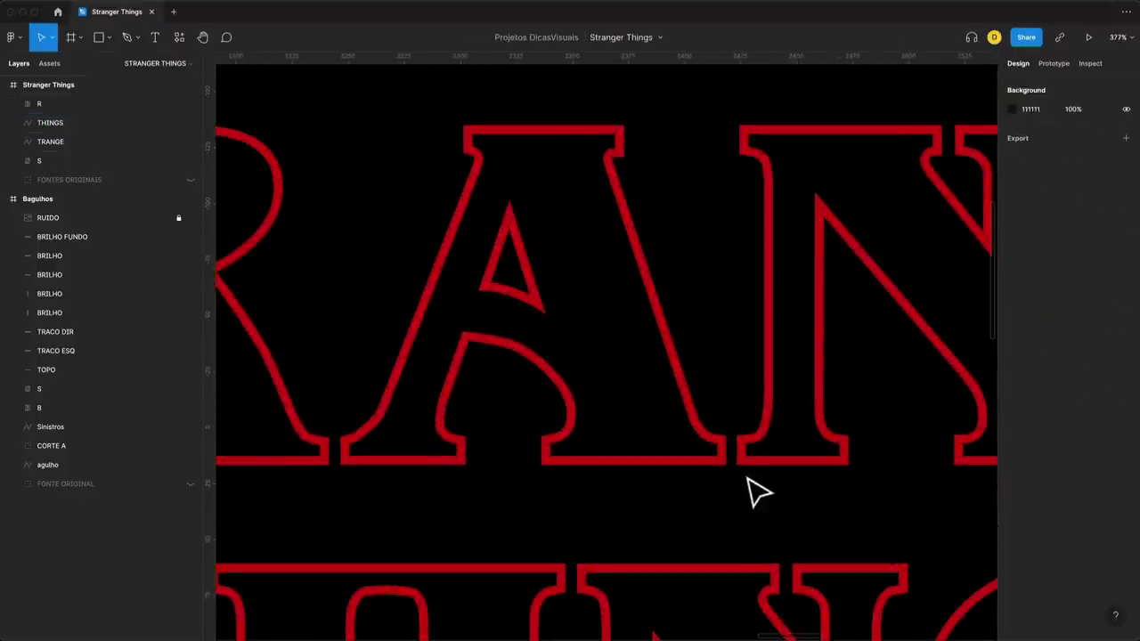
{"action": "scroll", "coordinate": [713, 480], "scroll_direction": "up", "scroll_amount": 2}
{"action": "double_click", "coordinate": [611, 460]}
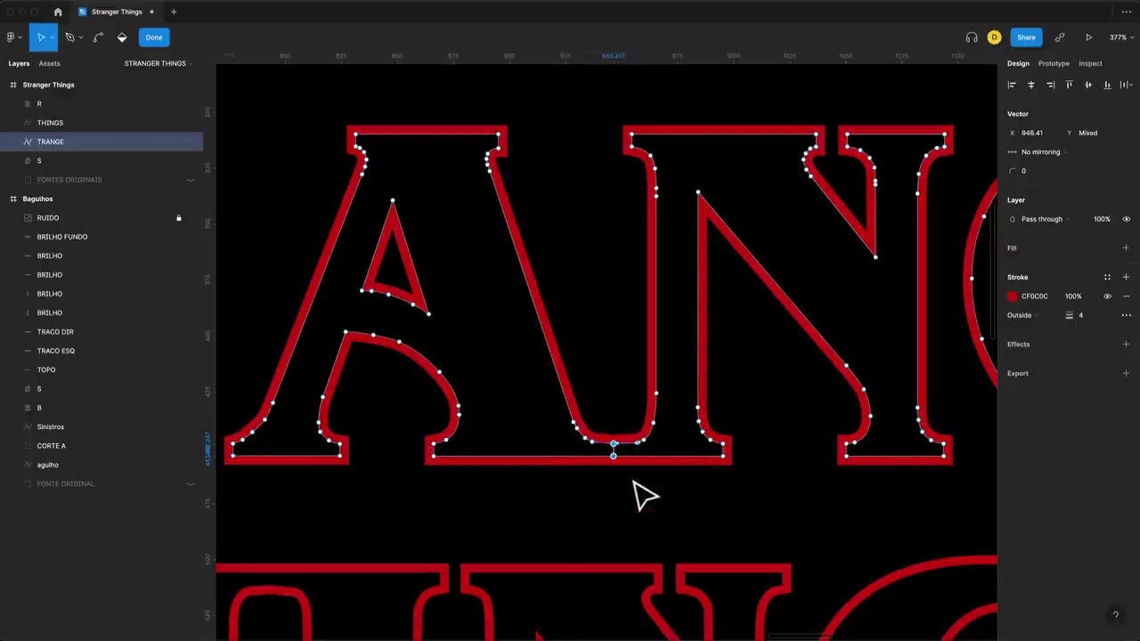
{"action": "left_click", "coordinate": [634, 495]}
Draw a 1381.86×25.88 bar above STRANGER, lower it slightly, and view the reference logo
{"action": "scroll", "coordinate": [634, 491], "scroll_direction": "down", "scroll_amount": 5}
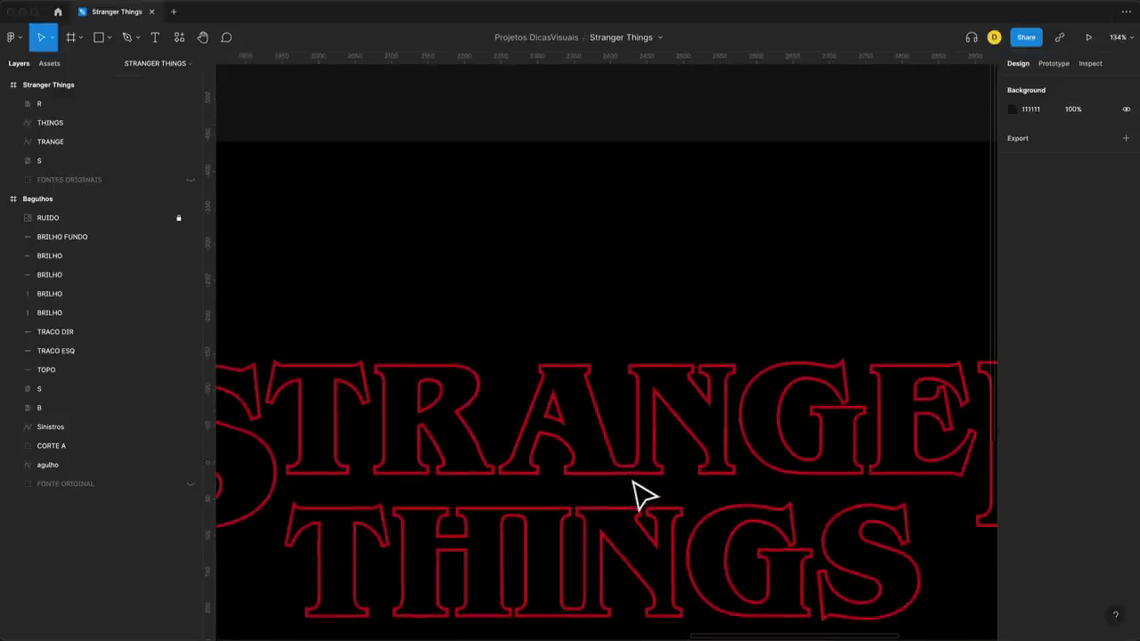
{"action": "scroll", "coordinate": [649, 490], "scroll_direction": "down", "scroll_amount": 2}
{"action": "scroll", "coordinate": [679, 367], "scroll_direction": "down", "scroll_amount": 2}
{"action": "scroll", "coordinate": [691, 401], "scroll_direction": "down", "scroll_amount": 3}
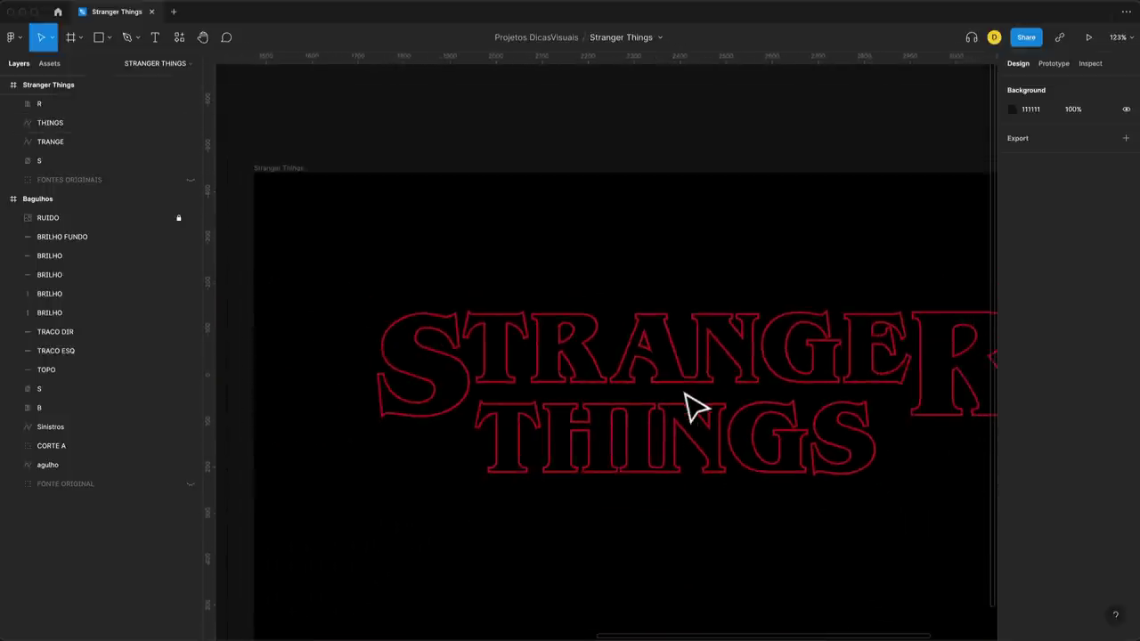
{"action": "scroll", "coordinate": [692, 401], "scroll_direction": "down", "scroll_amount": 1}
{"action": "scroll", "coordinate": [641, 436], "scroll_direction": "down", "scroll_amount": 1}
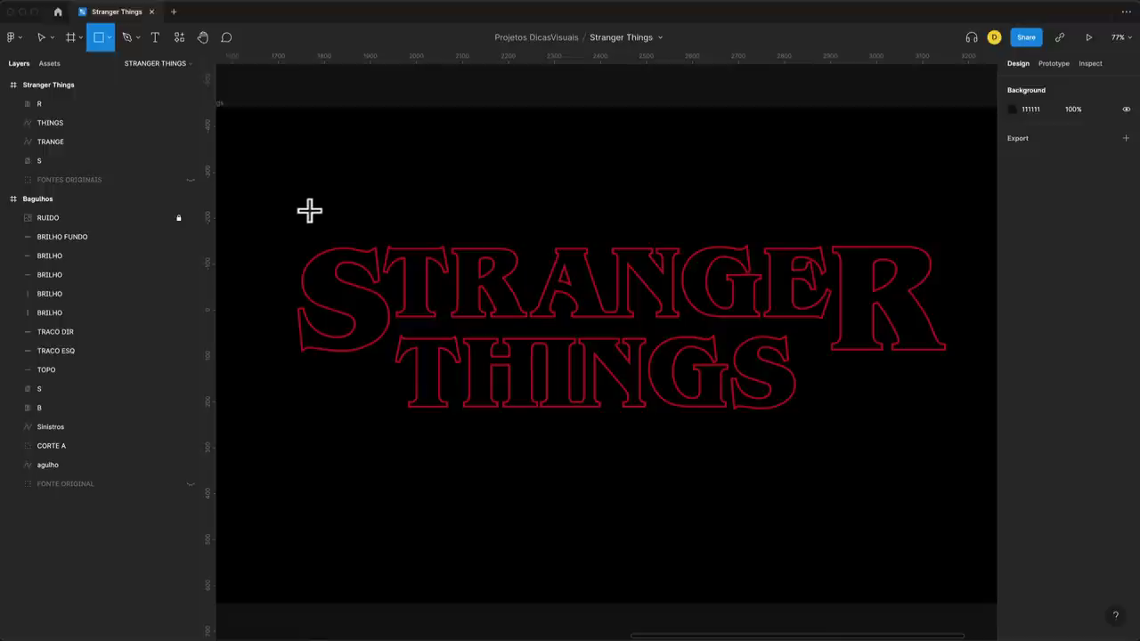
{"action": "left_click_drag", "start_coordinate": [299, 219], "coordinate": [934, 233]}
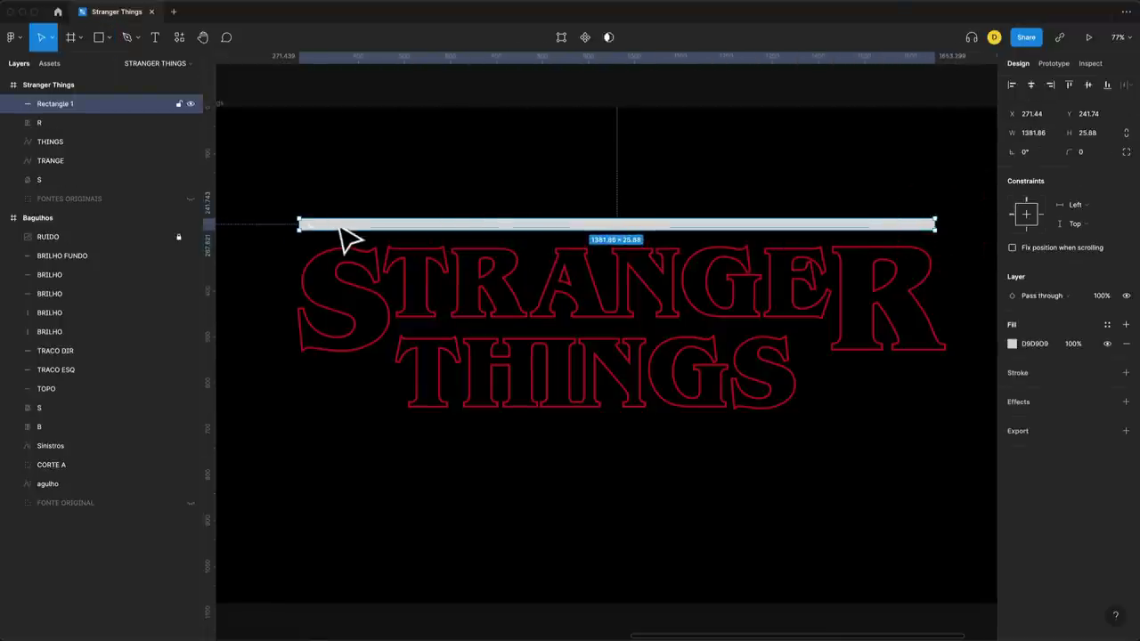
{"action": "left_click_drag", "start_coordinate": [344, 238], "coordinate": [347, 243]}
{"action": "key", "text": "super+Tab"}
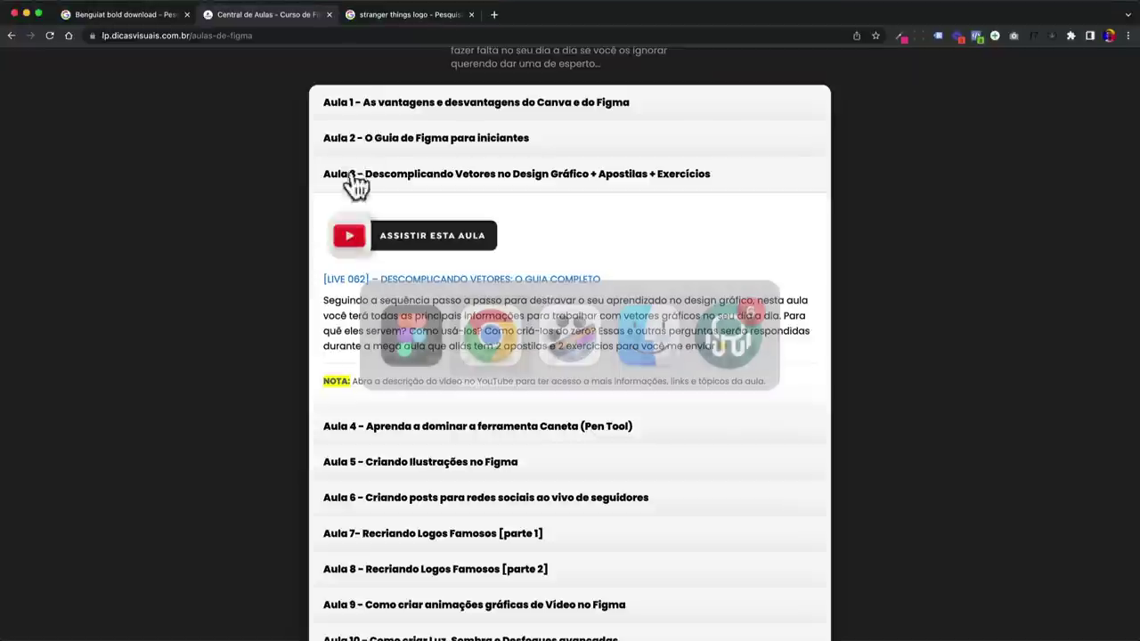
{"action": "left_click", "coordinate": [393, 12]}
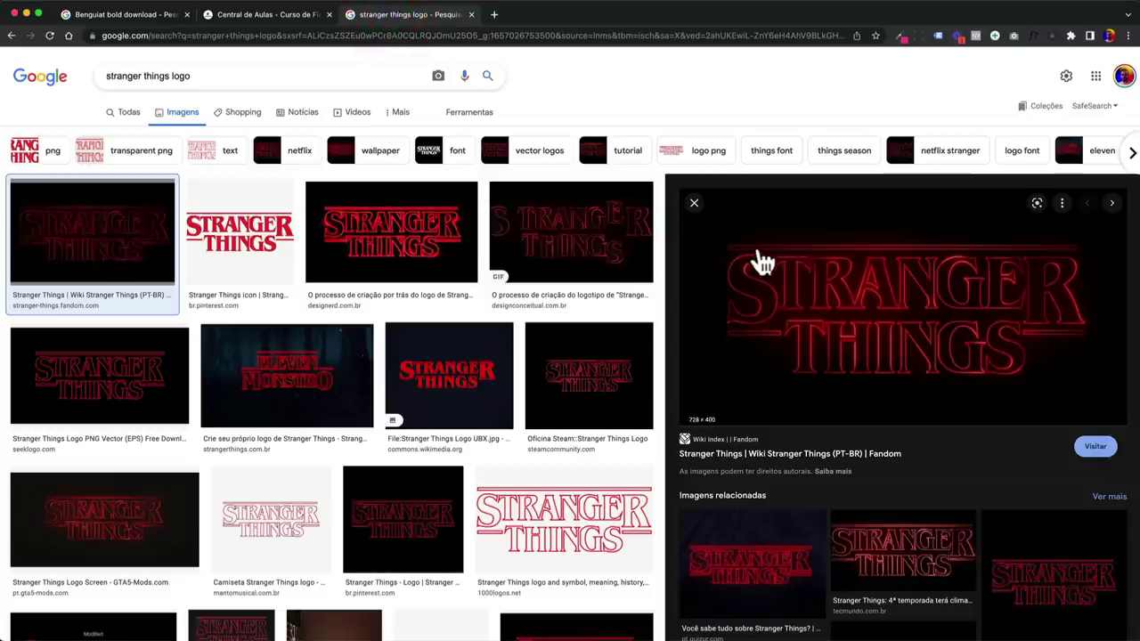
Thin the top bar to 15.53 tall, then try pasting the S style onto it and undo
{"action": "key", "text": "super+Tab"}
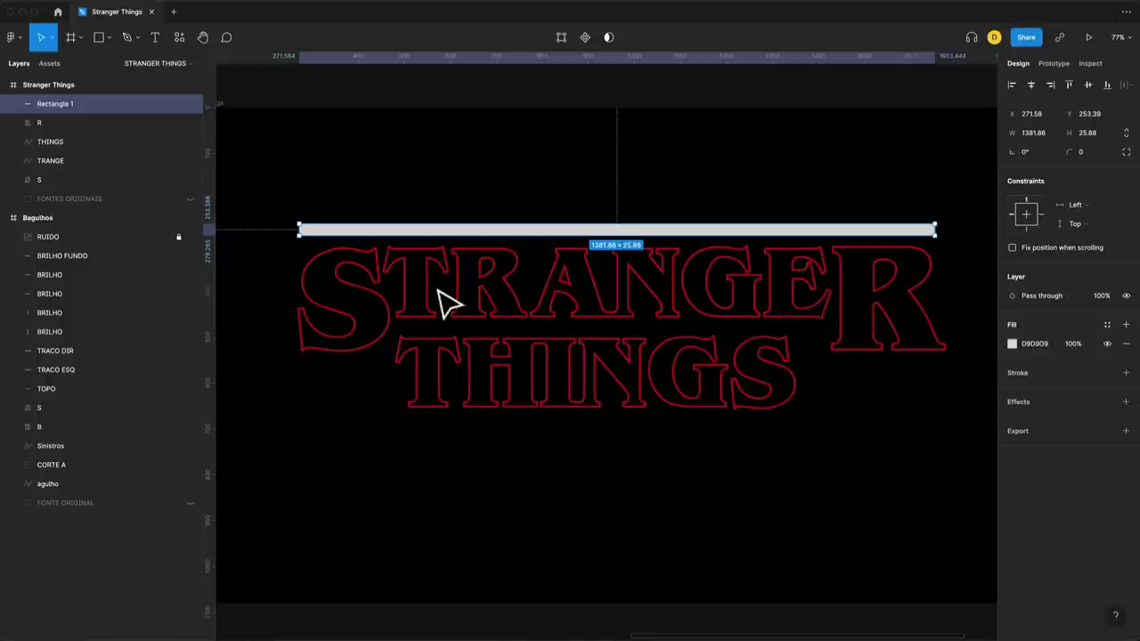
{"action": "left_click_drag", "start_coordinate": [416, 222], "coordinate": [416, 228]}
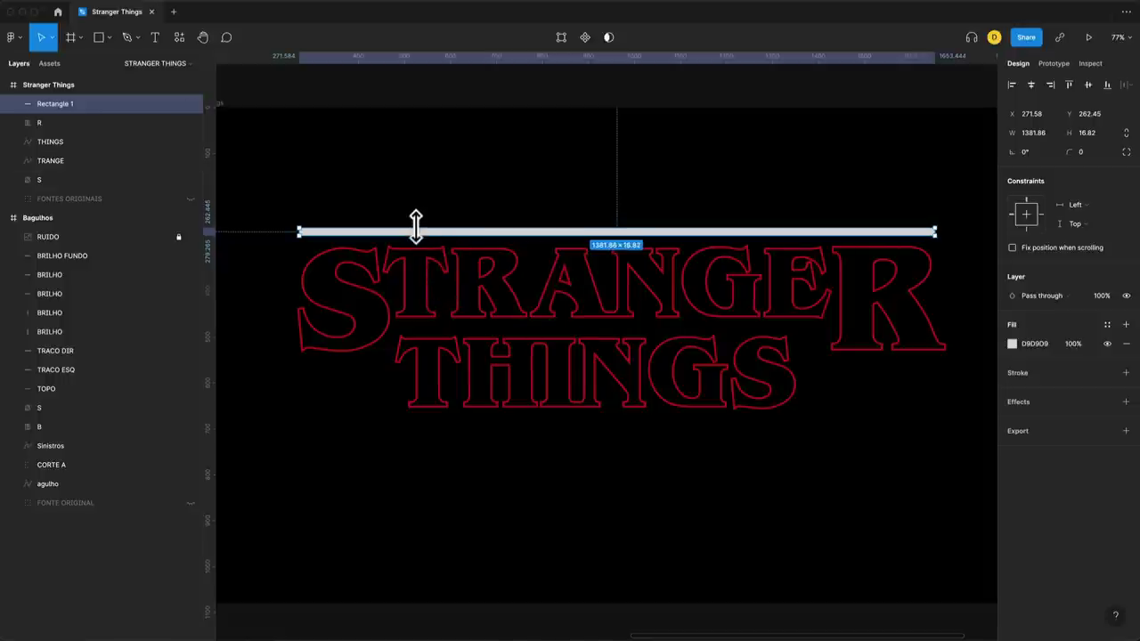
{"action": "left_click", "coordinate": [394, 241]}
{"action": "left_click", "coordinate": [373, 301]}
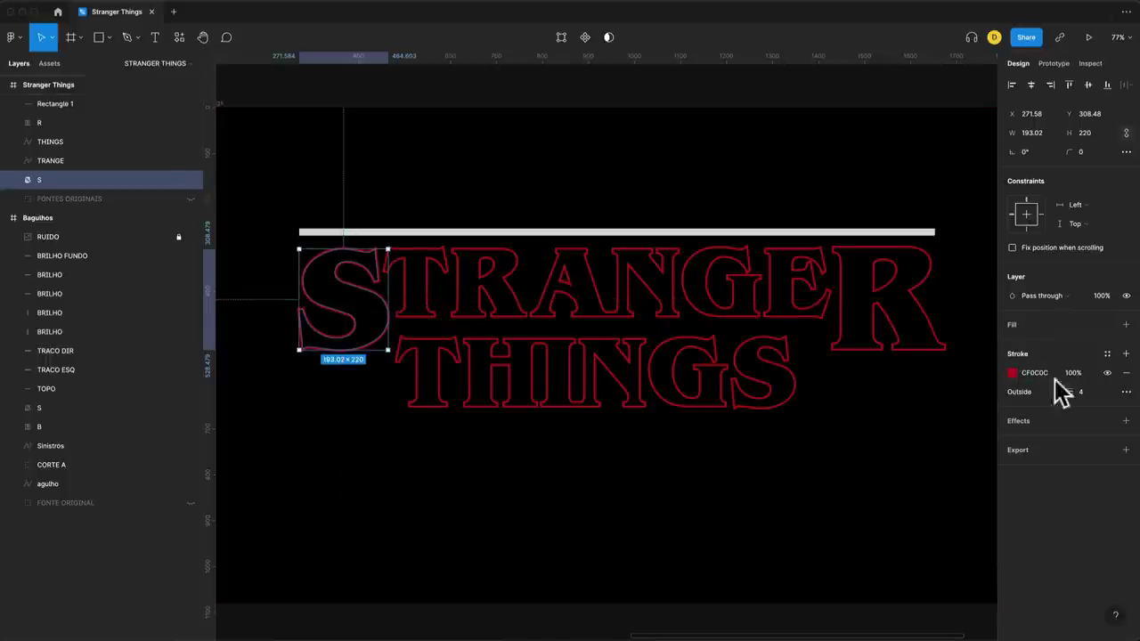
{"action": "left_click", "coordinate": [300, 232]}
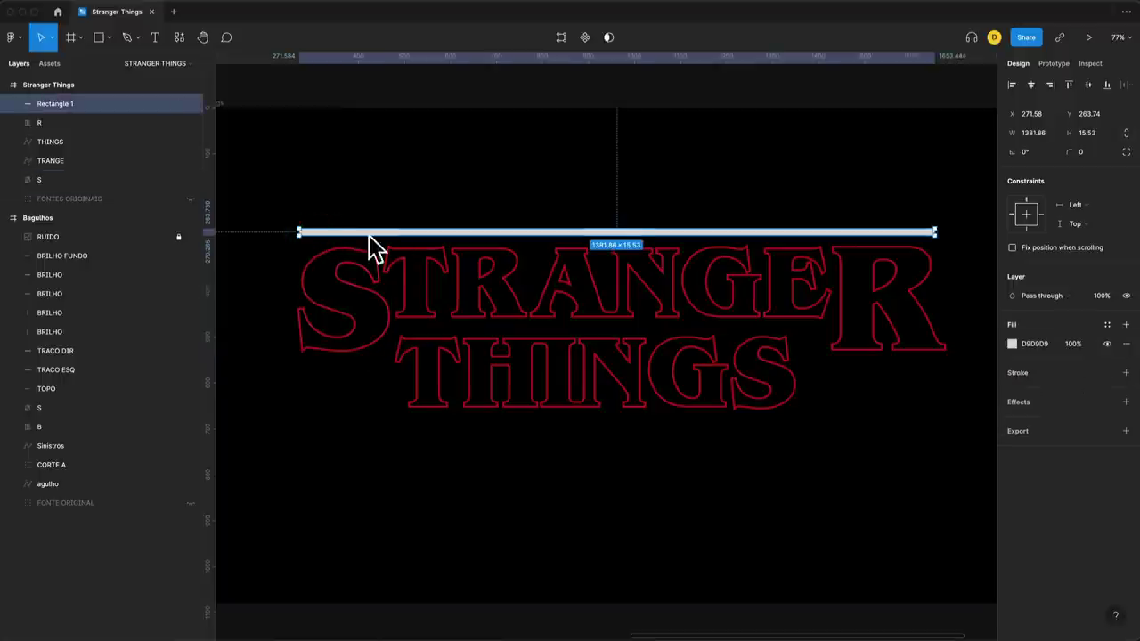
{"action": "key", "text": "ctrl+alt+v"}
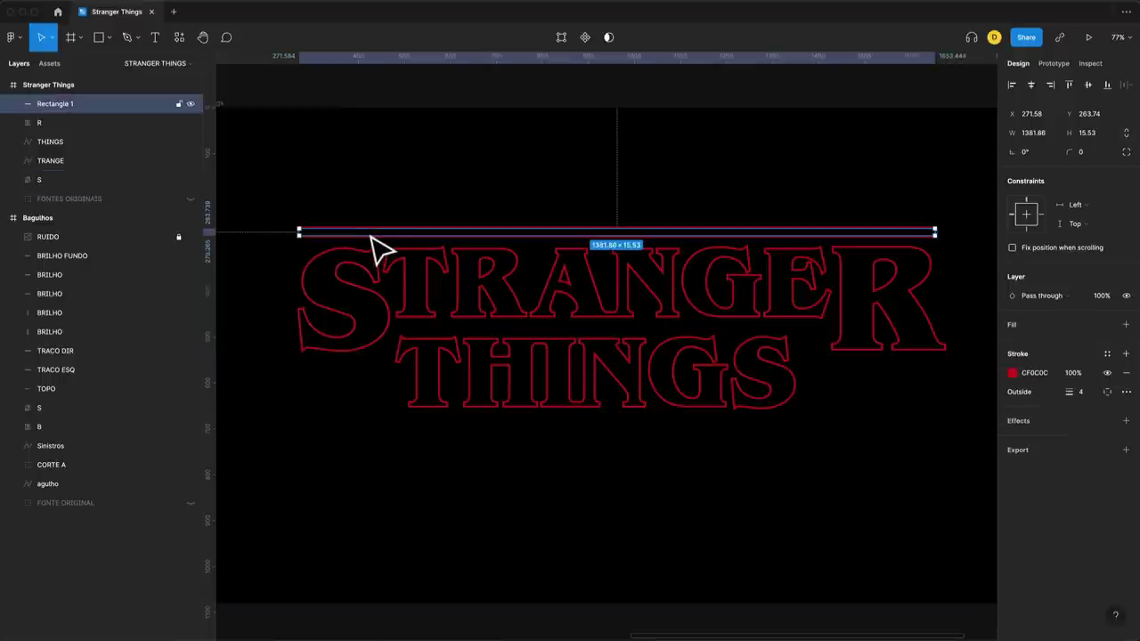
{"action": "key", "text": "ctrl+z"}
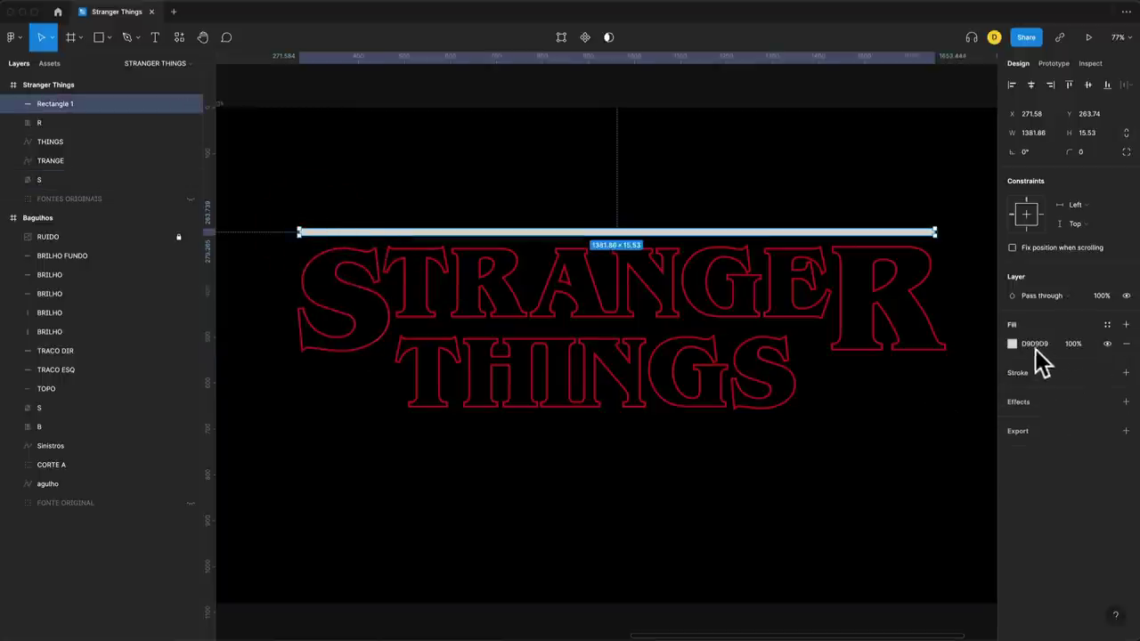
Replace the top bar's grey fill with a 4-weight stroke in the letters' red CF0C0C
{"action": "left_click", "coordinate": [1125, 344]}
{"action": "left_click", "coordinate": [1125, 354]}
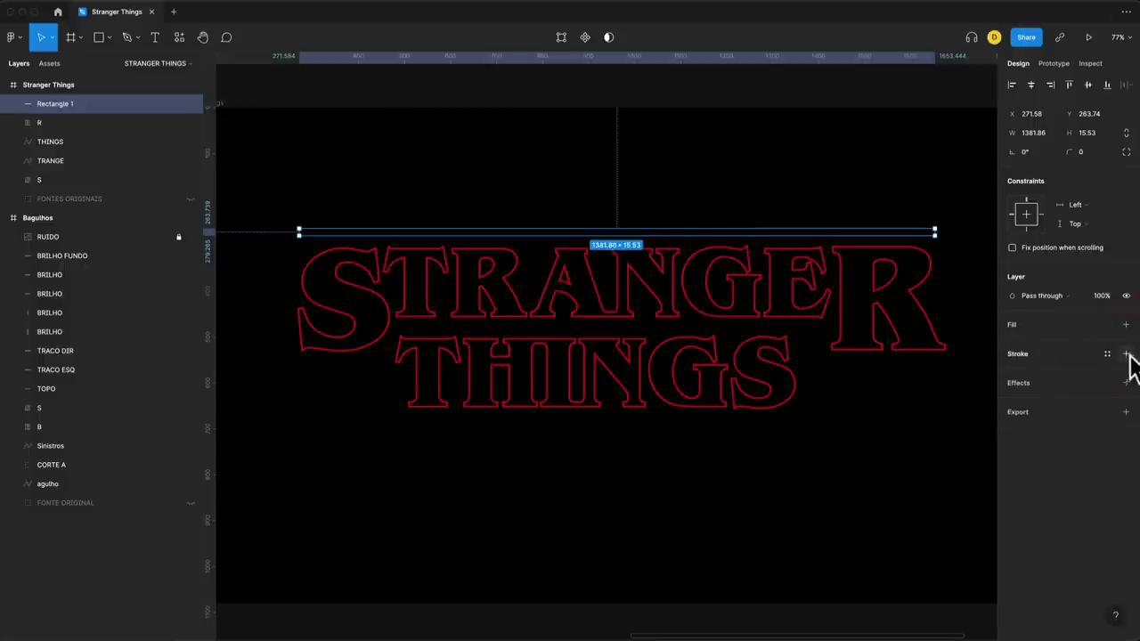
{"action": "left_click", "coordinate": [1012, 372]}
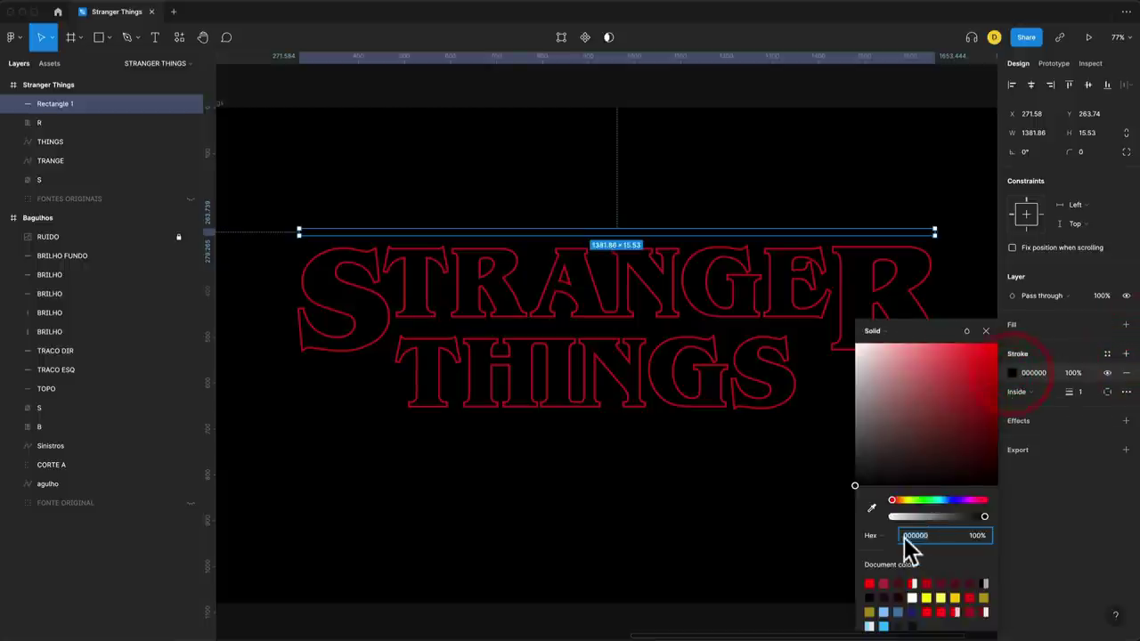
{"action": "left_click", "coordinate": [870, 510]}
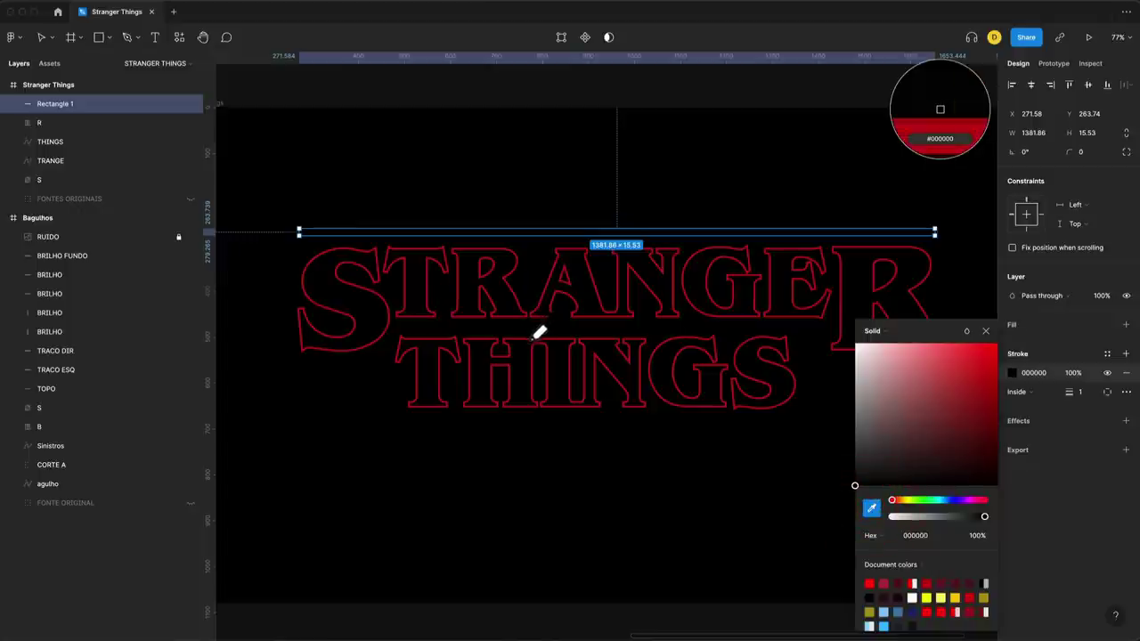
{"action": "left_click", "coordinate": [532, 337]}
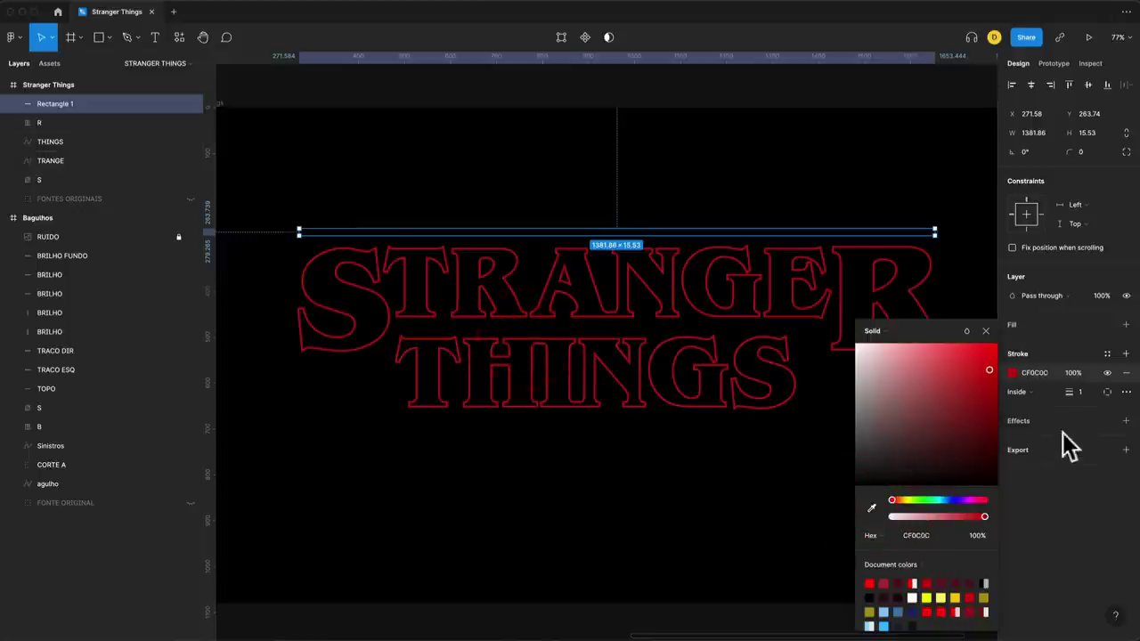
{"action": "left_click", "coordinate": [1078, 392]}
{"action": "type", "text": "4"}
{"action": "key", "text": "Return"}
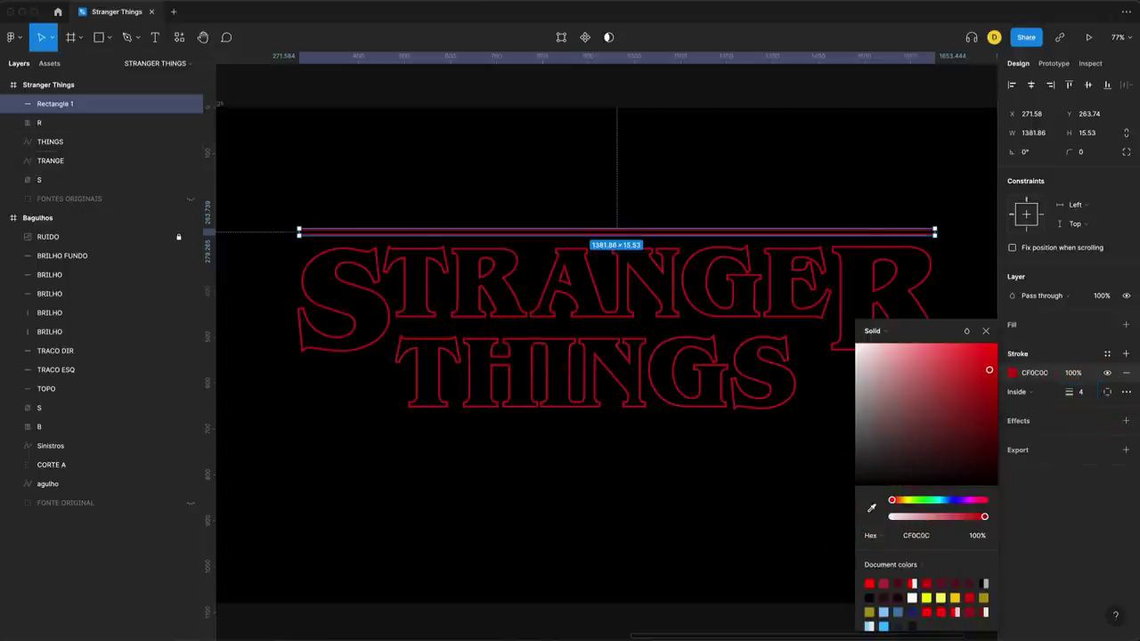
{"action": "left_click", "coordinate": [755, 164]}
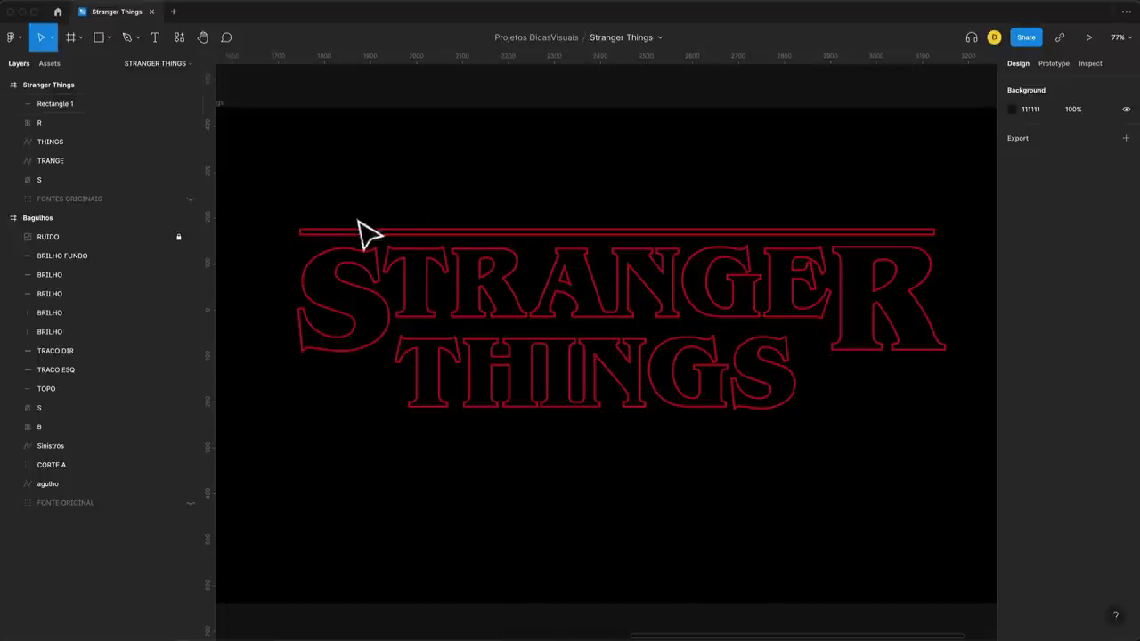
Set the top bar's stroke position to Outside after comparing it with Inside
{"action": "left_click", "coordinate": [332, 231]}
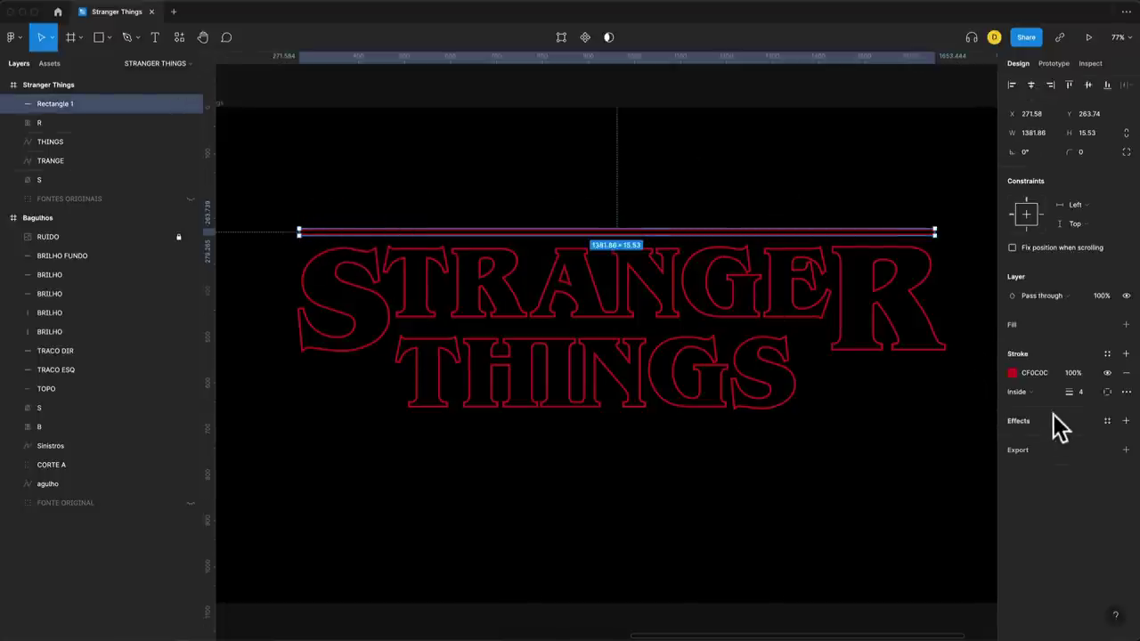
{"action": "left_click", "coordinate": [1023, 393]}
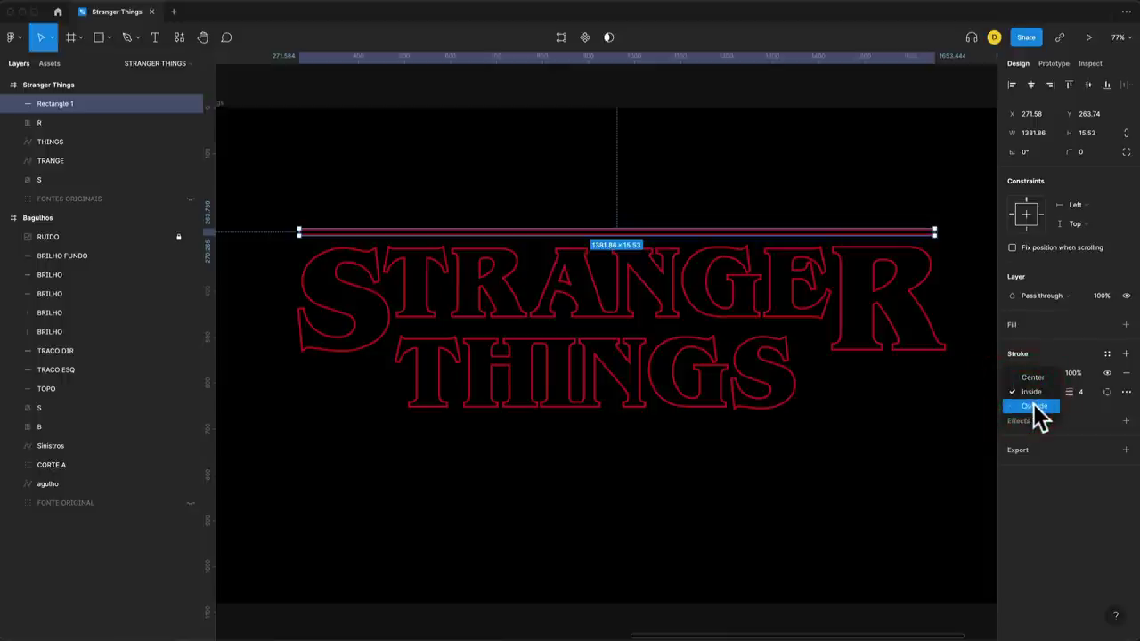
{"action": "left_click", "coordinate": [1034, 406]}
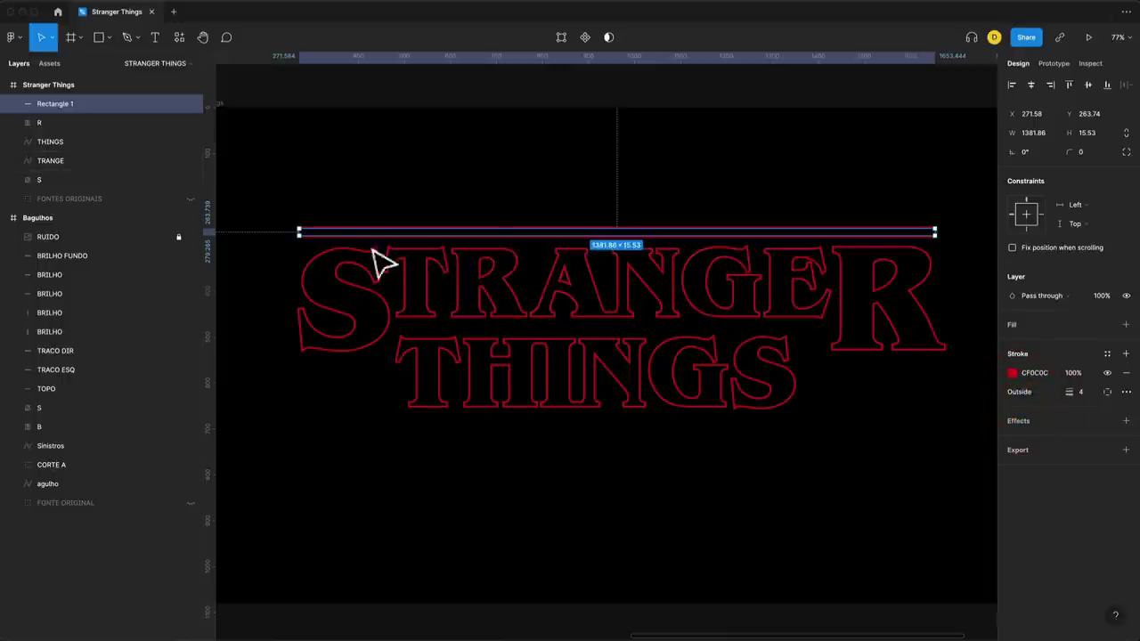
{"action": "left_click", "coordinate": [1029, 397]}
{"action": "left_click", "coordinate": [1030, 379]}
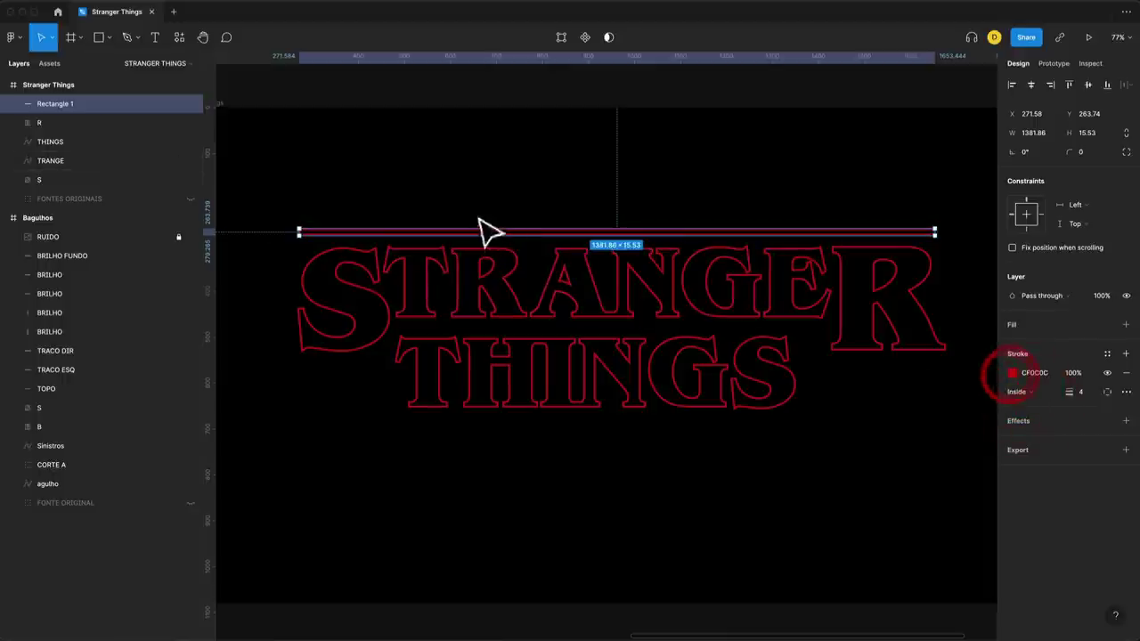
{"action": "left_click", "coordinate": [1027, 398]}
{"action": "left_click", "coordinate": [1026, 411]}
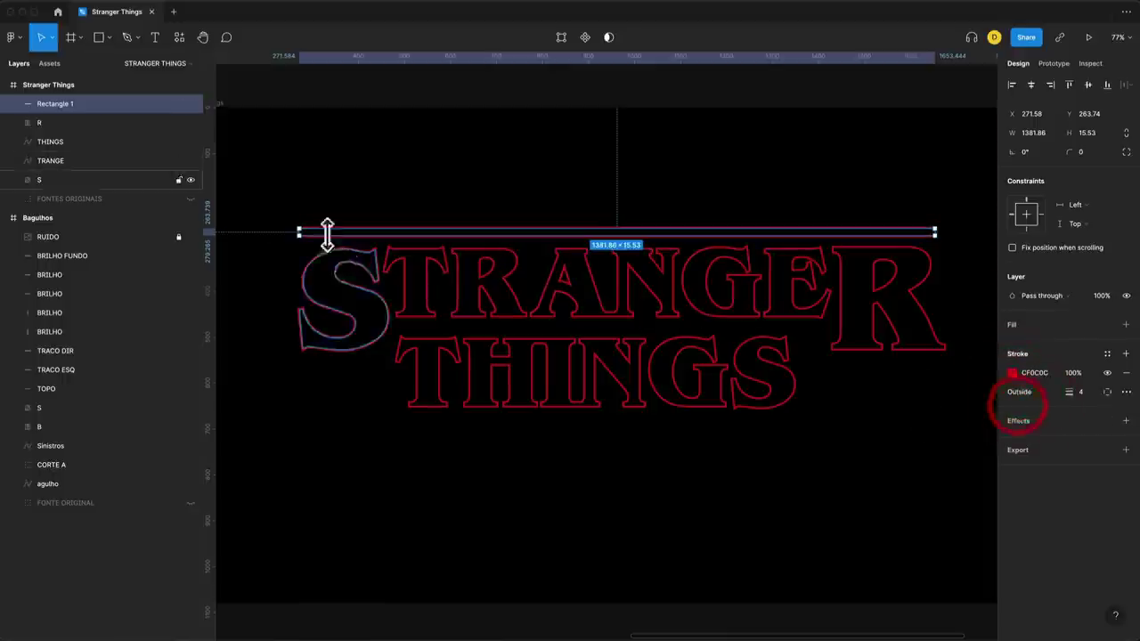
Widen the top bar so it reaches the R's edge
{"action": "scroll", "coordinate": [378, 231], "scroll_direction": "up", "scroll_amount": 5}
{"action": "scroll", "coordinate": [334, 258], "scroll_direction": "down", "scroll_amount": 5}
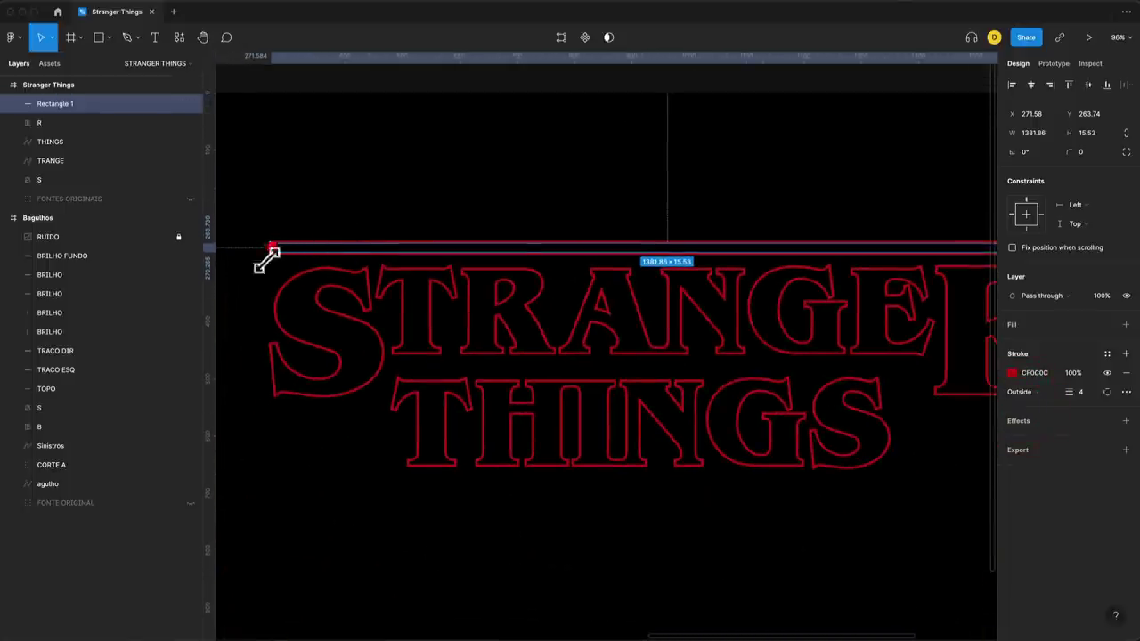
{"action": "scroll", "coordinate": [280, 279], "scroll_direction": "right", "scroll_amount": 2}
{"action": "scroll", "coordinate": [288, 275], "scroll_direction": "right", "scroll_amount": 5}
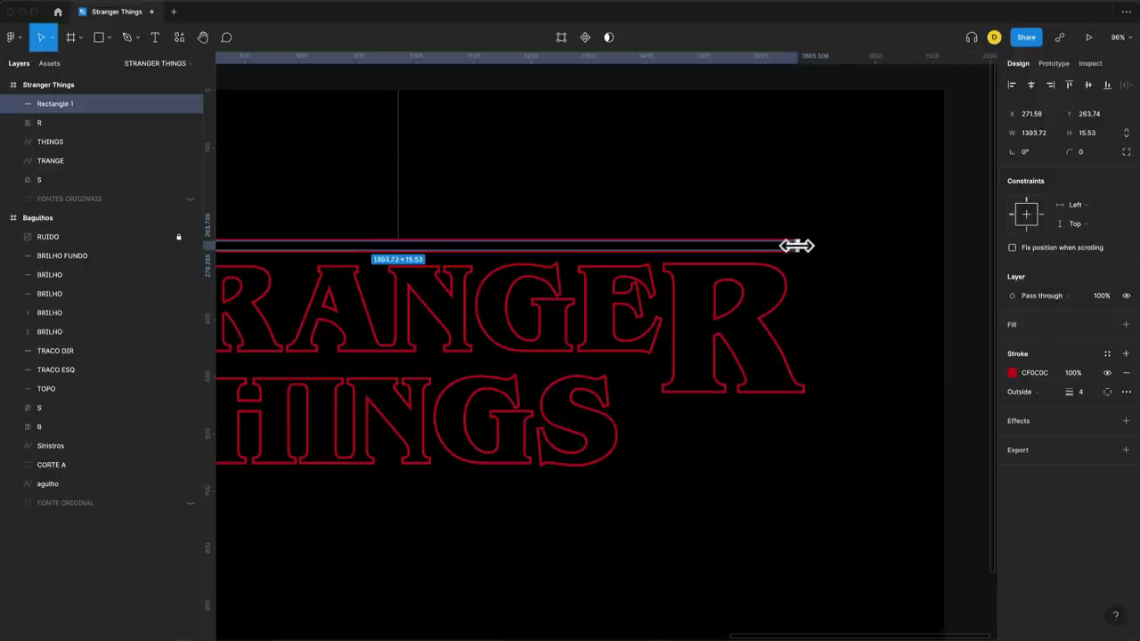
{"action": "scroll", "coordinate": [792, 258], "scroll_direction": "down", "scroll_amount": 3}
{"action": "left_click_drag", "start_coordinate": [796, 246], "coordinate": [781, 254]}
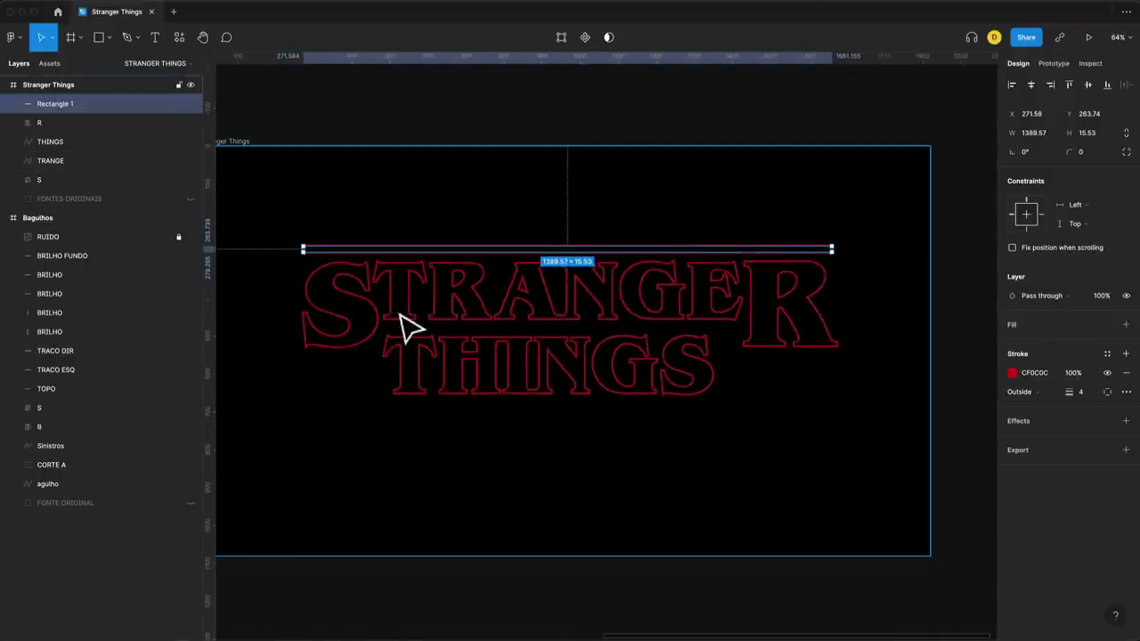
Duplicate the top bar into two short side bars flanking THINGS on the left and right
{"action": "key", "text": "ctrl+d"}
{"action": "left_click_drag", "start_coordinate": [343, 252], "coordinate": [345, 364]}
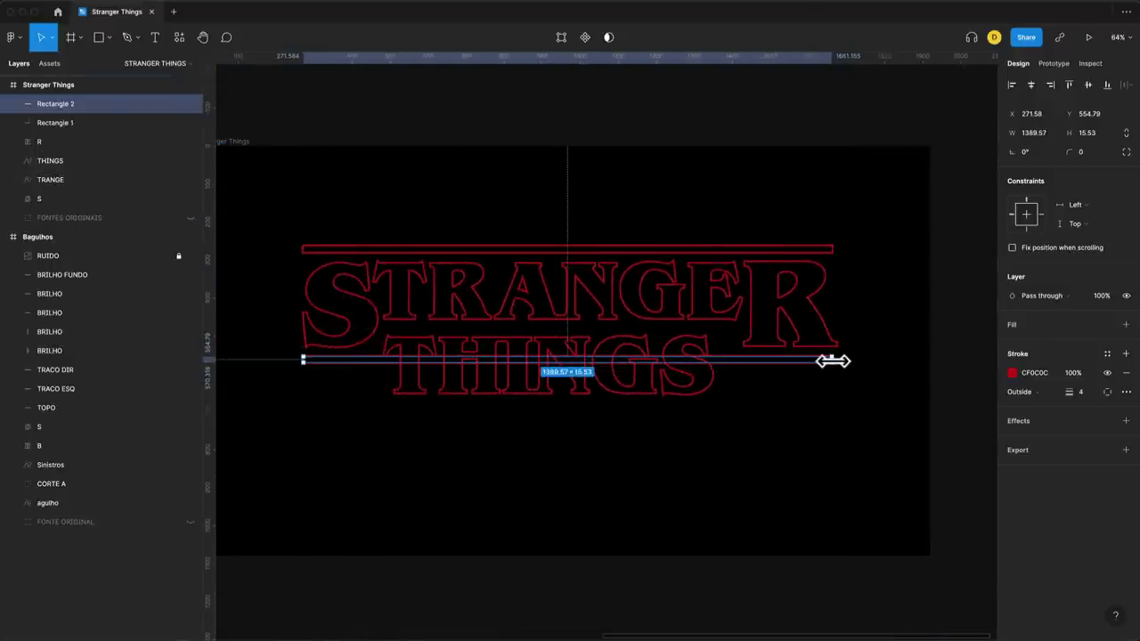
{"action": "left_click_drag", "start_coordinate": [832, 360], "coordinate": [374, 357]}
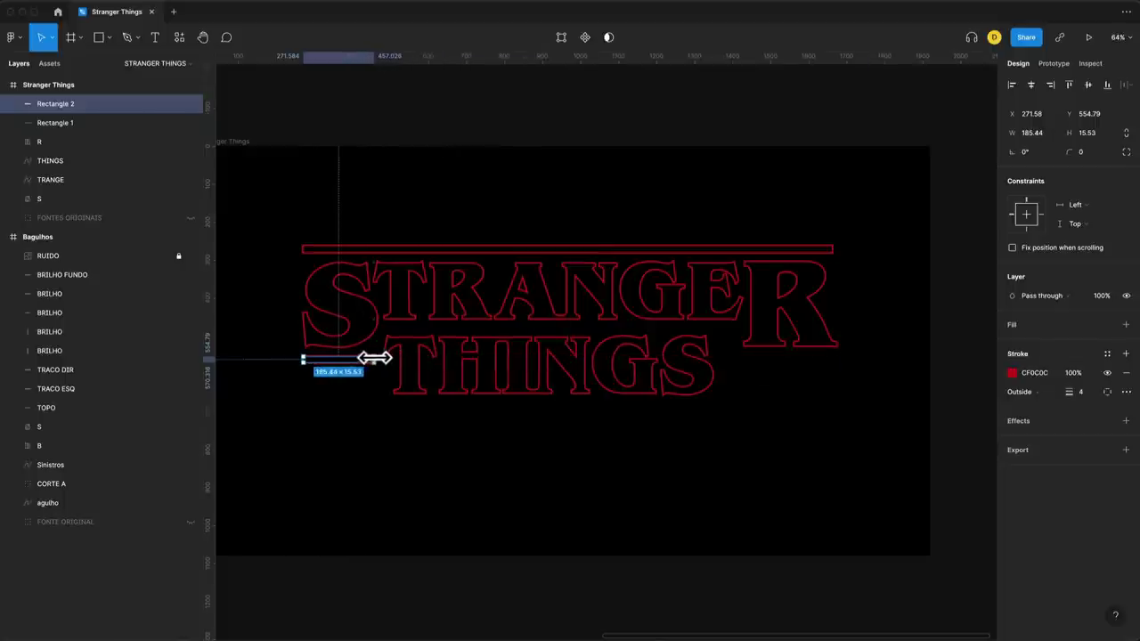
{"action": "mouse_move", "coordinate": [349, 367]}
{"action": "left_mouse_down"}
{"action": "mouse_move", "coordinate": [767, 368]}
{"action": "mouse_move", "coordinate": [789, 379]}
{"action": "left_mouse_up"}
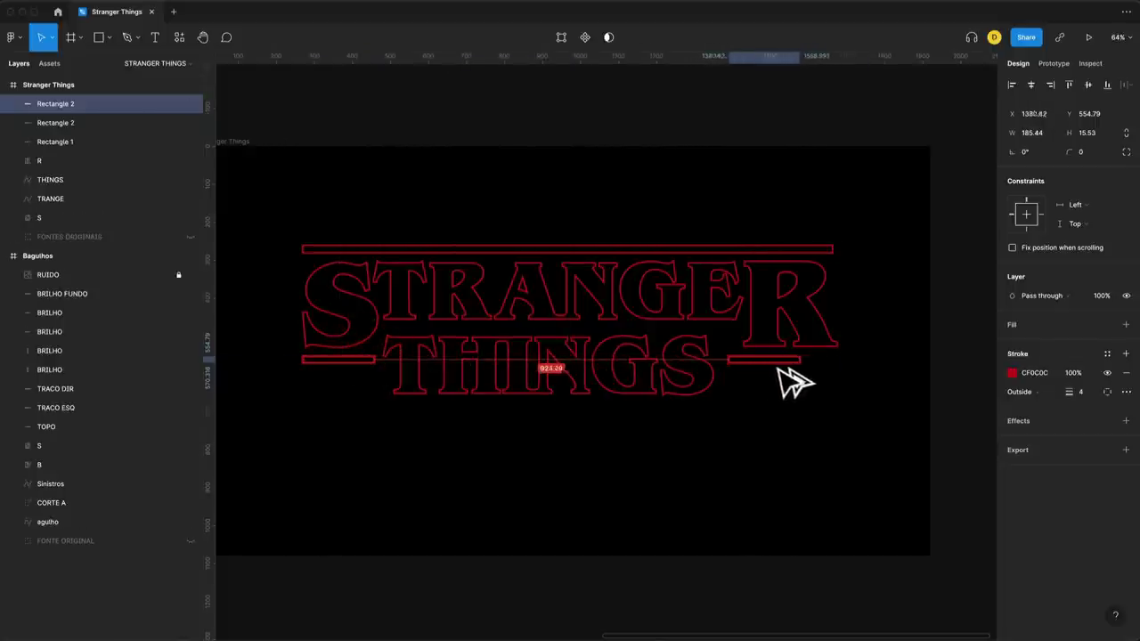
Center THINGS and TRANGE on each other
{"action": "left_click", "coordinate": [483, 374]}
{"action": "left_click", "coordinate": [650, 305], "text": "shift"}
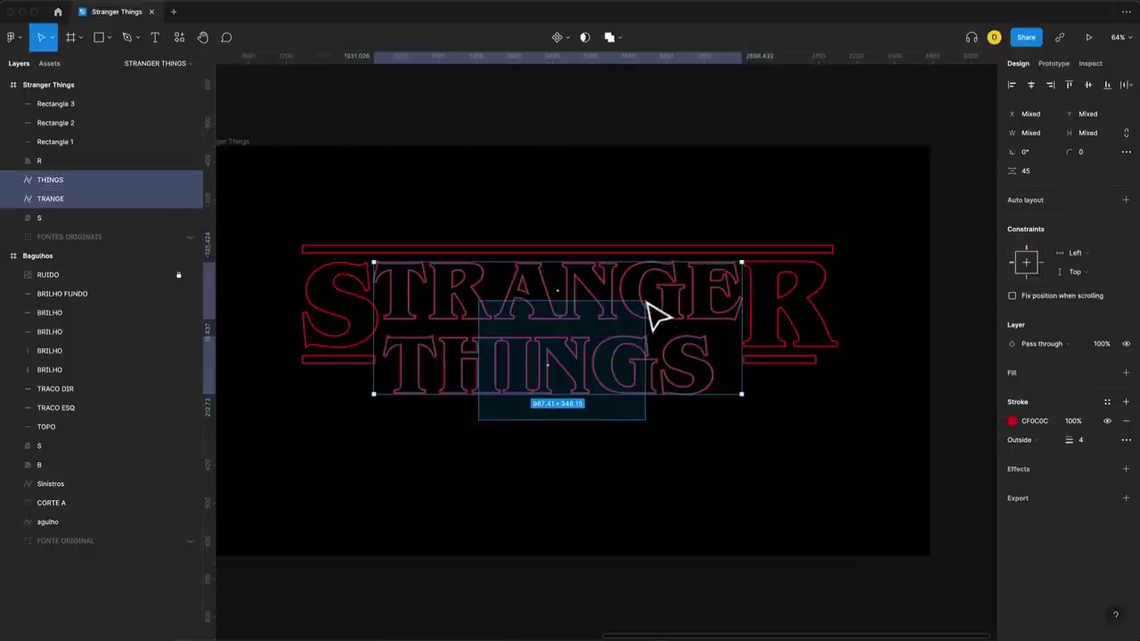
{"action": "left_click", "coordinate": [579, 400]}
{"action": "left_click_drag", "start_coordinate": [532, 439], "coordinate": [659, 290]}
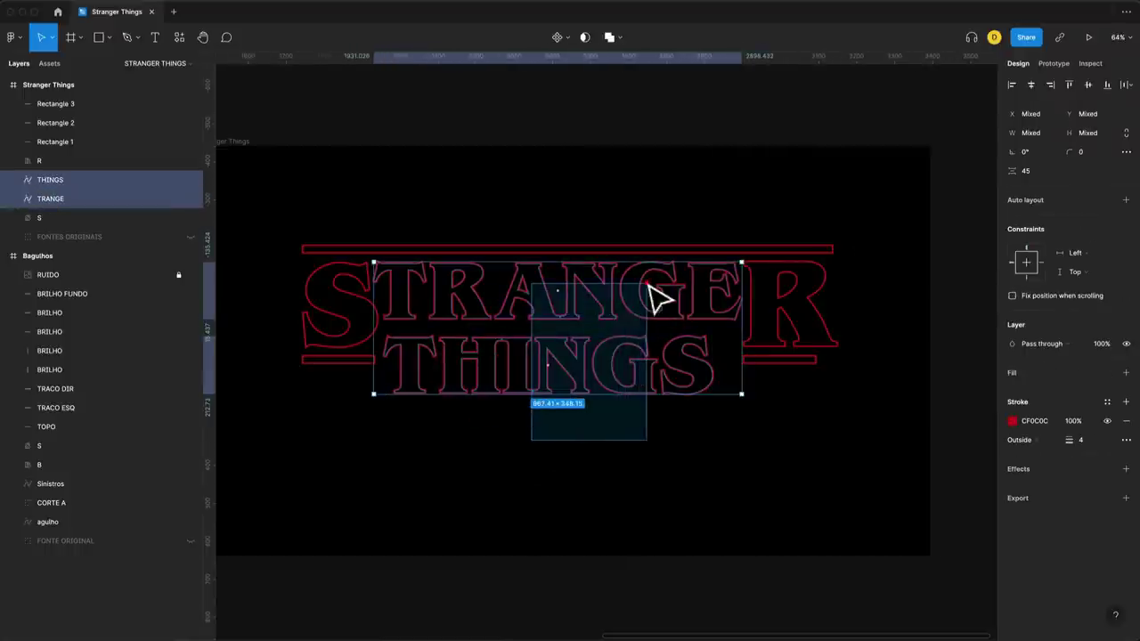
{"action": "left_click", "coordinate": [1033, 87]}
{"action": "left_click", "coordinate": [560, 460]}
Select the big S and R letters together
{"action": "left_click", "coordinate": [361, 362]}
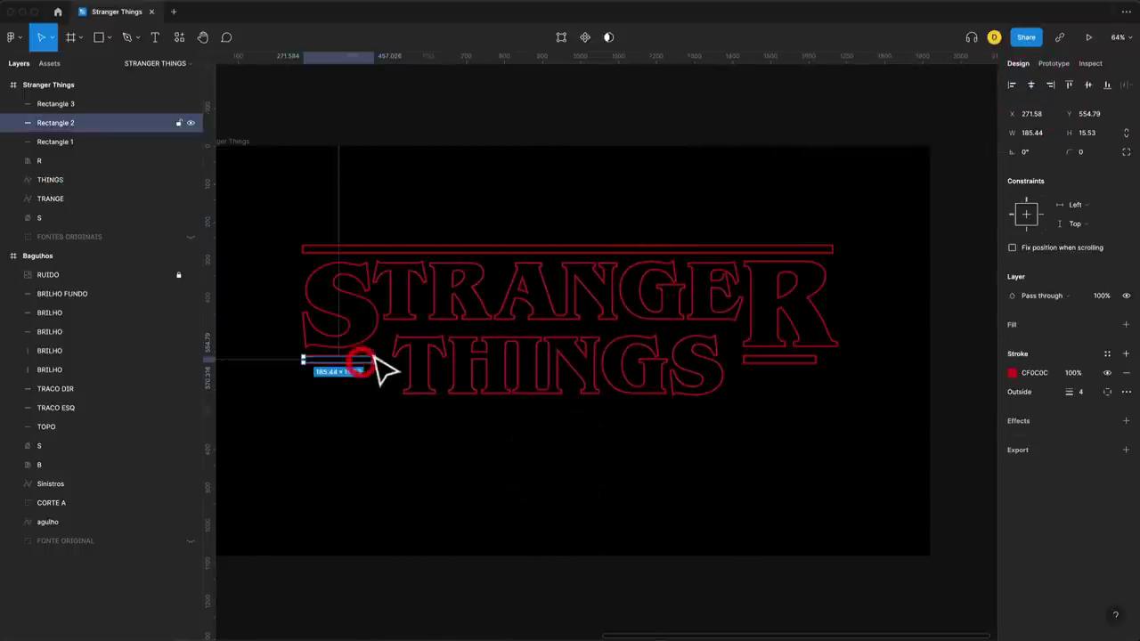
{"action": "left_click", "coordinate": [359, 326]}
{"action": "left_click", "coordinate": [344, 326]}
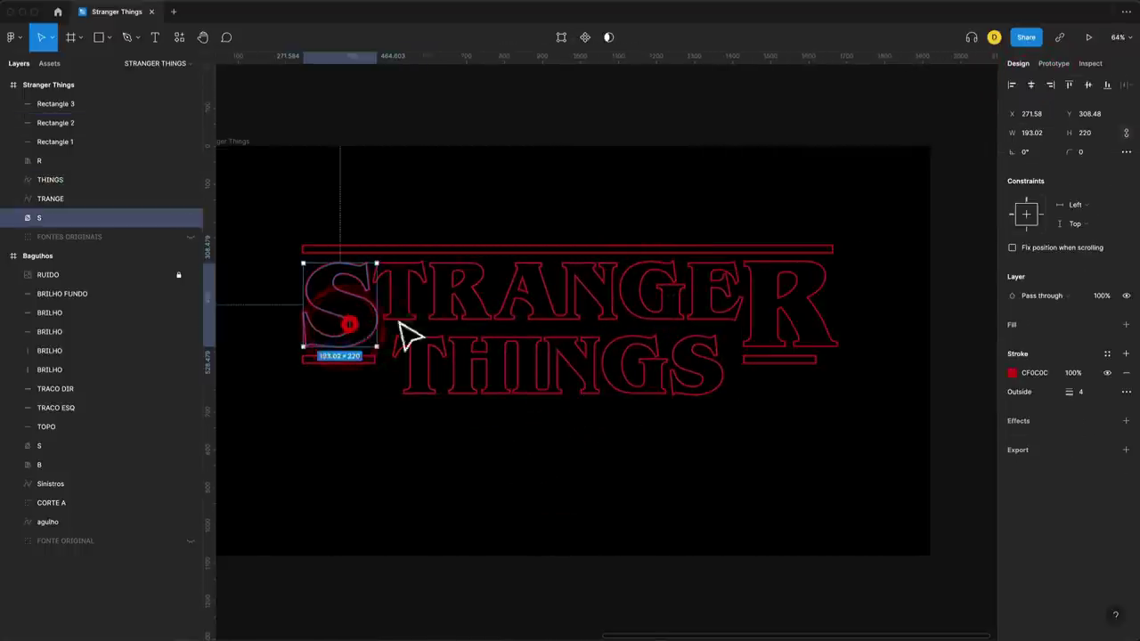
{"action": "left_click", "coordinate": [755, 317], "text": "shift"}
{"action": "type", "text": "200"}
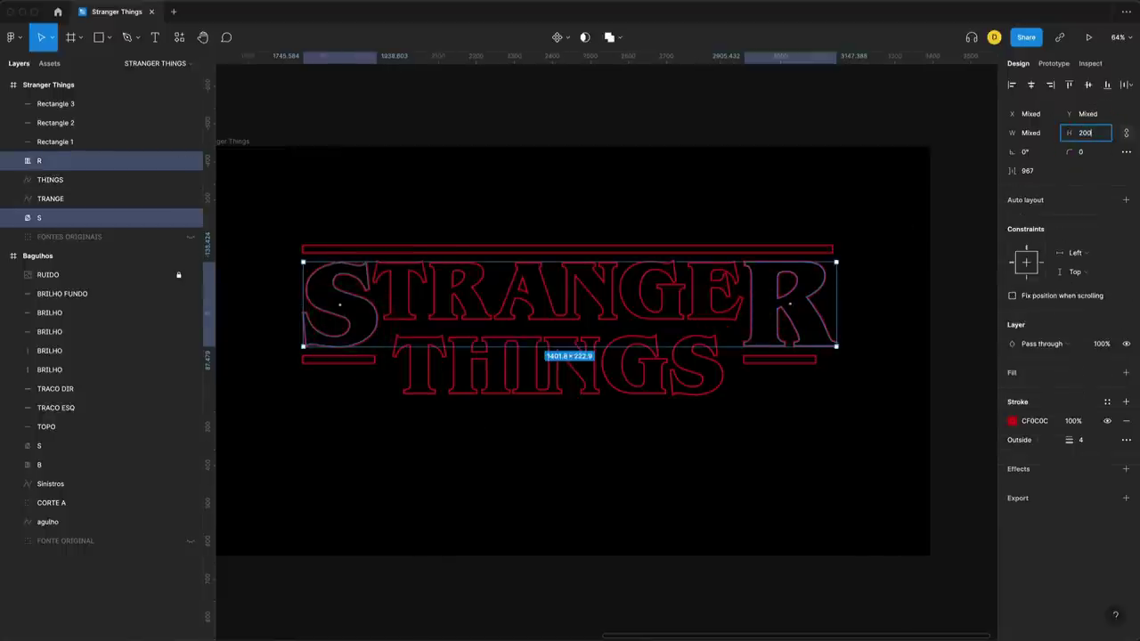
Apply a height of 200 to the S and R and check the R's size
{"action": "key", "text": "Return"}
{"action": "left_click", "coordinate": [334, 440]}
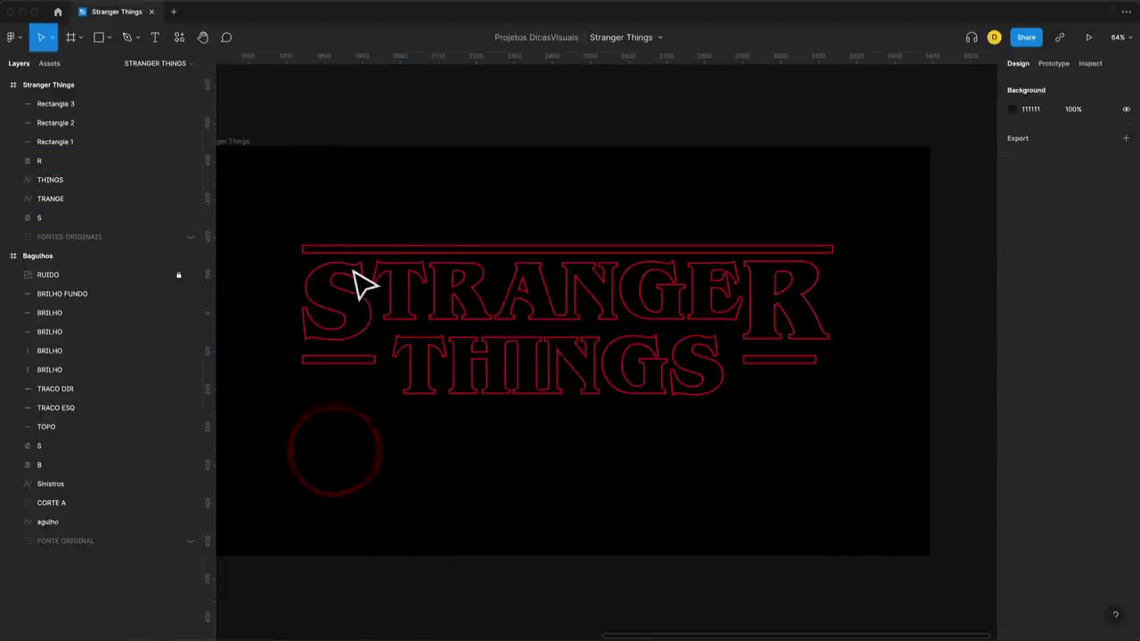
{"action": "left_click", "coordinate": [753, 297]}
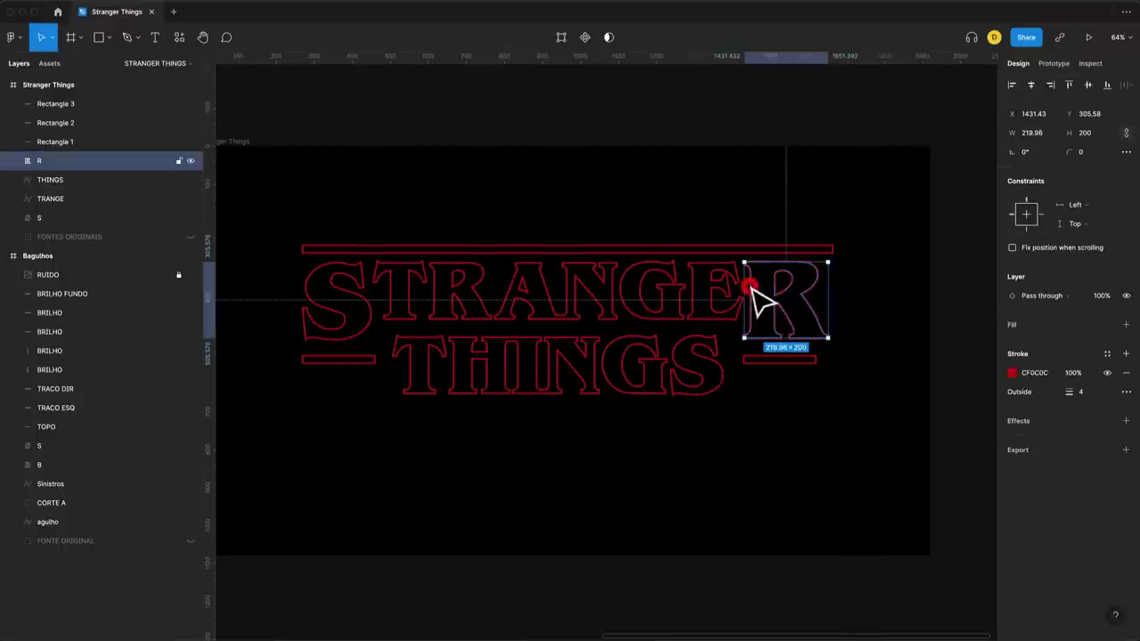
{"action": "left_click", "coordinate": [344, 370]}
Raise the left short bar slightly and lengthen it toward THINGS
{"action": "left_click_drag", "start_coordinate": [352, 363], "coordinate": [353, 353]}
{"action": "left_click", "coordinate": [353, 351]}
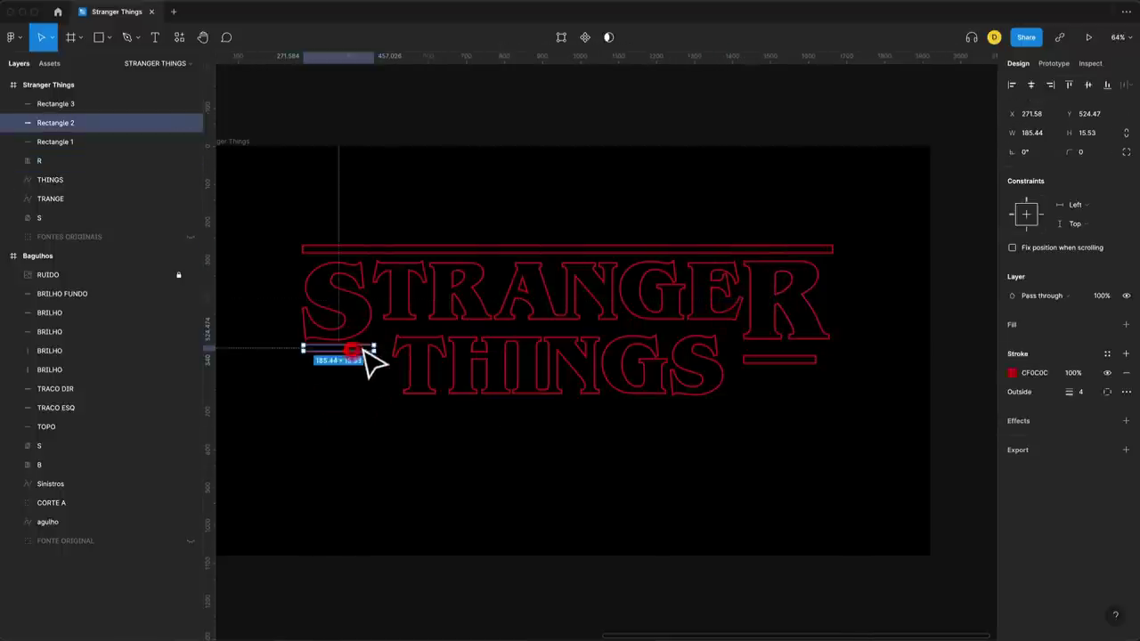
{"action": "scroll", "coordinate": [384, 361], "scroll_direction": "up", "scroll_amount": 3}
{"action": "scroll", "coordinate": [381, 361], "scroll_direction": "up", "scroll_amount": 2}
{"action": "left_click_drag", "start_coordinate": [376, 348], "coordinate": [414, 347]}
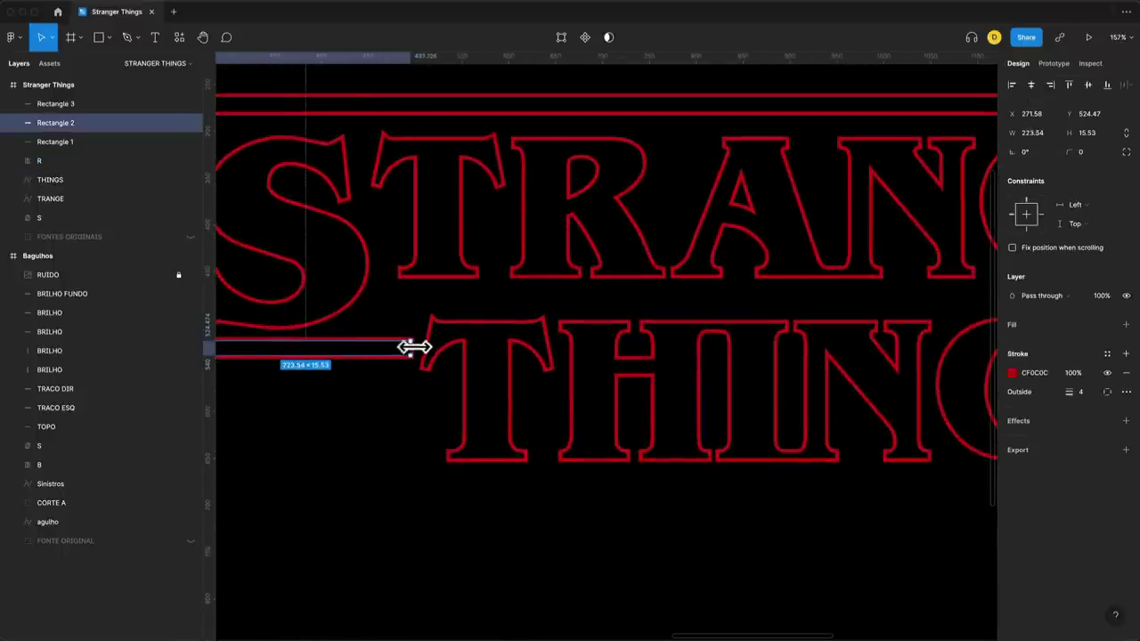
Extend the right short bar toward THINGS and out to the R's edge
{"action": "scroll", "coordinate": [398, 347], "scroll_direction": "down", "scroll_amount": 3}
{"action": "scroll", "coordinate": [387, 361], "scroll_direction": "up", "scroll_amount": 2}
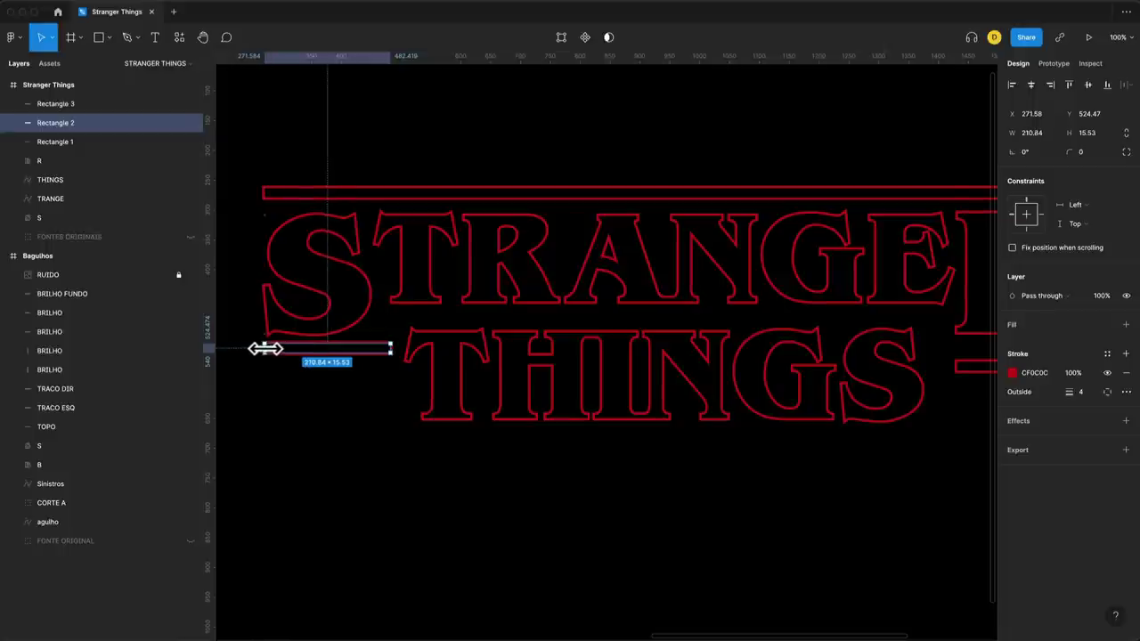
{"action": "scroll", "coordinate": [534, 365], "scroll_direction": "right", "scroll_amount": 5}
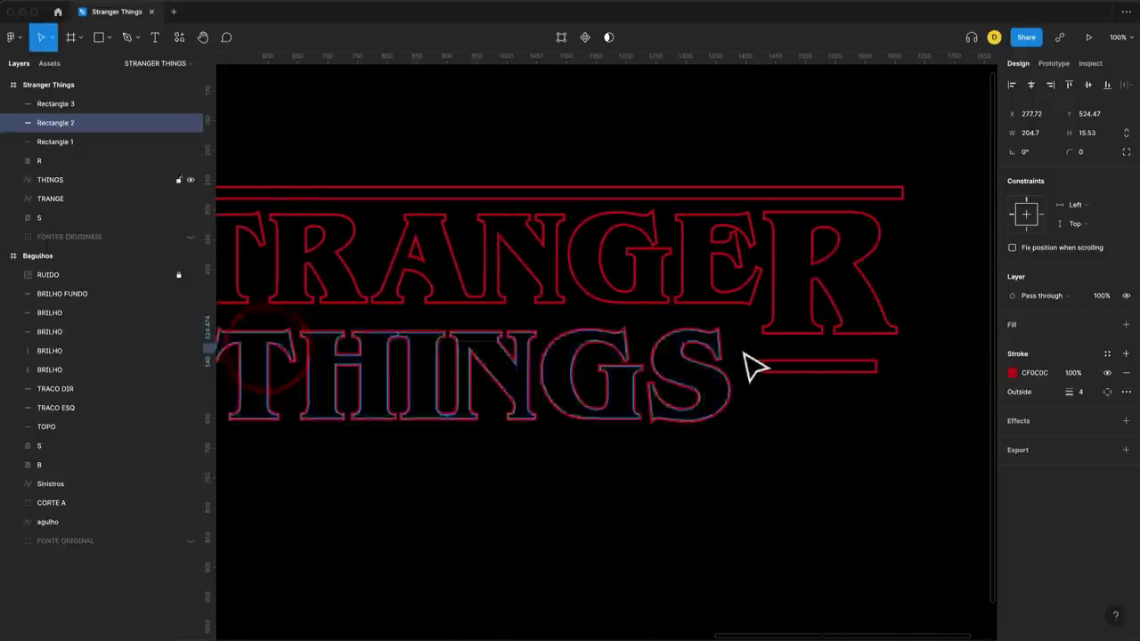
{"action": "left_click", "coordinate": [802, 348]}
{"action": "left_click_drag", "start_coordinate": [763, 348], "coordinate": [737, 349]}
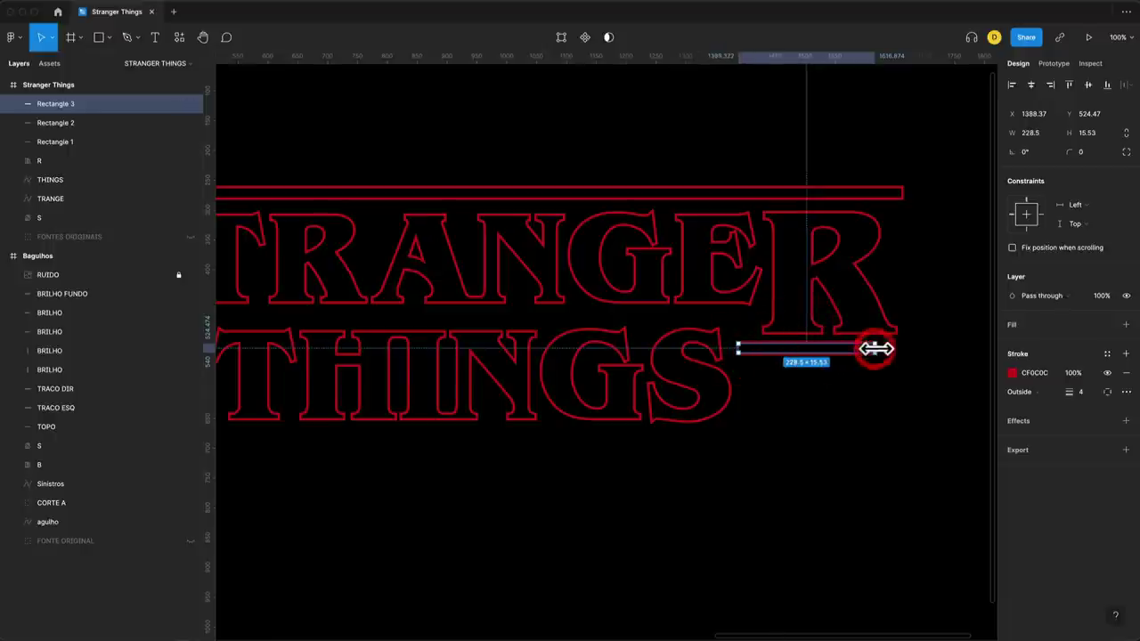
{"action": "left_click_drag", "start_coordinate": [875, 348], "coordinate": [894, 348]}
Undo the right bar's last width change back to 228.5 and select both side bars
{"action": "scroll", "coordinate": [899, 365], "scroll_direction": "down", "scroll_amount": 5}
{"action": "left_click", "coordinate": [872, 409]}
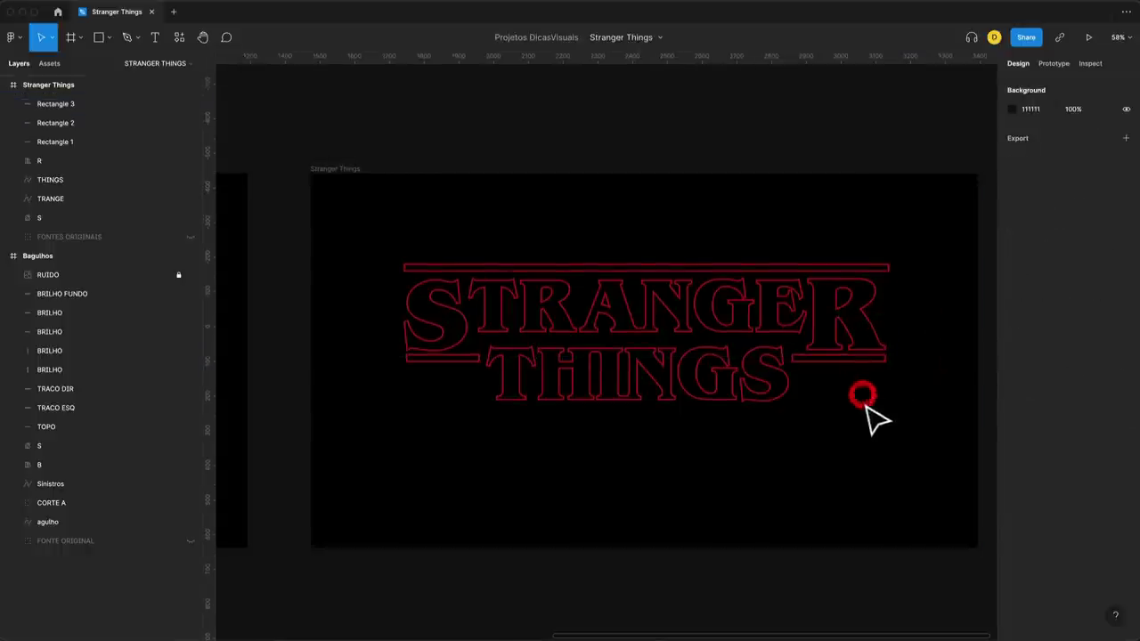
{"action": "left_click", "coordinate": [771, 323]}
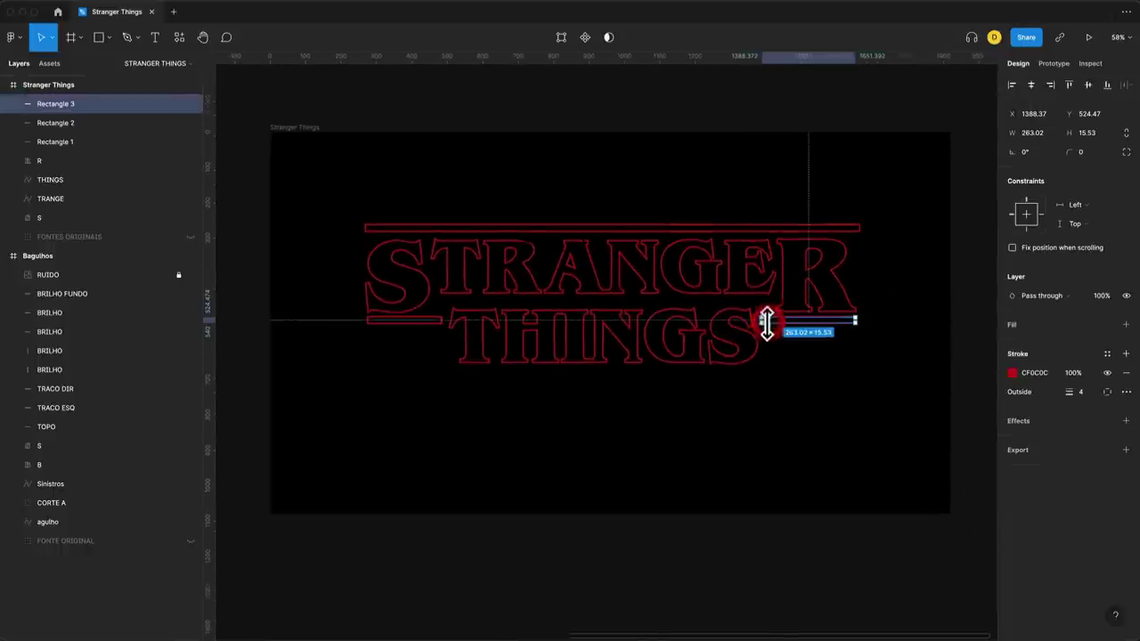
{"action": "scroll", "coordinate": [774, 323], "scroll_direction": "up", "scroll_amount": 5}
{"action": "scroll", "coordinate": [806, 343], "scroll_direction": "down", "scroll_amount": 5}
{"action": "key", "text": "ctrl+z"}
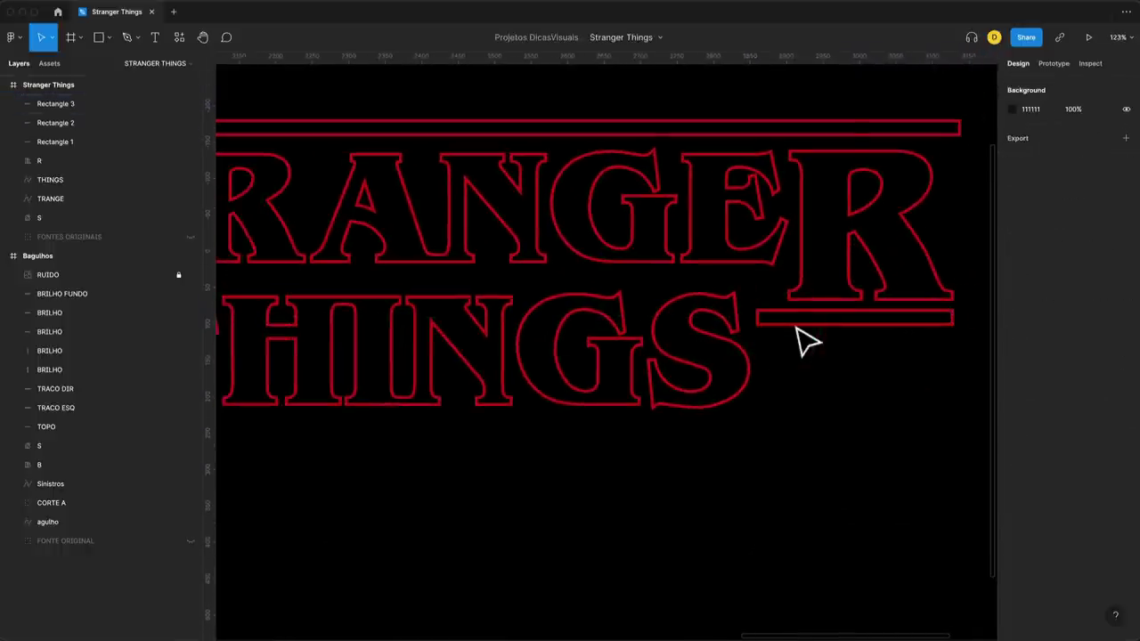
{"action": "key", "text": "ctrl+z"}
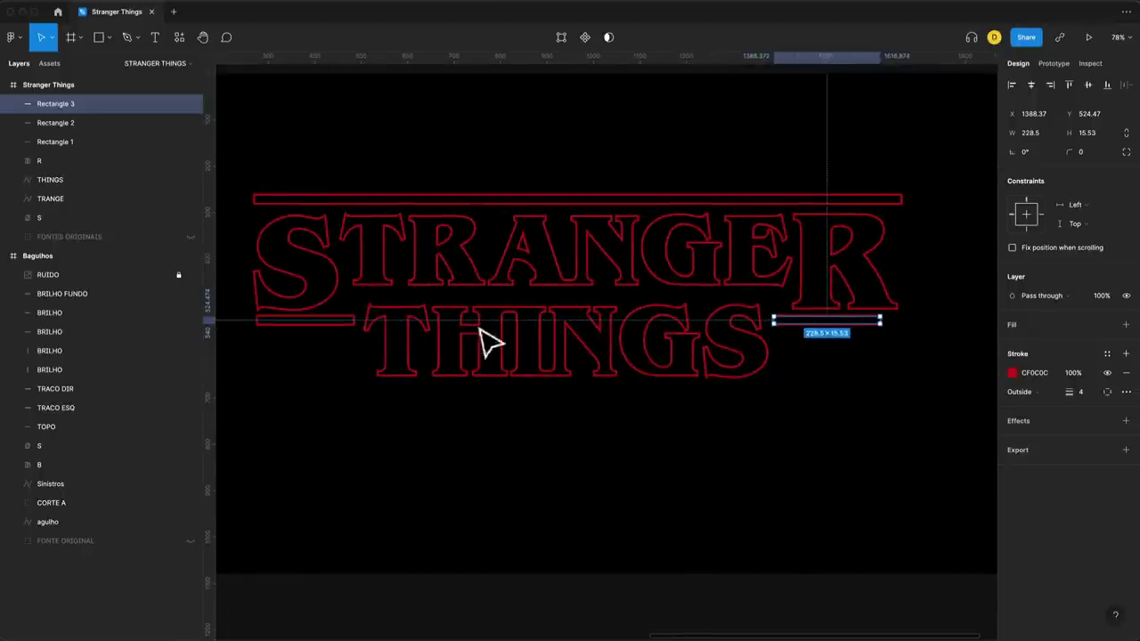
{"action": "left_click", "coordinate": [338, 321], "text": "shift"}
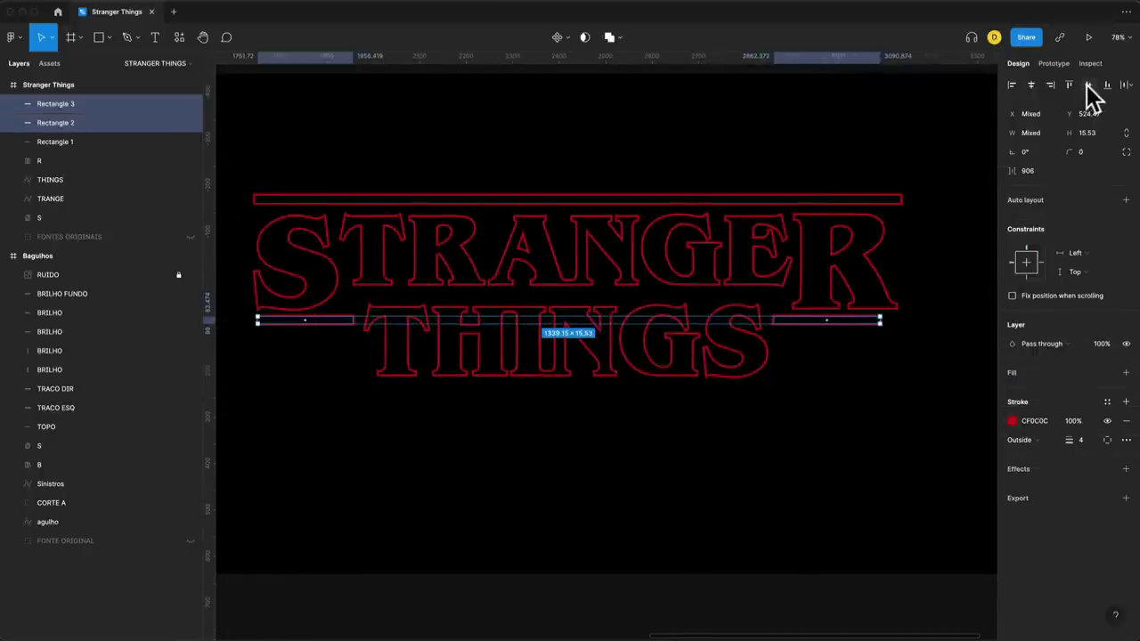
{"action": "left_click", "coordinate": [637, 448]}
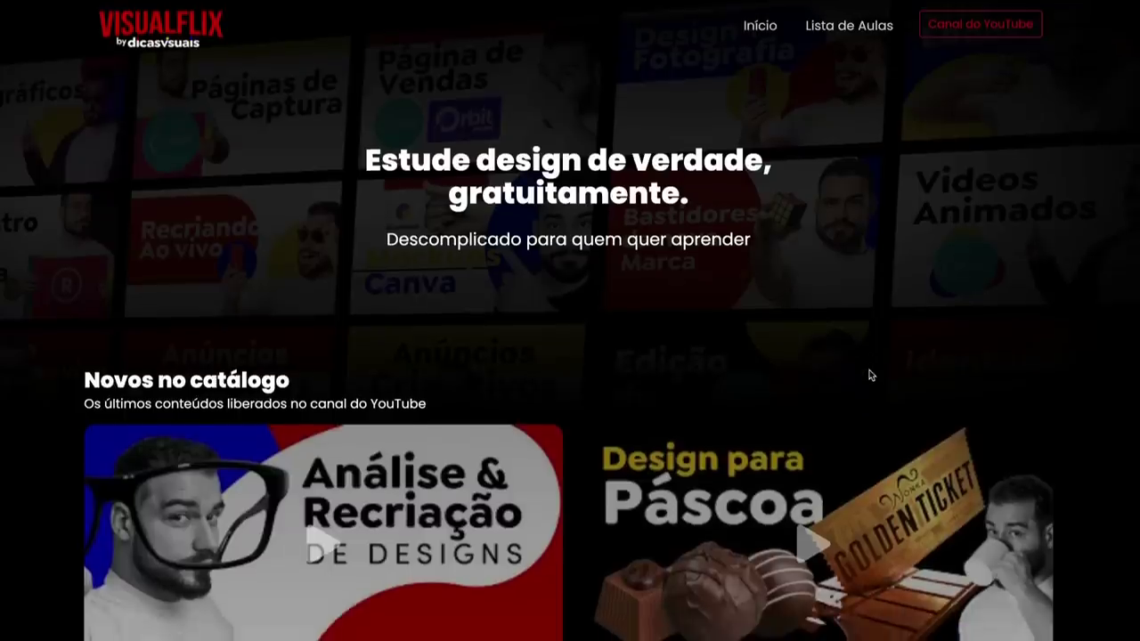
Scroll the VisualFlix lesson carousels and open a design and photography lesson video
{"action": "scroll", "coordinate": [869, 372], "scroll_direction": "down", "scroll_amount": 3}
{"action": "scroll", "coordinate": [869, 376], "scroll_direction": "down", "scroll_amount": 3}
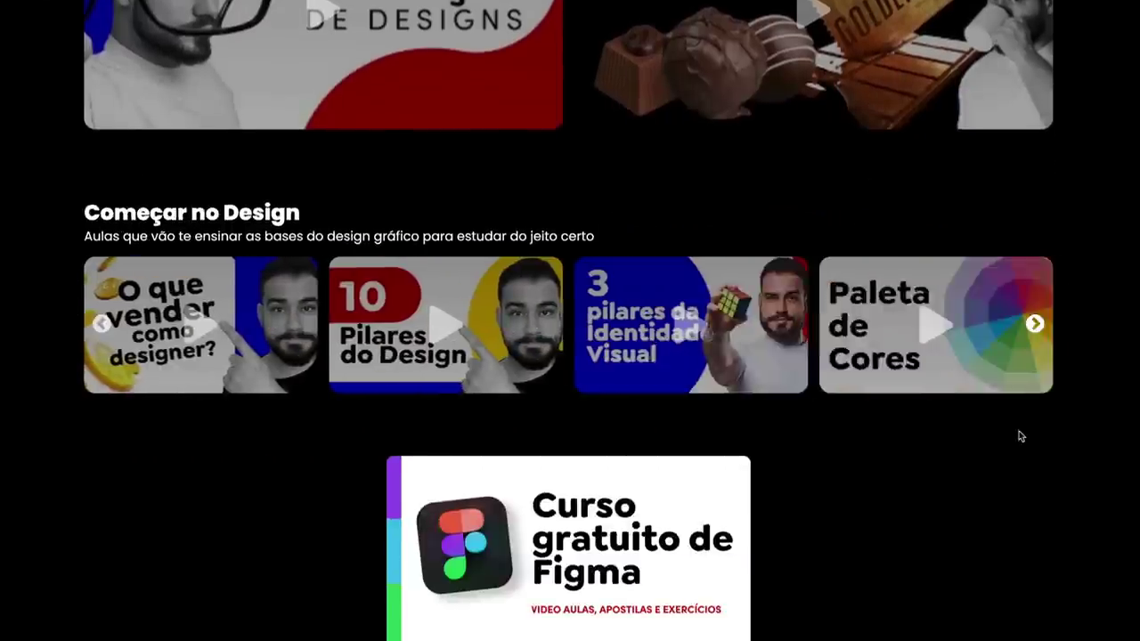
{"action": "scroll", "coordinate": [1018, 436], "scroll_direction": "down", "scroll_amount": 5}
{"action": "scroll", "coordinate": [1018, 437], "scroll_direction": "down", "scroll_amount": 5}
{"action": "left_click", "coordinate": [452, 442]}
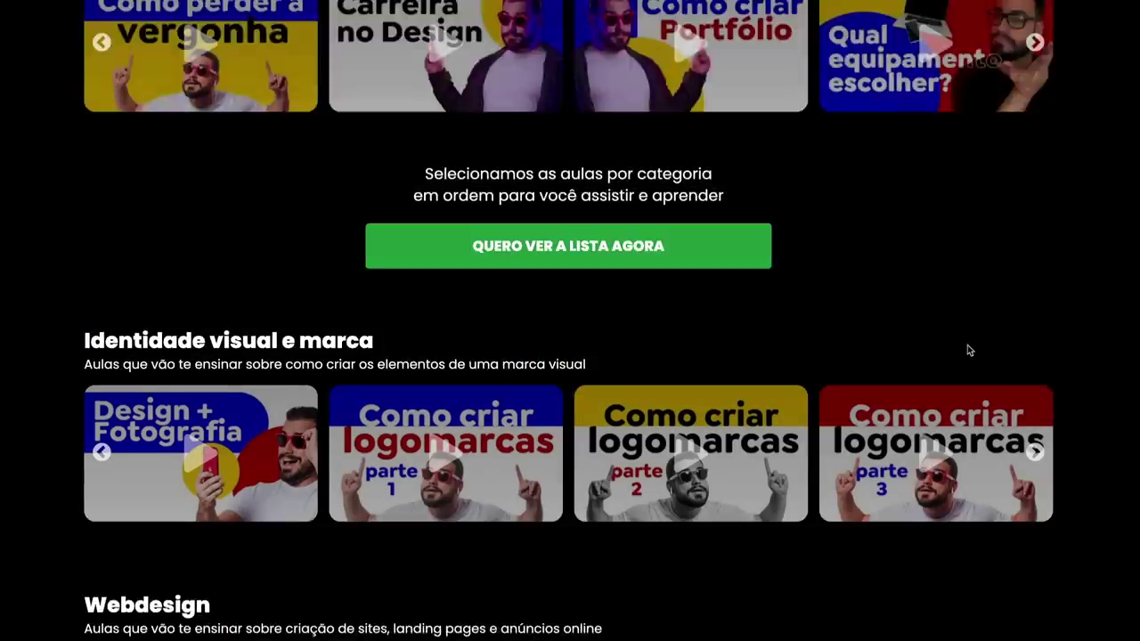
{"action": "scroll", "coordinate": [967, 345], "scroll_direction": "down", "scroll_amount": 5}
{"action": "scroll", "coordinate": [1011, 436], "scroll_direction": "down", "scroll_amount": 5}
{"action": "scroll", "coordinate": [1010, 436], "scroll_direction": "down", "scroll_amount": 5}
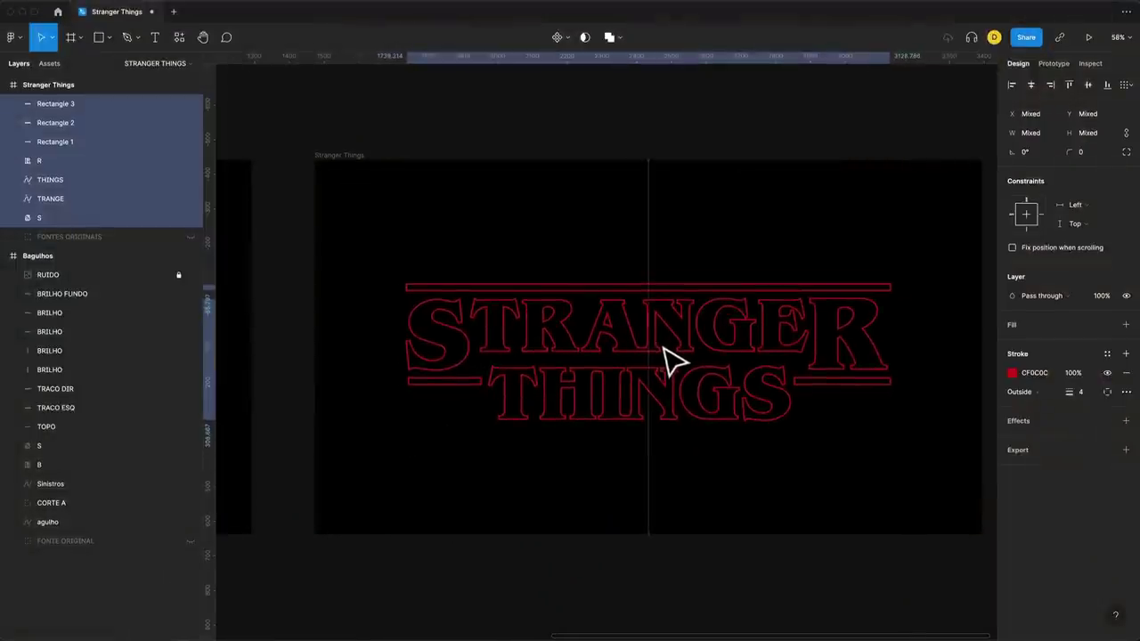
Box-select every letter and bar of the STRANGER THINGS logo
{"action": "left_click", "coordinate": [657, 231]}
{"action": "scroll", "coordinate": [659, 228], "scroll_direction": "down", "scroll_amount": 1}
{"action": "scroll", "coordinate": [659, 228], "scroll_direction": "right", "scroll_amount": 1}
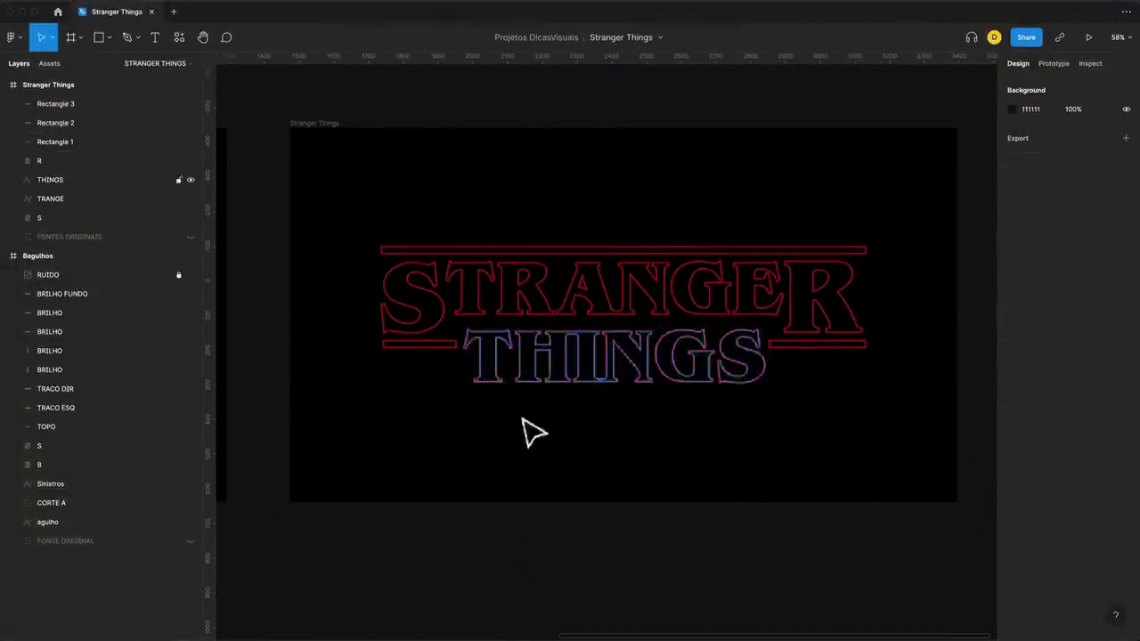
{"action": "mouse_move", "coordinate": [430, 432]}
{"action": "left_mouse_down"}
{"action": "mouse_move", "coordinate": [810, 233]}
{"action": "mouse_move", "coordinate": [883, 208]}
{"action": "left_mouse_up"}
{"action": "left_click", "coordinate": [771, 199]}
{"action": "left_click_drag", "start_coordinate": [397, 212], "coordinate": [899, 463]}
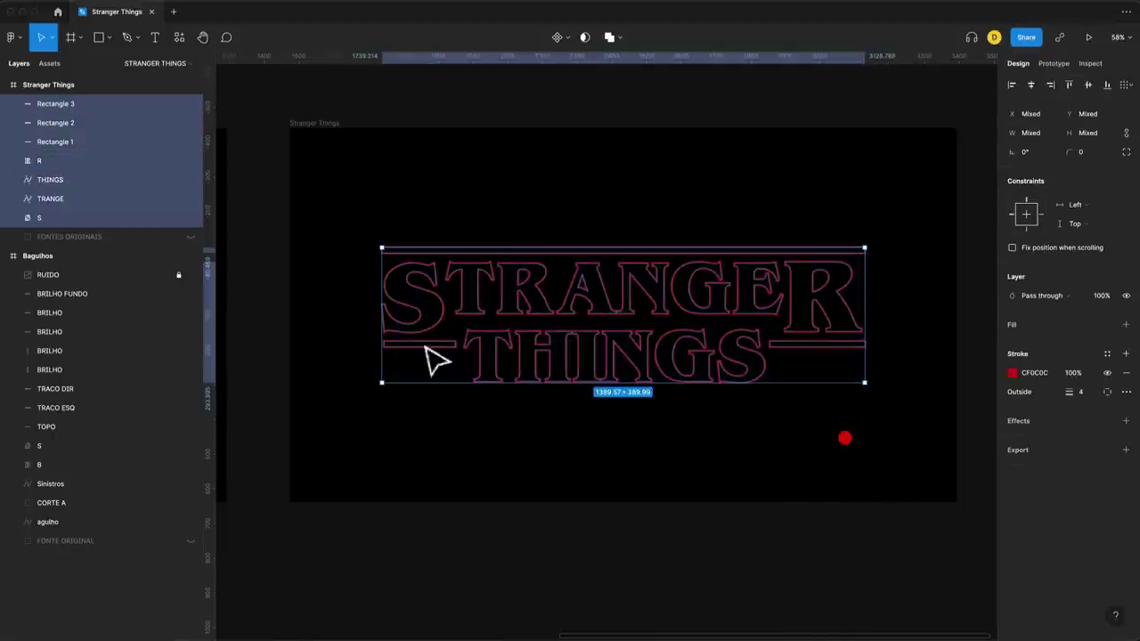
{"action": "left_click", "coordinate": [511, 221]}
{"action": "left_click_drag", "start_coordinate": [363, 197], "coordinate": [883, 437]}
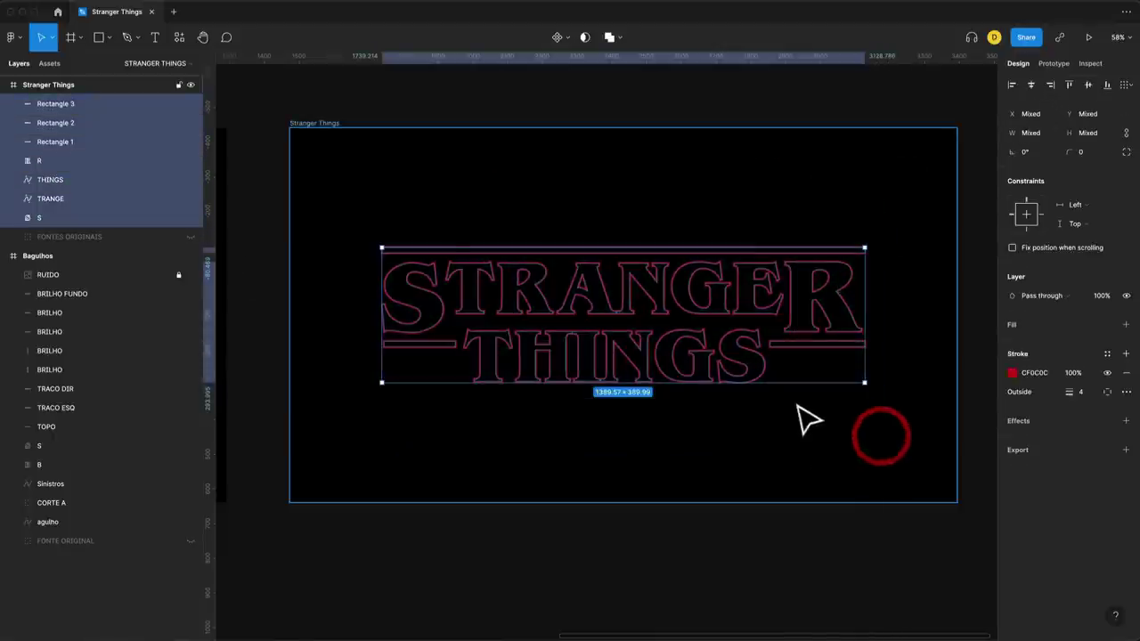
Group the selected pieces and name the group LOGO
{"action": "key", "text": "ctrl+g"}
{"action": "double_click", "coordinate": [66, 101]}
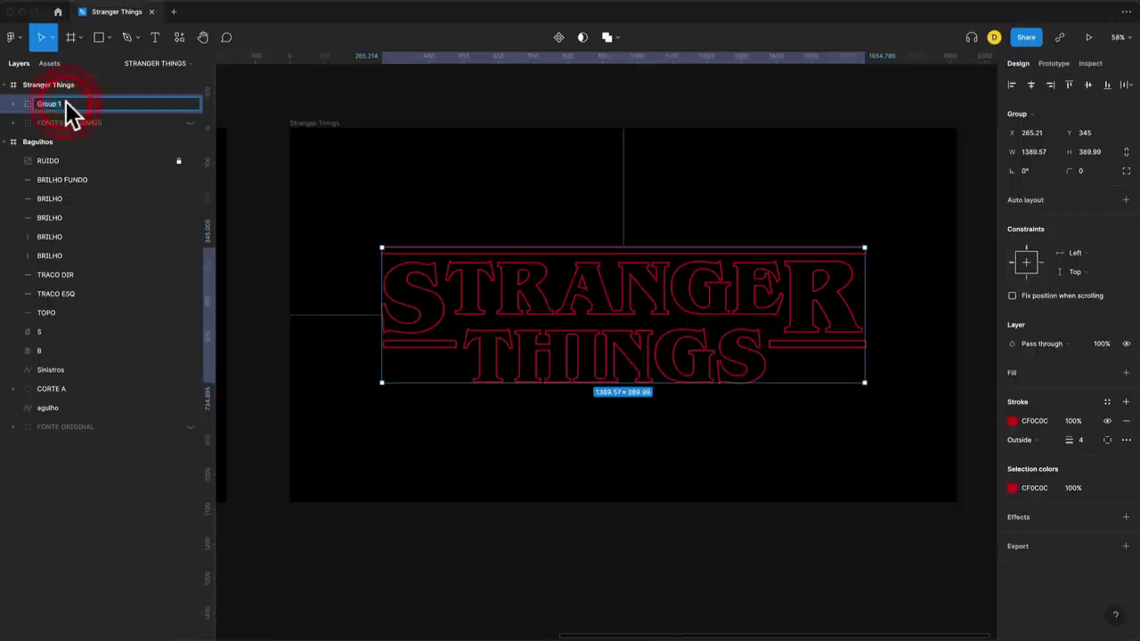
{"action": "type", "text": "LOGO"}
{"action": "key", "text": "Return"}
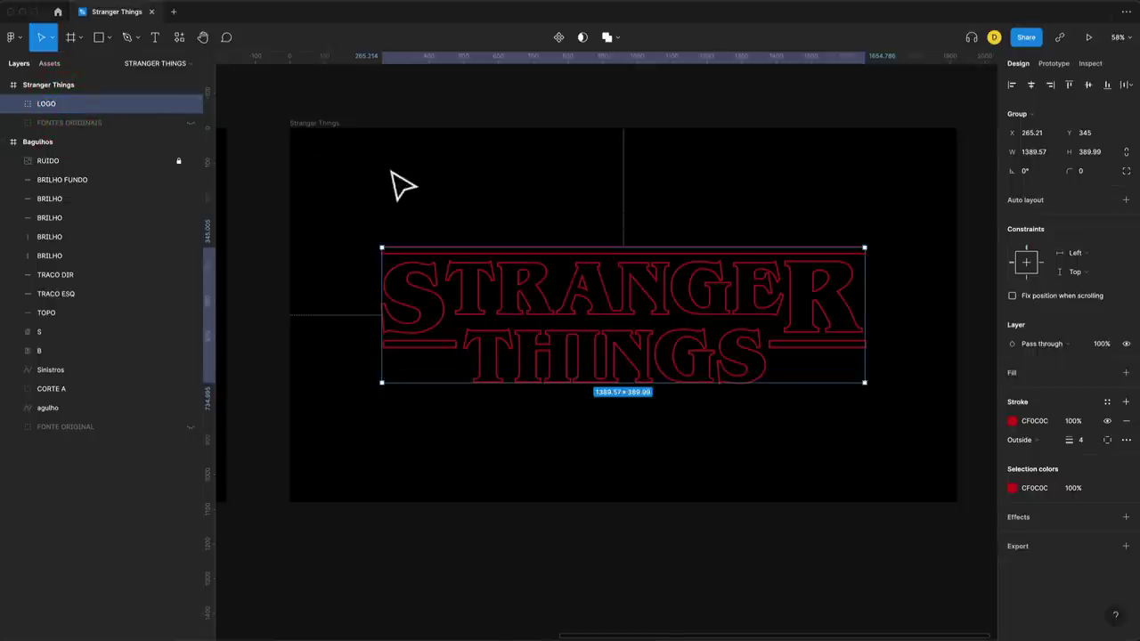
{"action": "left_click", "coordinate": [391, 172]}
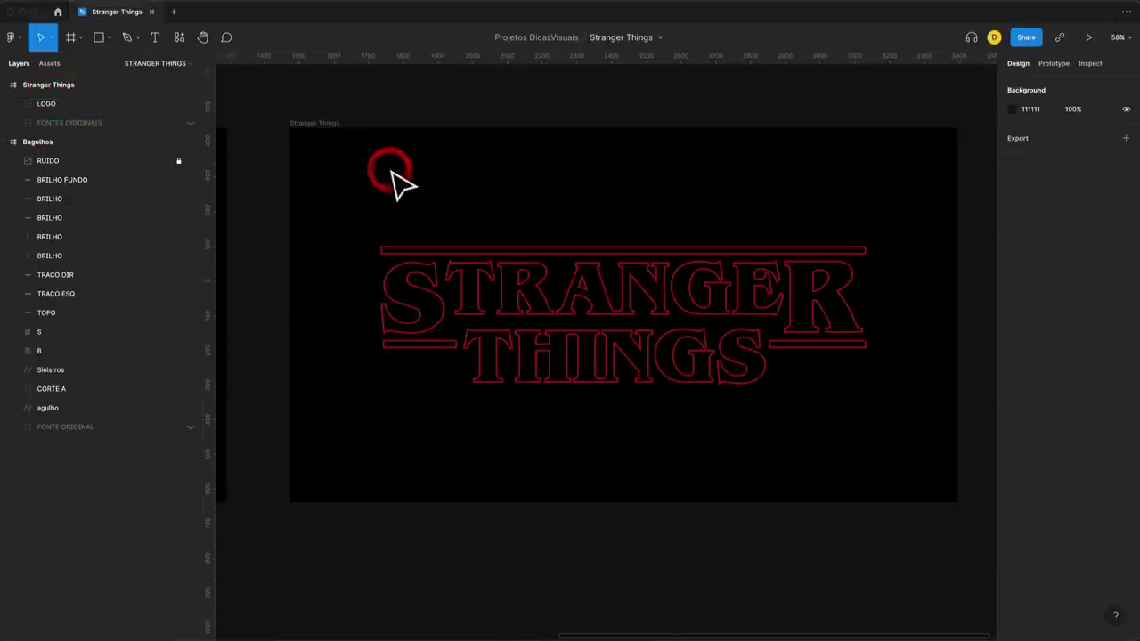
Draw an ellipse across the middle of the logo and fill it red FF0000
{"action": "left_click", "coordinate": [106, 36]}
{"action": "left_click", "coordinate": [96, 108]}
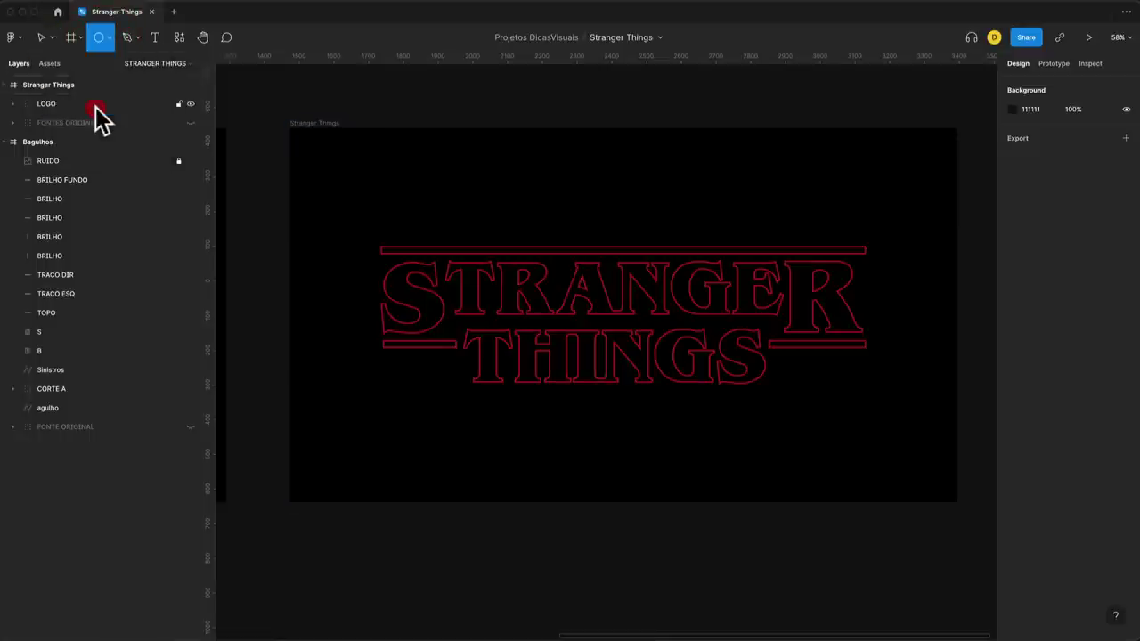
{"action": "mouse_move", "coordinate": [437, 258]}
{"action": "left_mouse_down"}
{"action": "mouse_move", "coordinate": [521, 323]}
{"action": "mouse_move", "coordinate": [764, 386]}
{"action": "mouse_move", "coordinate": [808, 374]}
{"action": "left_mouse_up"}
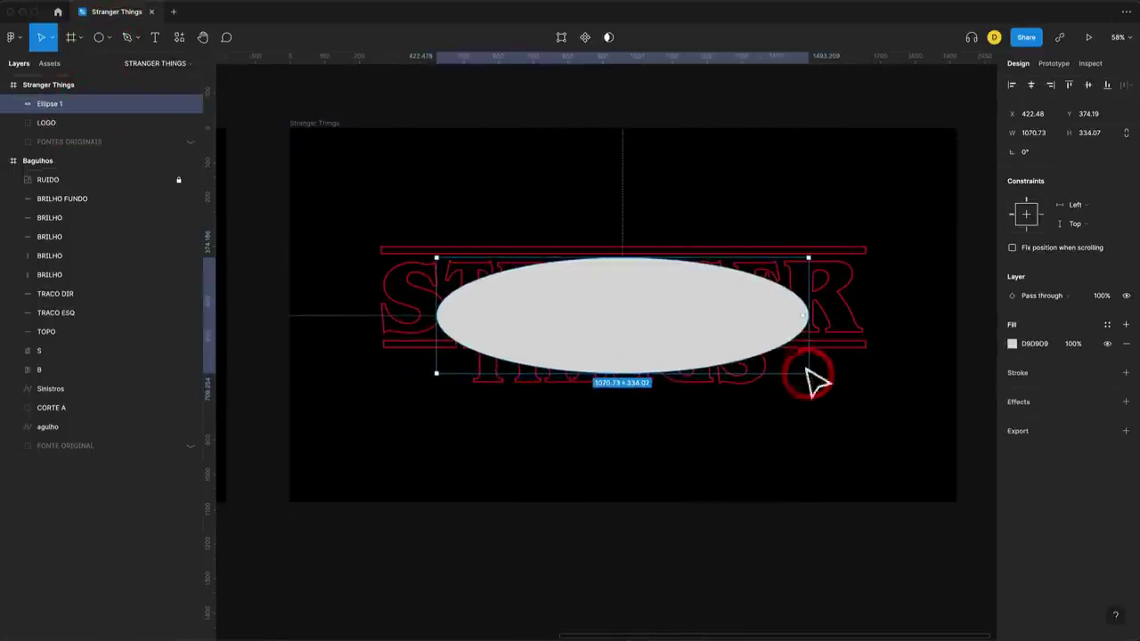
{"action": "left_click", "coordinate": [1012, 345]}
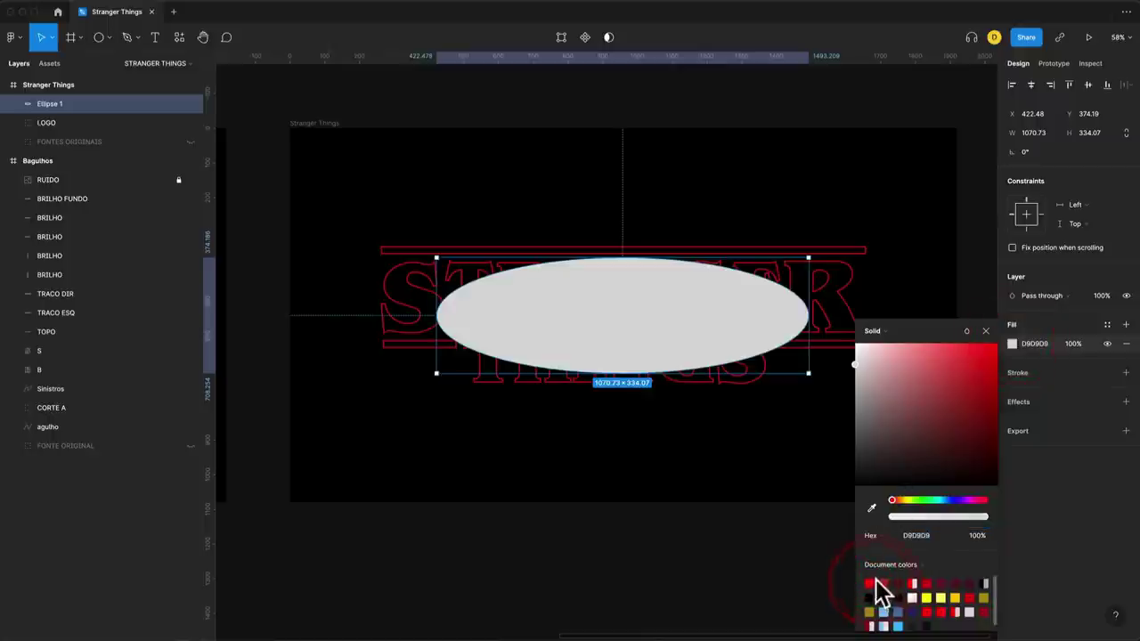
{"action": "left_click", "coordinate": [871, 584]}
{"action": "left_click", "coordinate": [986, 331]}
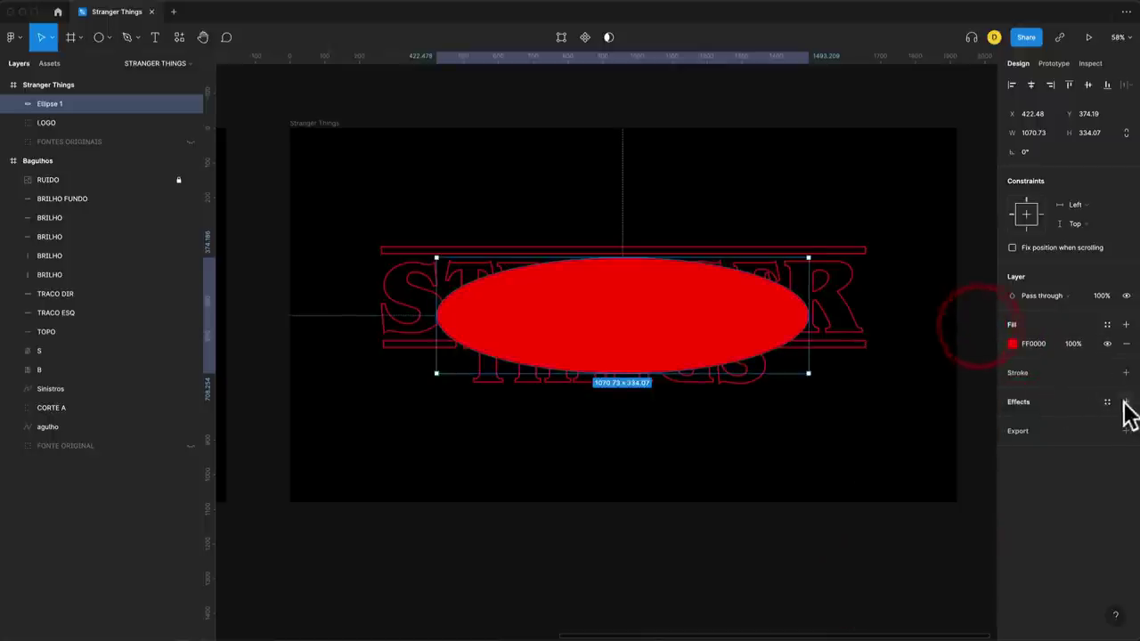
Give the ellipse a 400 Layer blur and 20% opacity
{"action": "left_click", "coordinate": [1125, 402]}
{"action": "left_click", "coordinate": [1046, 420]}
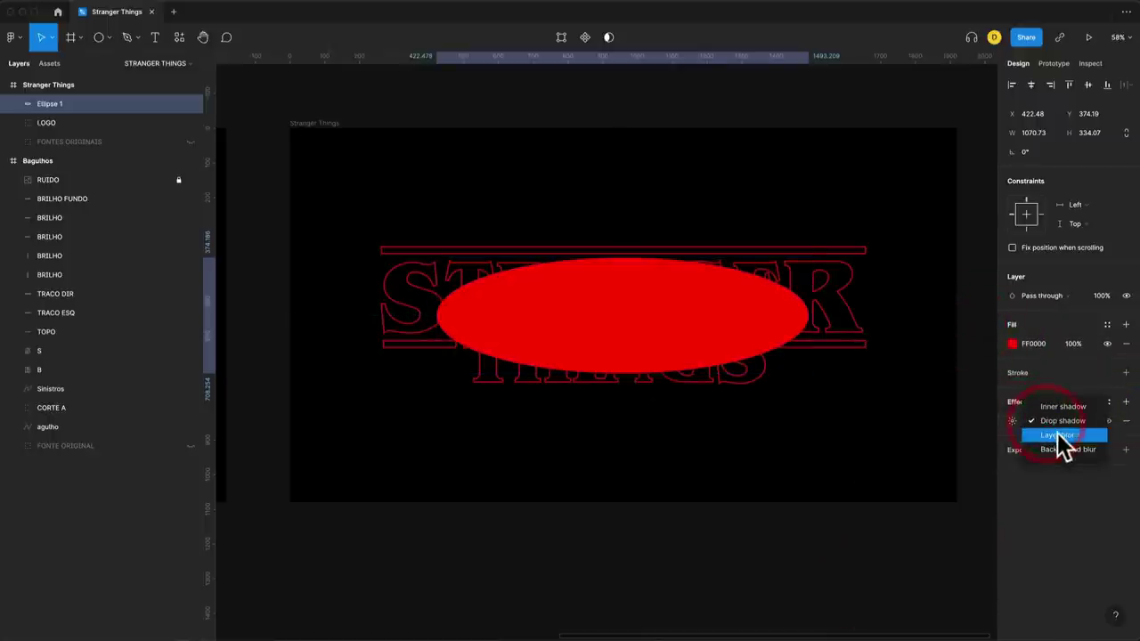
{"action": "left_click", "coordinate": [1068, 436]}
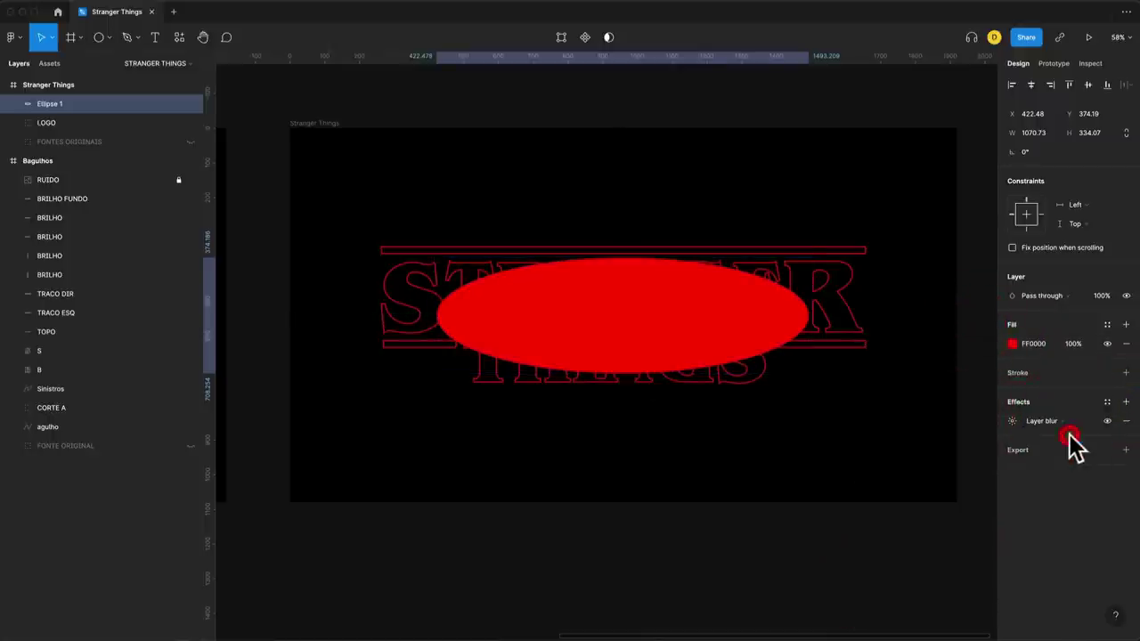
{"action": "left_click", "coordinate": [1012, 420]}
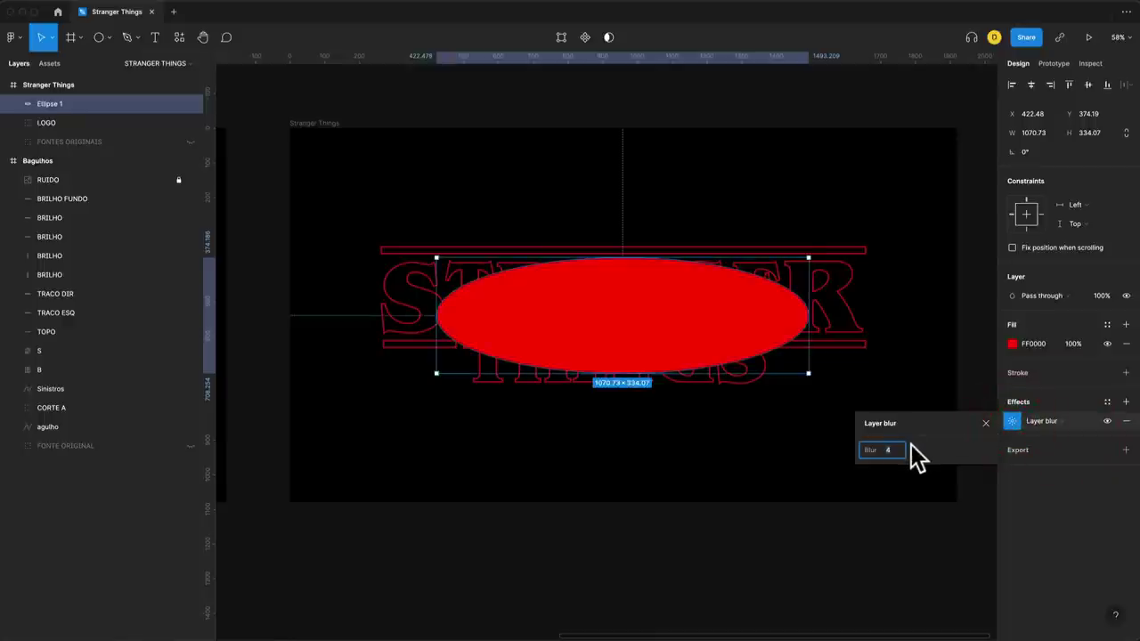
{"action": "type", "text": "400"}
{"action": "key", "text": "Return"}
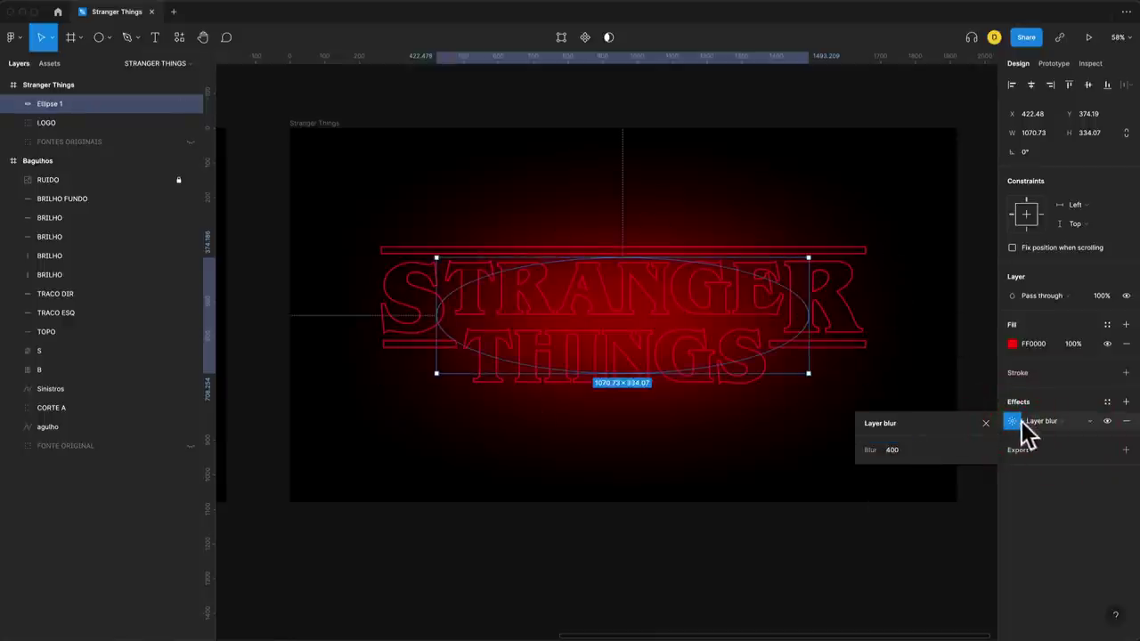
{"action": "left_click", "coordinate": [986, 422]}
{"action": "left_click", "coordinate": [1102, 296]}
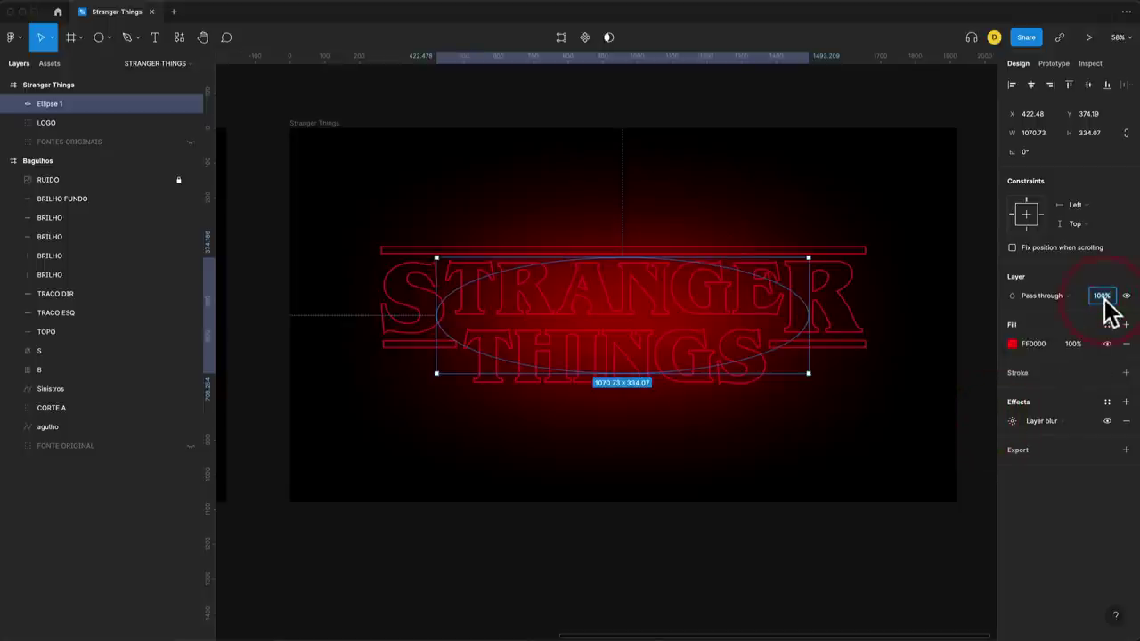
{"action": "type", "text": "20"}
{"action": "key", "text": "Return"}
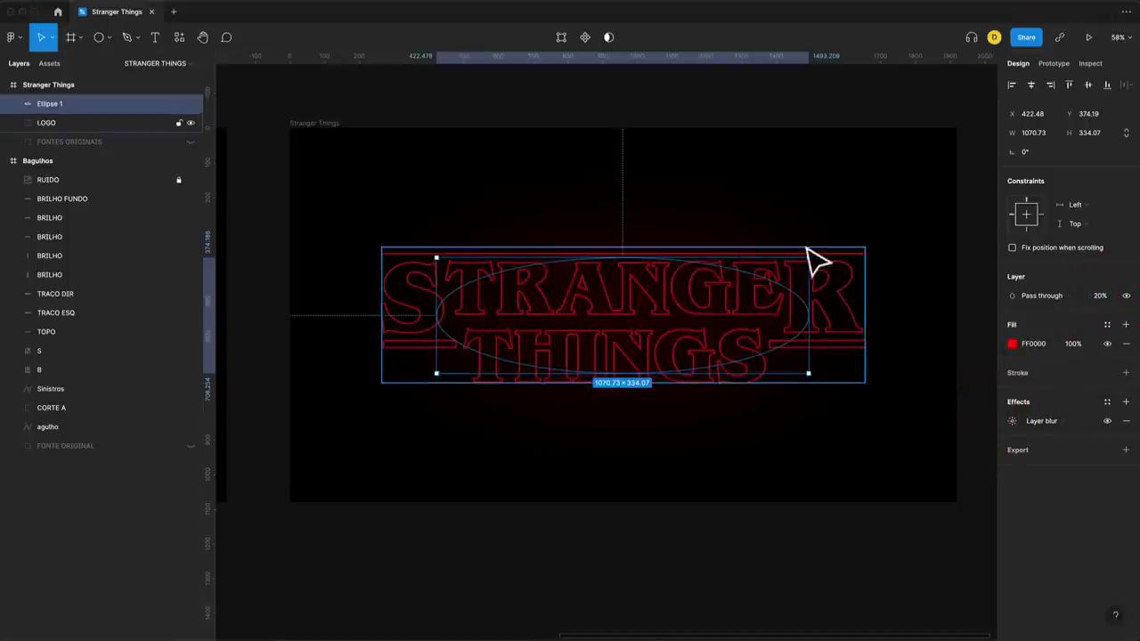
Enlarge the glow ellipse to 1257.79×392.43, rename it BRILHO TOTAL, and open the Plugins menu
{"action": "left_click_drag", "start_coordinate": [806, 259], "coordinate": [827, 245]}
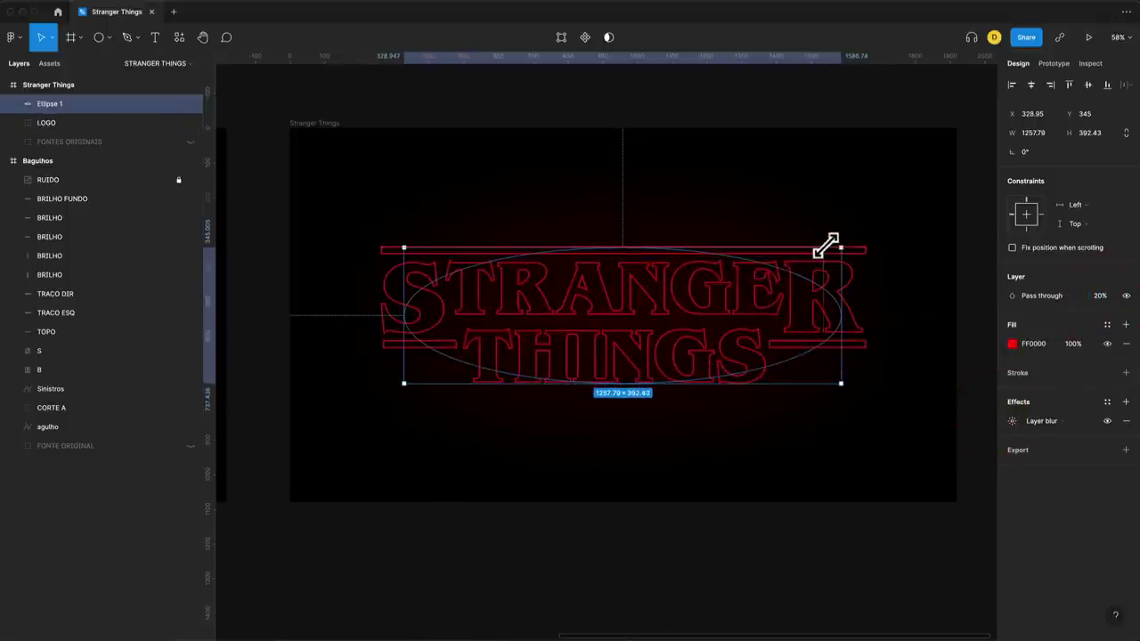
{"action": "double_click", "coordinate": [51, 104]}
{"action": "type", "text": "BRILHO TOTAL"}
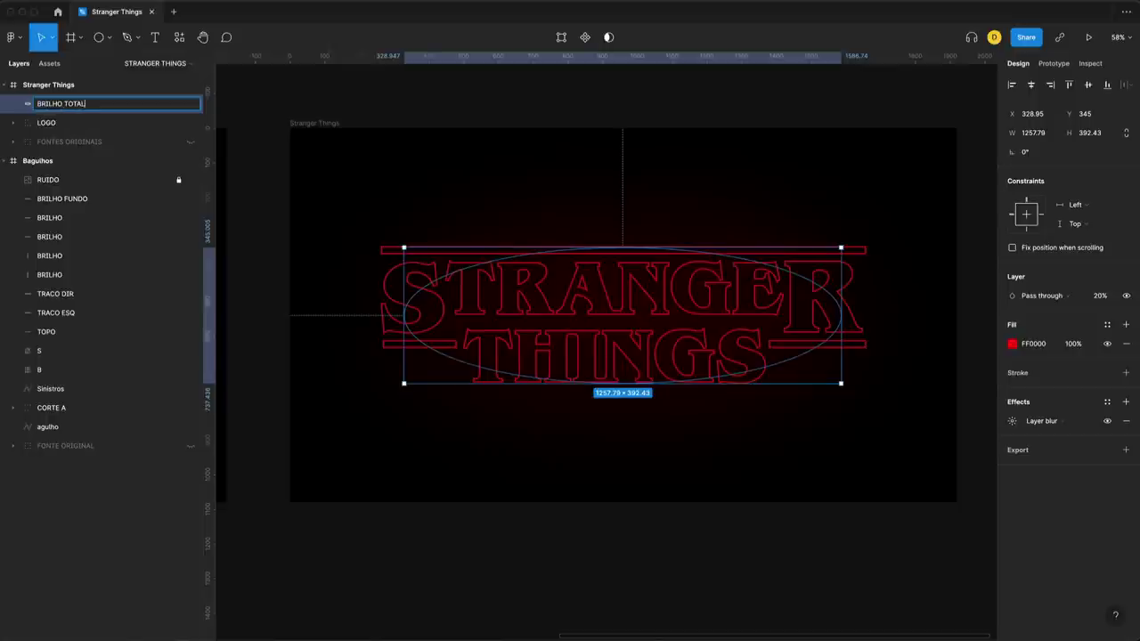
{"action": "key", "text": "Return"}
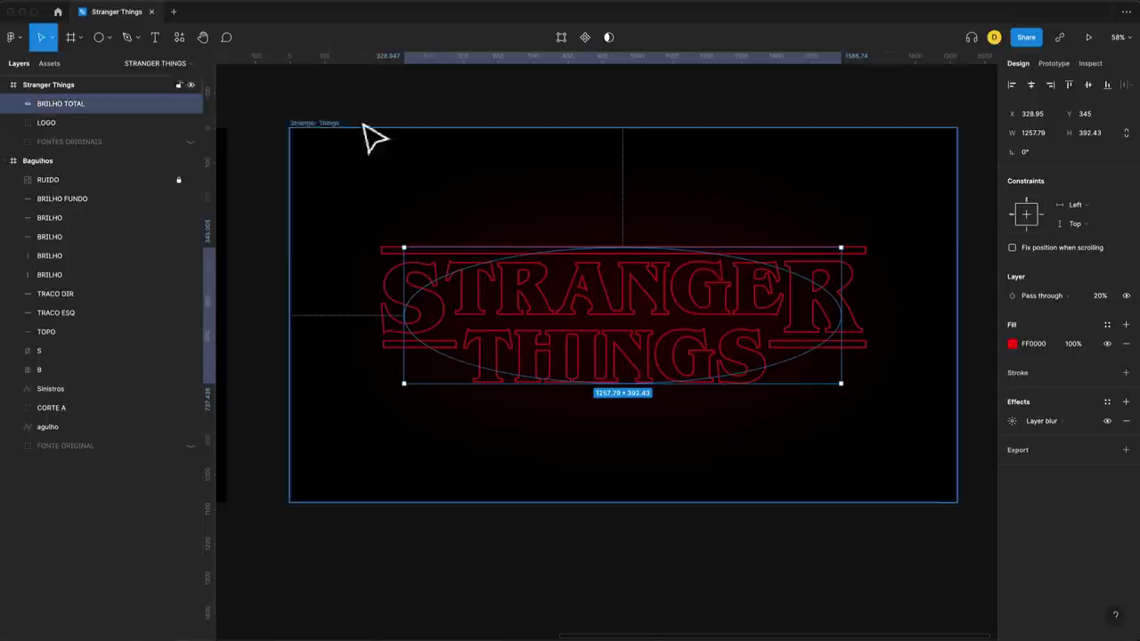
{"action": "left_click", "coordinate": [427, 106]}
{"action": "right_click", "coordinate": [627, 114]}
{"action": "mouse_move", "coordinate": [653, 212]}
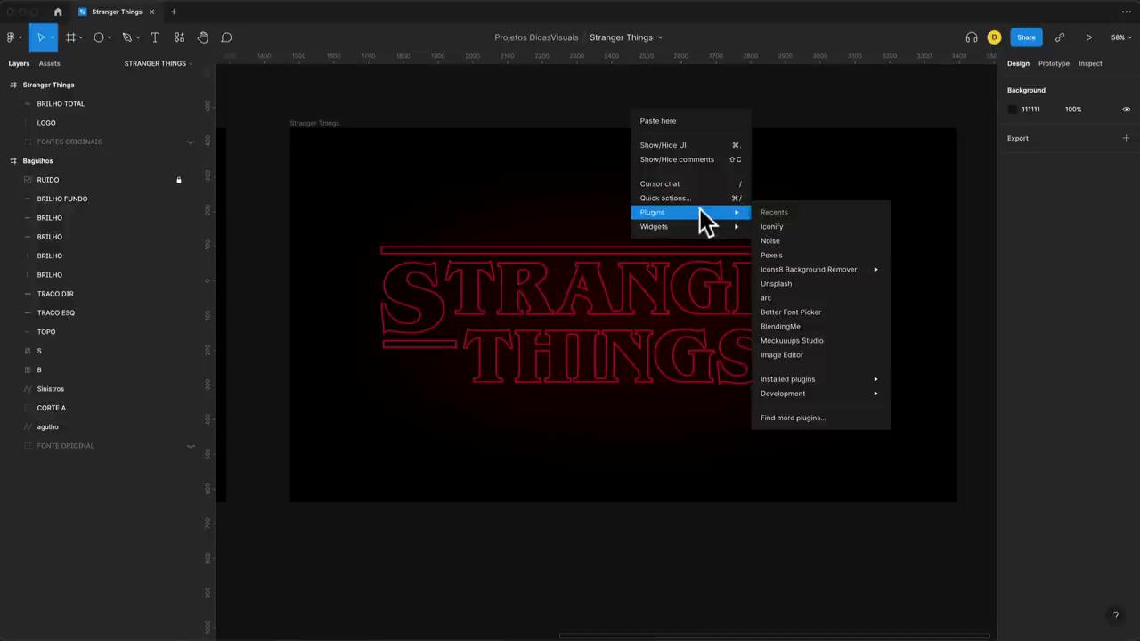
Generate a 1200×1200 grainy noise rectangle with the Noise plugin
{"action": "left_click", "coordinate": [785, 240]}
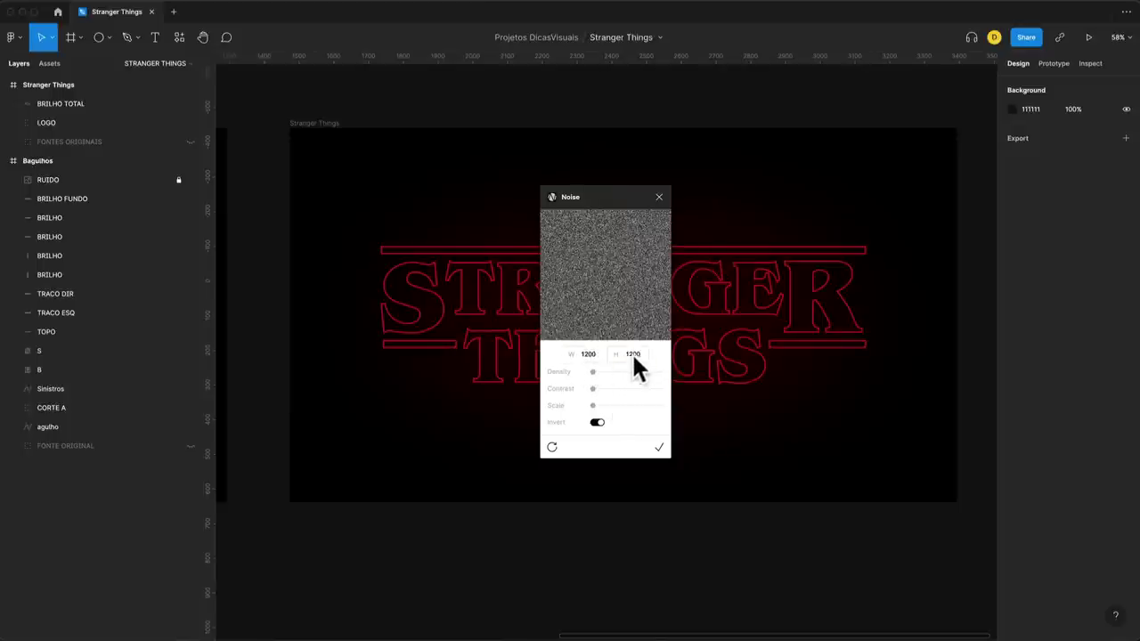
{"action": "left_click", "coordinate": [659, 447]}
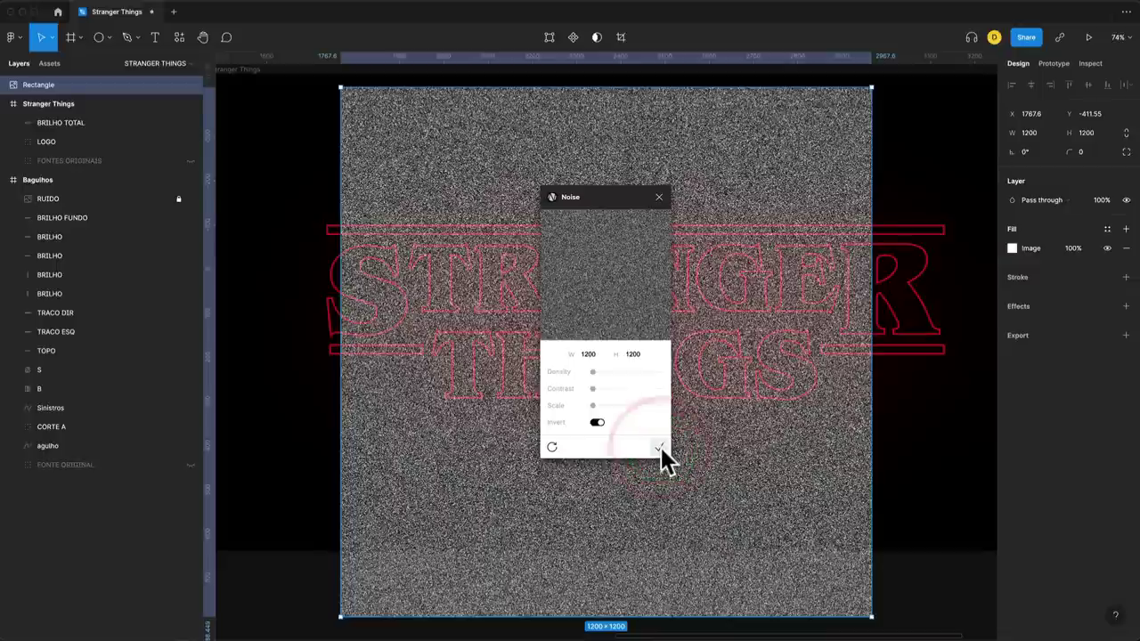
Stretch the noise rectangle to cover the 1920×1080 Stranger Things frame
{"action": "left_click", "coordinate": [659, 197]}
{"action": "scroll", "coordinate": [623, 293], "scroll_direction": "down", "scroll_amount": 5}
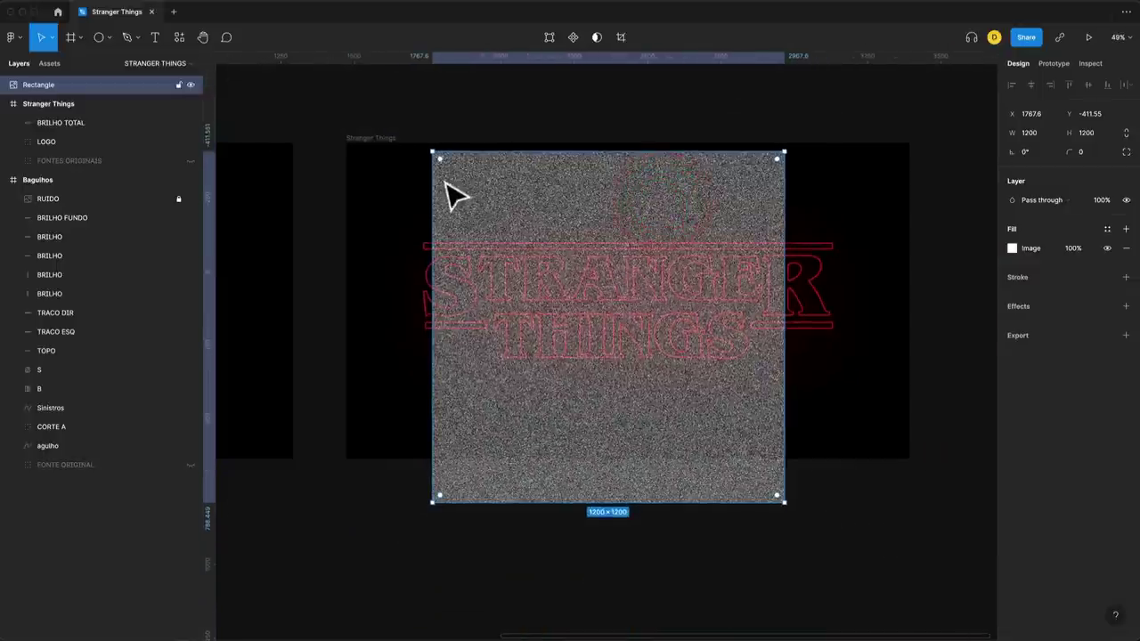
{"action": "left_click_drag", "start_coordinate": [433, 152], "coordinate": [347, 143]}
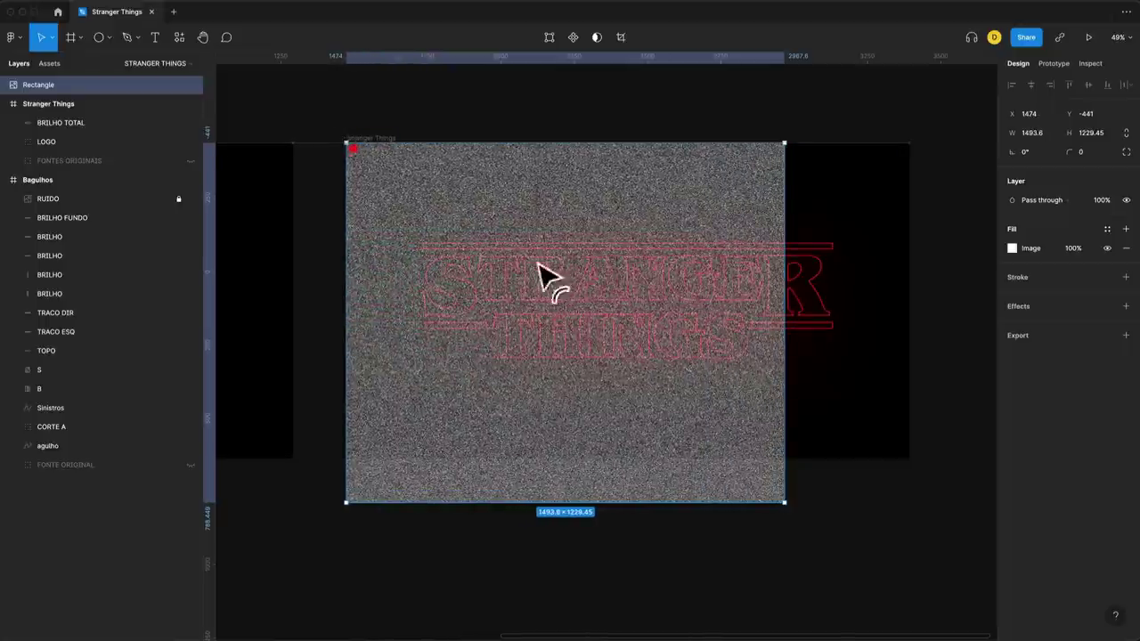
{"action": "left_click_drag", "start_coordinate": [783, 502], "coordinate": [909, 459]}
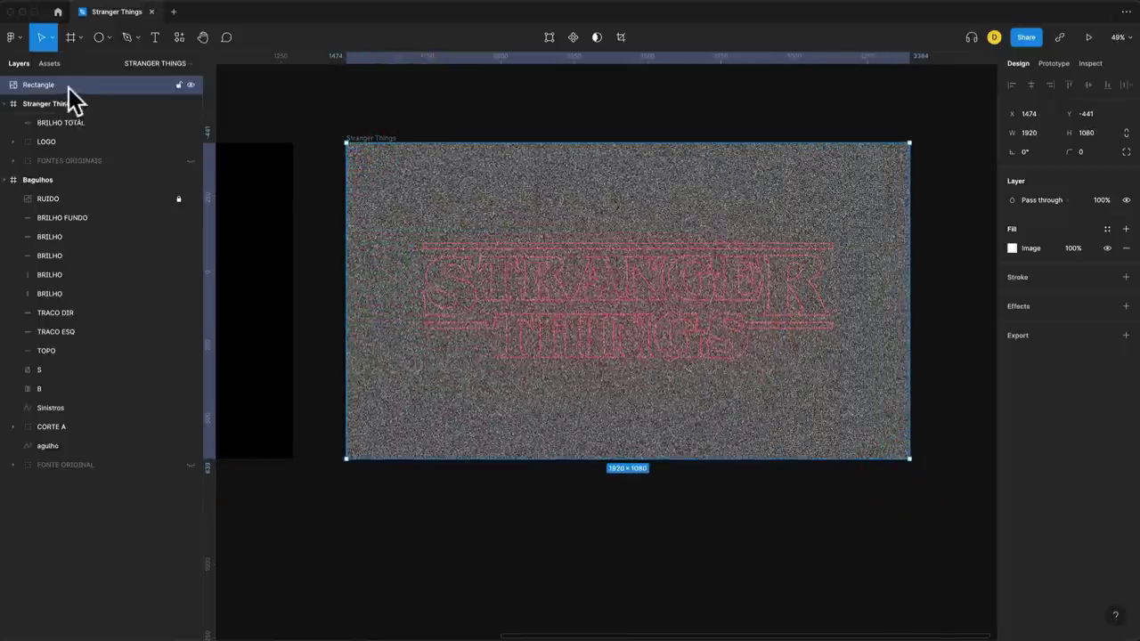
Nest the noise rectangle inside the Stranger Things frame and name it RUIDO
{"action": "left_click_drag", "start_coordinate": [60, 111], "coordinate": [49, 110]}
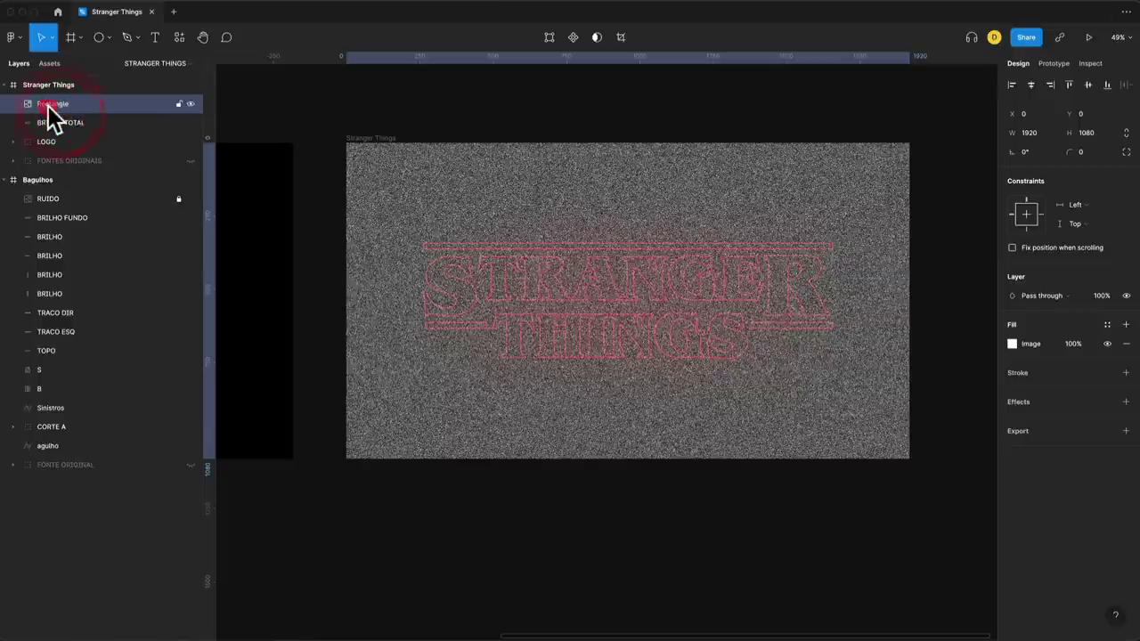
{"action": "double_click", "coordinate": [48, 104]}
{"action": "type", "text": "RUDIO"}
{"action": "key", "text": "Return"}
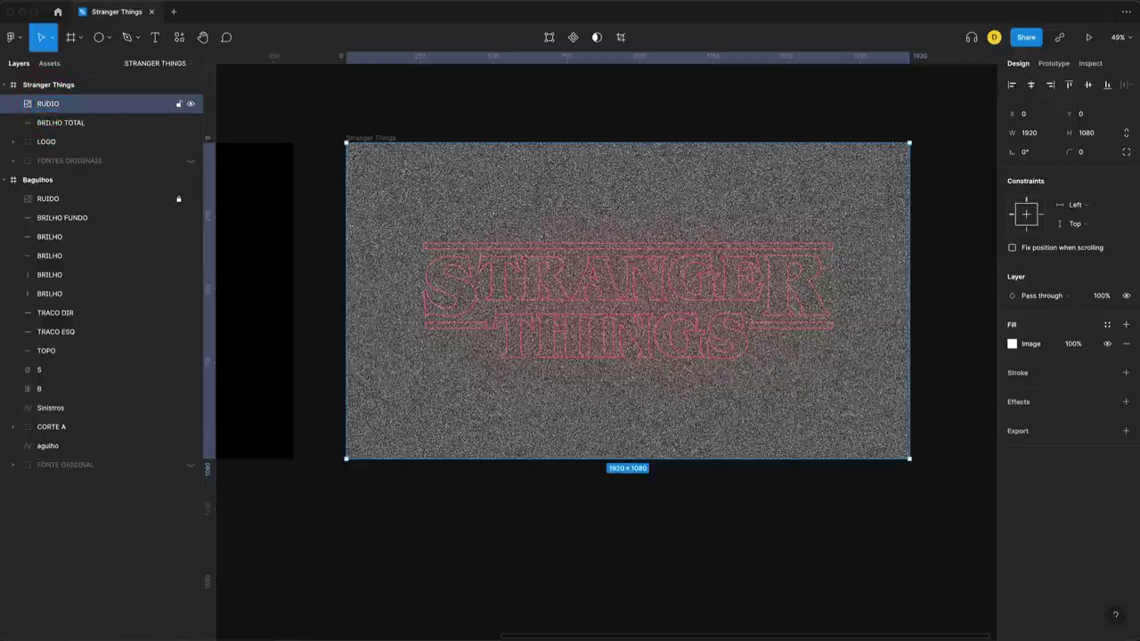
{"action": "double_click", "coordinate": [66, 107]}
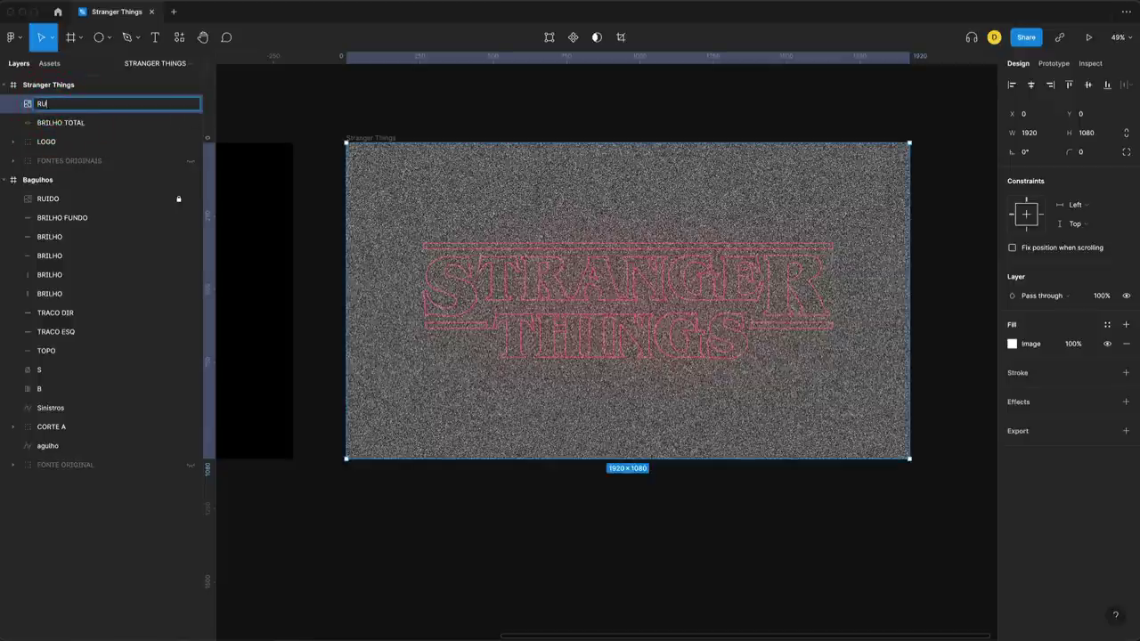
{"action": "key", "text": "Return"}
{"action": "scroll", "coordinate": [484, 272], "scroll_direction": "left", "scroll_amount": 3}
{"action": "scroll", "coordinate": [483, 273], "scroll_direction": "left", "scroll_amount": 3}
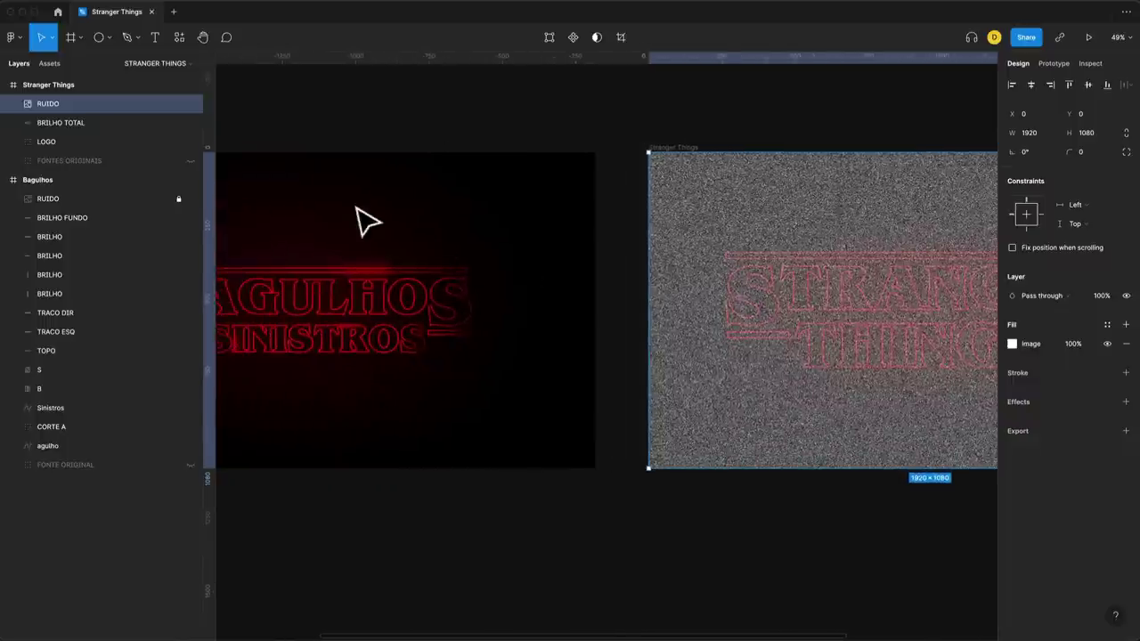
{"action": "left_click", "coordinate": [349, 205]}
Set the RUIDO noise layer's blend mode to Soft light
{"action": "left_click", "coordinate": [91, 199]}
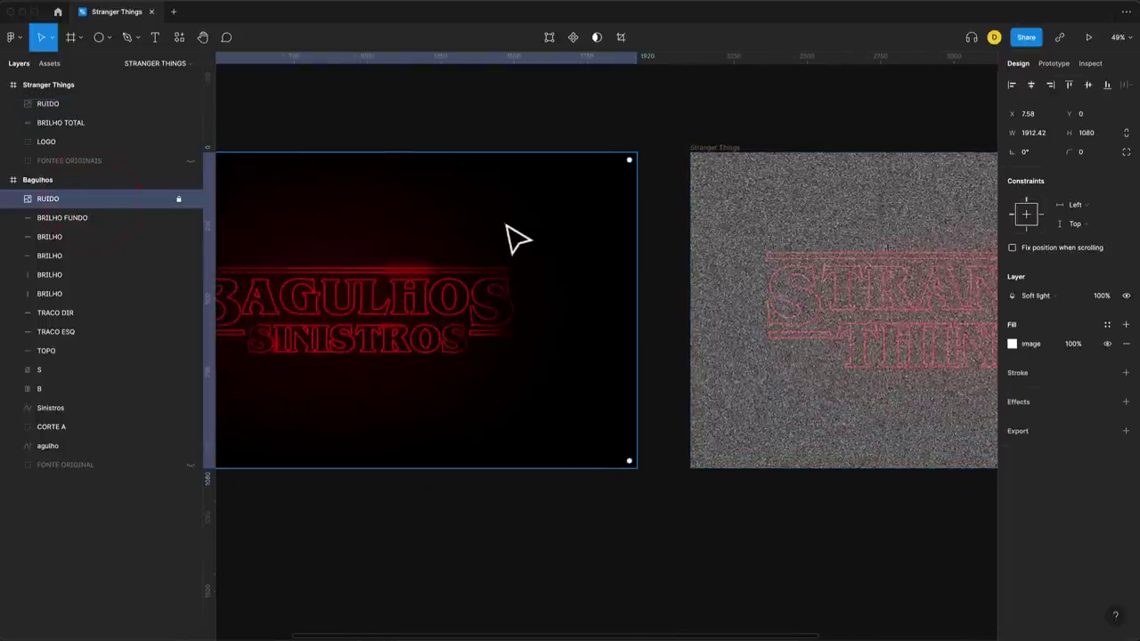
{"action": "scroll", "coordinate": [516, 239], "scroll_direction": "right", "scroll_amount": 2}
{"action": "scroll", "coordinate": [516, 238], "scroll_direction": "right", "scroll_amount": 3}
{"action": "left_click", "coordinate": [603, 193]}
{"action": "scroll", "coordinate": [569, 196], "scroll_direction": "right", "scroll_amount": 3}
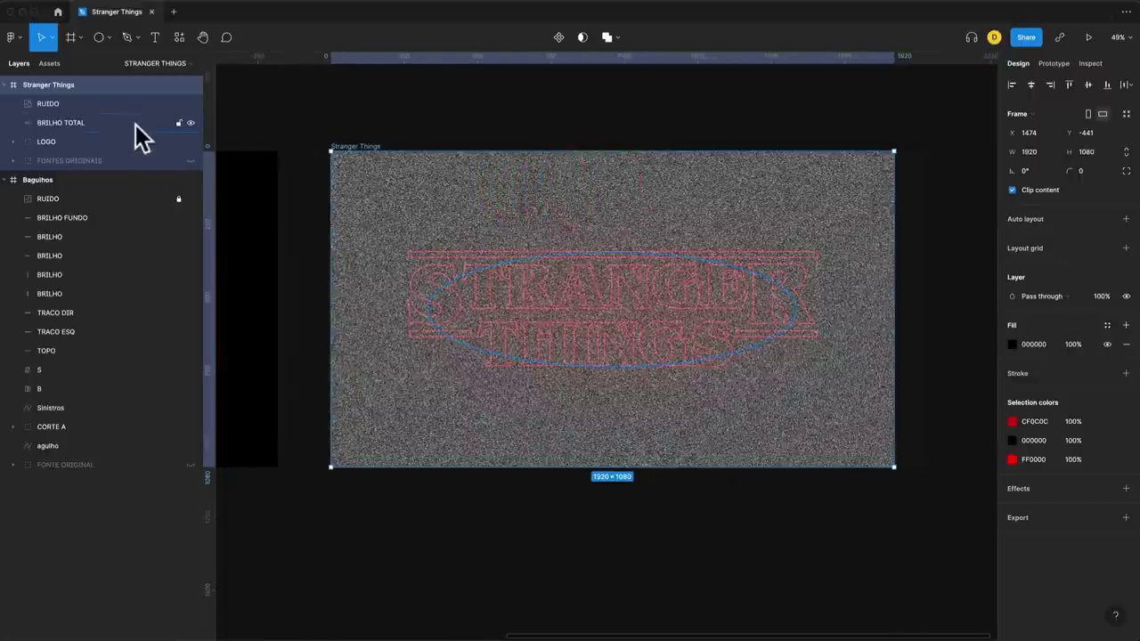
{"action": "left_click", "coordinate": [113, 103]}
{"action": "left_click", "coordinate": [1046, 296]}
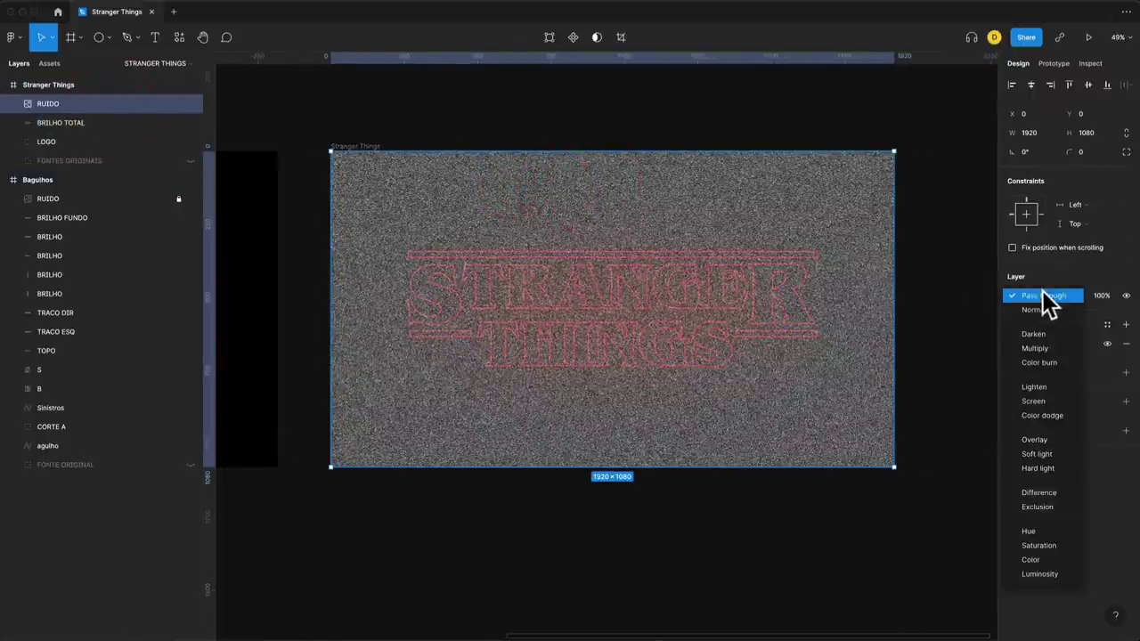
{"action": "left_click", "coordinate": [1046, 459]}
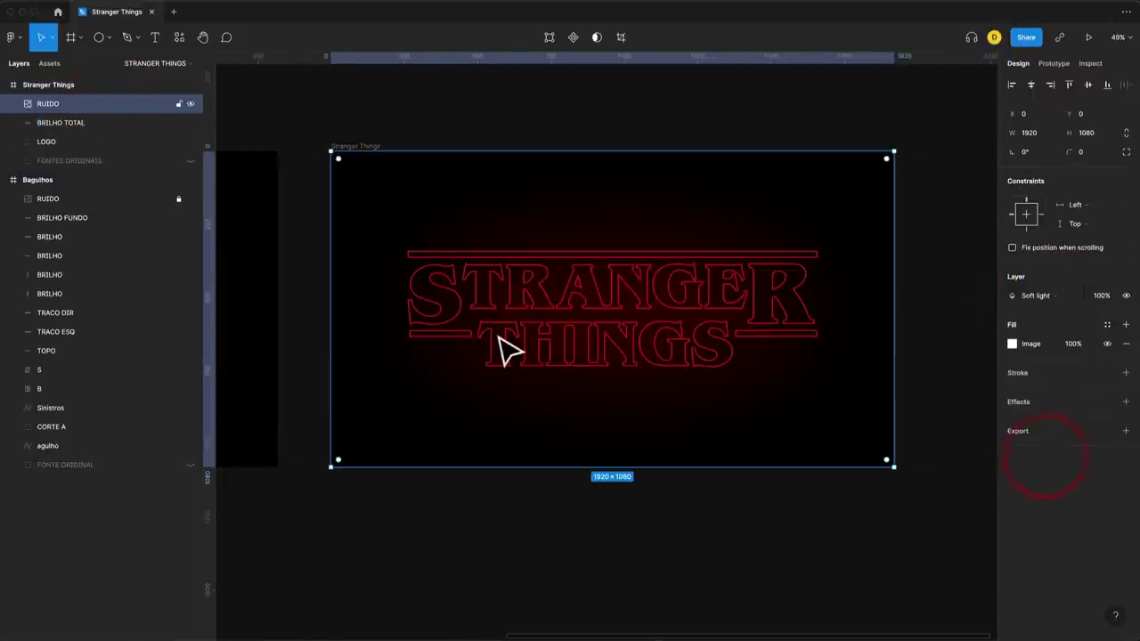
Lock the RUIDO layer in the layers panel
{"action": "scroll", "coordinate": [499, 348], "scroll_direction": "up", "scroll_amount": 5}
{"action": "scroll", "coordinate": [485, 383], "scroll_direction": "up", "scroll_amount": 3}
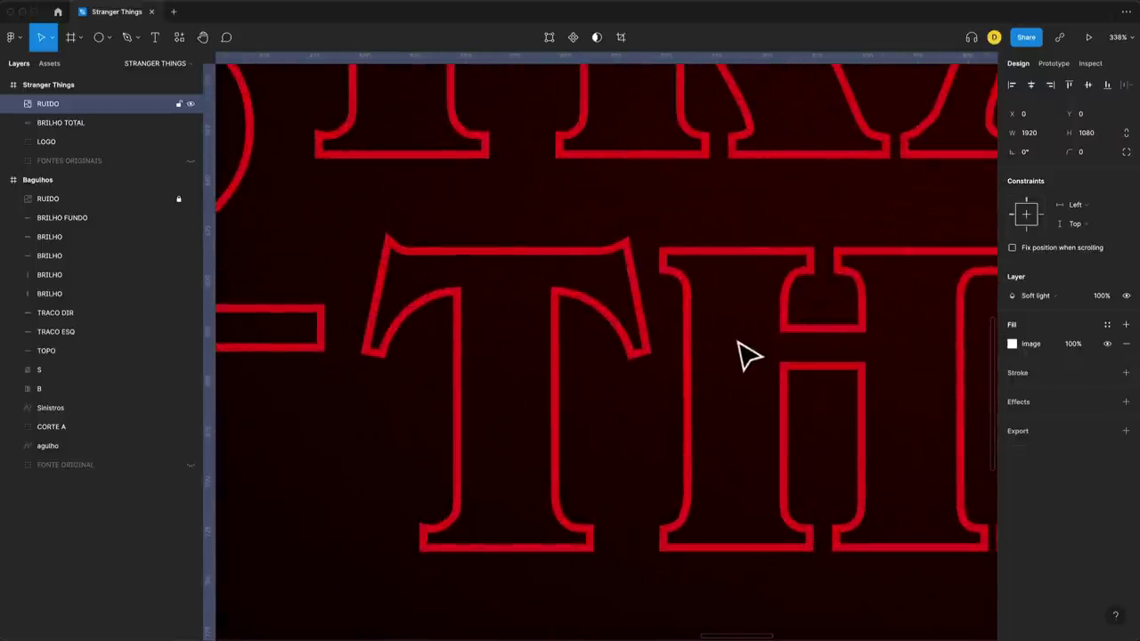
{"action": "scroll", "coordinate": [748, 356], "scroll_direction": "down", "scroll_amount": 5}
{"action": "scroll", "coordinate": [748, 356], "scroll_direction": "down", "scroll_amount": 3}
{"action": "scroll", "coordinate": [748, 356], "scroll_direction": "down", "scroll_amount": 2}
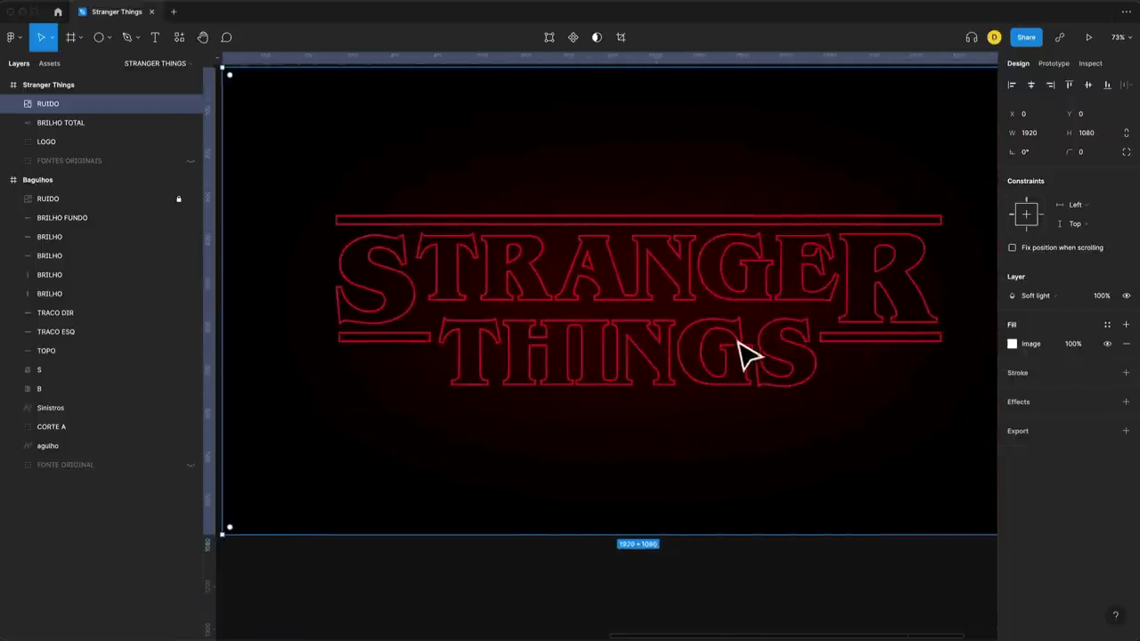
{"action": "scroll", "coordinate": [746, 354], "scroll_direction": "right", "scroll_amount": 1}
{"action": "left_click", "coordinate": [178, 103]}
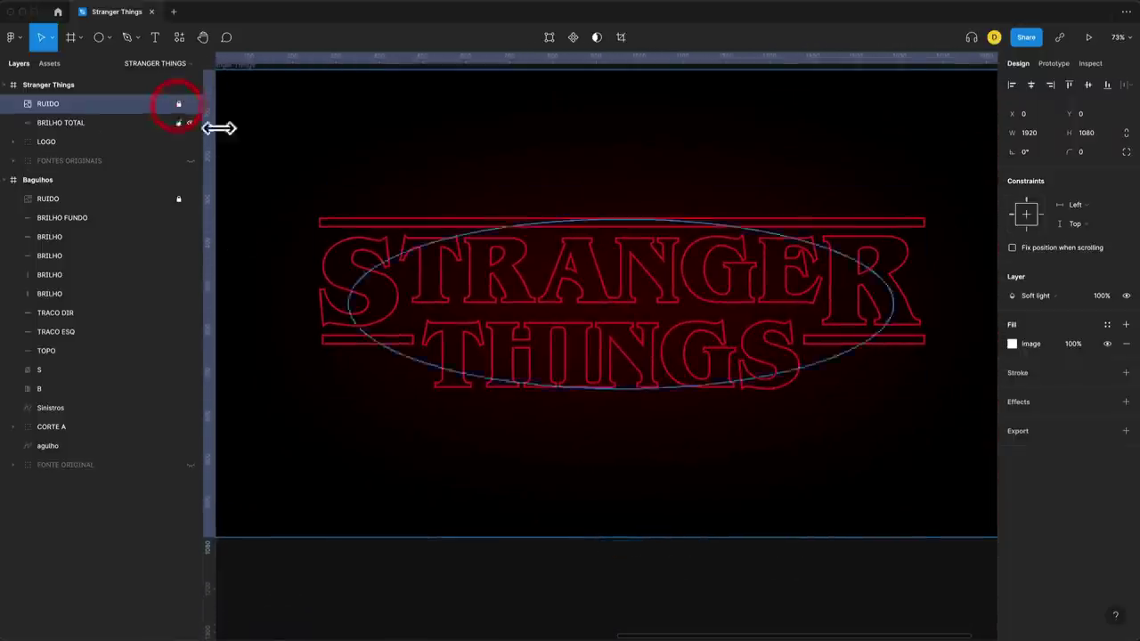
Give Rectangle 1, the top bar, a linear gradient stroke spanning its length
{"action": "left_click", "coordinate": [40, 141]}
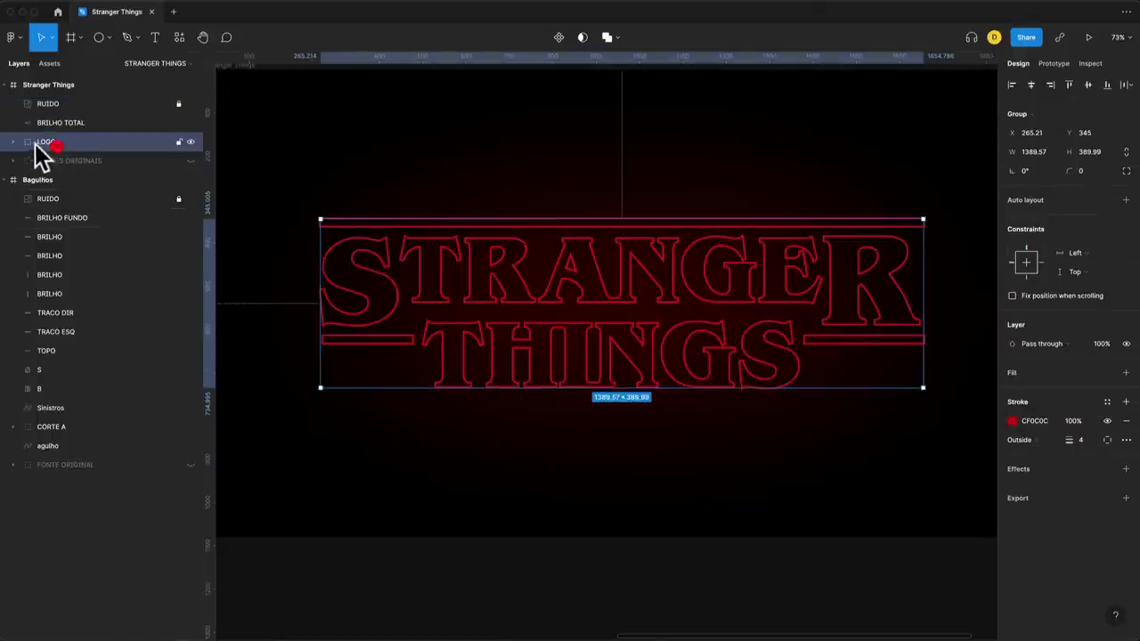
{"action": "left_click", "coordinate": [12, 141]}
{"action": "left_click", "coordinate": [60, 198]}
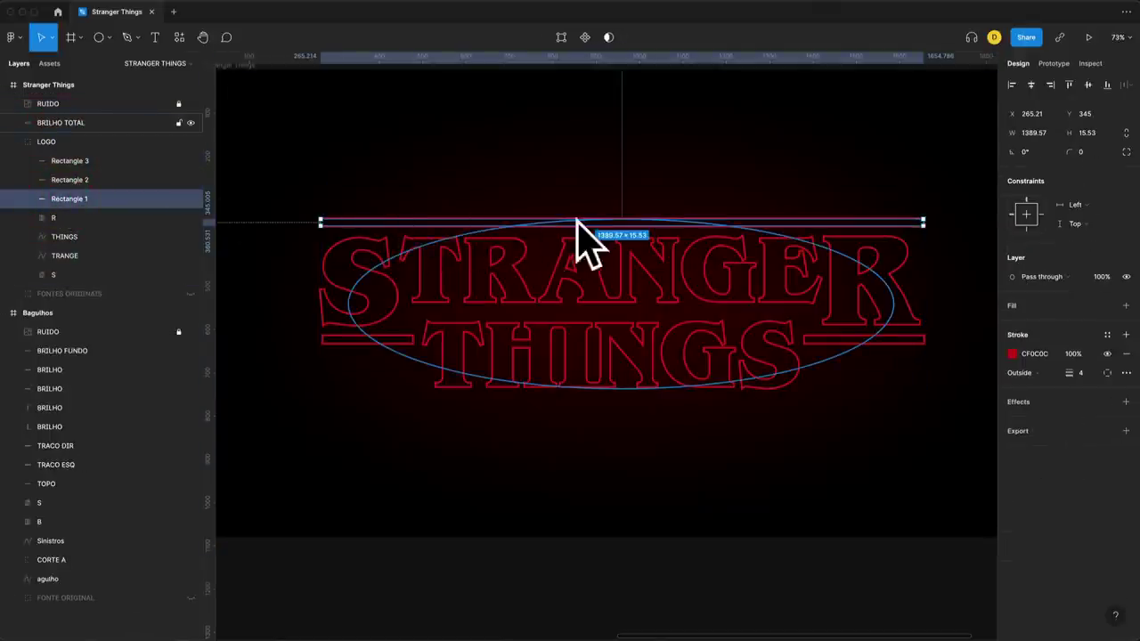
{"action": "left_click", "coordinate": [1013, 354]}
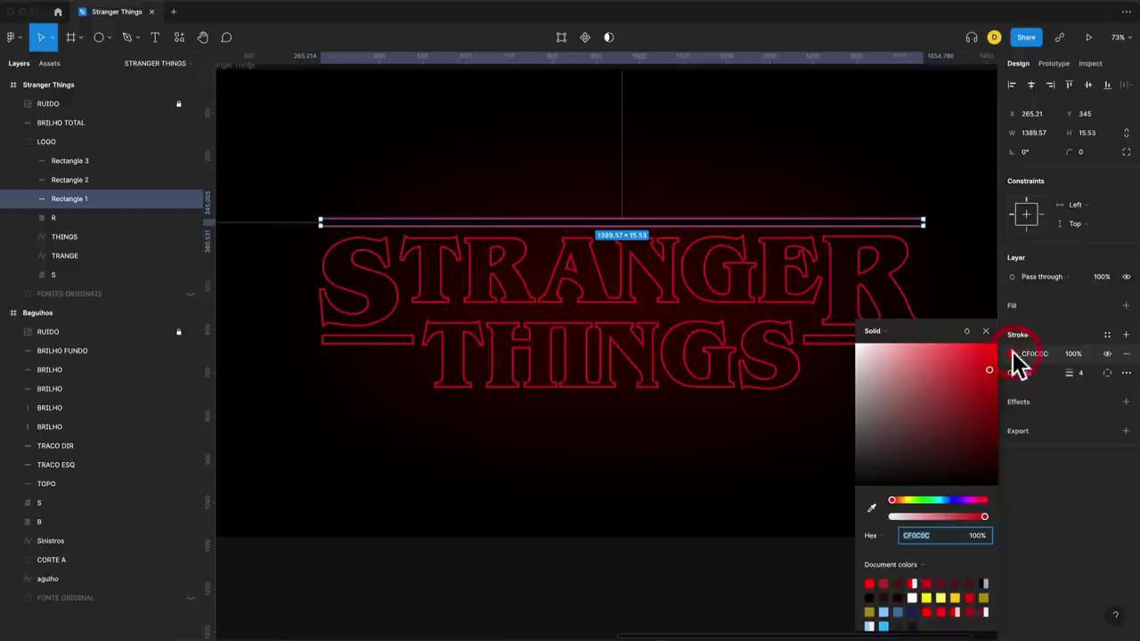
{"action": "left_click", "coordinate": [878, 331]}
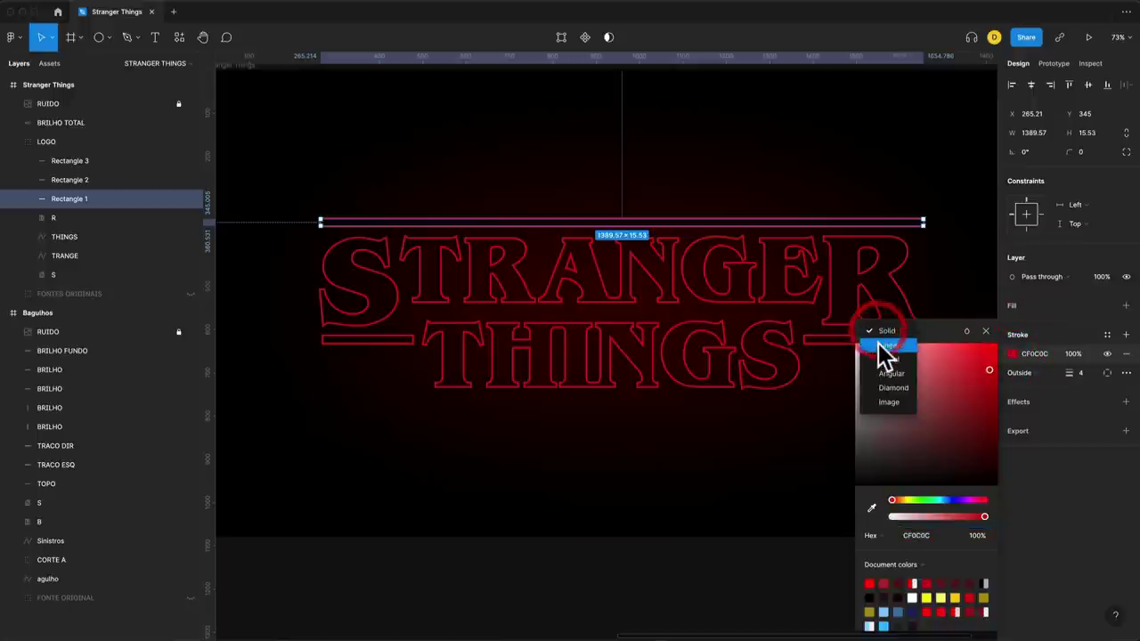
{"action": "left_click", "coordinate": [879, 348]}
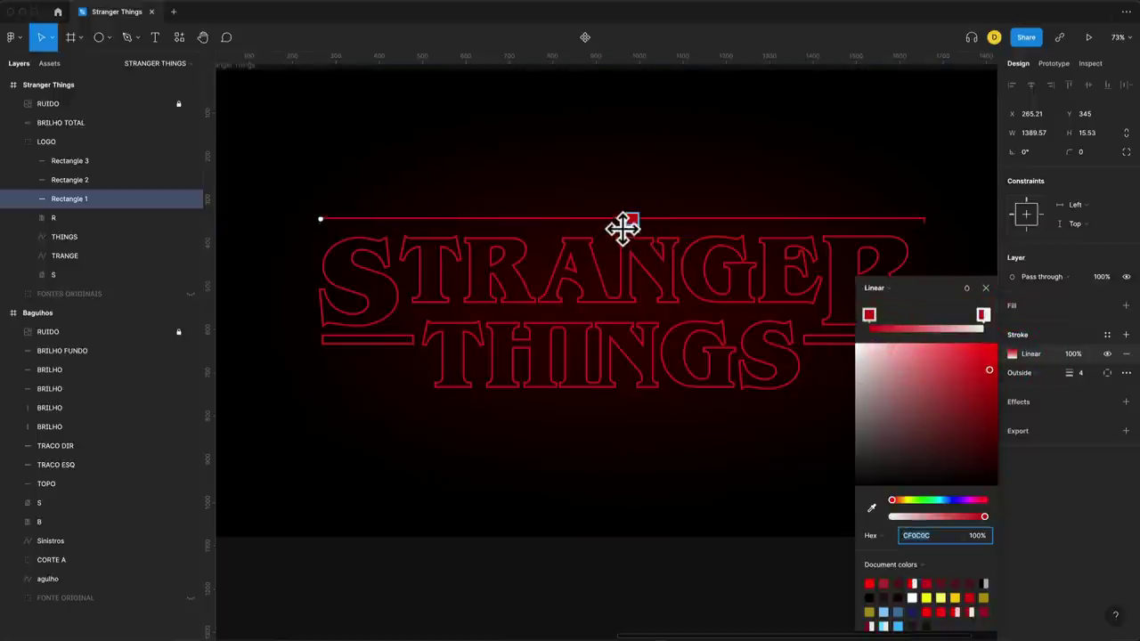
{"action": "left_click_drag", "start_coordinate": [622, 226], "coordinate": [933, 219]}
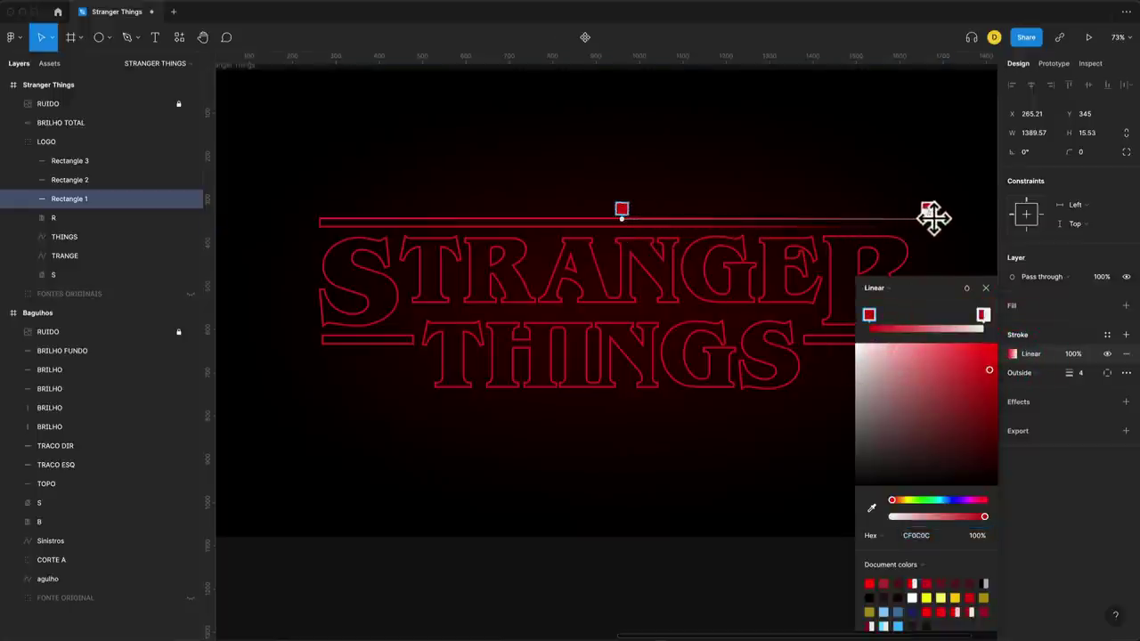
{"action": "left_click_drag", "start_coordinate": [623, 214], "coordinate": [318, 219]}
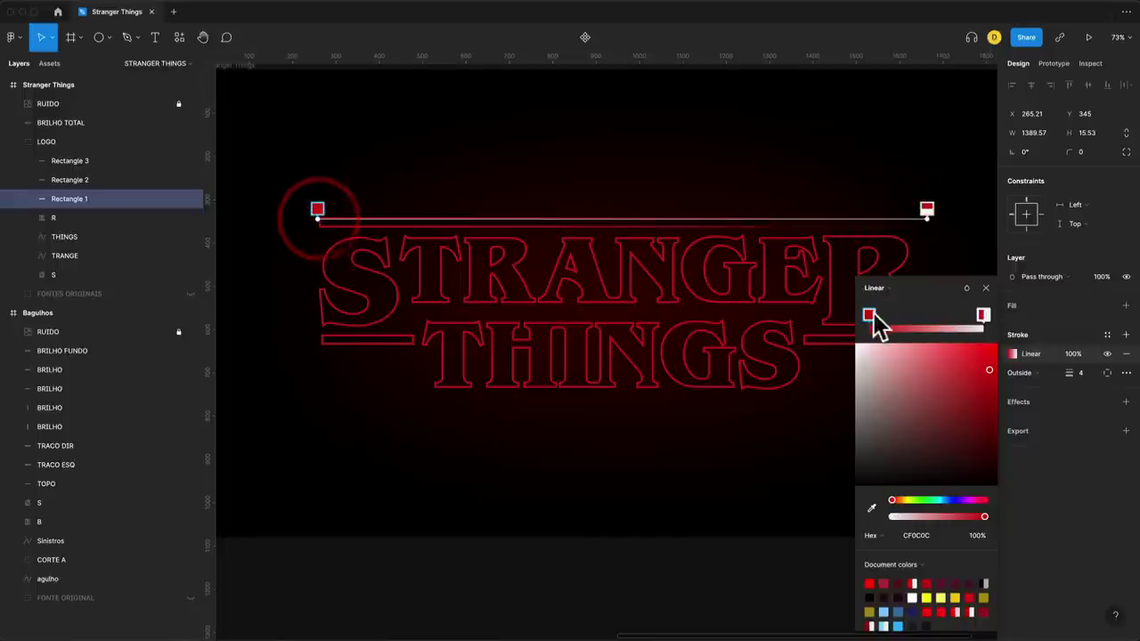
Rearrange the gradient stops and extend its endpoints past both bar ends, checking the browser reference
{"action": "left_click_drag", "start_coordinate": [870, 317], "coordinate": [929, 317]}
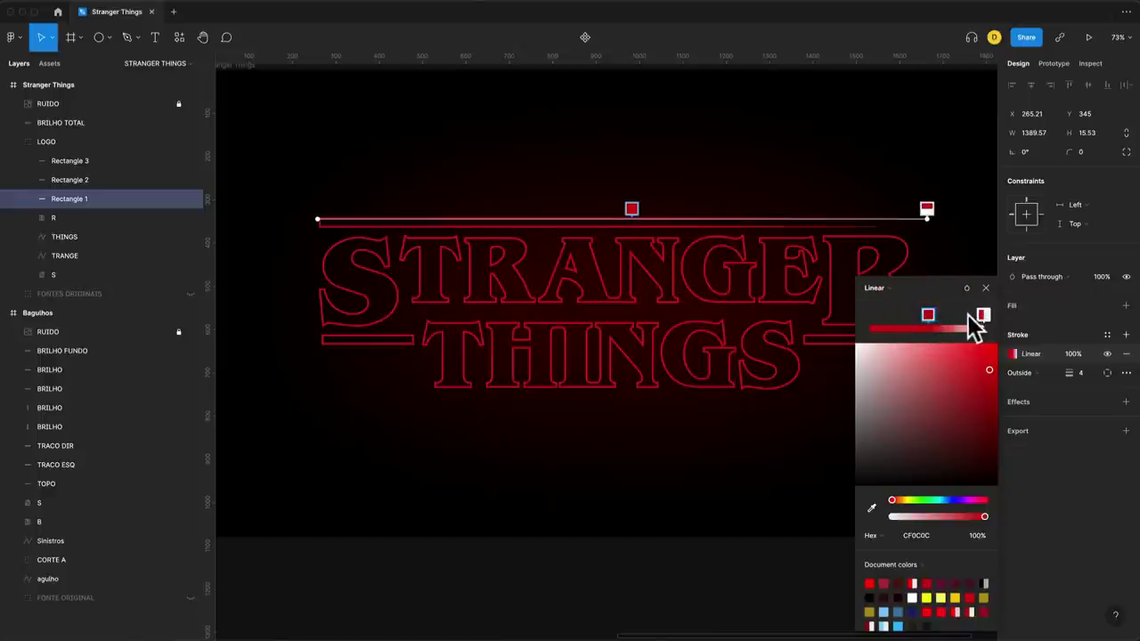
{"action": "left_click_drag", "start_coordinate": [981, 315], "coordinate": [966, 314]}
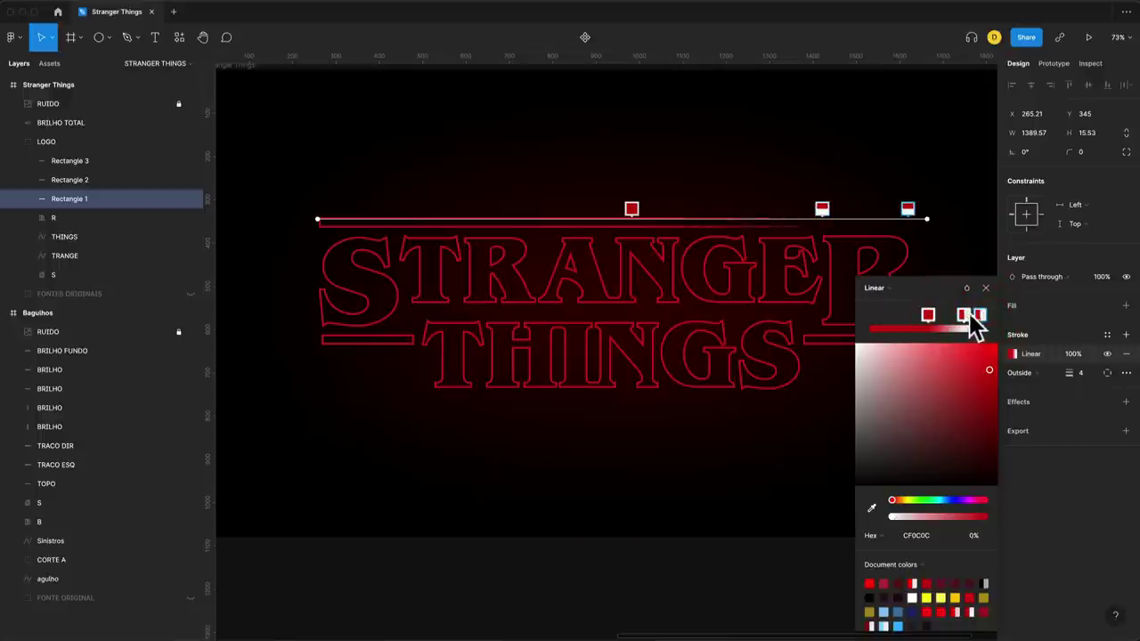
{"action": "left_click_drag", "start_coordinate": [963, 314], "coordinate": [868, 317]}
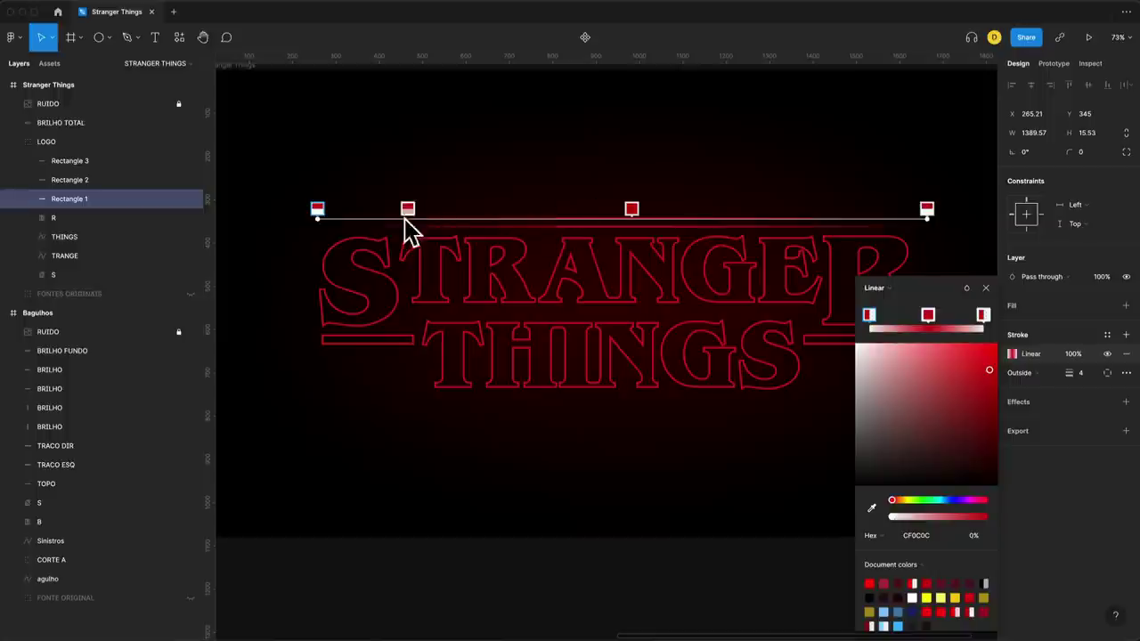
{"action": "left_click_drag", "start_coordinate": [318, 226], "coordinate": [296, 221]}
{"action": "left_click", "coordinate": [280, 221]}
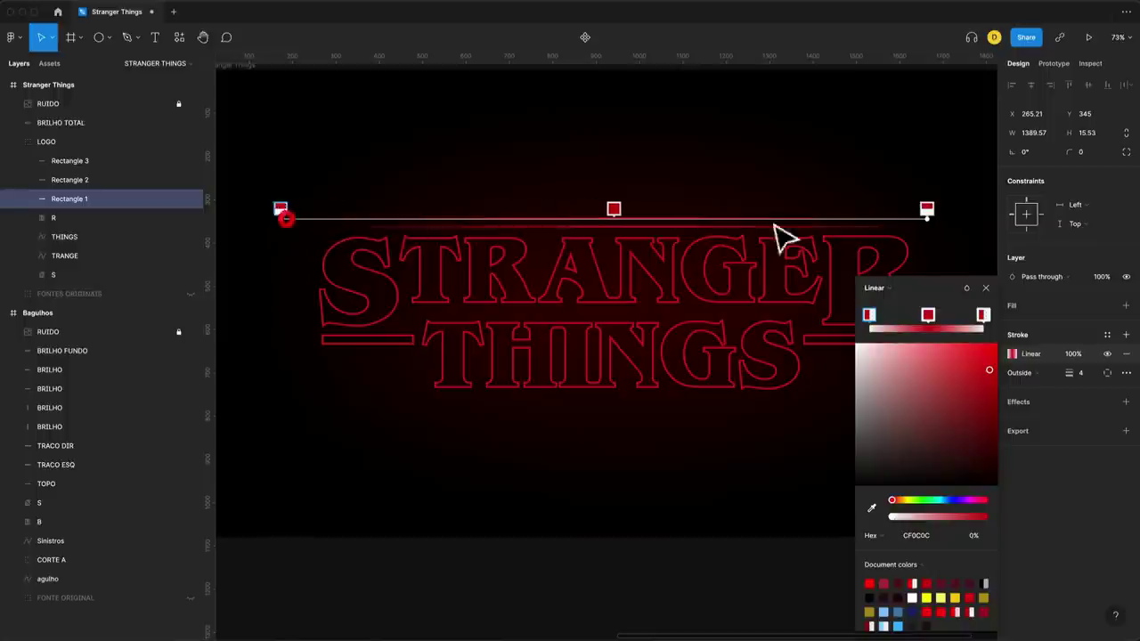
{"action": "left_click_drag", "start_coordinate": [931, 221], "coordinate": [967, 221]}
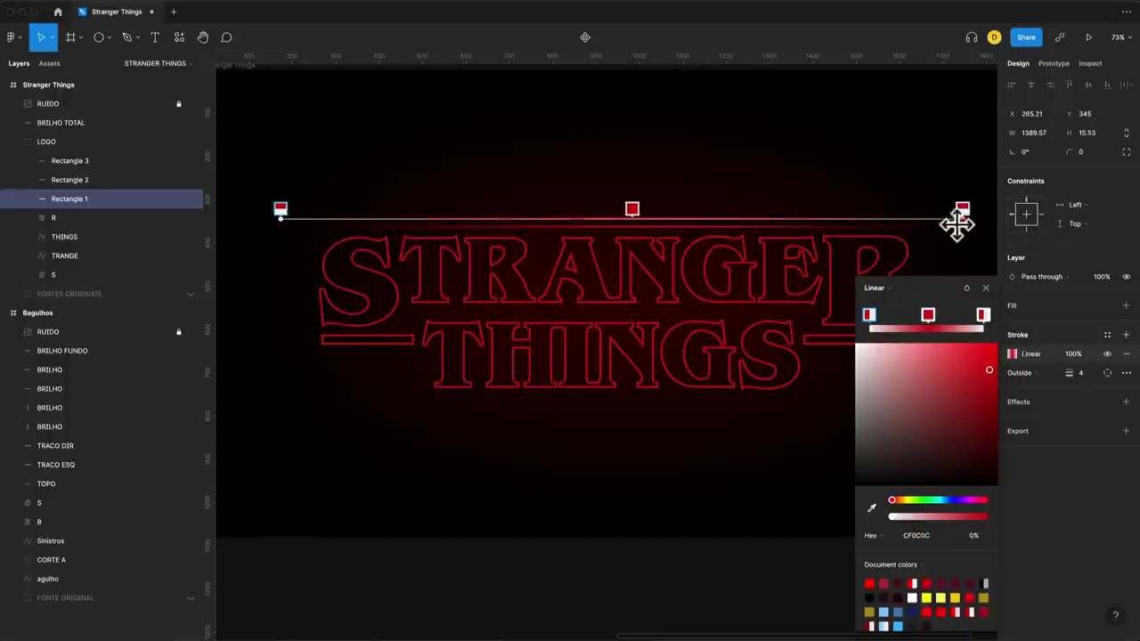
{"action": "key", "text": "super+Tab"}
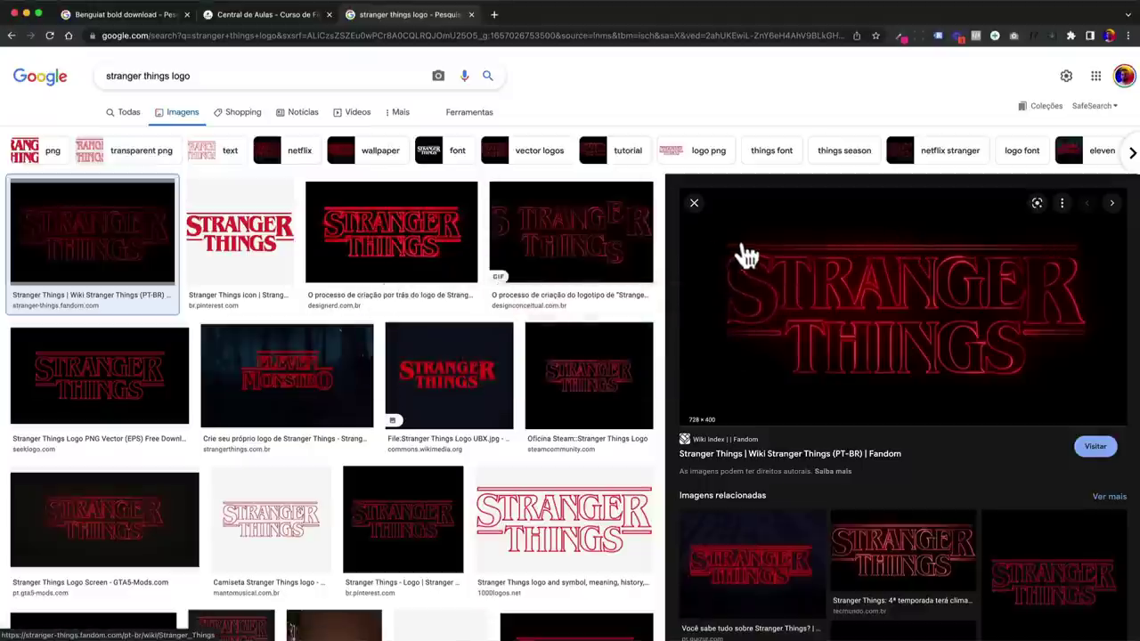
{"action": "key", "text": "super+Tab"}
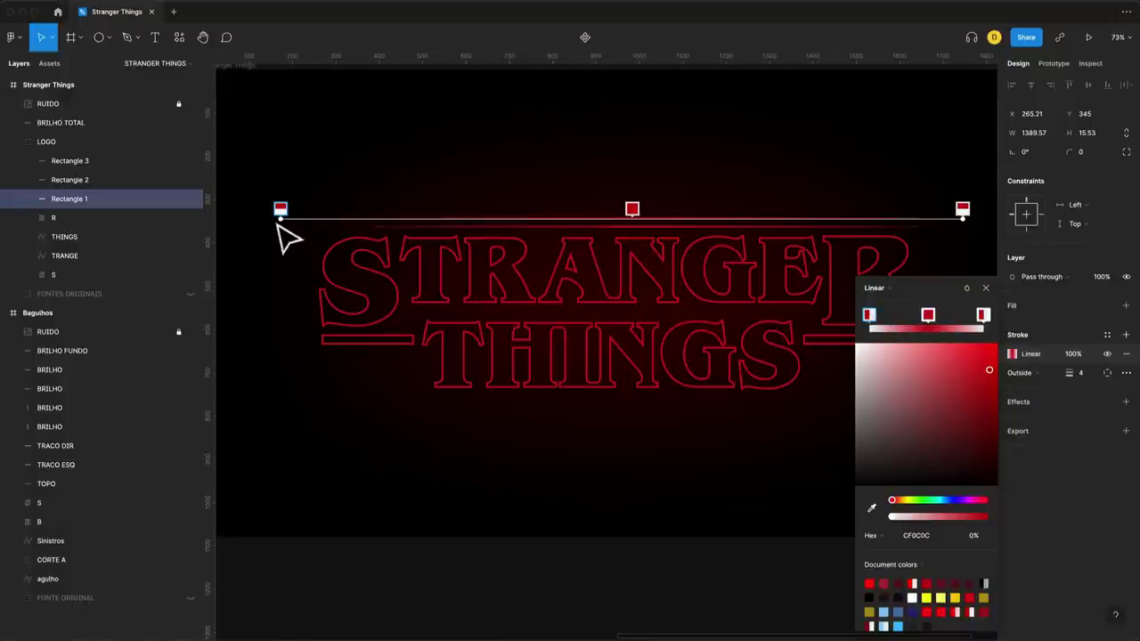
Push the top bar's gradient endpoints slightly further out
{"action": "left_click_drag", "start_coordinate": [273, 222], "coordinate": [262, 218]}
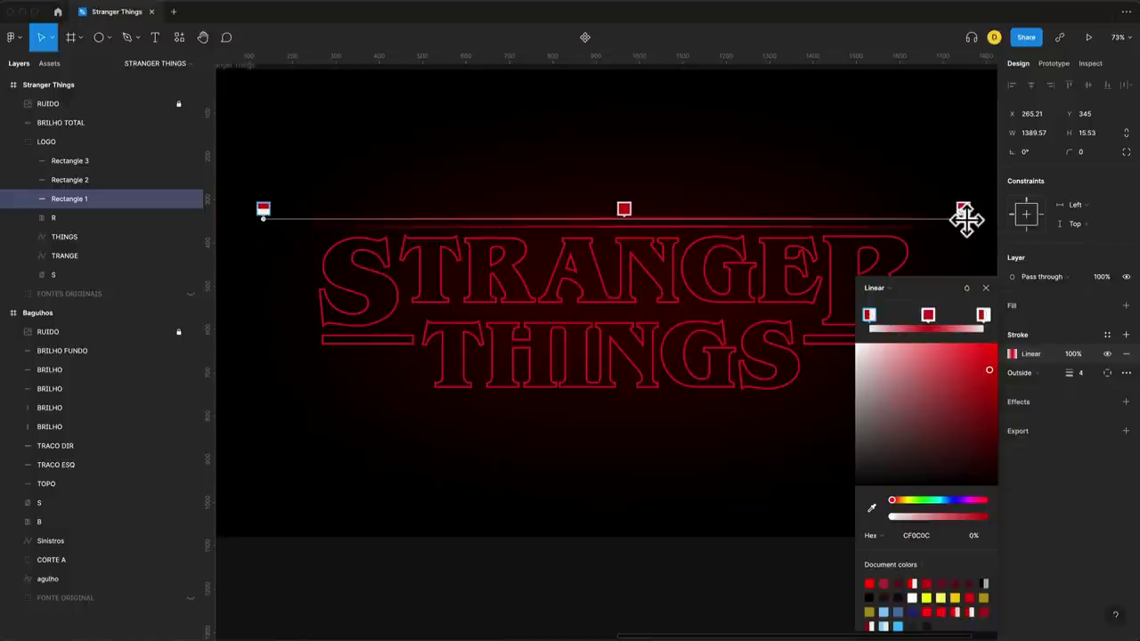
{"action": "left_click_drag", "start_coordinate": [965, 219], "coordinate": [968, 219]}
{"action": "left_click", "coordinate": [984, 289]}
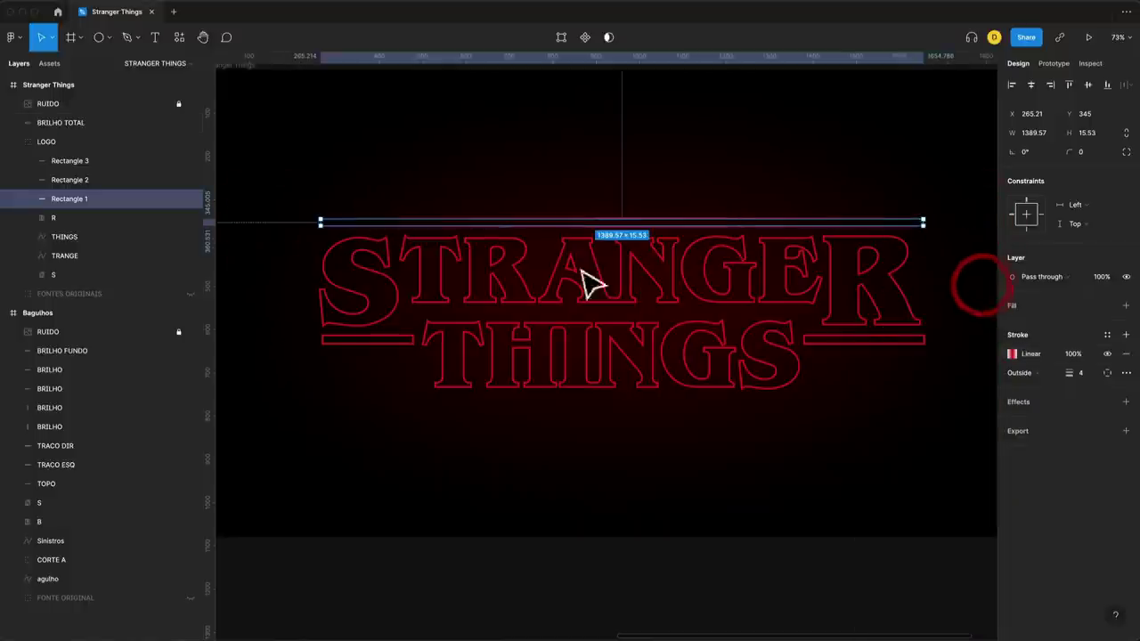
Give Rectangle 2, the bar left of THINGS, a linear gradient stroke across its length
{"action": "left_click", "coordinate": [327, 341]}
{"action": "left_click", "coordinate": [329, 341]}
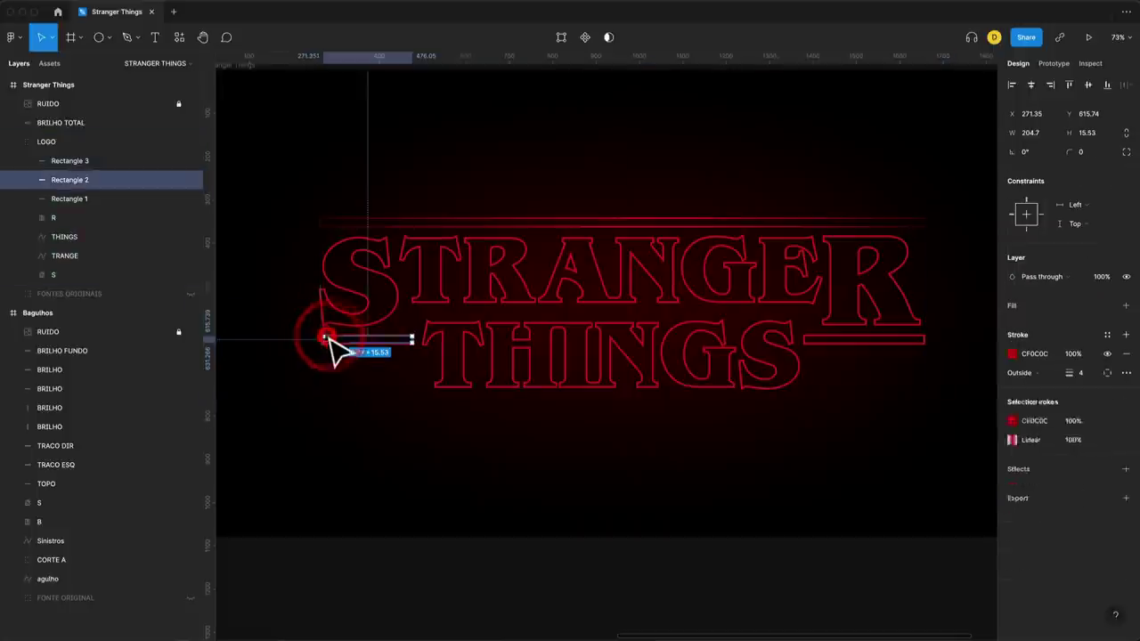
{"action": "left_click", "coordinate": [1012, 357]}
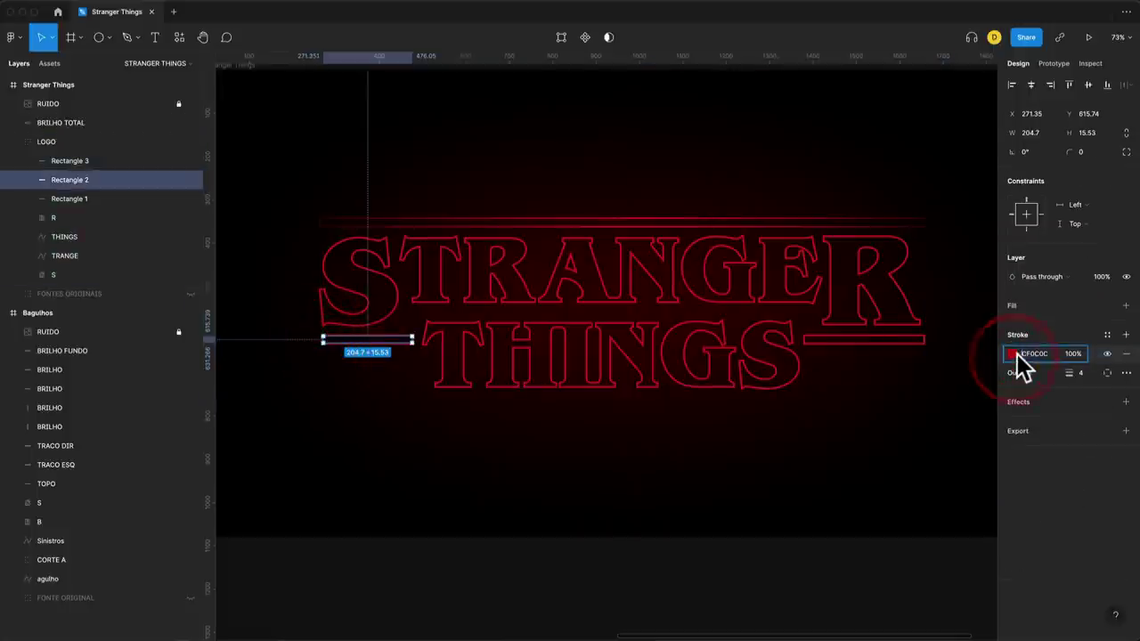
{"action": "left_click", "coordinate": [1013, 357]}
{"action": "left_click", "coordinate": [884, 332]}
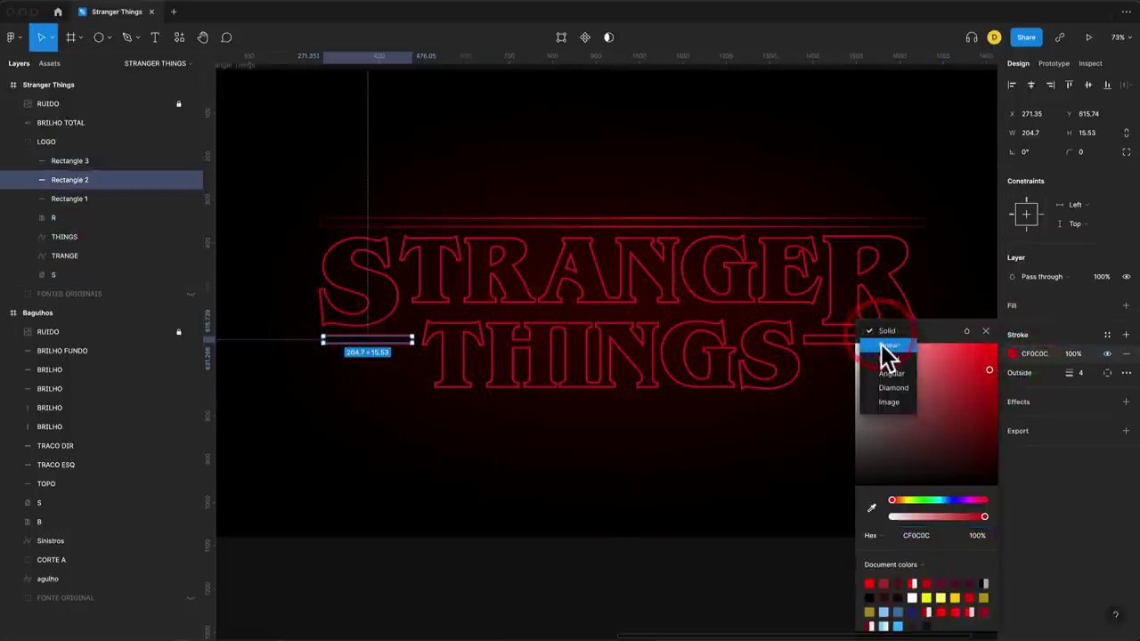
{"action": "left_click", "coordinate": [883, 345]}
{"action": "left_click_drag", "start_coordinate": [366, 346], "coordinate": [297, 338]}
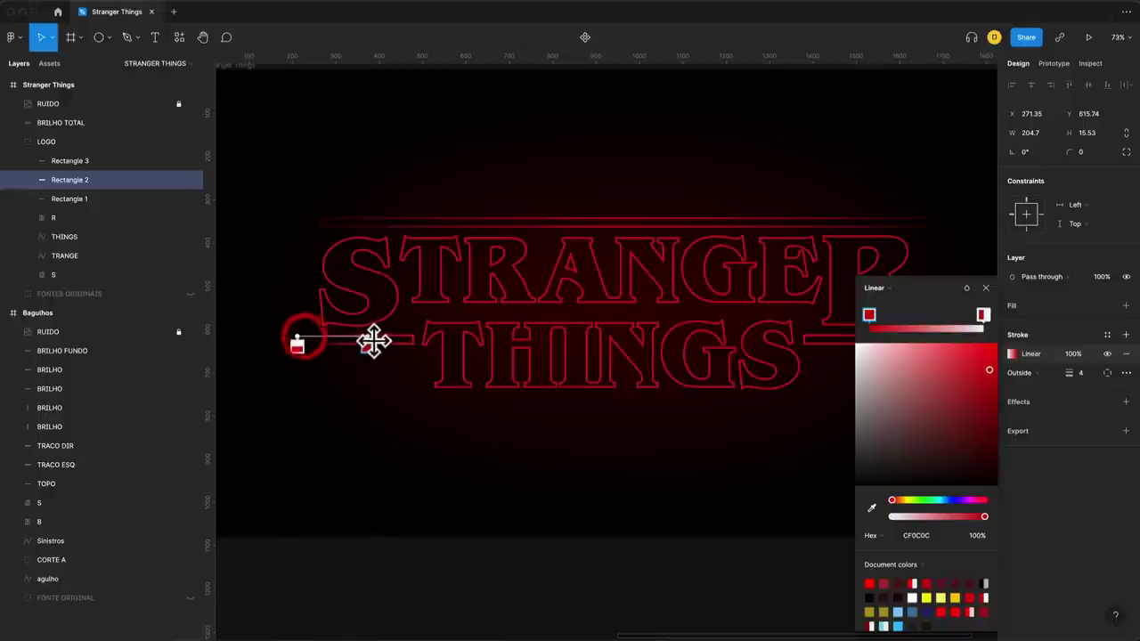
{"action": "left_click_drag", "start_coordinate": [369, 343], "coordinate": [387, 344]}
{"action": "left_click_drag", "start_coordinate": [297, 339], "coordinate": [308, 339]}
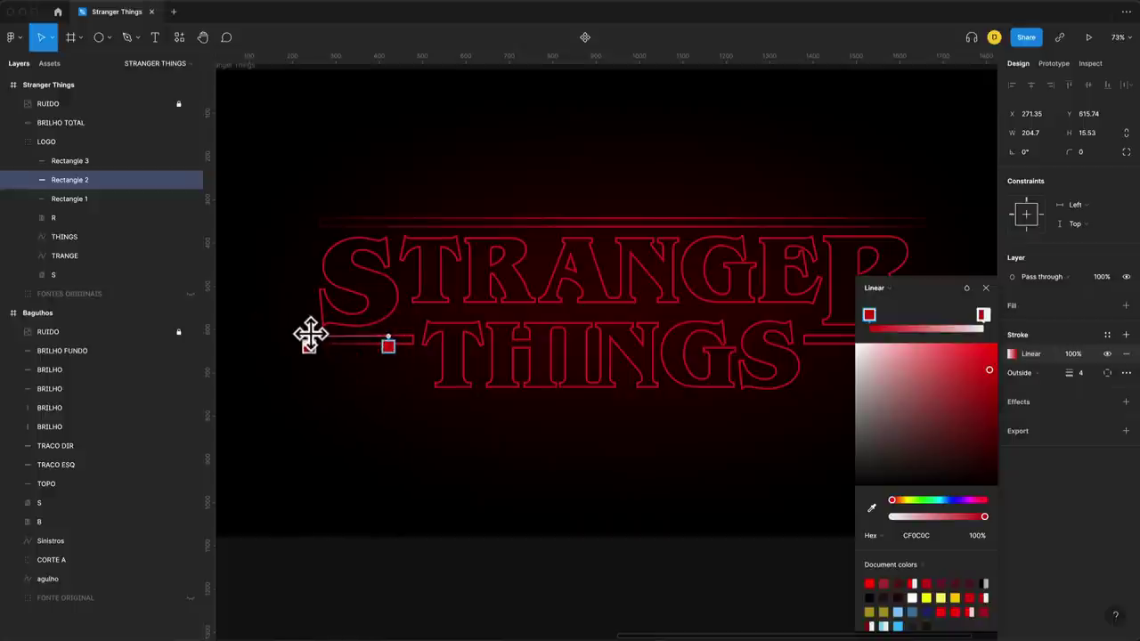
{"action": "left_click", "coordinate": [983, 289]}
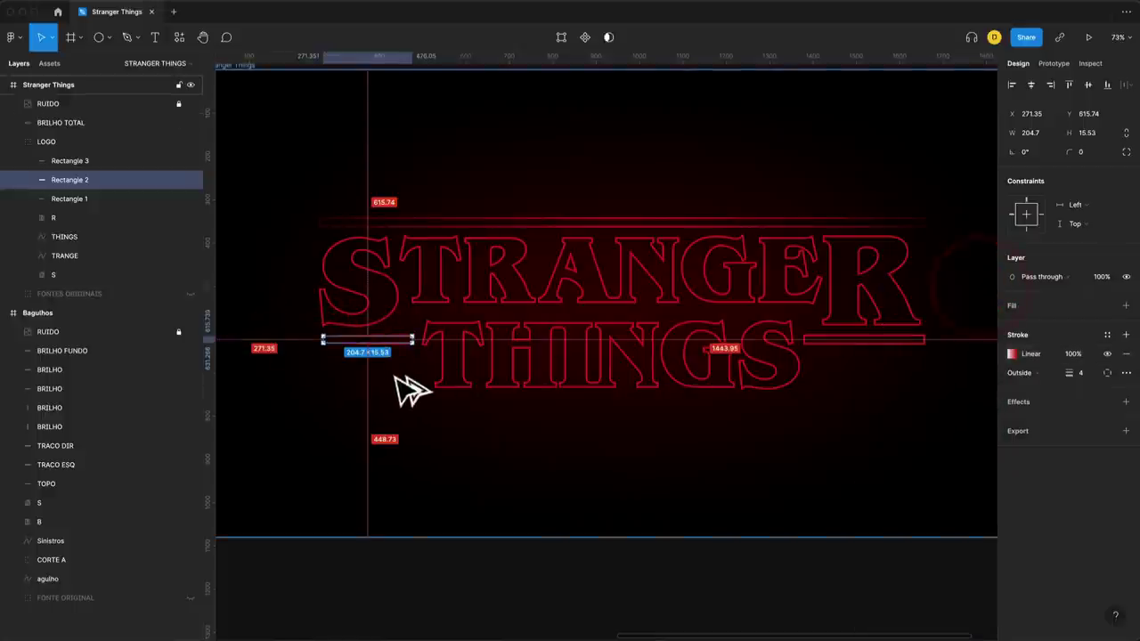
{"action": "left_click", "coordinate": [890, 341]}
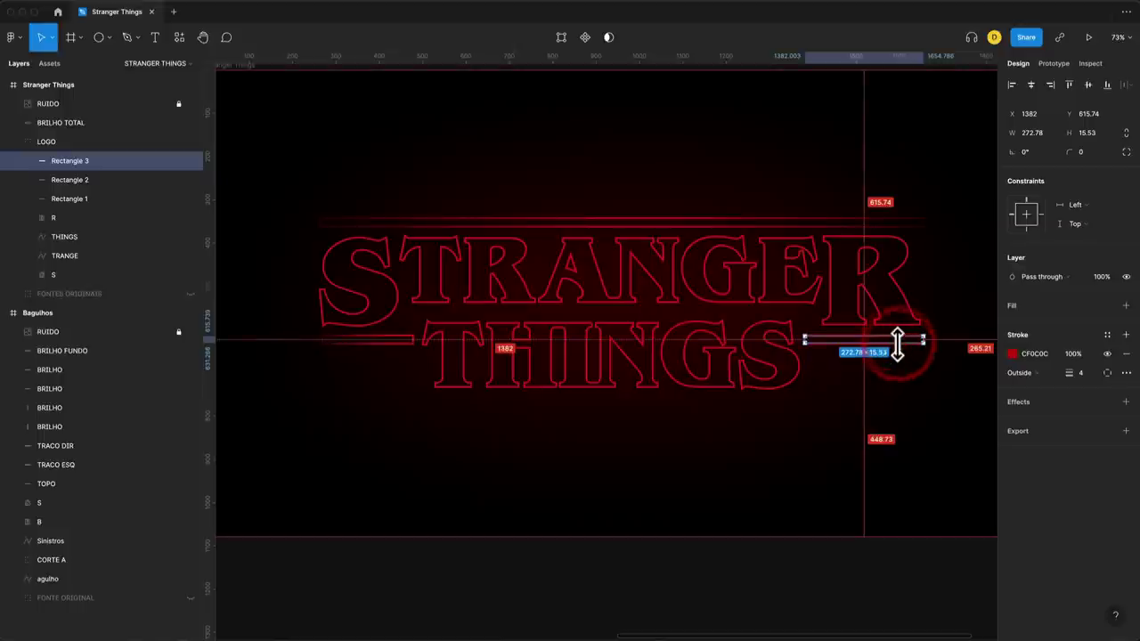
Give Rectangle 3 a linear gradient stroke with its end stretched right along the bar
{"action": "left_click", "coordinate": [884, 370]}
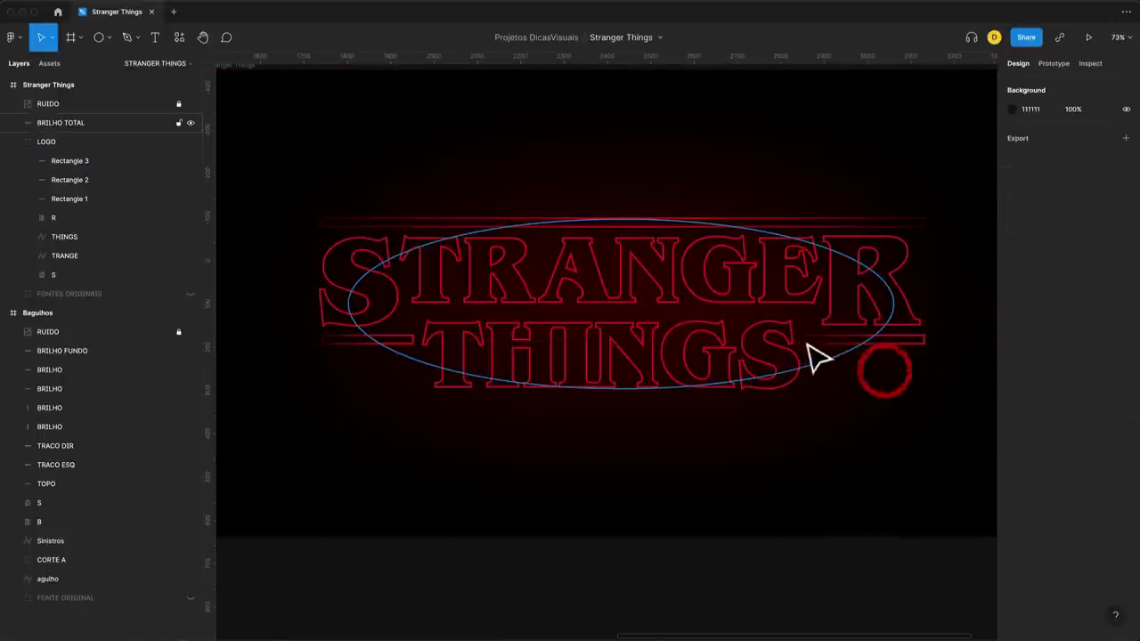
{"action": "left_click", "coordinate": [901, 356]}
{"action": "left_click", "coordinate": [901, 349]}
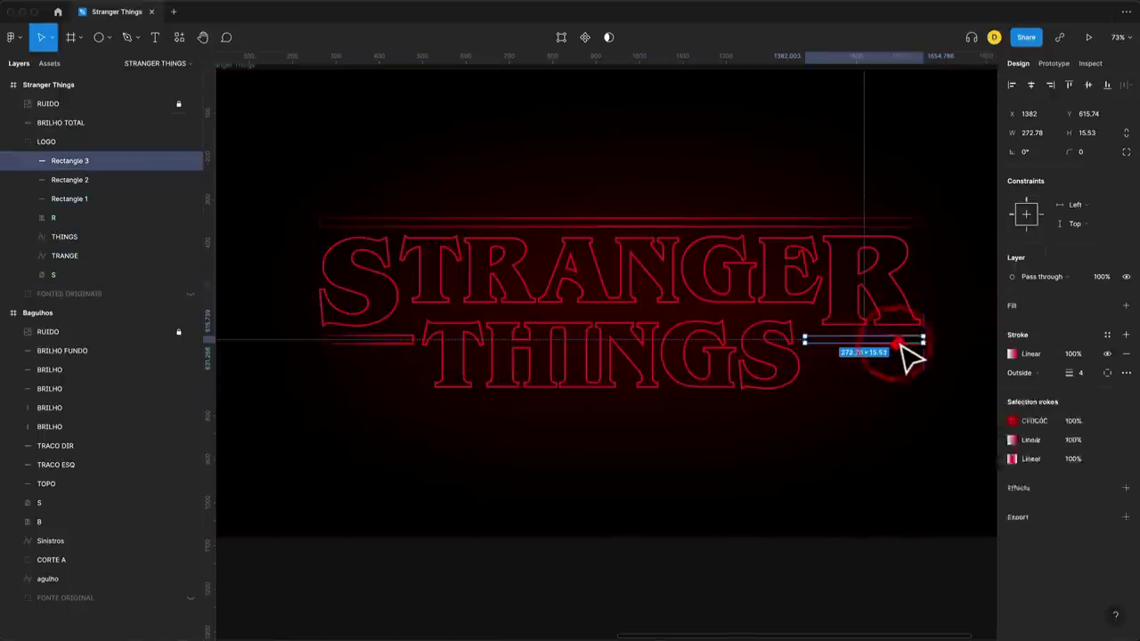
{"action": "left_click", "coordinate": [1010, 354]}
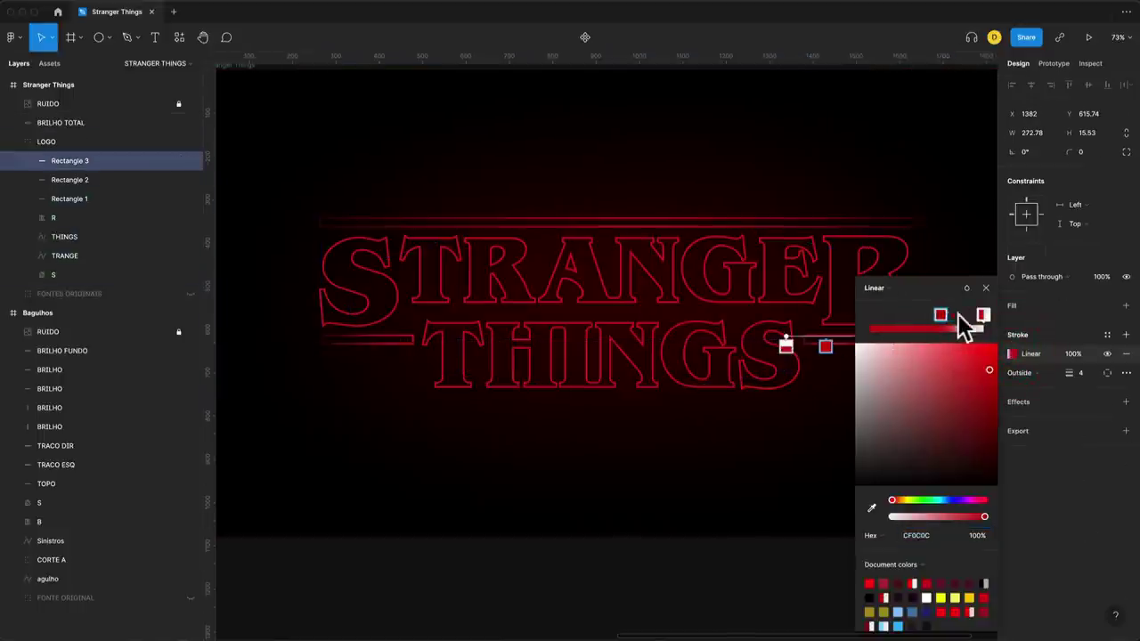
{"action": "left_click", "coordinate": [983, 314]}
{"action": "left_click", "coordinate": [1020, 322]}
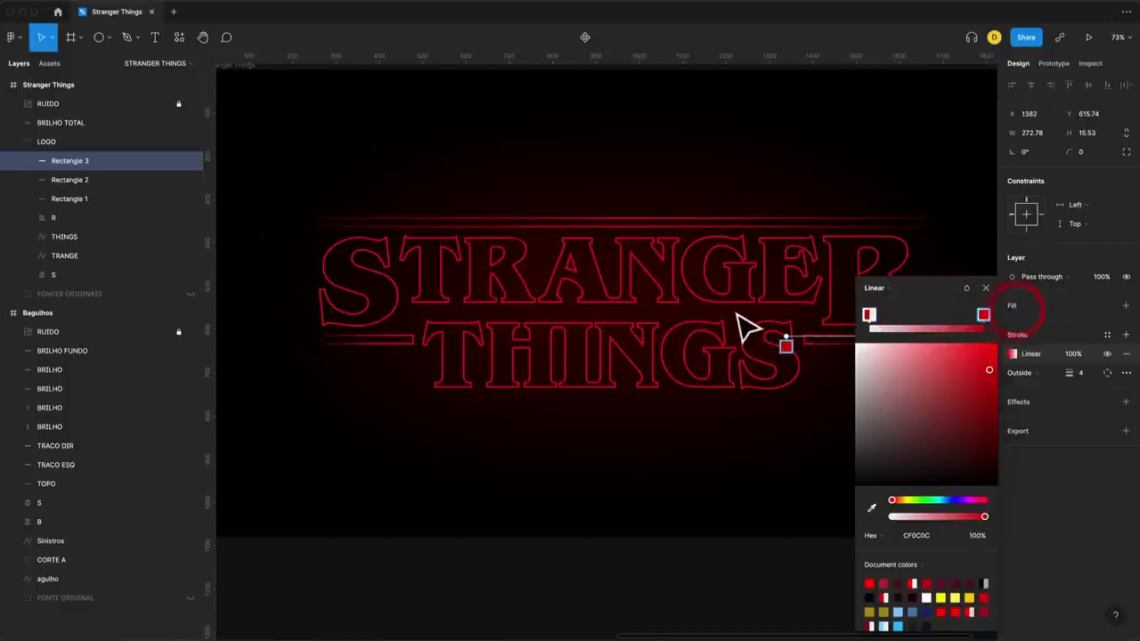
{"action": "scroll", "coordinate": [744, 329], "scroll_direction": "right", "scroll_amount": 3}
{"action": "left_click_drag", "start_coordinate": [741, 338], "coordinate": [804, 341]}
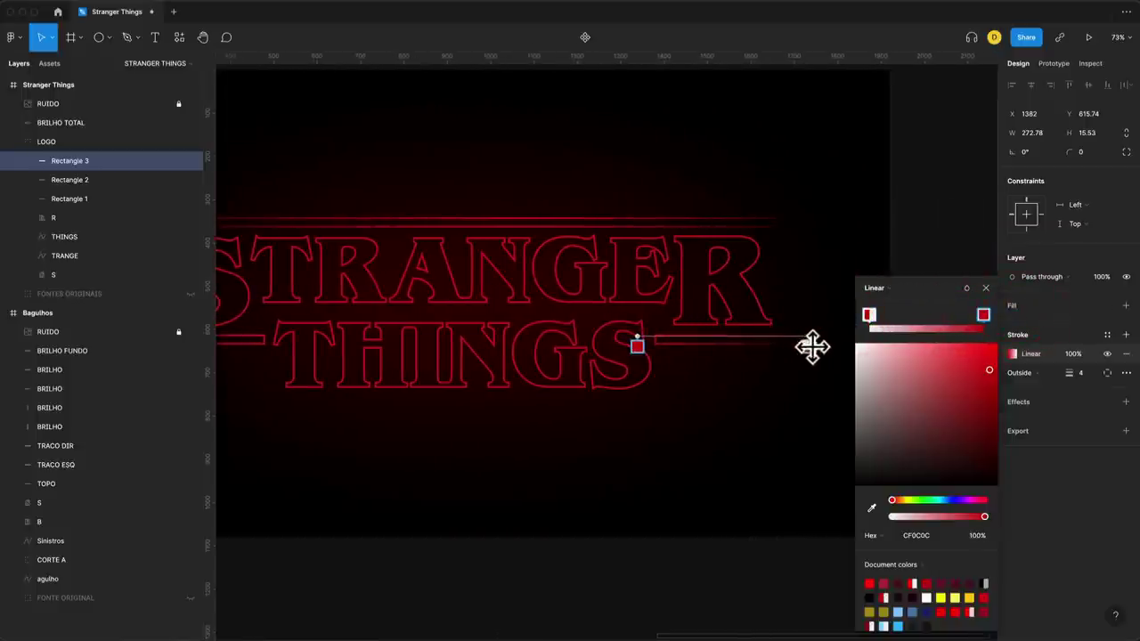
{"action": "left_click", "coordinate": [773, 344]}
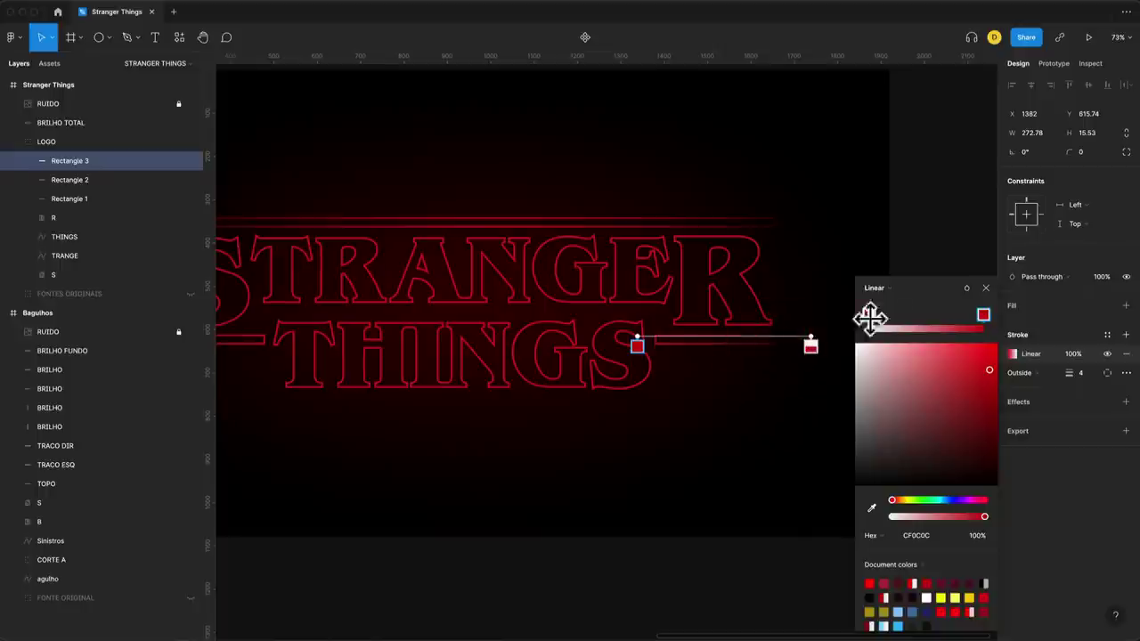
{"action": "left_click", "coordinate": [984, 287]}
{"action": "scroll", "coordinate": [796, 356], "scroll_direction": "left", "scroll_amount": 3}
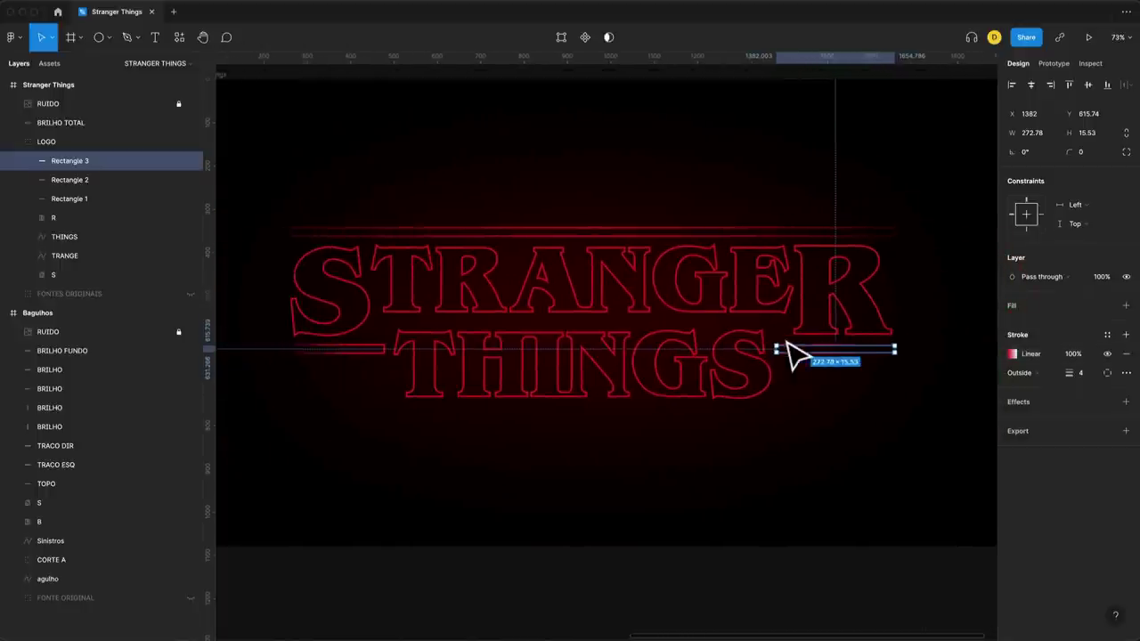
Switch the S outline to a linear gradient stroke running horizontally across the letter
{"action": "left_click", "coordinate": [306, 300]}
{"action": "double_click", "coordinate": [305, 300]}
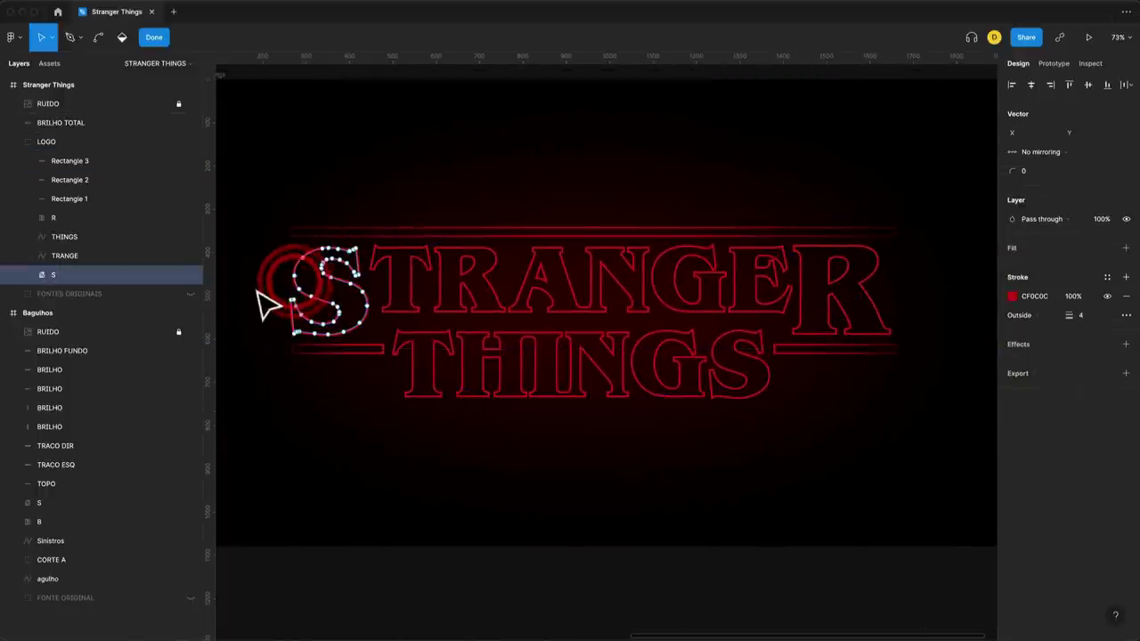
{"action": "left_click", "coordinate": [254, 289]}
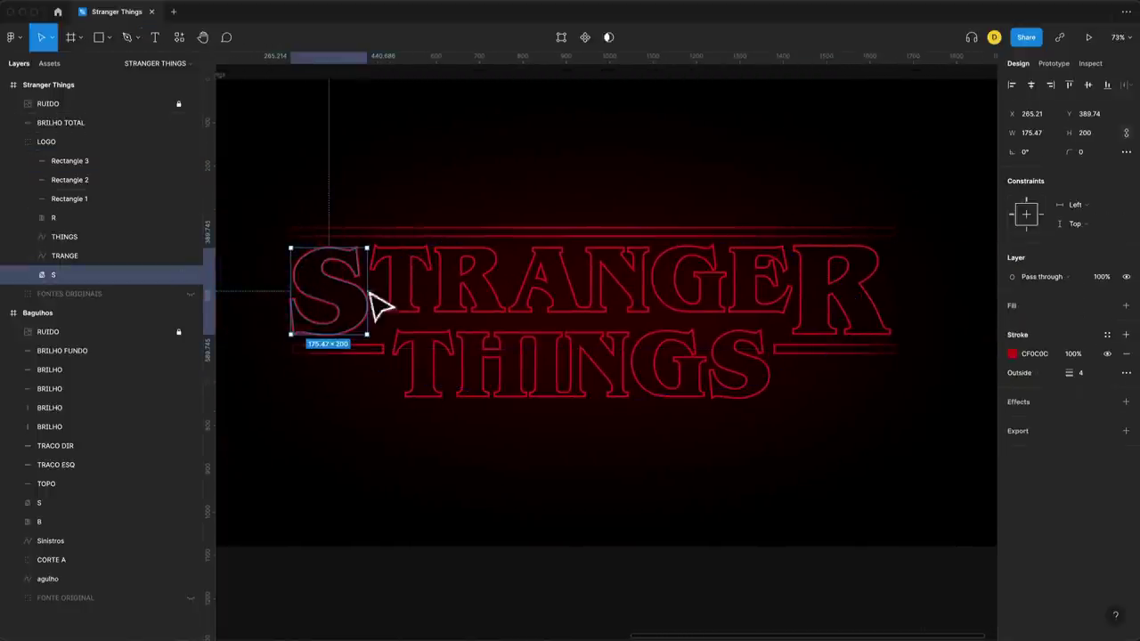
{"action": "left_click", "coordinate": [1011, 353]}
{"action": "left_click", "coordinate": [874, 327]}
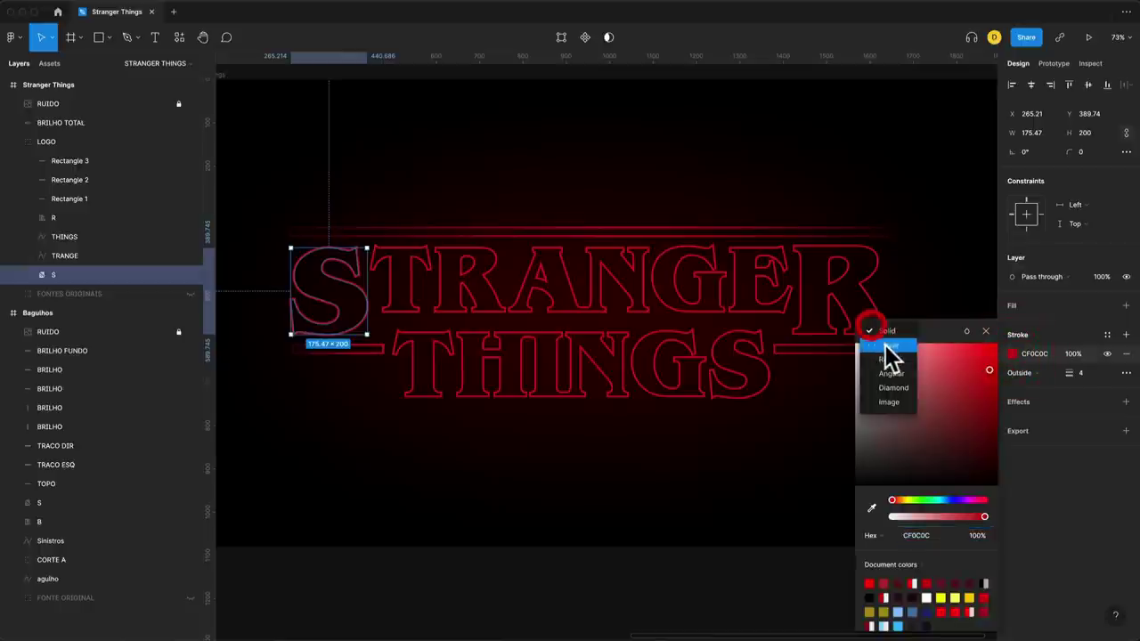
{"action": "left_click", "coordinate": [888, 358]}
{"action": "left_click_drag", "start_coordinate": [338, 335], "coordinate": [249, 280]}
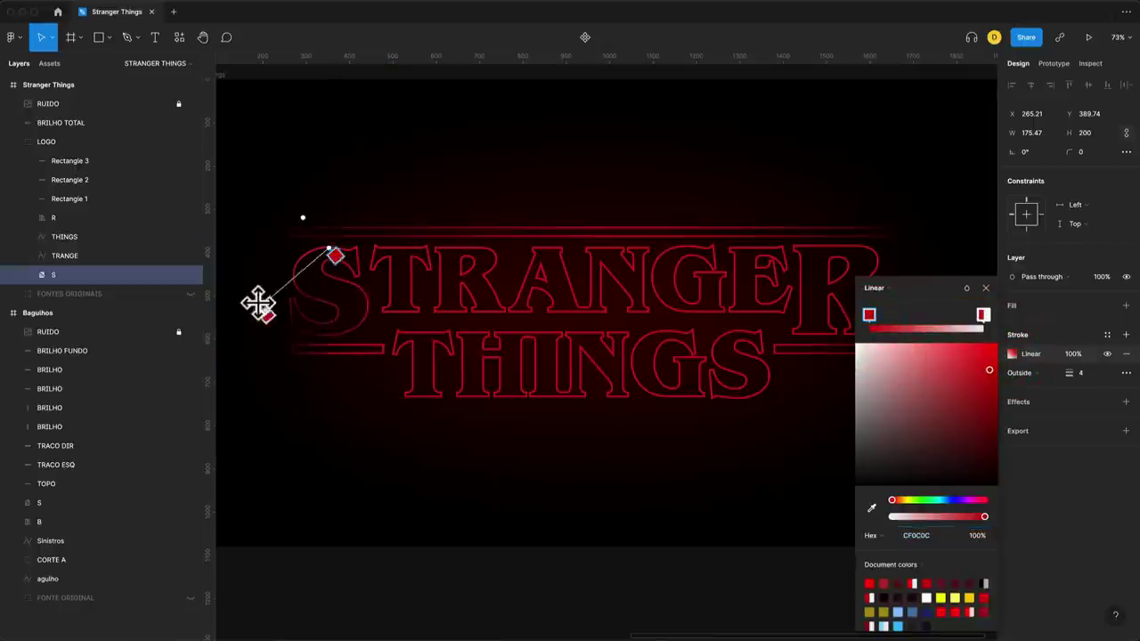
{"action": "left_click_drag", "start_coordinate": [322, 253], "coordinate": [371, 276]}
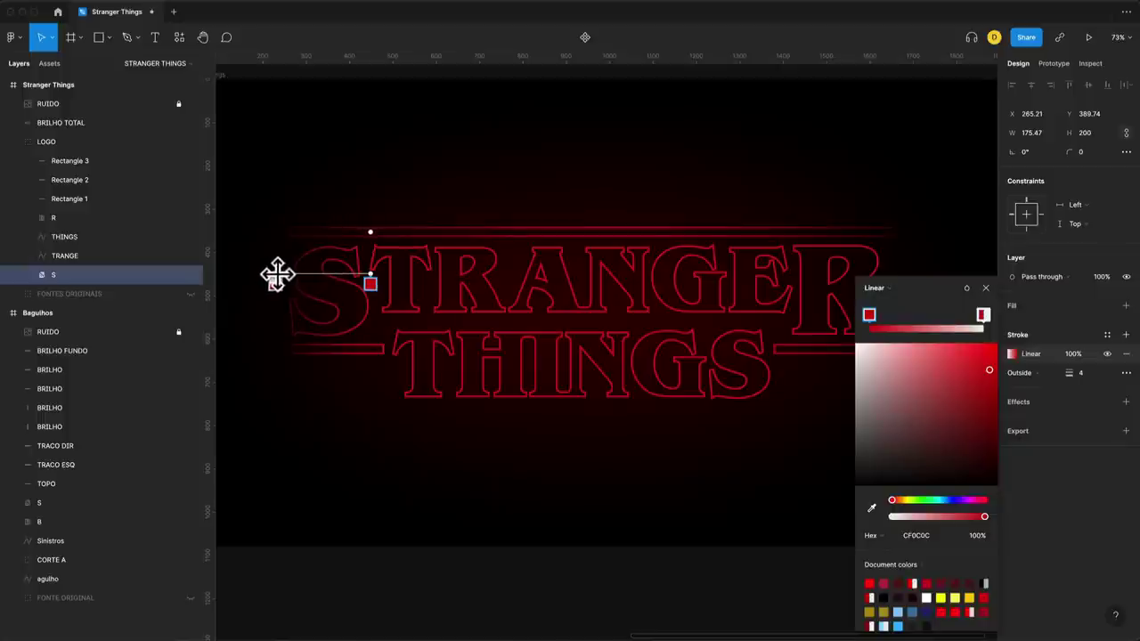
{"action": "left_click", "coordinate": [985, 287]}
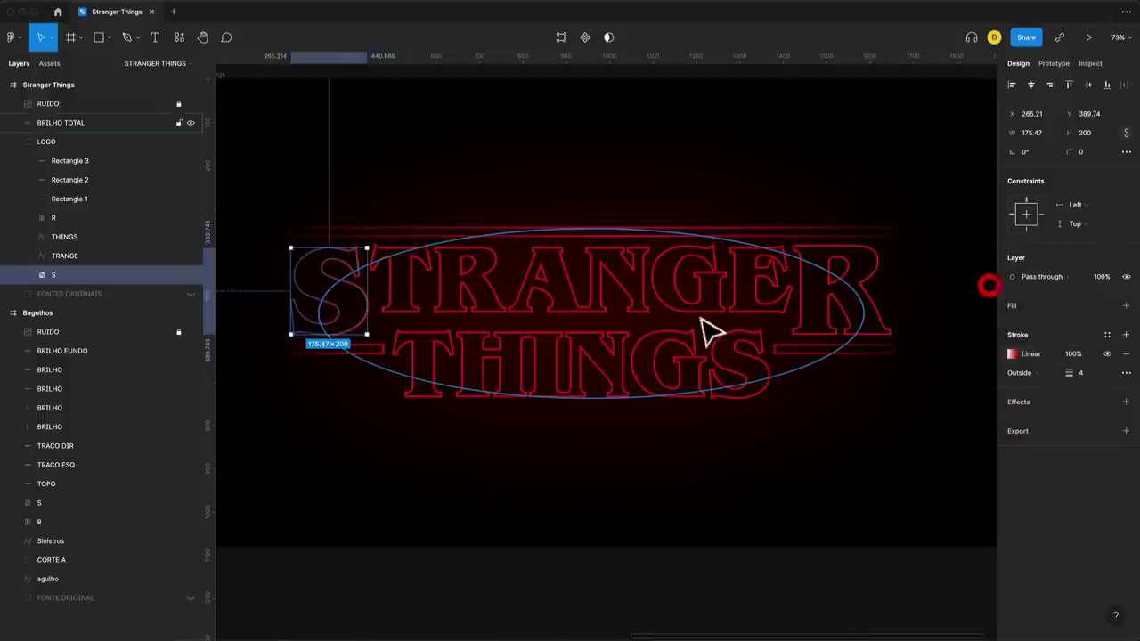
{"action": "left_click", "coordinate": [870, 302]}
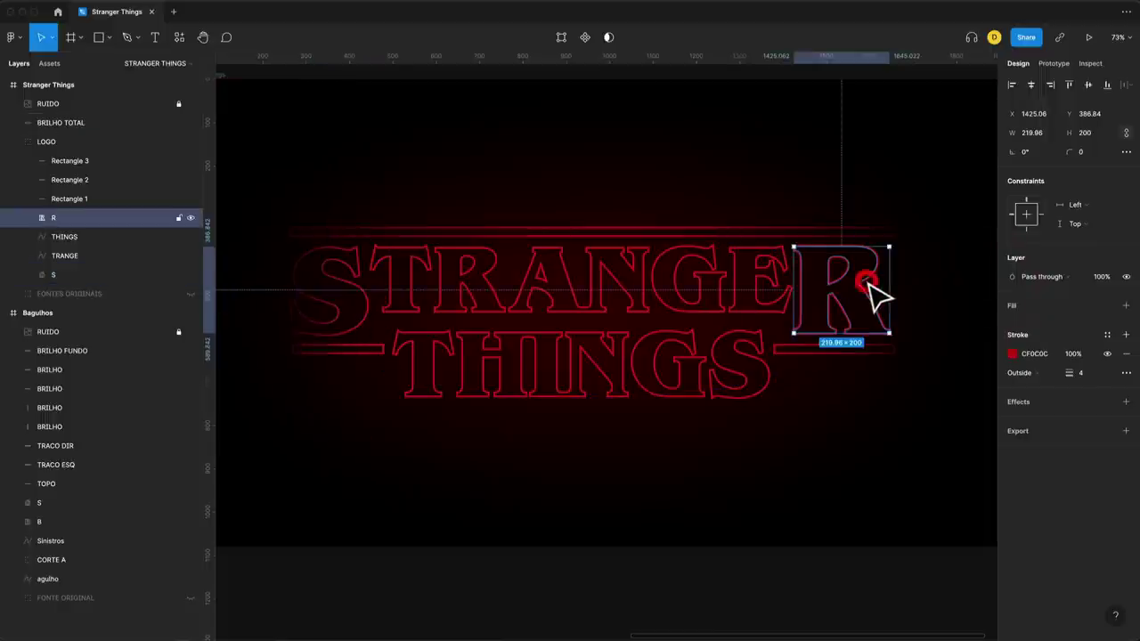
Set the R's stroke gradient from 0% transparent on the left to solid red on the right
{"action": "left_click", "coordinate": [1011, 354]}
{"action": "left_click_drag", "start_coordinate": [975, 316], "coordinate": [857, 312]}
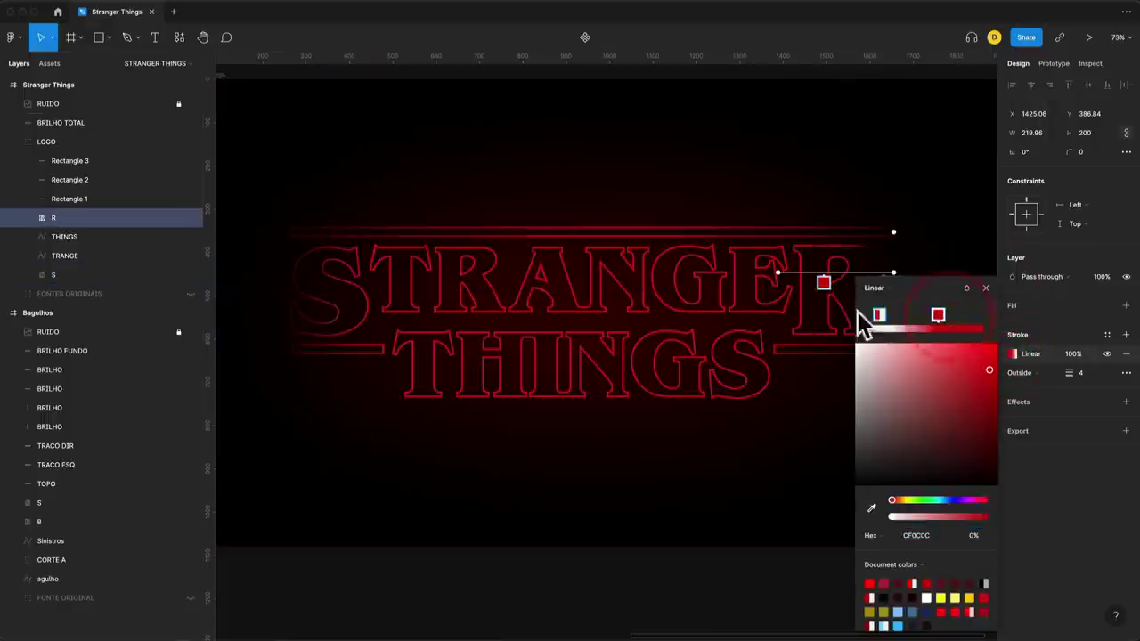
{"action": "left_click_drag", "start_coordinate": [937, 321], "coordinate": [1008, 322]}
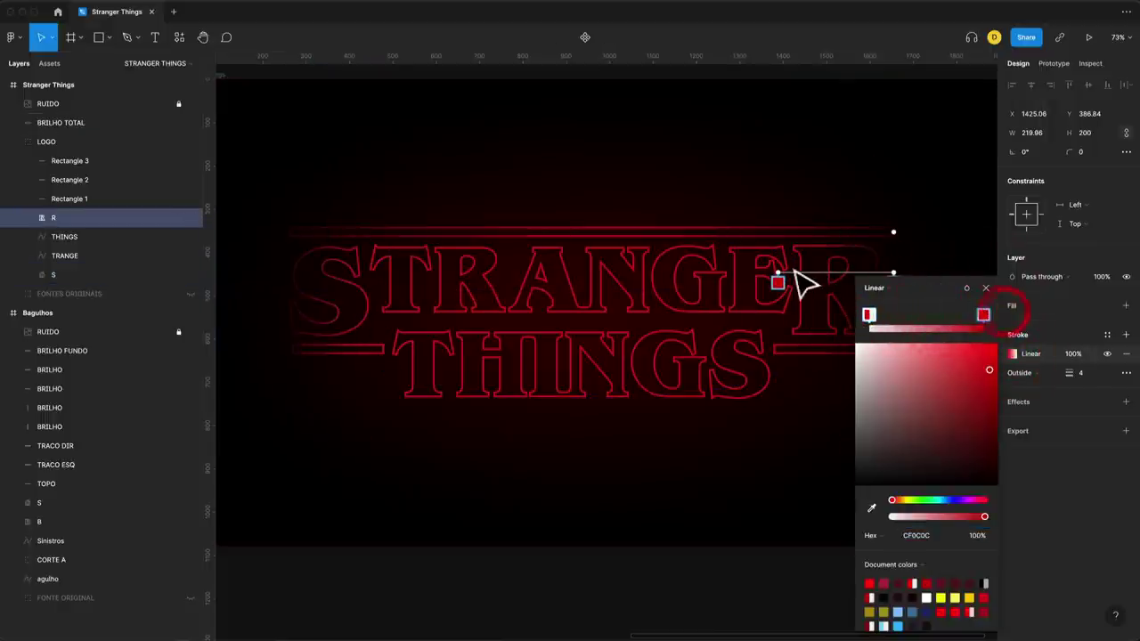
{"action": "scroll", "coordinate": [806, 303], "scroll_direction": "right", "scroll_amount": 3}
{"action": "left_click", "coordinate": [929, 356]}
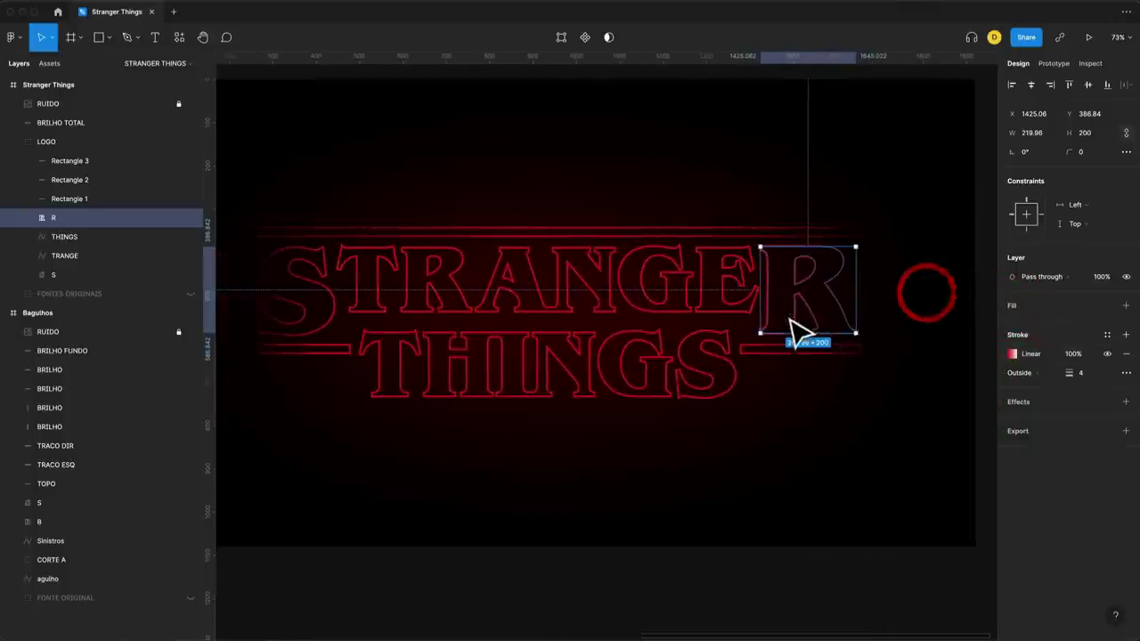
{"action": "scroll", "coordinate": [585, 501], "scroll_direction": "left", "scroll_amount": 3}
{"action": "left_click", "coordinate": [574, 489]}
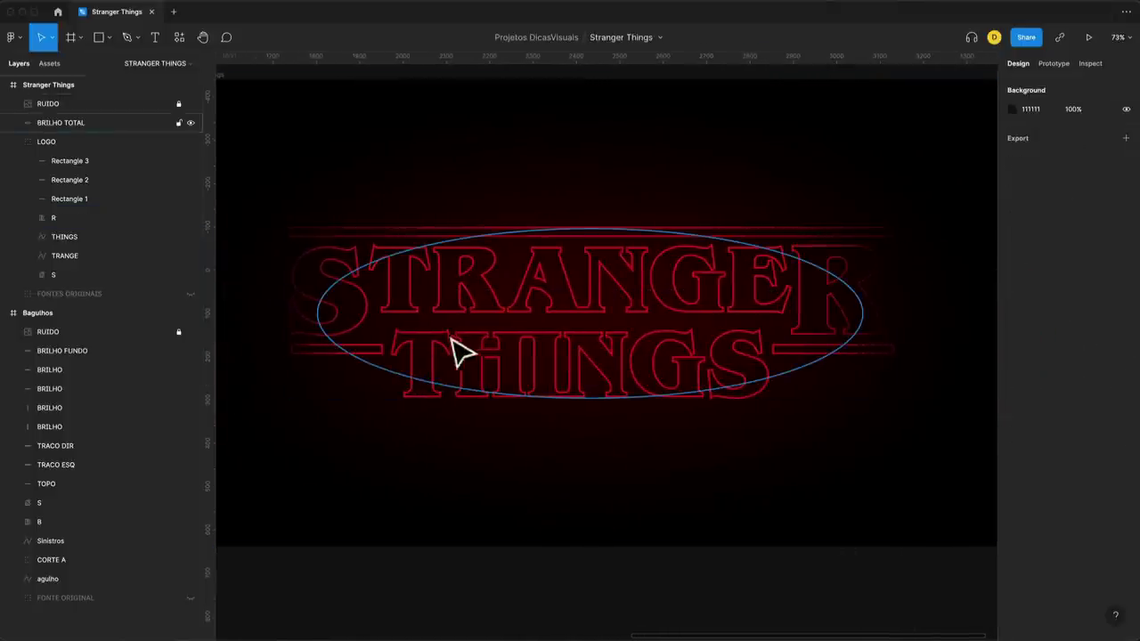
Zoom around to review the red gradient outlines, then open the shape tools list
{"action": "scroll", "coordinate": [463, 350], "scroll_direction": "up", "scroll_amount": 5}
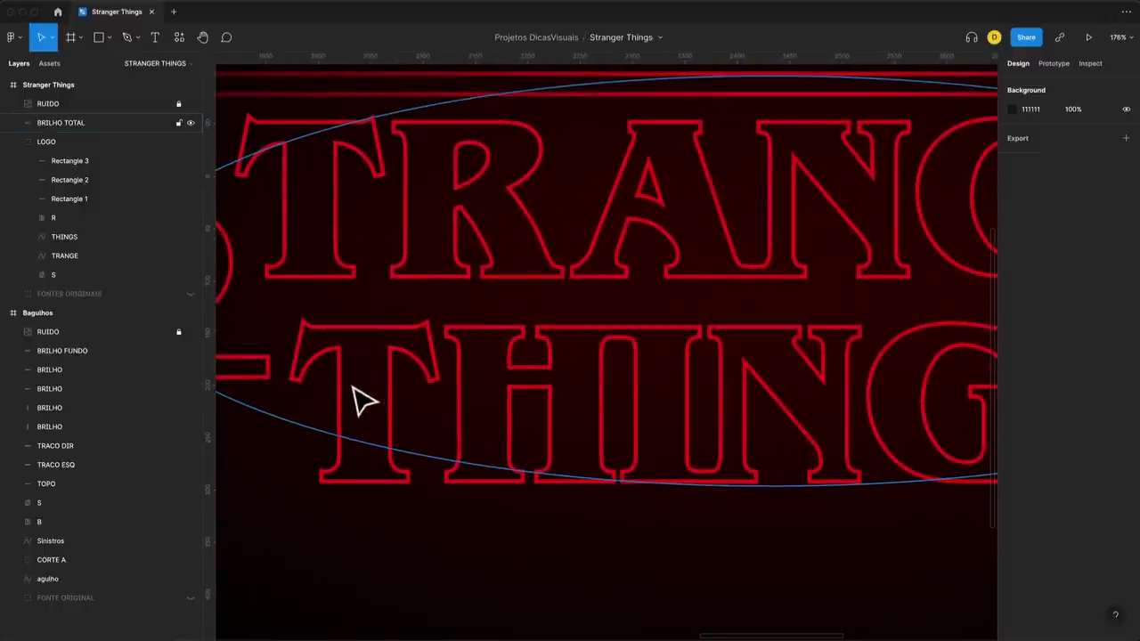
{"action": "scroll", "coordinate": [360, 420], "scroll_direction": "up", "scroll_amount": 1}
{"action": "scroll", "coordinate": [575, 308], "scroll_direction": "up", "scroll_amount": 1}
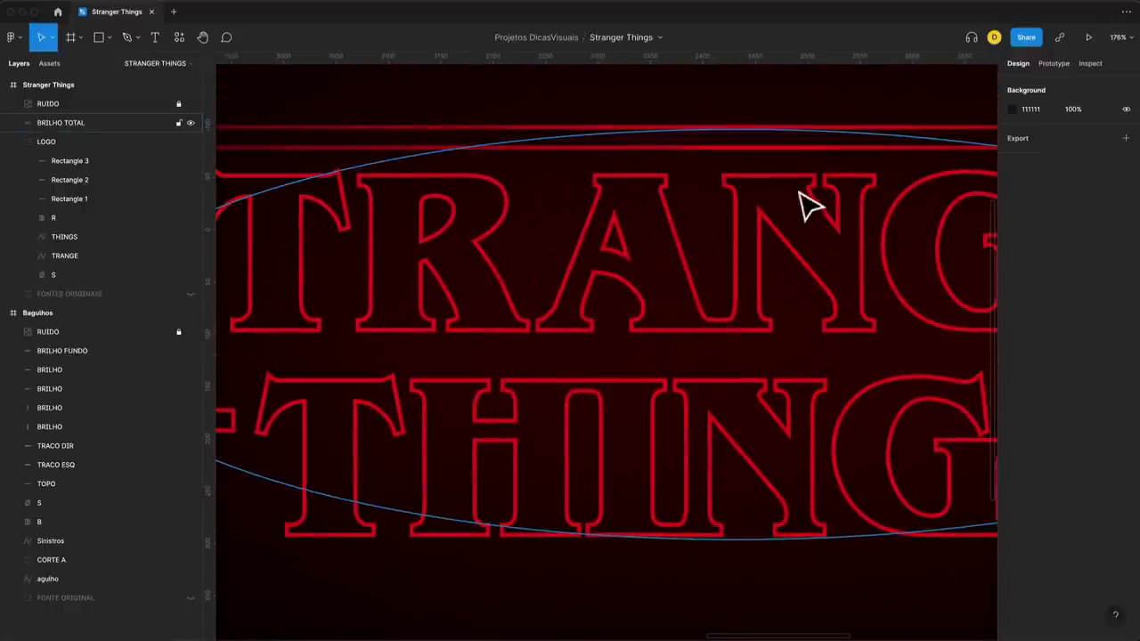
{"action": "scroll", "coordinate": [809, 204], "scroll_direction": "up", "scroll_amount": 1}
{"action": "scroll", "coordinate": [852, 258], "scroll_direction": "up", "scroll_amount": 1}
{"action": "scroll", "coordinate": [900, 258], "scroll_direction": "down", "scroll_amount": 3}
{"action": "scroll", "coordinate": [899, 258], "scroll_direction": "down", "scroll_amount": 1}
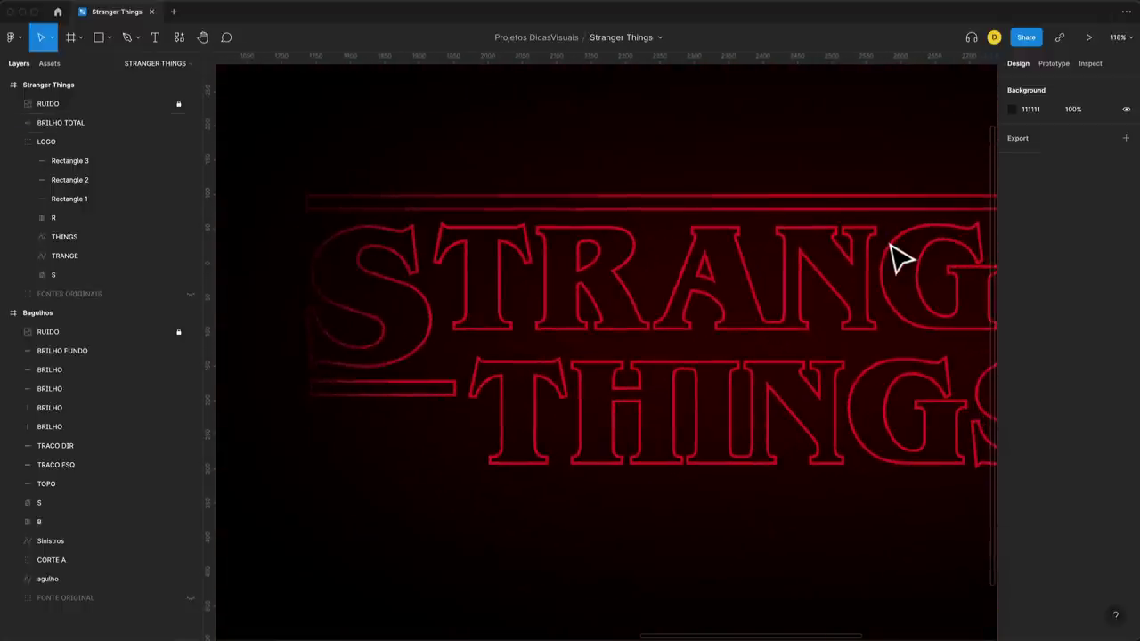
{"action": "scroll", "coordinate": [899, 258], "scroll_direction": "down", "scroll_amount": 1}
{"action": "scroll", "coordinate": [900, 259], "scroll_direction": "down", "scroll_amount": 1}
{"action": "scroll", "coordinate": [899, 258], "scroll_direction": "down", "scroll_amount": 1}
{"action": "scroll", "coordinate": [810, 481], "scroll_direction": "right", "scroll_amount": 1}
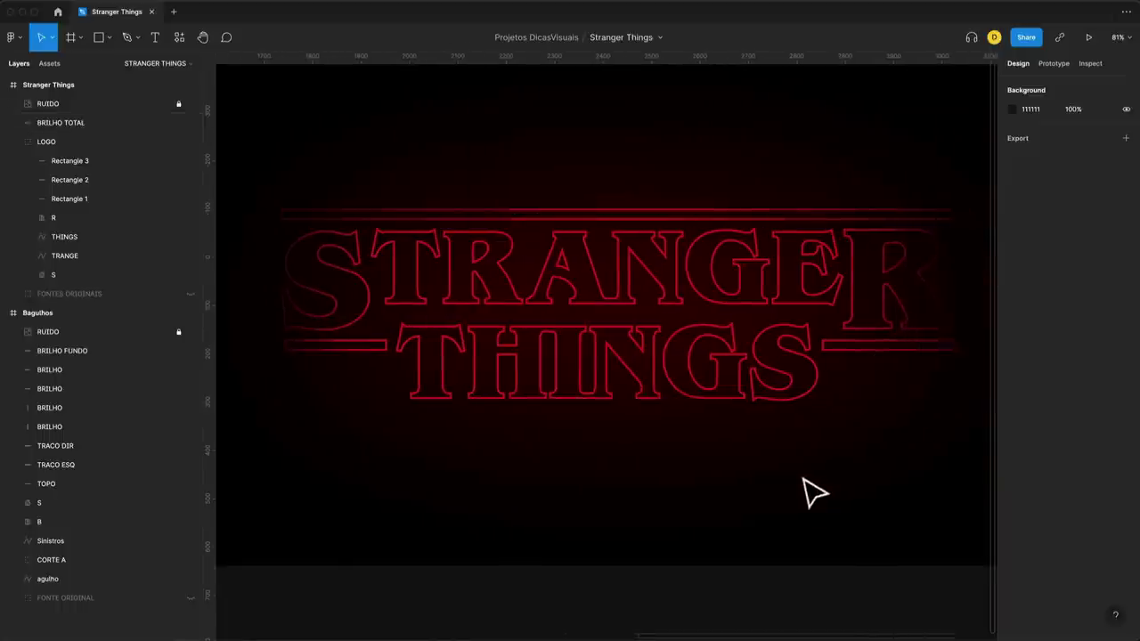
{"action": "left_click", "coordinate": [108, 38]}
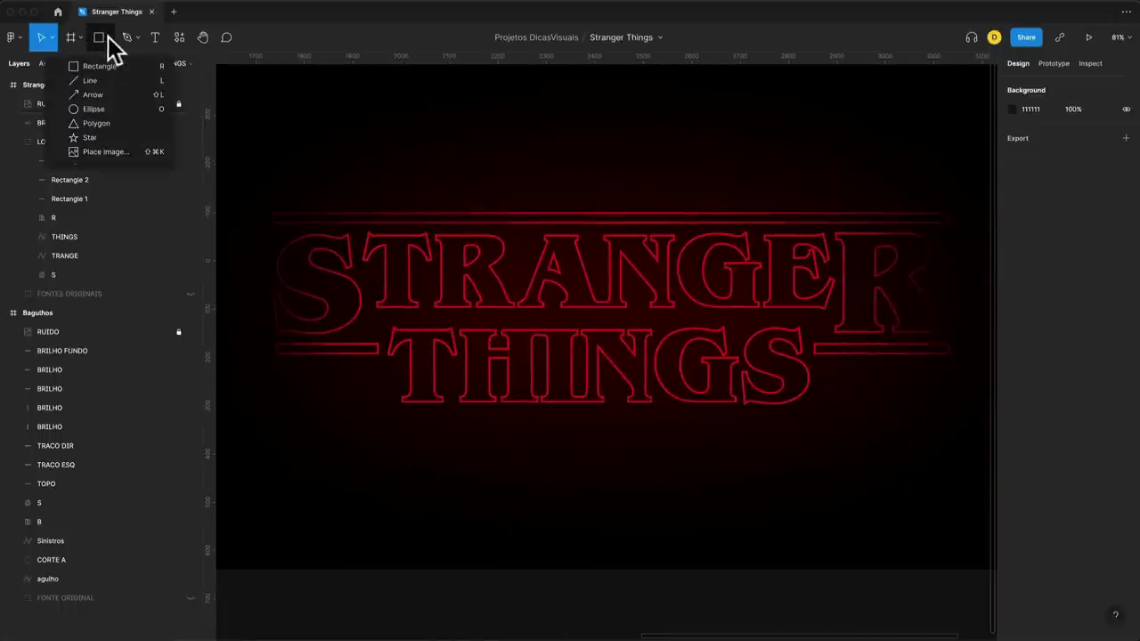
Draw a flat ellipse over the top bar and fill it with FF0000
{"action": "left_click", "coordinate": [100, 110]}
{"action": "scroll", "coordinate": [677, 218], "scroll_direction": "up", "scroll_amount": 3}
{"action": "left_click_drag", "start_coordinate": [602, 199], "coordinate": [743, 217]}
{"action": "left_click", "coordinate": [1010, 344]}
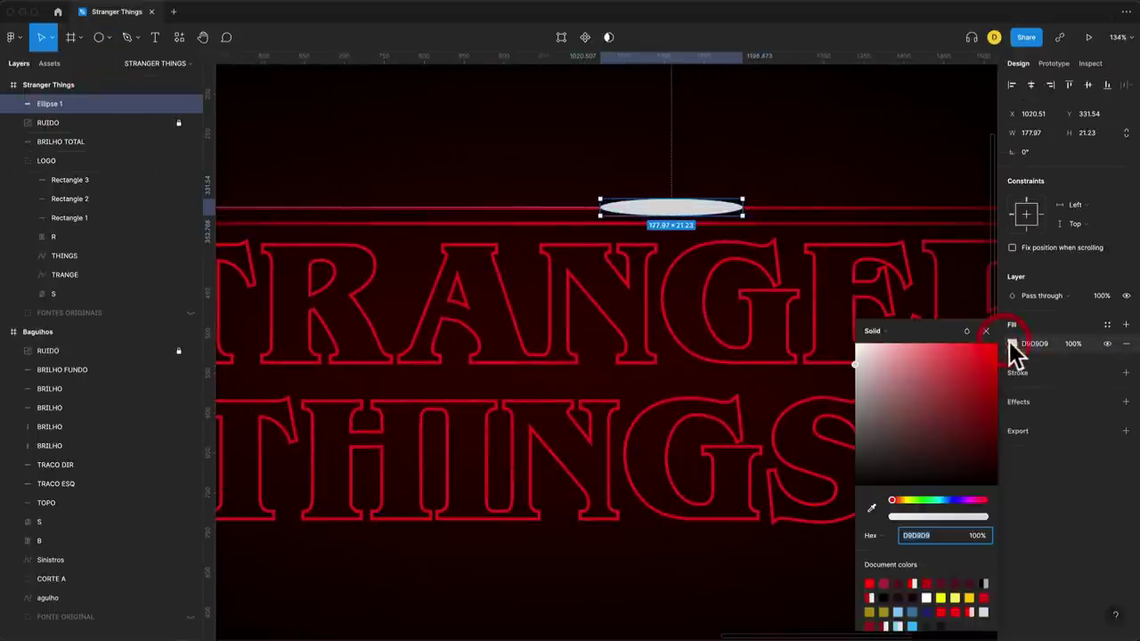
{"action": "left_click", "coordinate": [926, 535]}
{"action": "type", "text": "FF0000"}
{"action": "key", "text": "Return"}
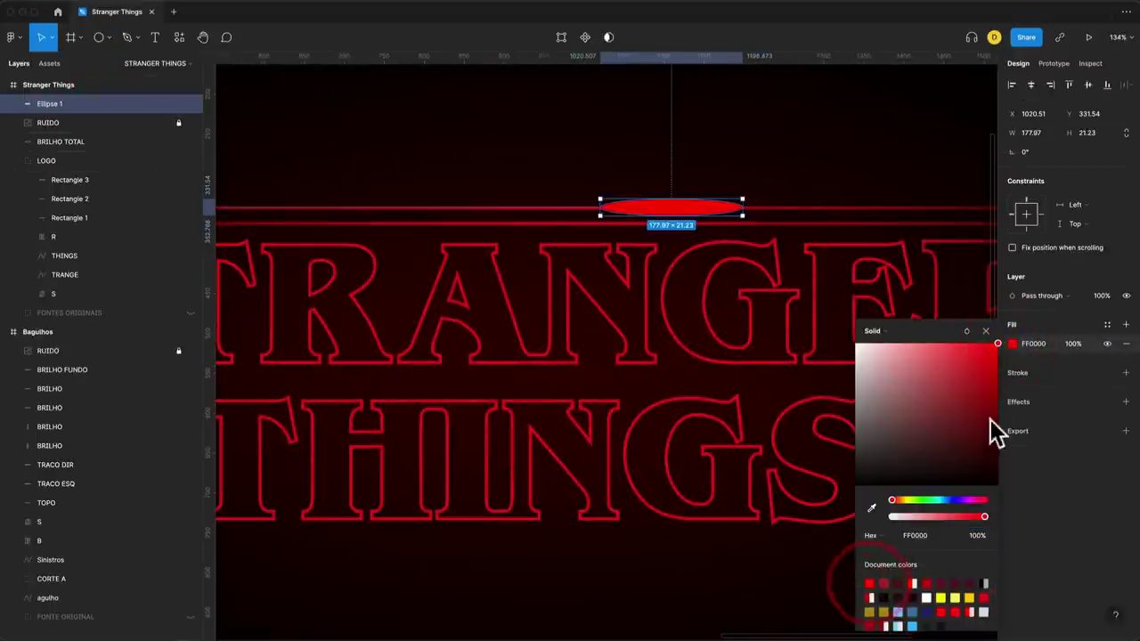
{"action": "left_click", "coordinate": [985, 331]}
Add a Layer blur of 50 to the ellipse
{"action": "left_click", "coordinate": [1125, 402]}
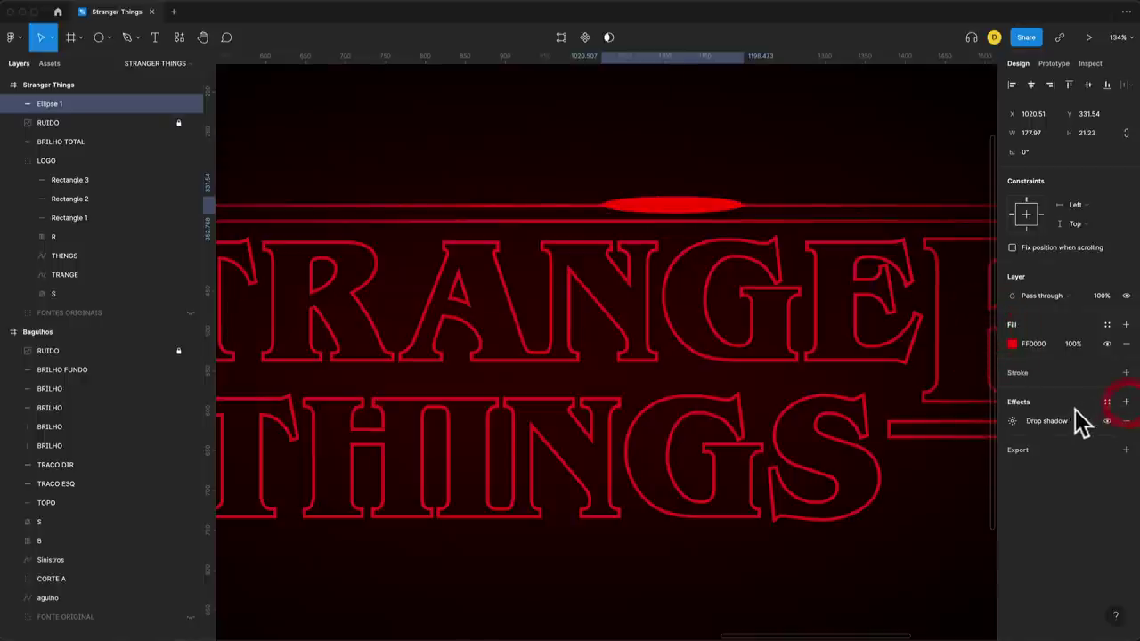
{"action": "left_click", "coordinate": [1032, 420]}
{"action": "left_click", "coordinate": [1050, 436]}
{"action": "left_click", "coordinate": [1010, 422]}
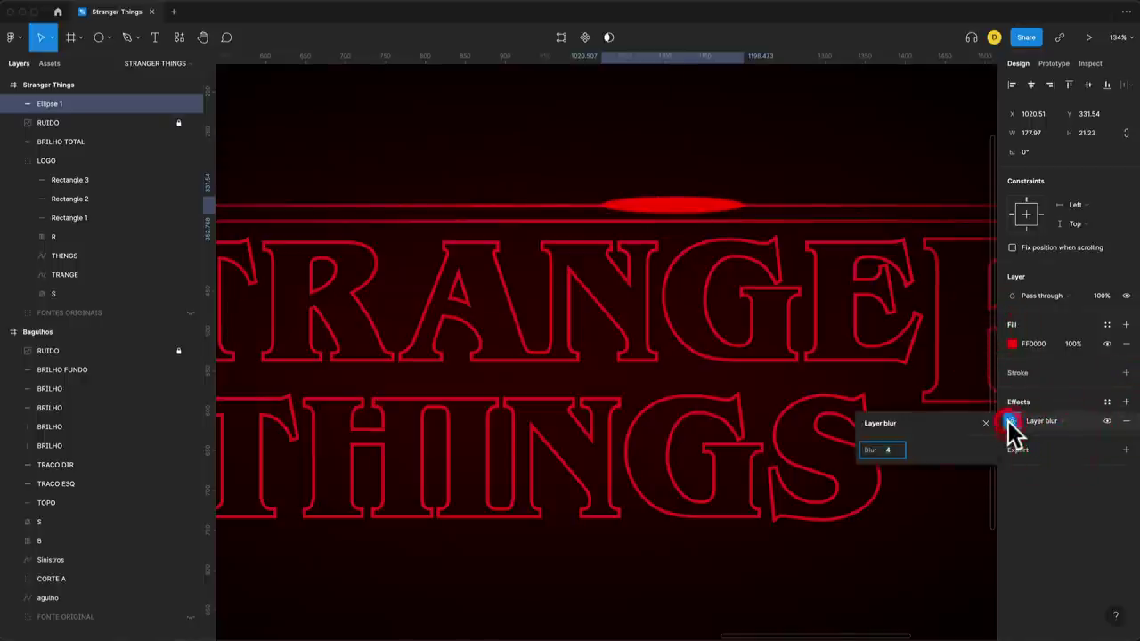
{"action": "key", "text": "Return"}
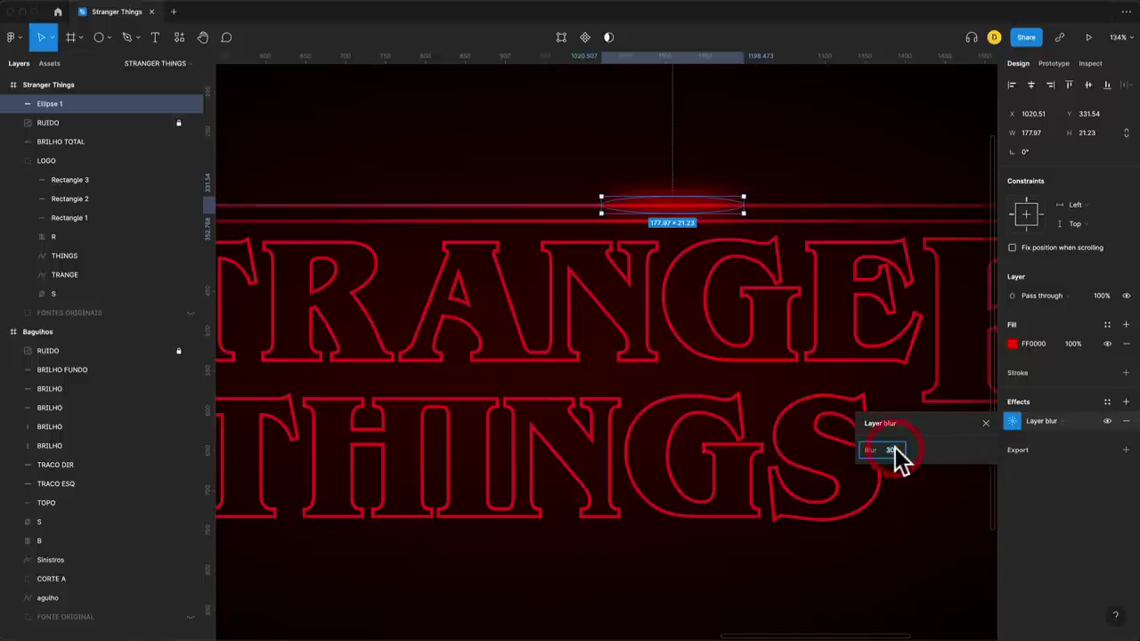
{"action": "key", "text": "Return"}
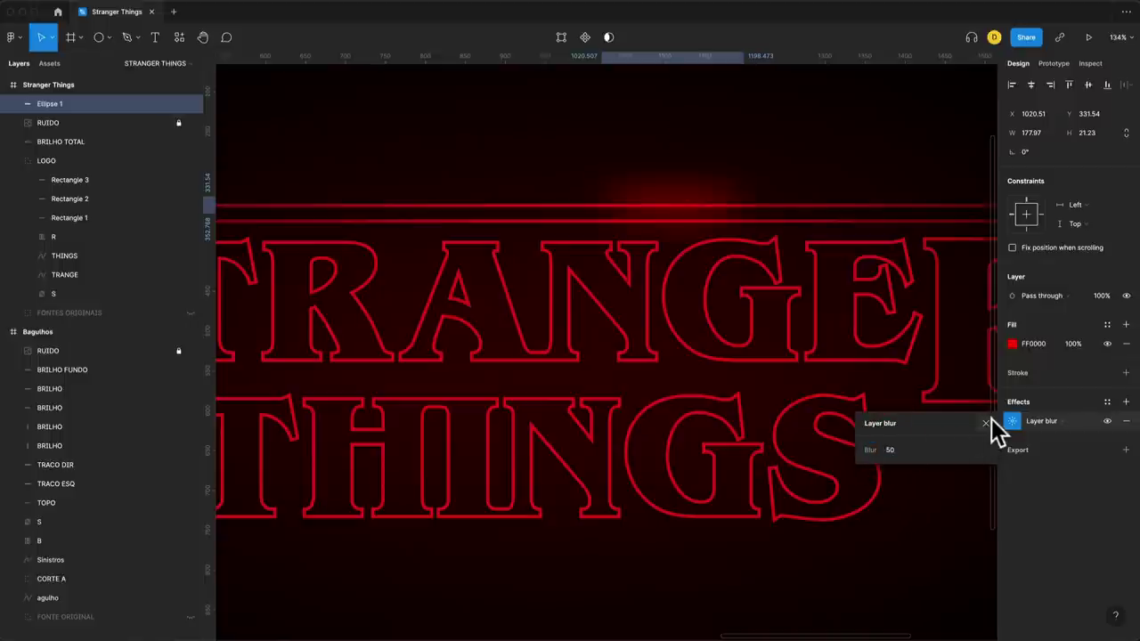
{"action": "left_click", "coordinate": [985, 422]}
Change the ellipse fill to a linear gradient and flatten it to 11 px tall
{"action": "left_click", "coordinate": [1013, 343]}
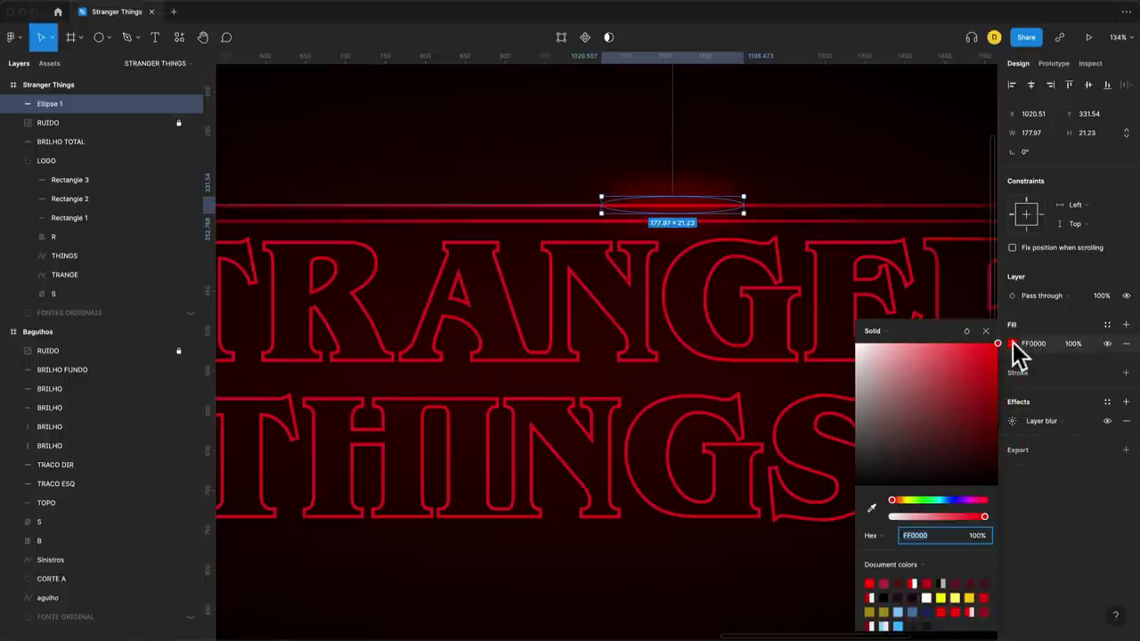
{"action": "left_click", "coordinate": [879, 335]}
{"action": "left_click", "coordinate": [887, 346]}
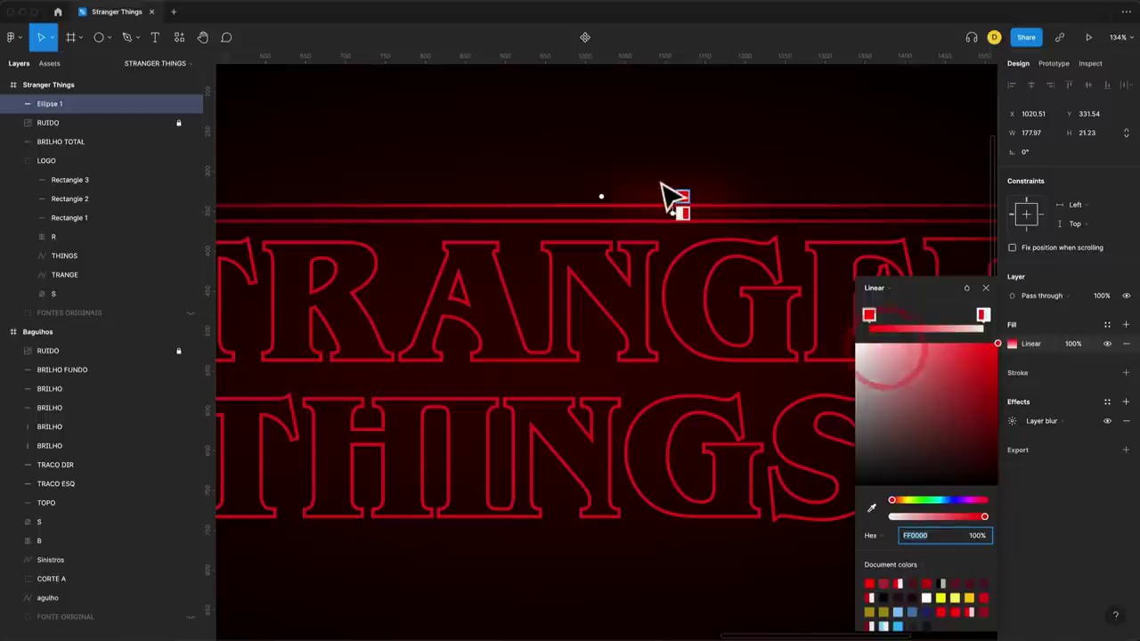
{"action": "left_click", "coordinate": [985, 288]}
{"action": "scroll", "coordinate": [636, 192], "scroll_direction": "up", "scroll_amount": 5}
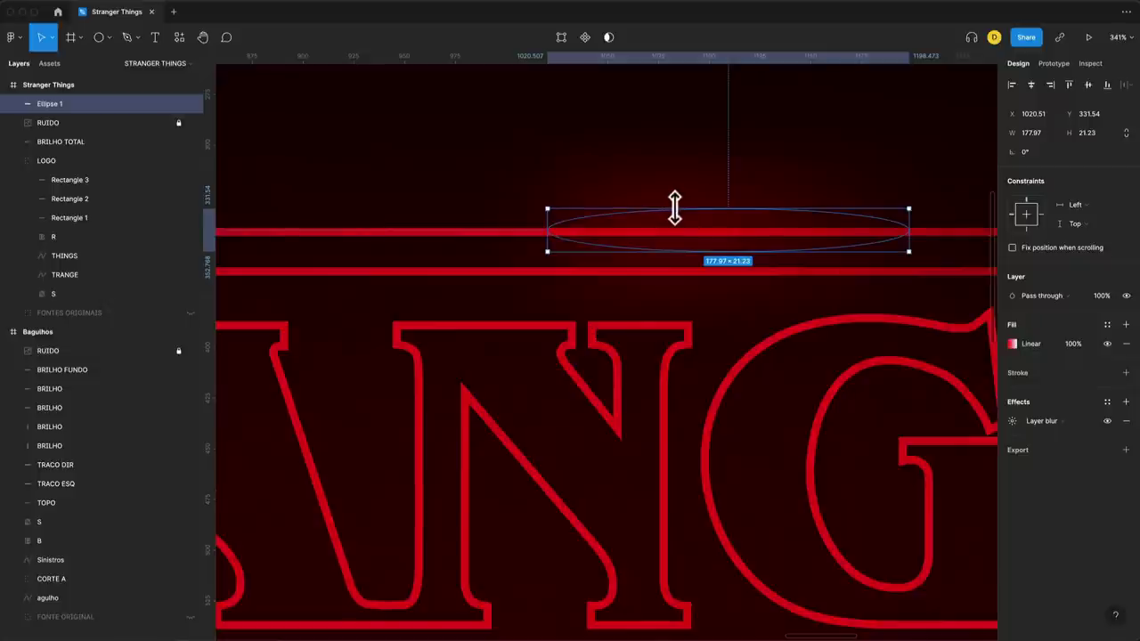
{"action": "left_click_drag", "start_coordinate": [674, 208], "coordinate": [677, 219]}
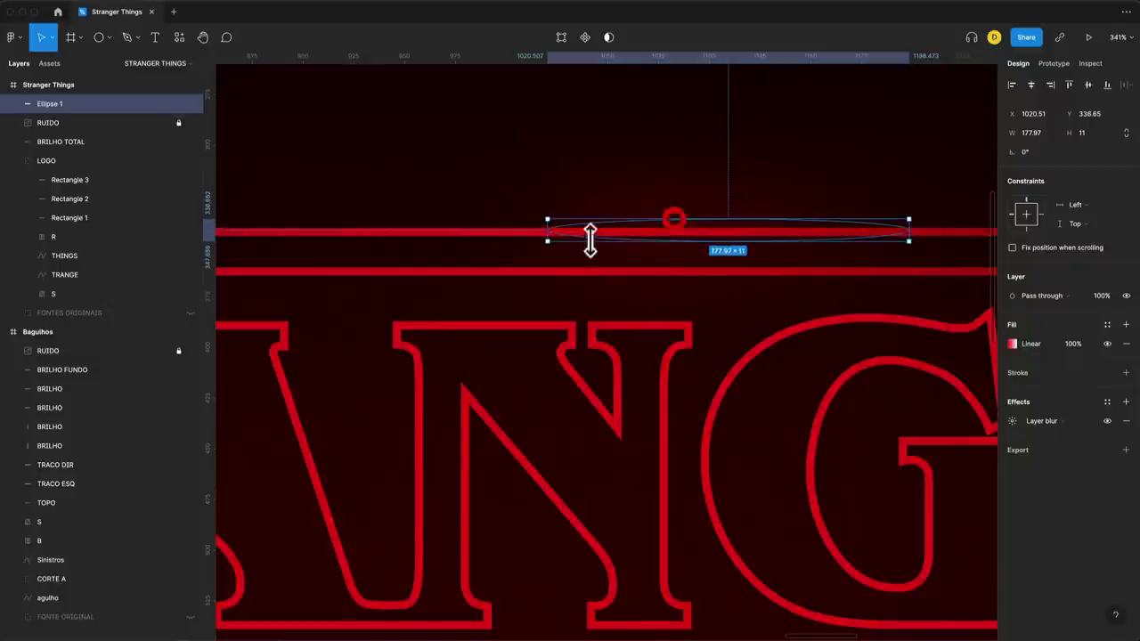
{"action": "scroll", "coordinate": [674, 245], "scroll_direction": "down", "scroll_amount": 3}
{"action": "scroll", "coordinate": [674, 245], "scroll_direction": "down", "scroll_amount": 2}
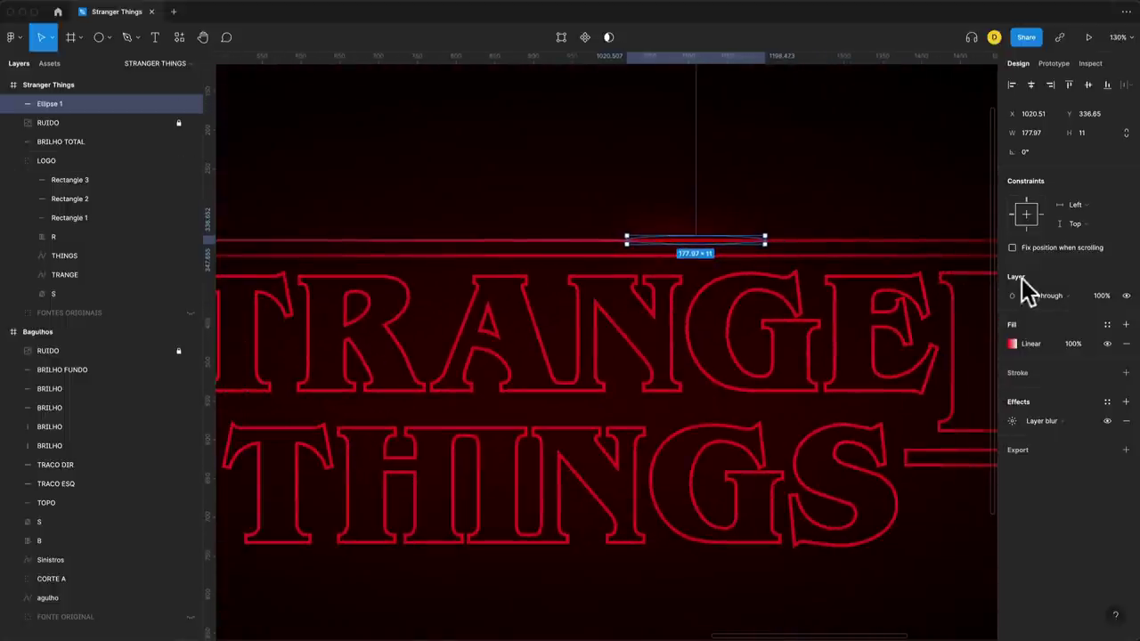
Set Ellipse 1 to Screen blending and place it directly under the RUIDO layer
{"action": "left_click", "coordinate": [1048, 295]}
{"action": "left_click", "coordinate": [1042, 410]}
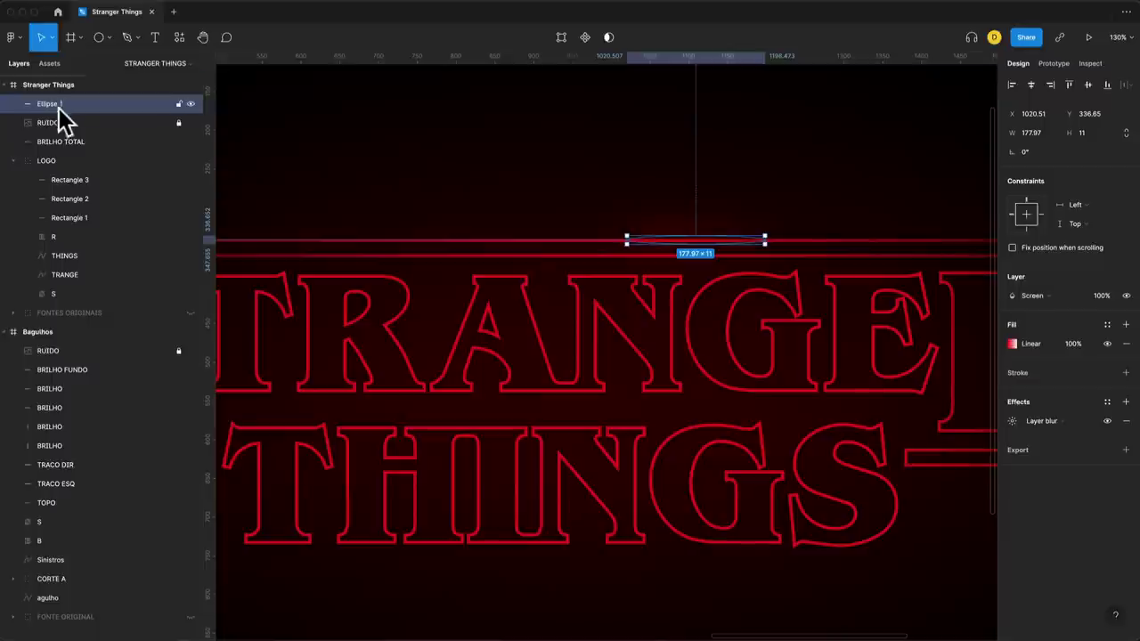
{"action": "left_click_drag", "start_coordinate": [59, 128], "coordinate": [60, 128]}
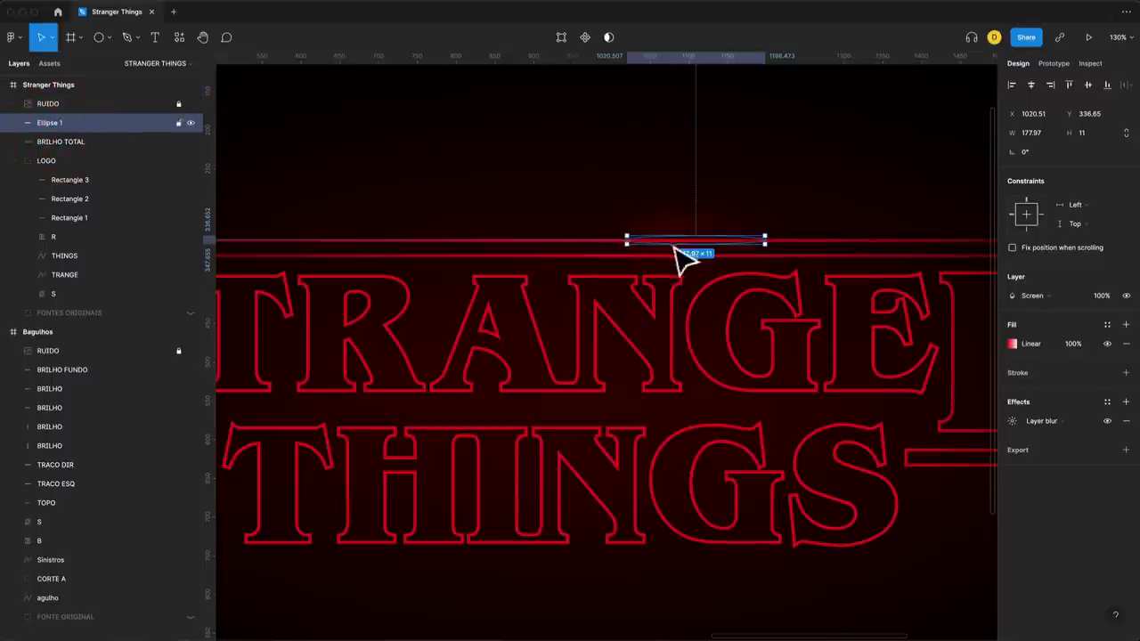
{"action": "scroll", "coordinate": [674, 250], "scroll_direction": "down", "scroll_amount": 1}
{"action": "scroll", "coordinate": [673, 247], "scroll_direction": "up", "scroll_amount": 5}
Duplicate the Ellipse 1 highlight, creating Ellipse 2 above it
{"action": "left_click", "coordinate": [49, 105]}
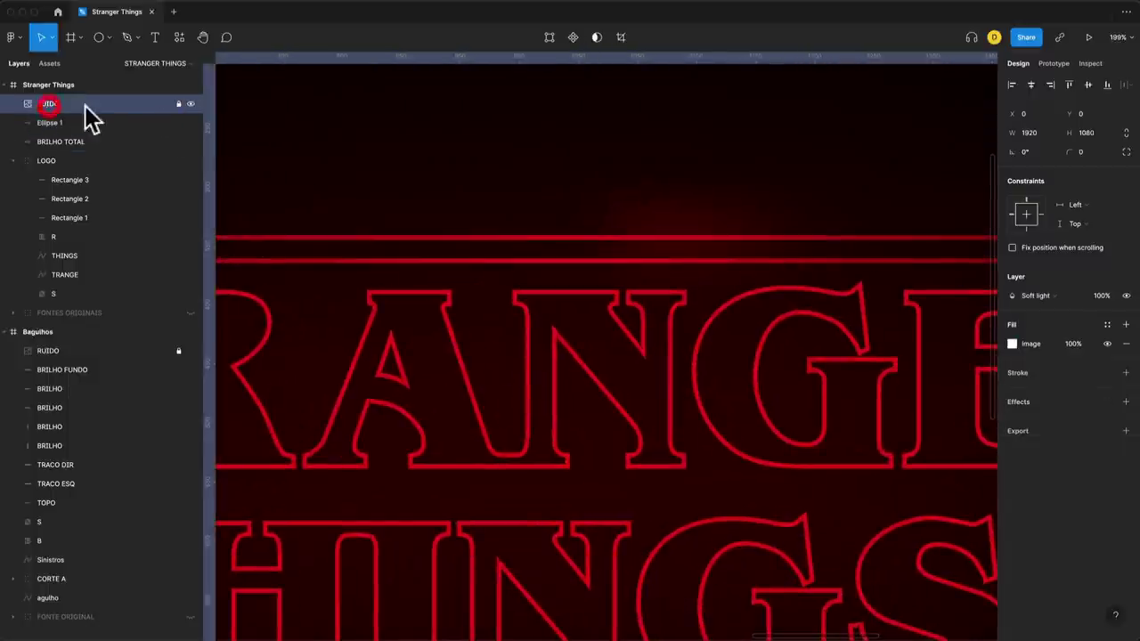
{"action": "left_click", "coordinate": [656, 245]}
{"action": "scroll", "coordinate": [659, 250], "scroll_direction": "down", "scroll_amount": 3}
{"action": "scroll", "coordinate": [663, 254], "scroll_direction": "down", "scroll_amount": 2}
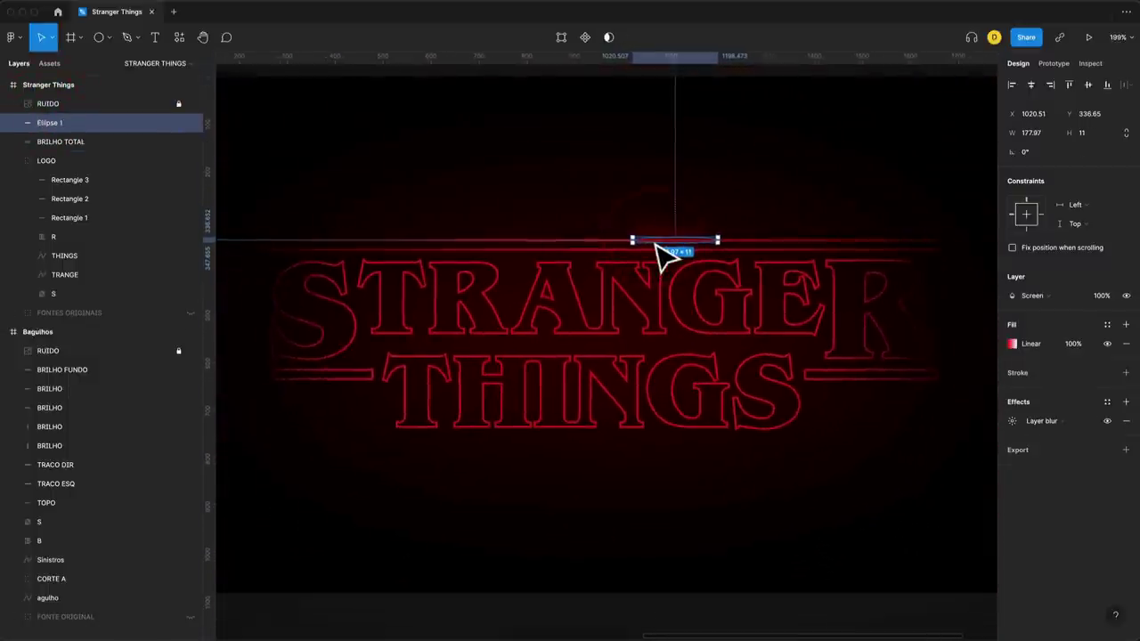
{"action": "scroll", "coordinate": [664, 253], "scroll_direction": "down", "scroll_amount": 1}
{"action": "key", "text": "ctrl+d"}
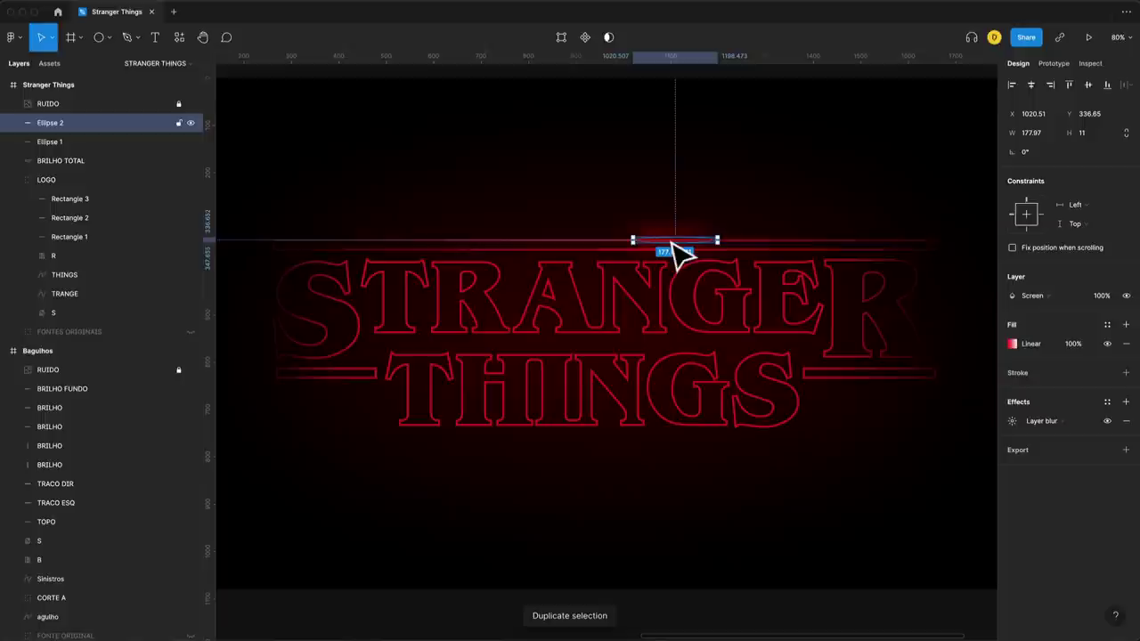
Move the Ellipse 2 copy onto the bar and check its layer blur settings
{"action": "left_click_drag", "start_coordinate": [671, 243], "coordinate": [837, 382]}
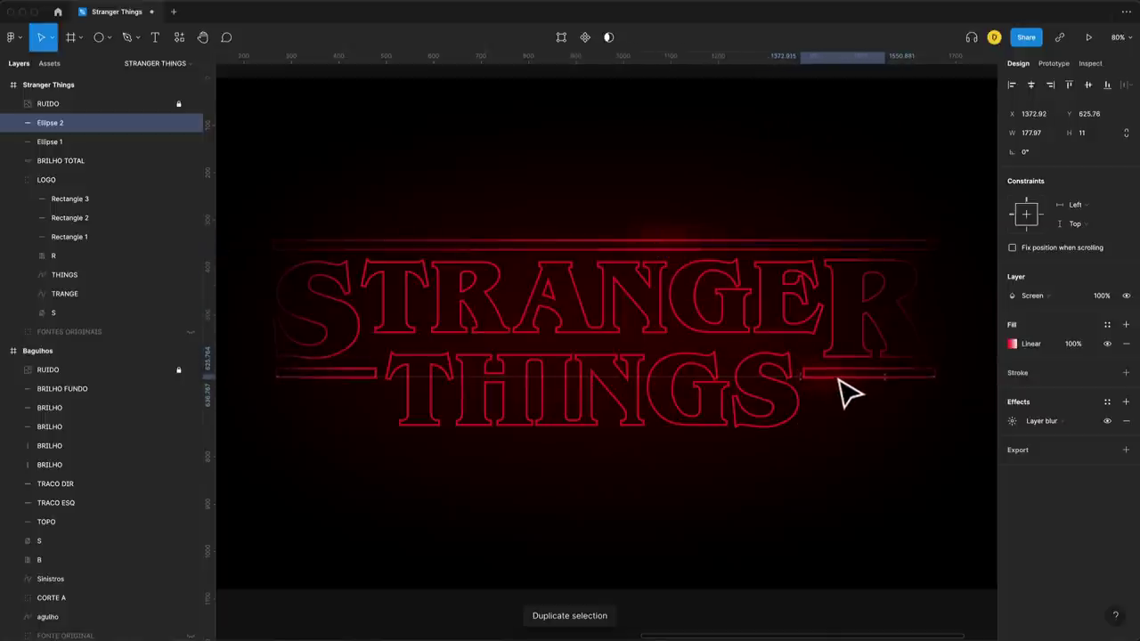
{"action": "scroll", "coordinate": [847, 389], "scroll_direction": "up", "scroll_amount": 3}
{"action": "scroll", "coordinate": [845, 387], "scroll_direction": "up", "scroll_amount": 2}
{"action": "left_click", "coordinate": [1012, 421]}
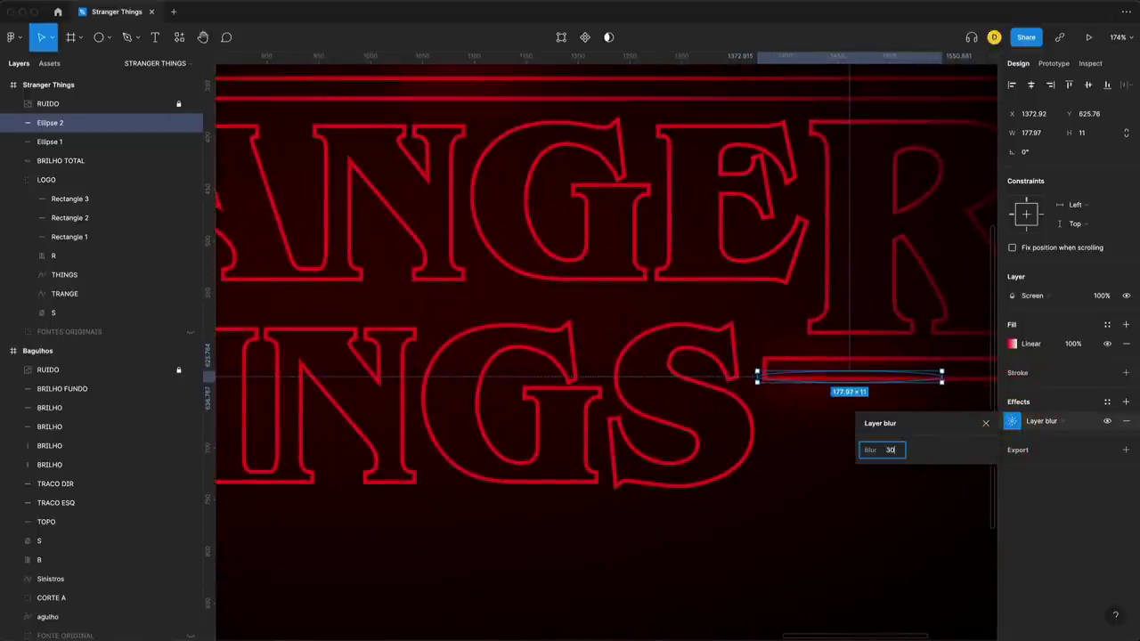
{"action": "scroll", "coordinate": [730, 381], "scroll_direction": "down", "scroll_amount": 3}
{"action": "scroll", "coordinate": [726, 378], "scroll_direction": "down", "scroll_amount": 1}
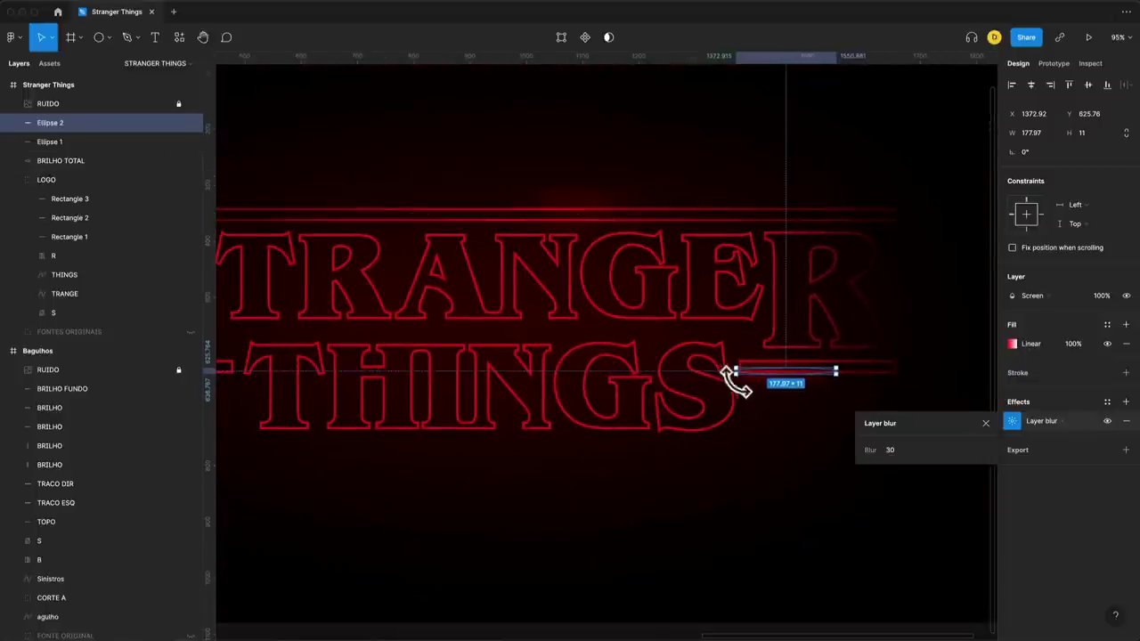
{"action": "left_click", "coordinate": [768, 374]}
Rotate the highlight −90° upright, adjust its red gradient and set layer blur to 10
{"action": "mouse_move", "coordinate": [744, 353]}
{"action": "left_mouse_down"}
{"action": "mouse_move", "coordinate": [794, 340]}
{"action": "mouse_move", "coordinate": [517, 304]}
{"action": "mouse_move", "coordinate": [508, 293]}
{"action": "left_mouse_up"}
{"action": "scroll", "coordinate": [512, 293], "scroll_direction": "up", "scroll_amount": 5, "text": "ctrl"}
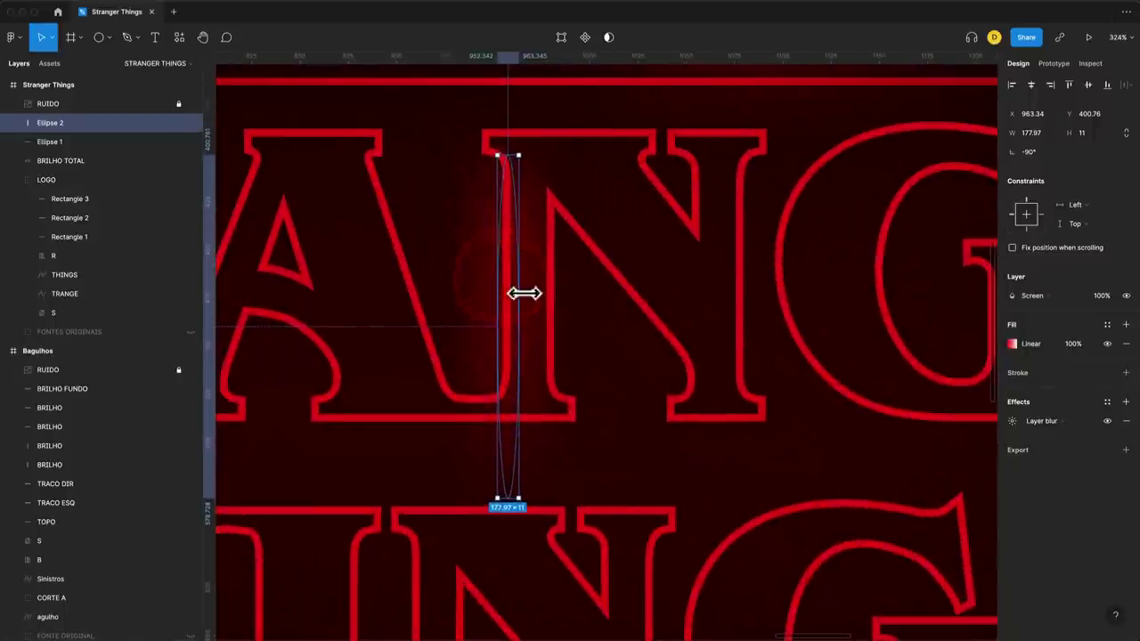
{"action": "left_click", "coordinate": [1012, 344]}
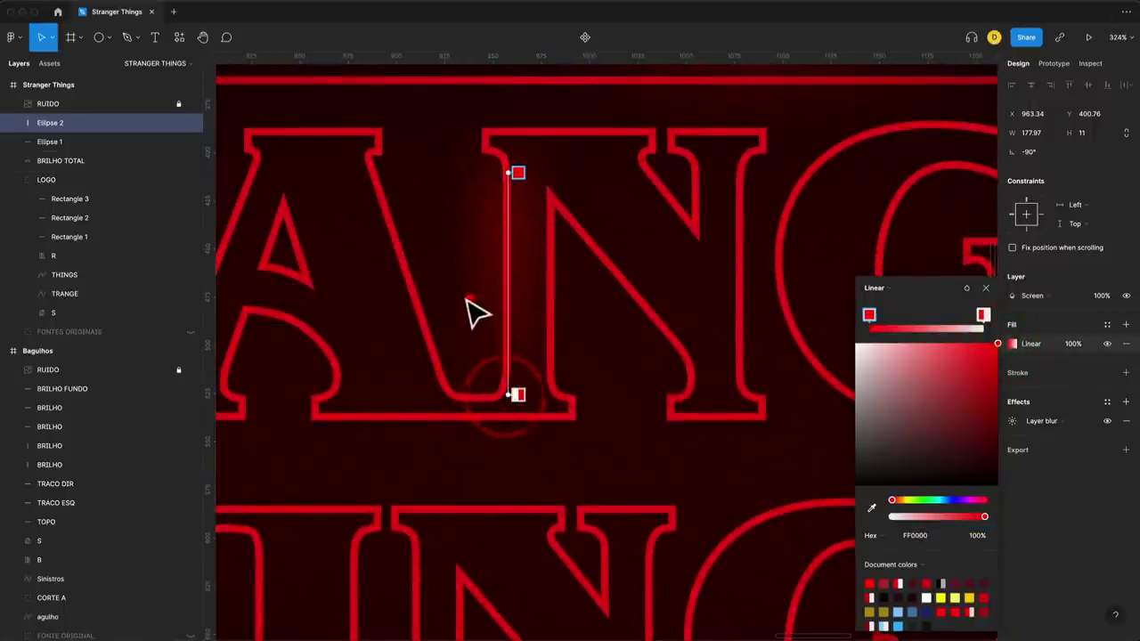
{"action": "left_click", "coordinate": [1011, 421]}
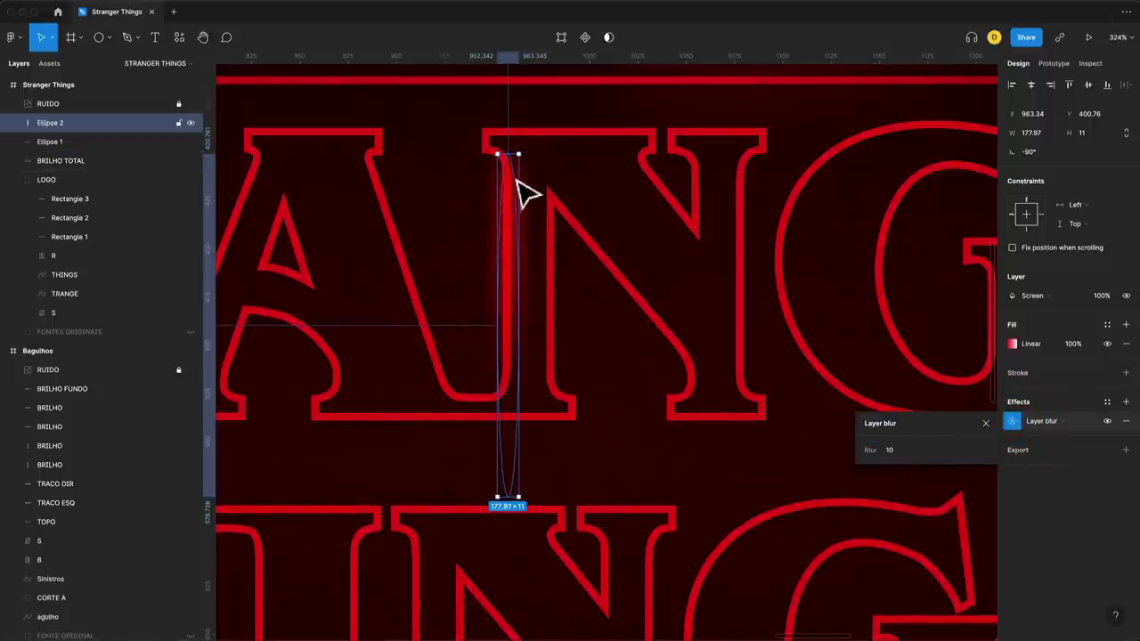
{"action": "scroll", "coordinate": [516, 300], "scroll_direction": "down", "scroll_amount": 5}
{"action": "scroll", "coordinate": [522, 323], "scroll_direction": "down", "scroll_amount": 3}
Duplicate the vertical highlight on the N of STRANGER
{"action": "left_click", "coordinate": [663, 379]}
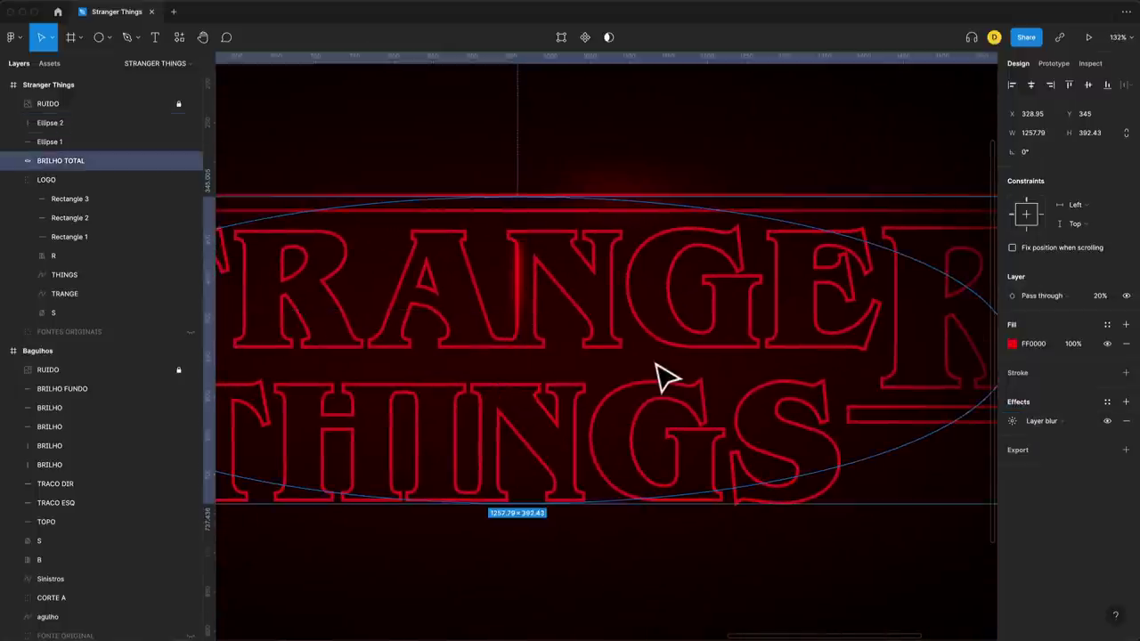
{"action": "scroll", "coordinate": [646, 352], "scroll_direction": "left", "scroll_amount": 3}
{"action": "left_click", "coordinate": [580, 298]}
{"action": "key", "text": "ctrl+d"}
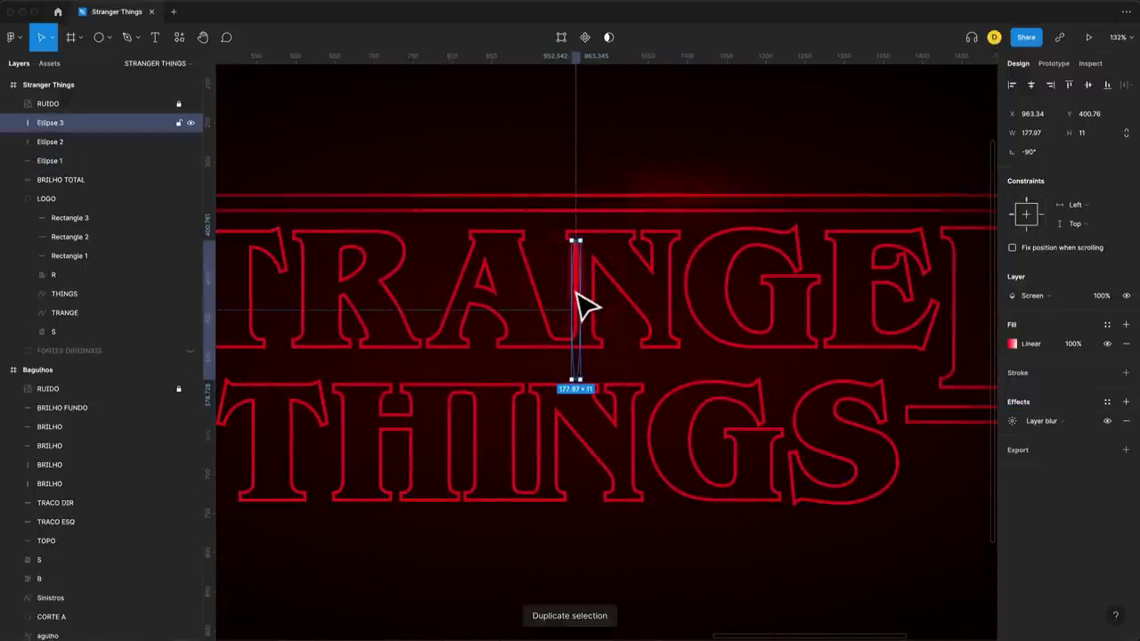
Move the new copy to the T of THINGS and make it thinner
{"action": "mouse_move", "coordinate": [580, 302]}
{"action": "left_mouse_down"}
{"action": "mouse_move", "coordinate": [315, 499]}
{"action": "mouse_move", "coordinate": [267, 484]}
{"action": "mouse_move", "coordinate": [253, 462]}
{"action": "left_mouse_up"}
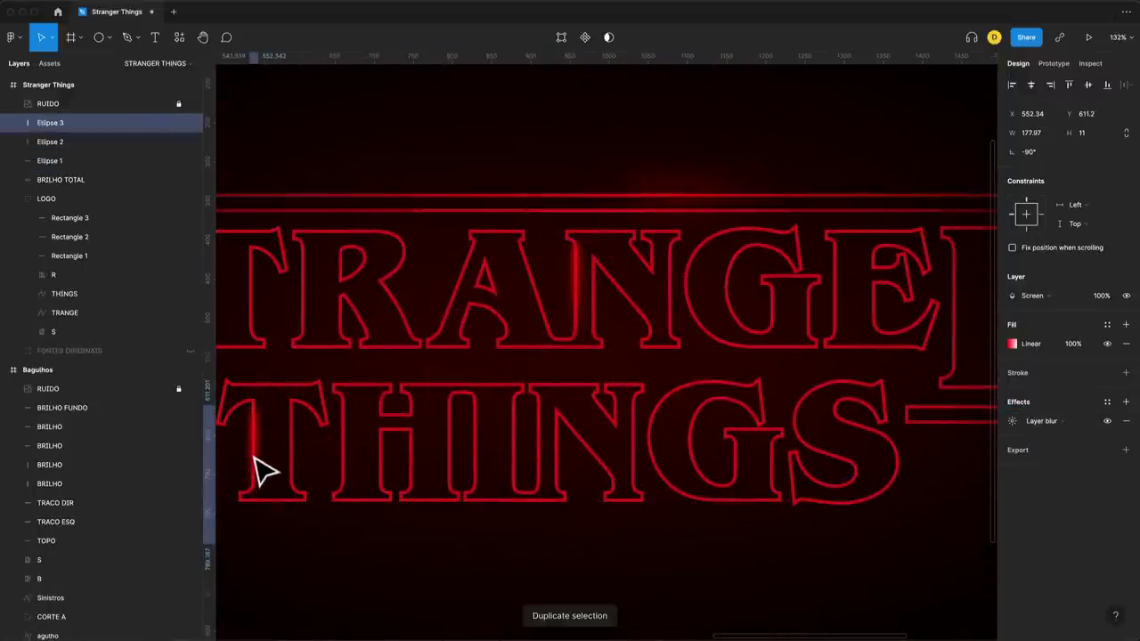
{"action": "scroll", "coordinate": [260, 465], "scroll_direction": "up", "scroll_amount": 5}
{"action": "scroll", "coordinate": [263, 463], "scroll_direction": "up", "scroll_amount": 3}
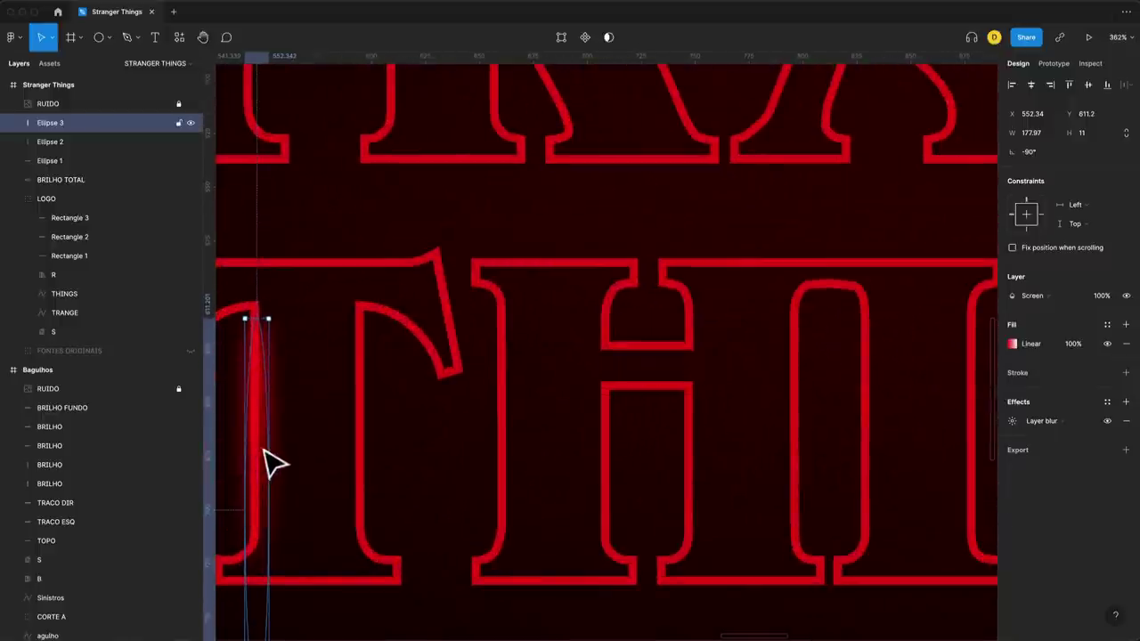
{"action": "left_click_drag", "start_coordinate": [268, 443], "coordinate": [259, 443]}
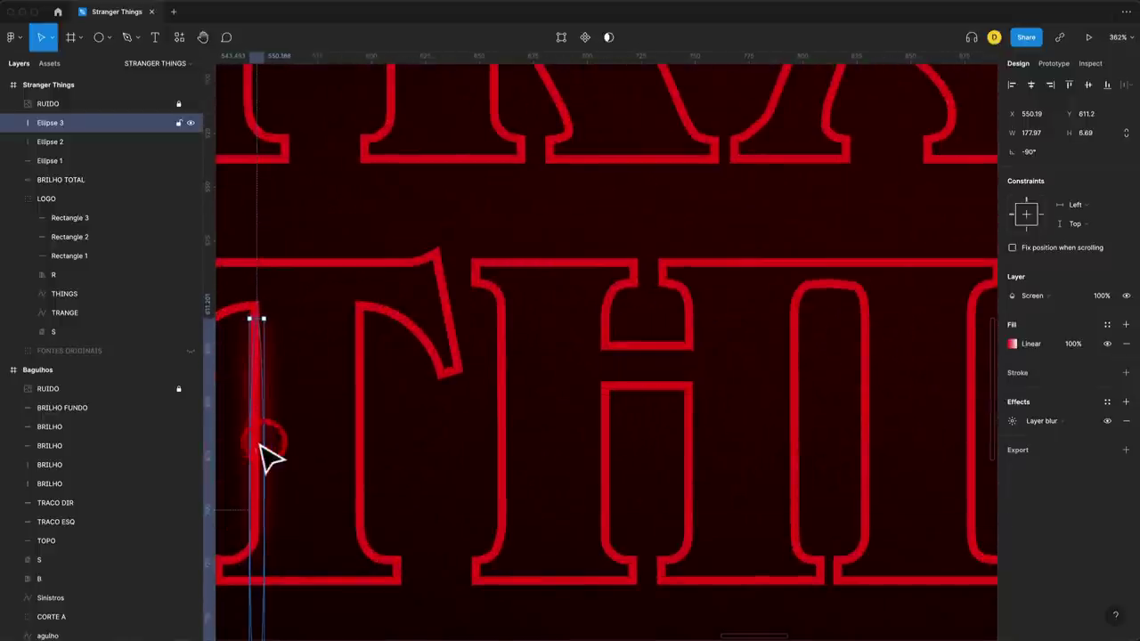
{"action": "scroll", "coordinate": [264, 458], "scroll_direction": "down", "scroll_amount": 3}
{"action": "scroll", "coordinate": [297, 463], "scroll_direction": "down", "scroll_amount": 5}
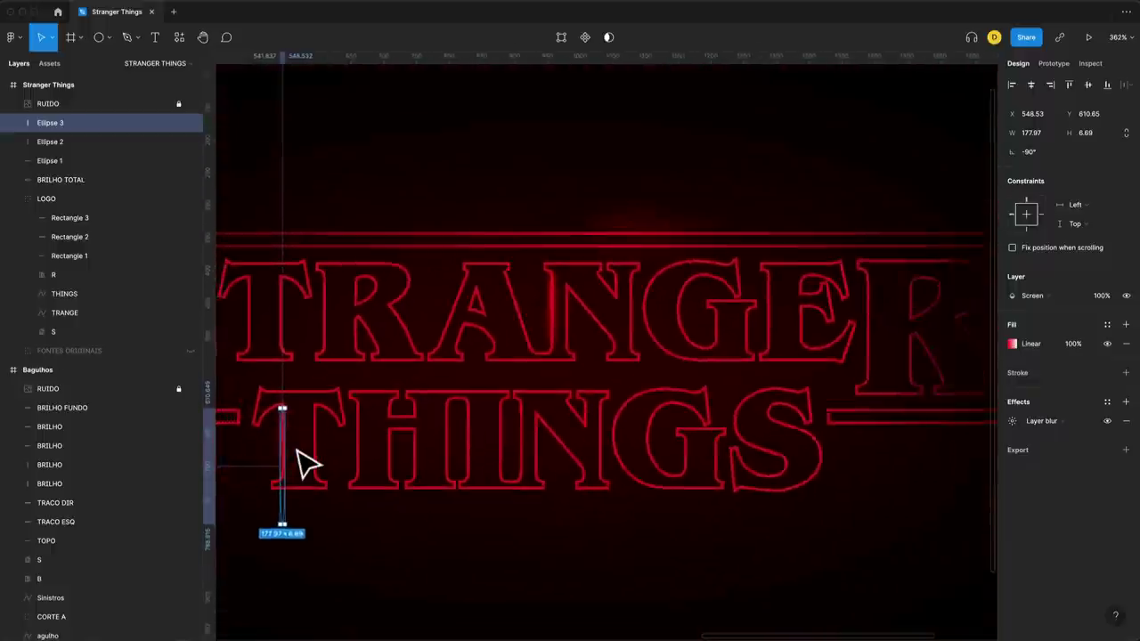
{"action": "scroll", "coordinate": [298, 465], "scroll_direction": "down", "scroll_amount": 1}
{"action": "scroll", "coordinate": [300, 463], "scroll_direction": "down", "scroll_amount": 1}
{"action": "scroll", "coordinate": [398, 463], "scroll_direction": "down", "scroll_amount": 2}
Review the finished neon logo, then switch to Chrome's Google Images results for 'stranger things logo'
{"action": "left_click", "coordinate": [483, 554]}
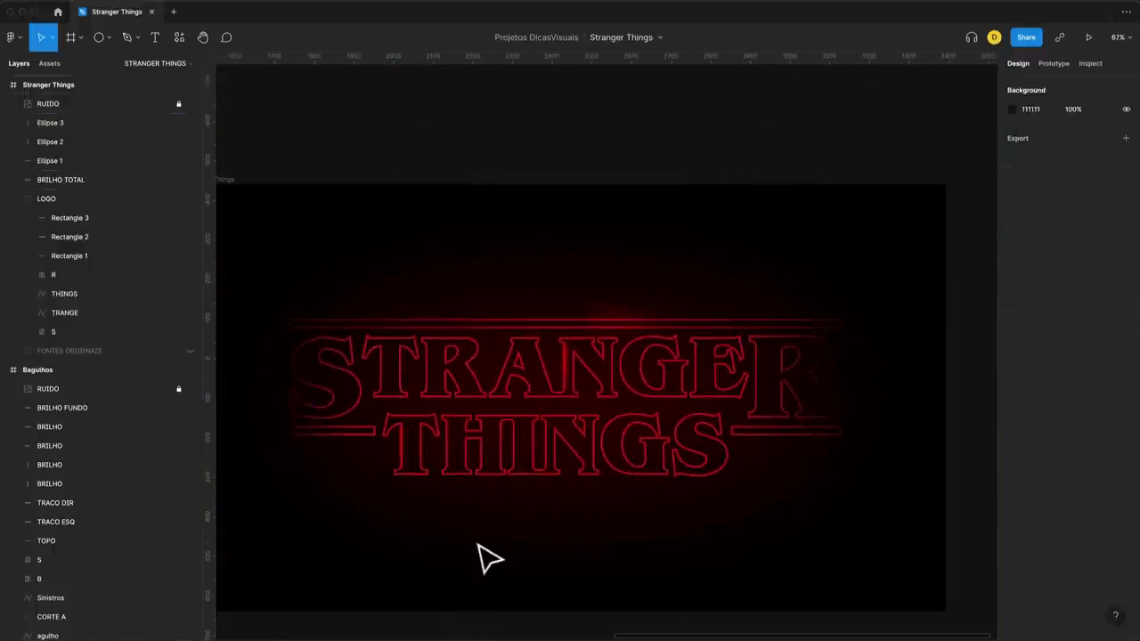
{"action": "scroll", "coordinate": [498, 547], "scroll_direction": "down", "scroll_amount": 1}
{"action": "scroll", "coordinate": [512, 557], "scroll_direction": "up", "scroll_amount": 1}
{"action": "scroll", "coordinate": [512, 557], "scroll_direction": "left", "scroll_amount": 2}
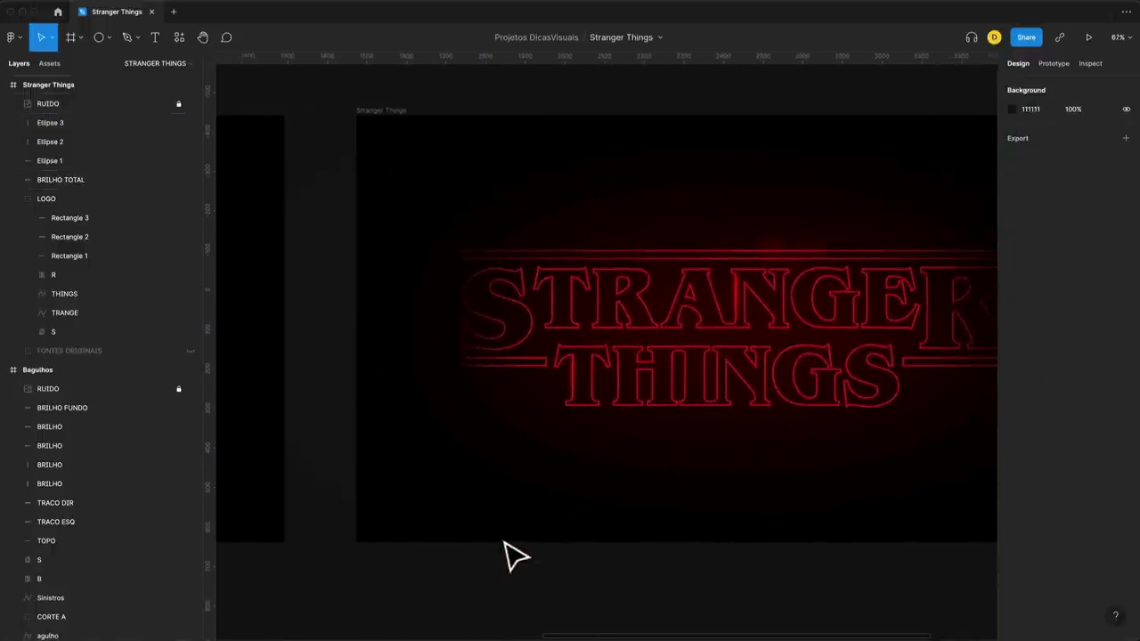
{"action": "scroll", "coordinate": [512, 557], "scroll_direction": "left", "scroll_amount": 10}
{"action": "scroll", "coordinate": [512, 557], "scroll_direction": "left", "scroll_amount": 4}
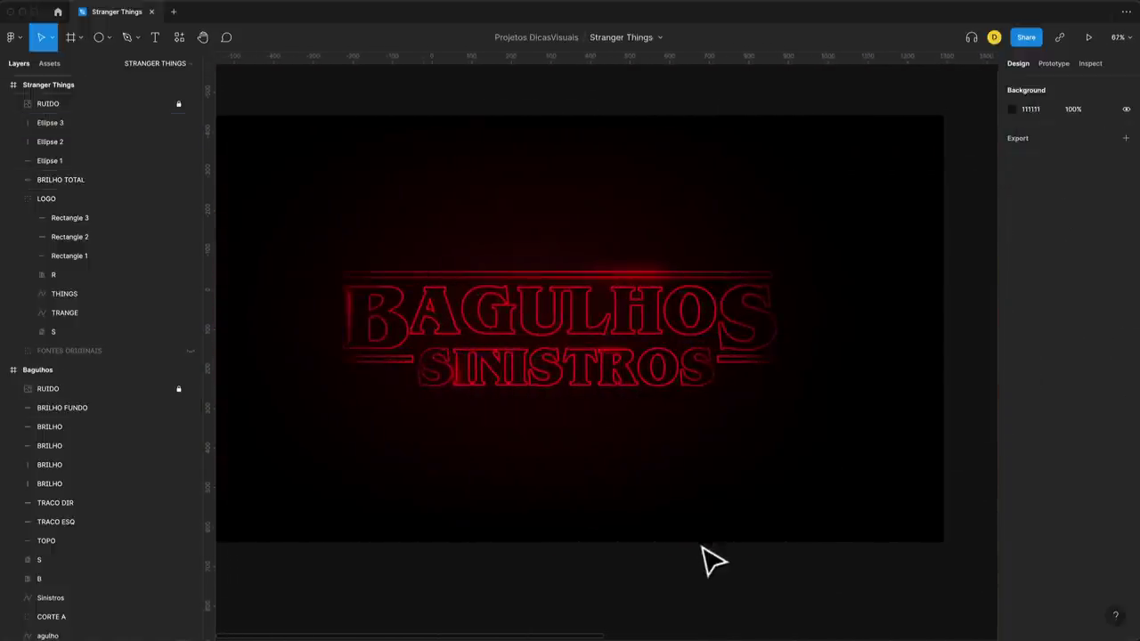
{"action": "scroll", "coordinate": [712, 560], "scroll_direction": "right", "scroll_amount": 3}
{"action": "scroll", "coordinate": [713, 561], "scroll_direction": "right", "scroll_amount": 10}
{"action": "scroll", "coordinate": [712, 561], "scroll_direction": "right", "scroll_amount": 5}
{"action": "scroll", "coordinate": [712, 561], "scroll_direction": "right", "scroll_amount": 5}
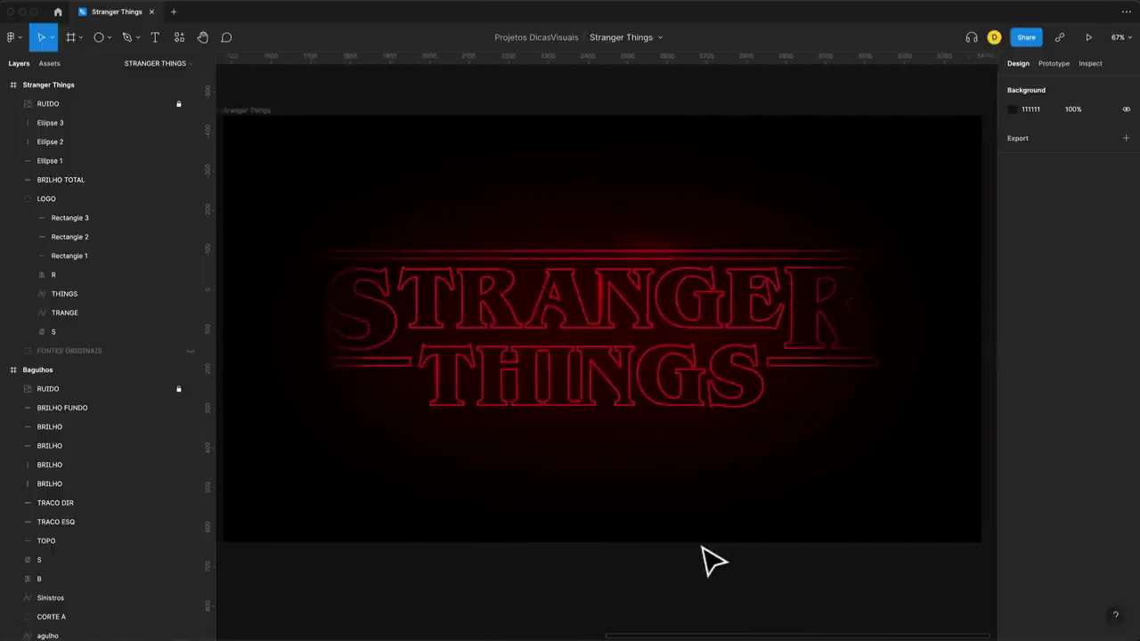
{"action": "scroll", "coordinate": [713, 560], "scroll_direction": "left", "scroll_amount": 1}
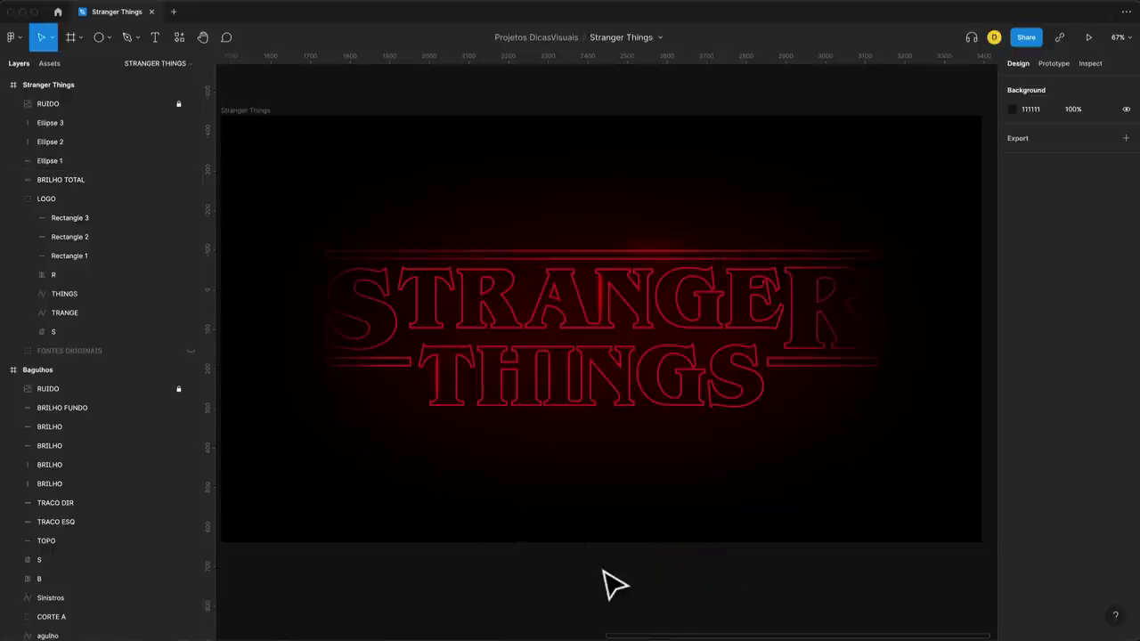
{"action": "key", "text": "super+Tab"}
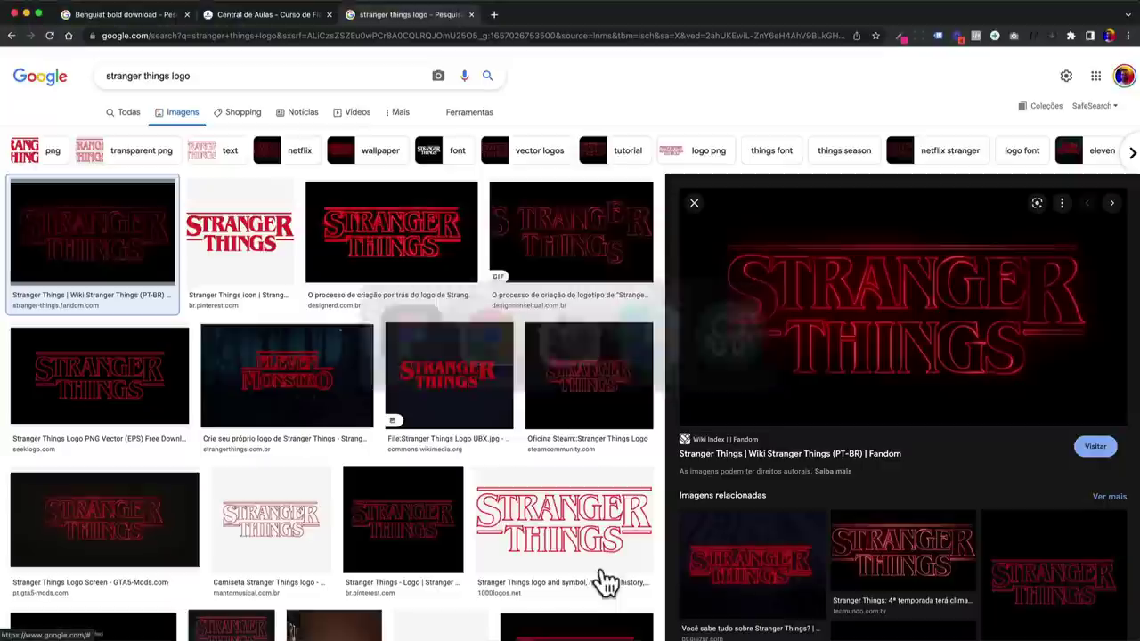